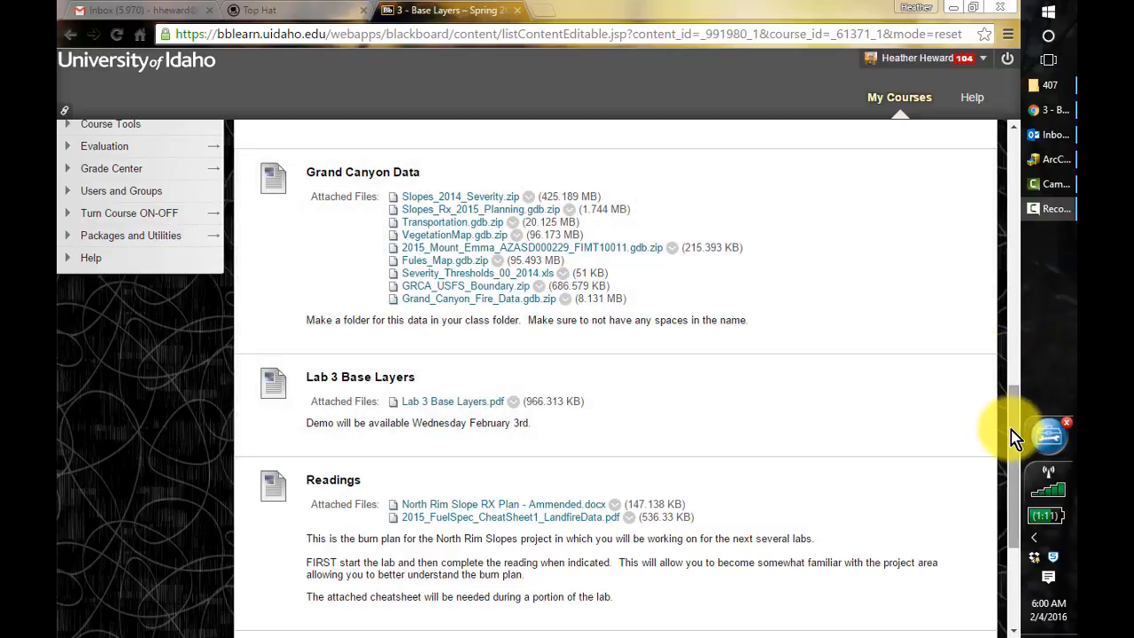
# Step: Switch to File Explorer, open the drg100k_45116e1_usgs (1) archive in Downloads, and select all its files
pyautogui.moveTo(1011, 430); pyautogui.dragTo(1011, 426)
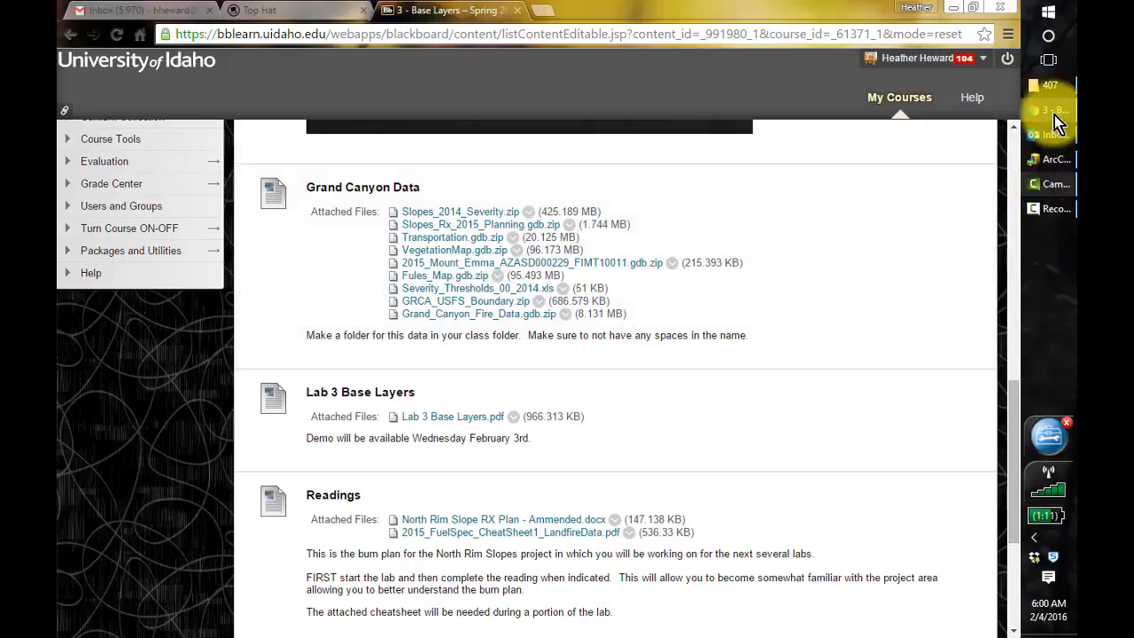
pyautogui.click(1037, 86)
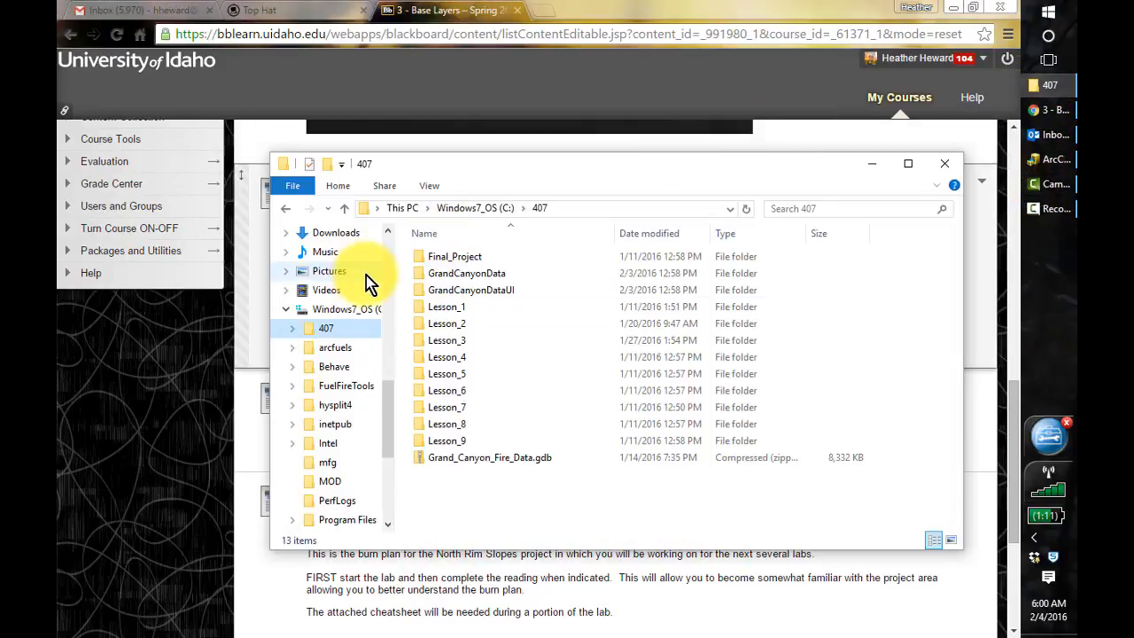
pyautogui.click(353, 233)
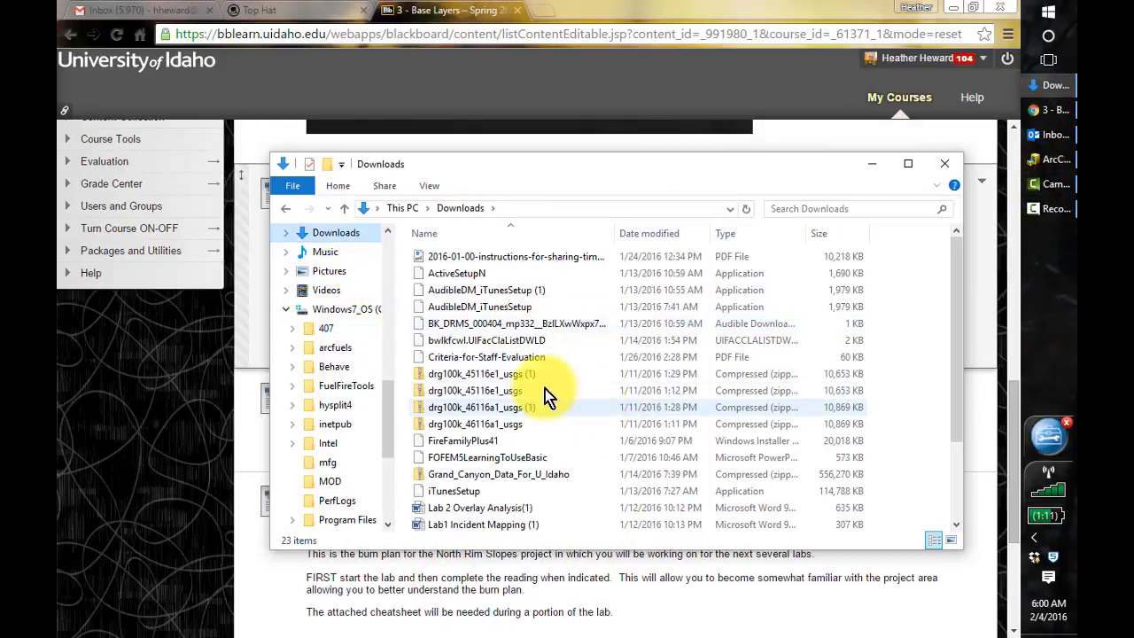
pyautogui.click(472, 375)
pyautogui.doubleClick(474, 375)
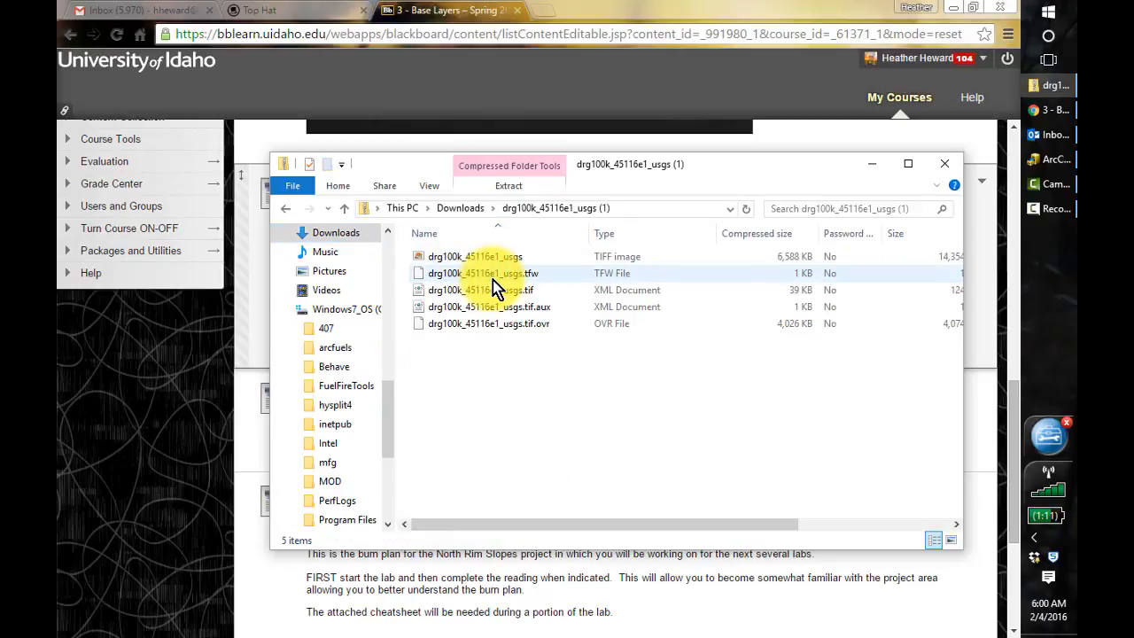
pyautogui.hotkey('ctrl', 'a')
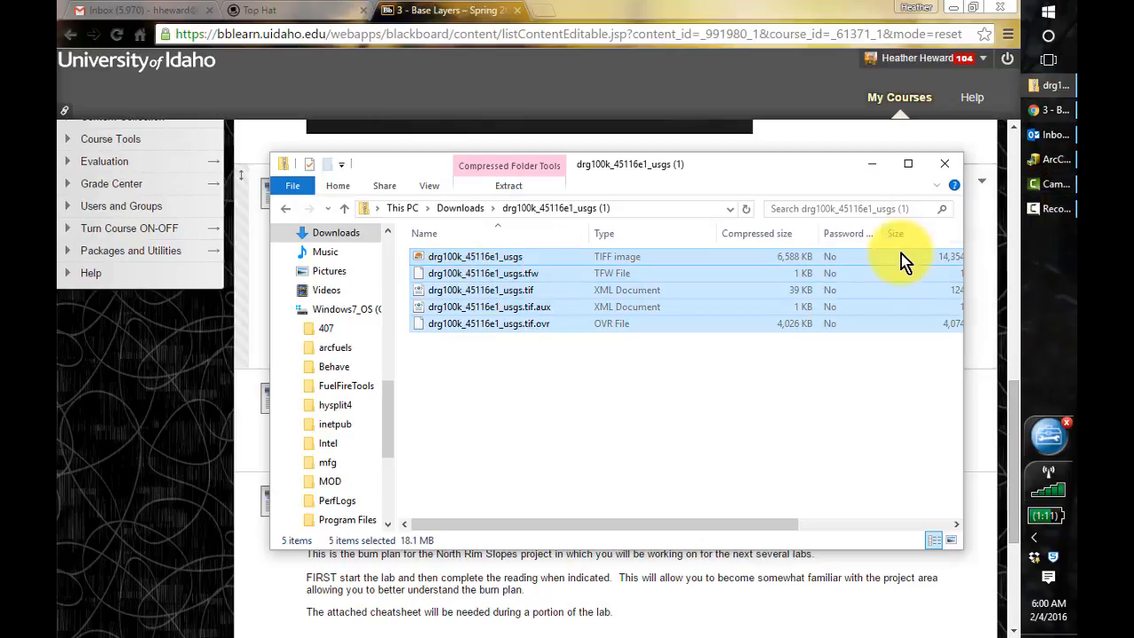
# Step: Open the Lesson_3 folder inside the 407 class folder on the C drive
pyautogui.moveTo(393, 449)
pyautogui.mouseDown()
pyautogui.moveTo(392, 486)
pyautogui.moveTo(385, 441)
pyautogui.mouseUp()
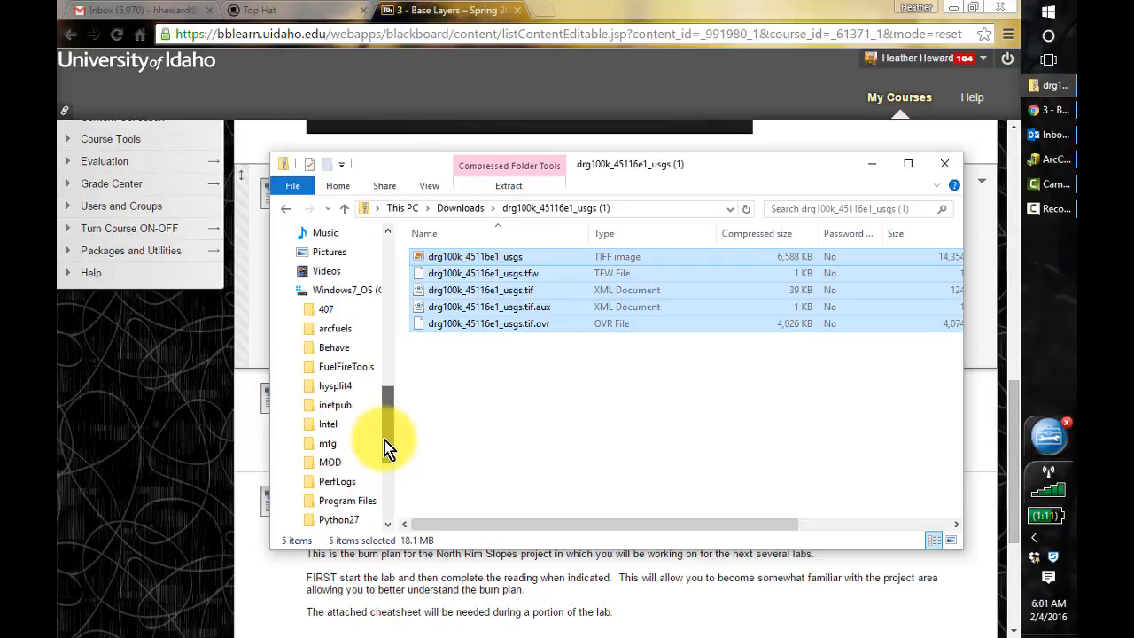
pyautogui.click(325, 309)
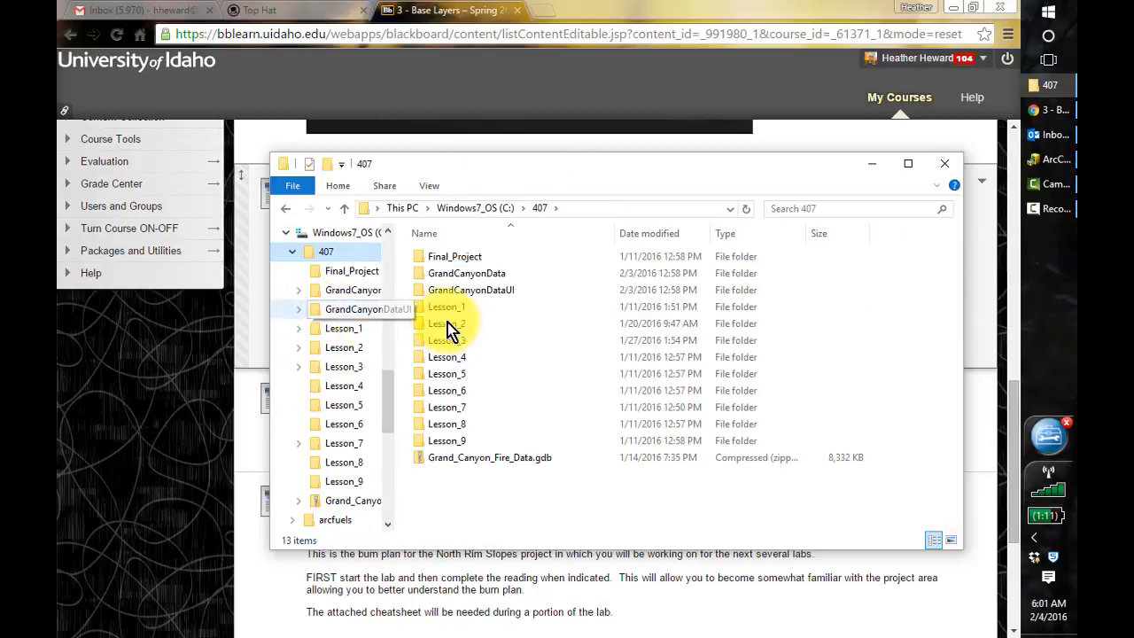
pyautogui.doubleClick(443, 343)
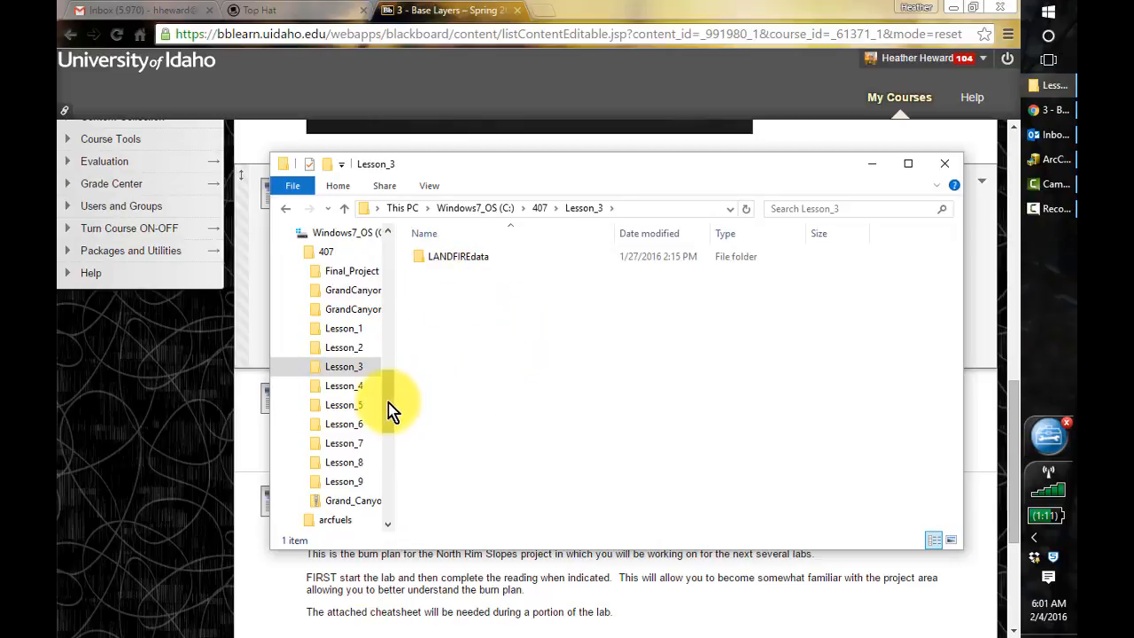
# Step: Open the GrandCanyonData folder and look inside Grand_Canyon_Fire_Data.gdb
pyautogui.click(346, 291)
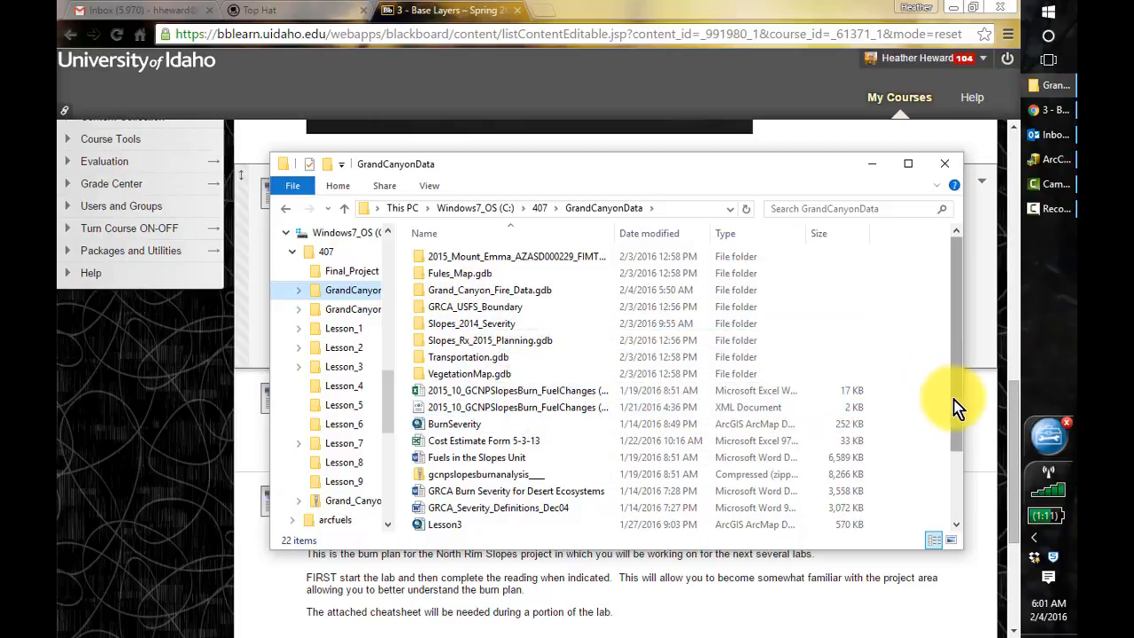
pyautogui.moveTo(956, 405)
pyautogui.mouseDown()
pyautogui.moveTo(957, 480)
pyautogui.moveTo(942, 401)
pyautogui.mouseUp()
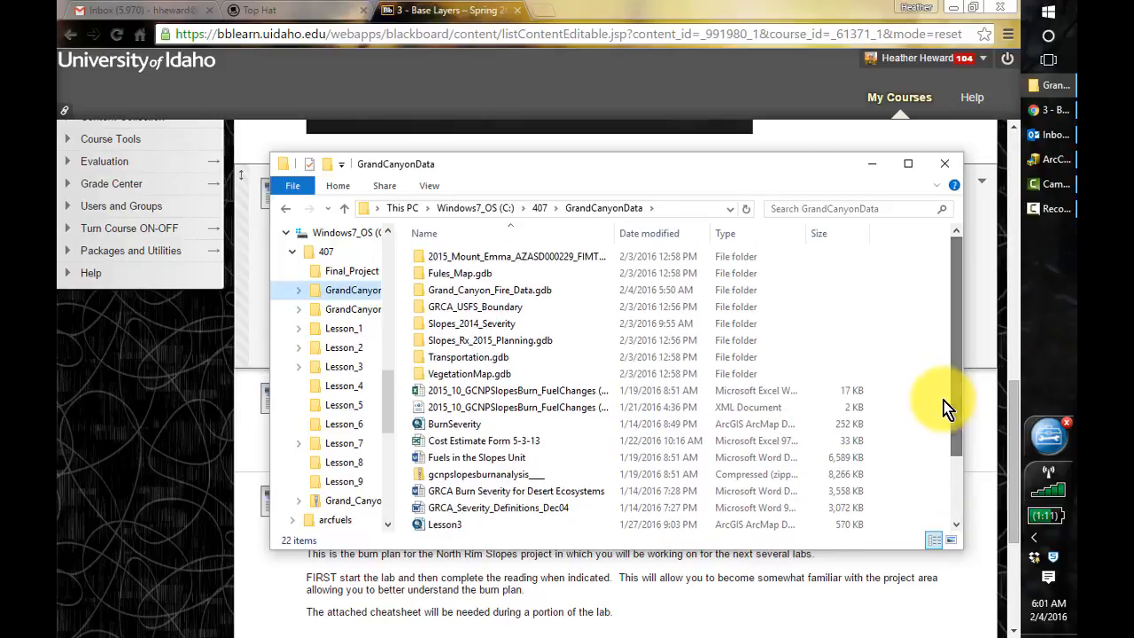
pyautogui.doubleClick(423, 291)
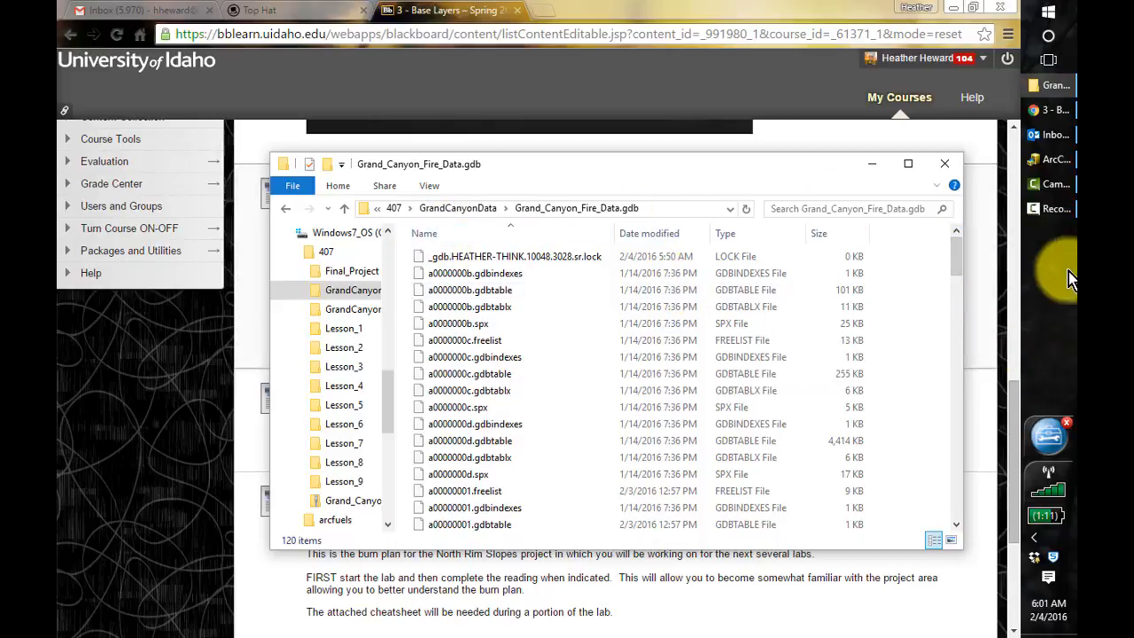
# Step: Switch to ArcCatalog and browse Grand_Canyon_Fire_Data.gdb, the GRCA_USFS_Boundary folder and the 2015 Mount Emma geodatabase's history dataset
pyautogui.moveTo(1060, 211)
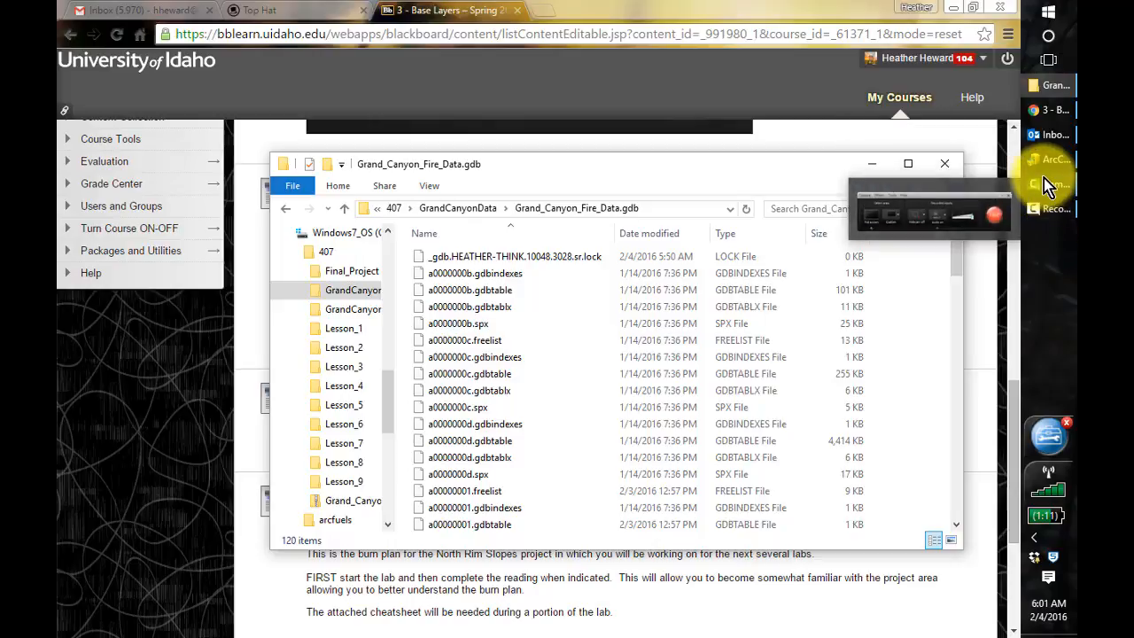
pyautogui.click(1051, 174)
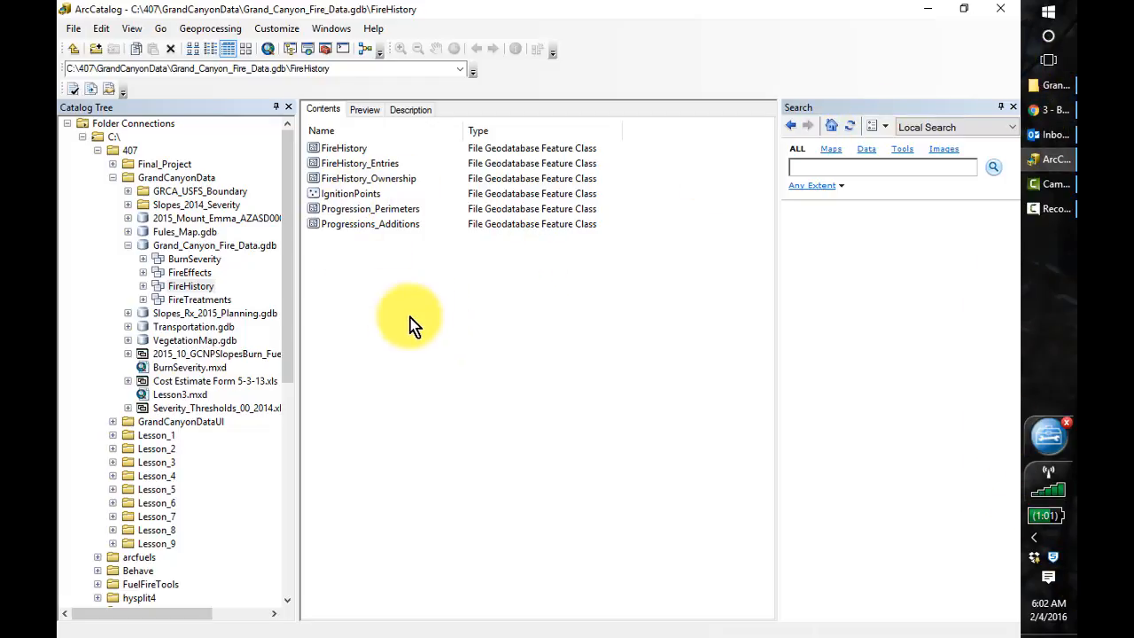
pyautogui.click(128, 248)
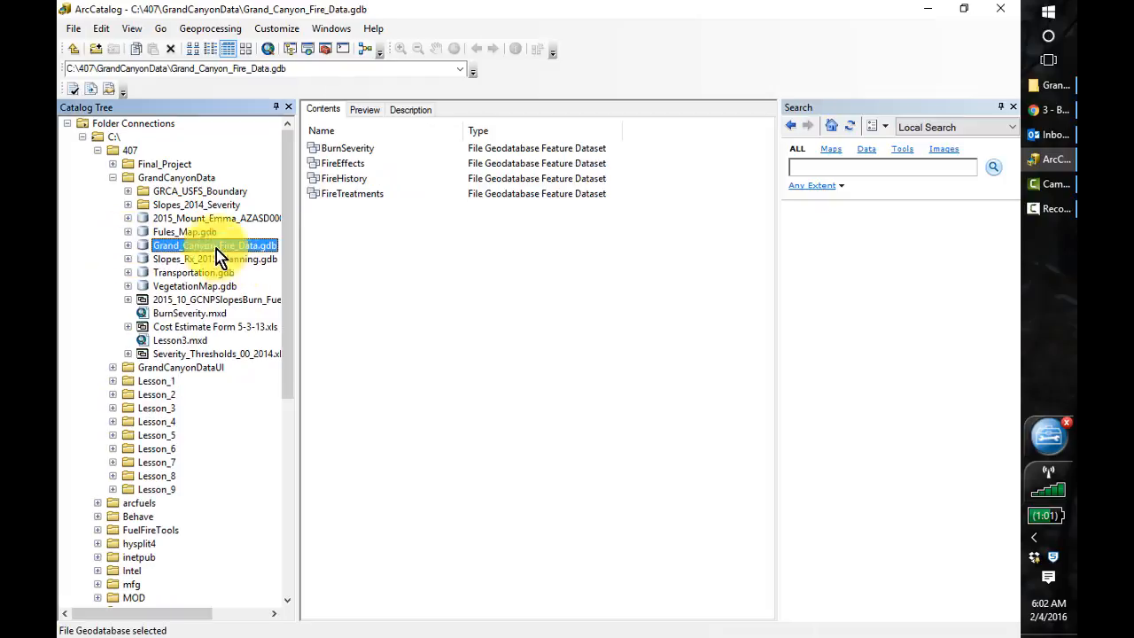
pyautogui.click(127, 192)
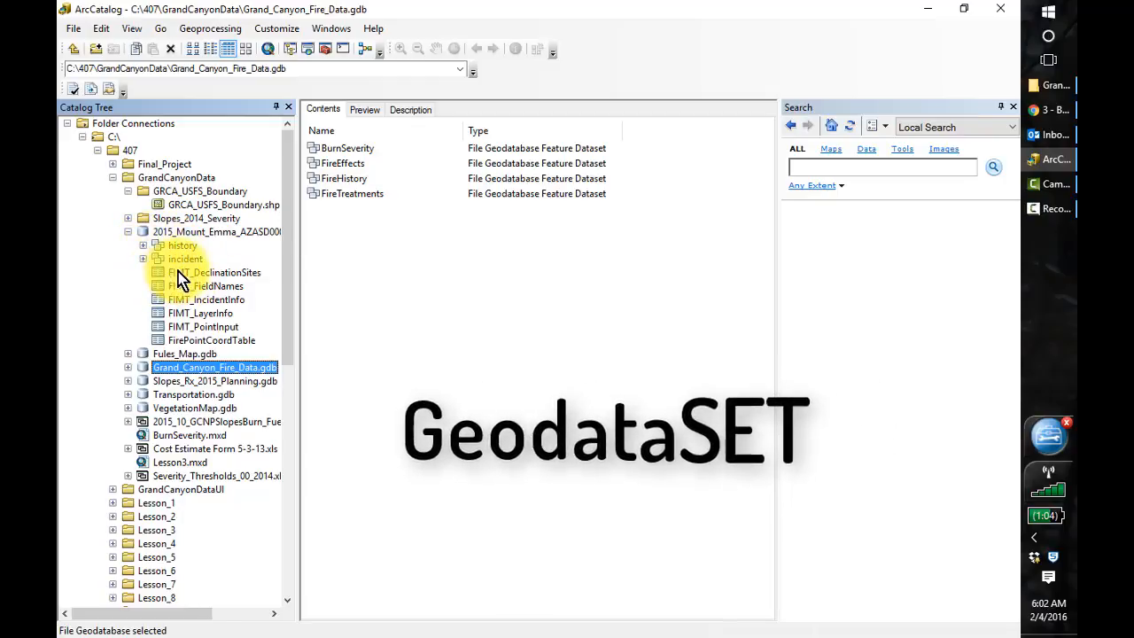
pyautogui.click(142, 246)
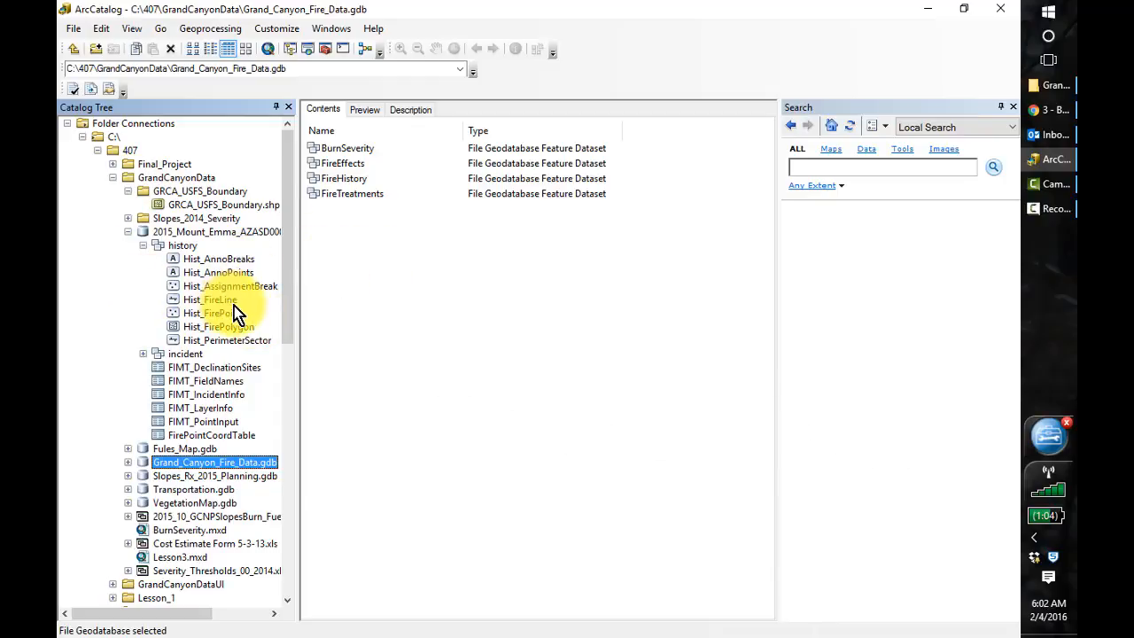
# Step: Check the XY coordinate system of GRCA_USFS_Boundary.shp in its properties, and view the shapefile's preview and description
pyautogui.click(183, 203)
pyautogui.rightClick(183, 204)
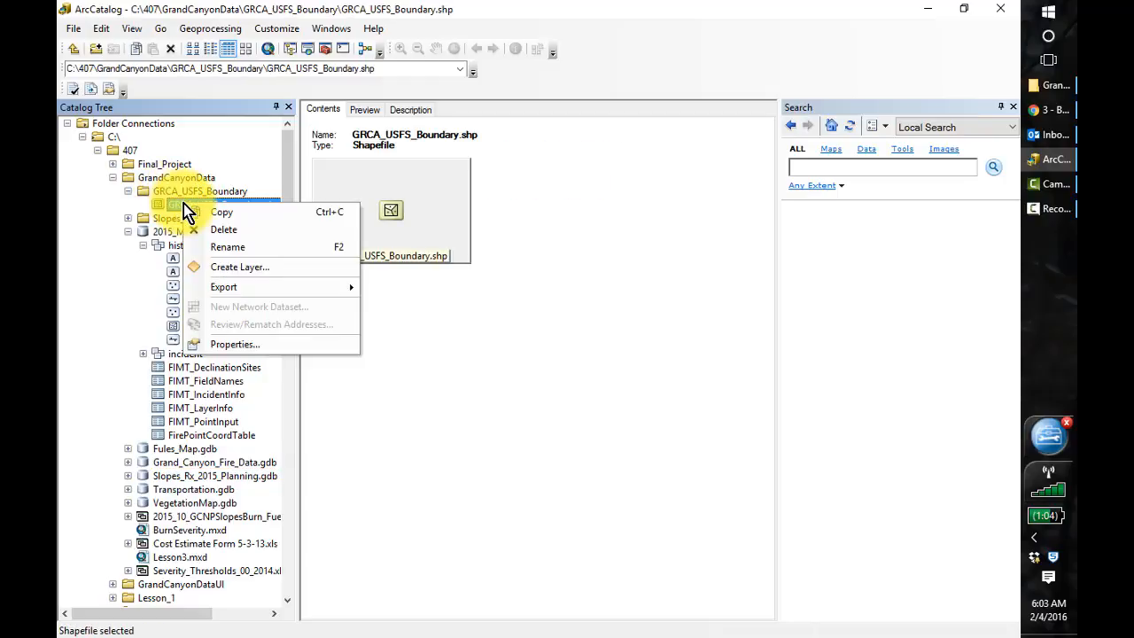
pyautogui.click(244, 346)
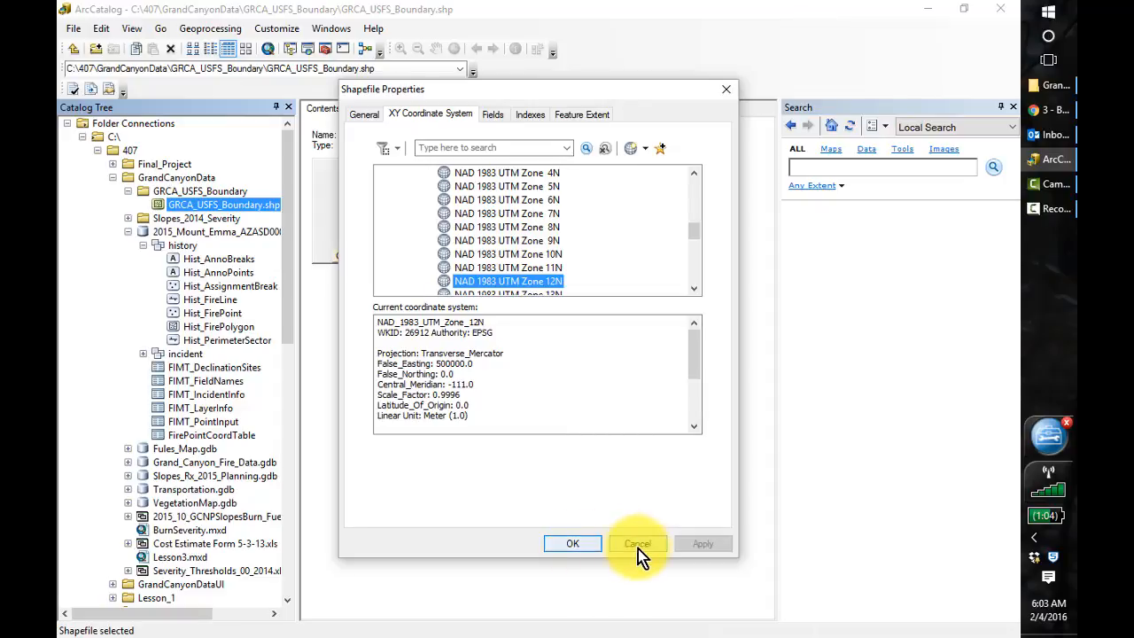
pyautogui.click(585, 547)
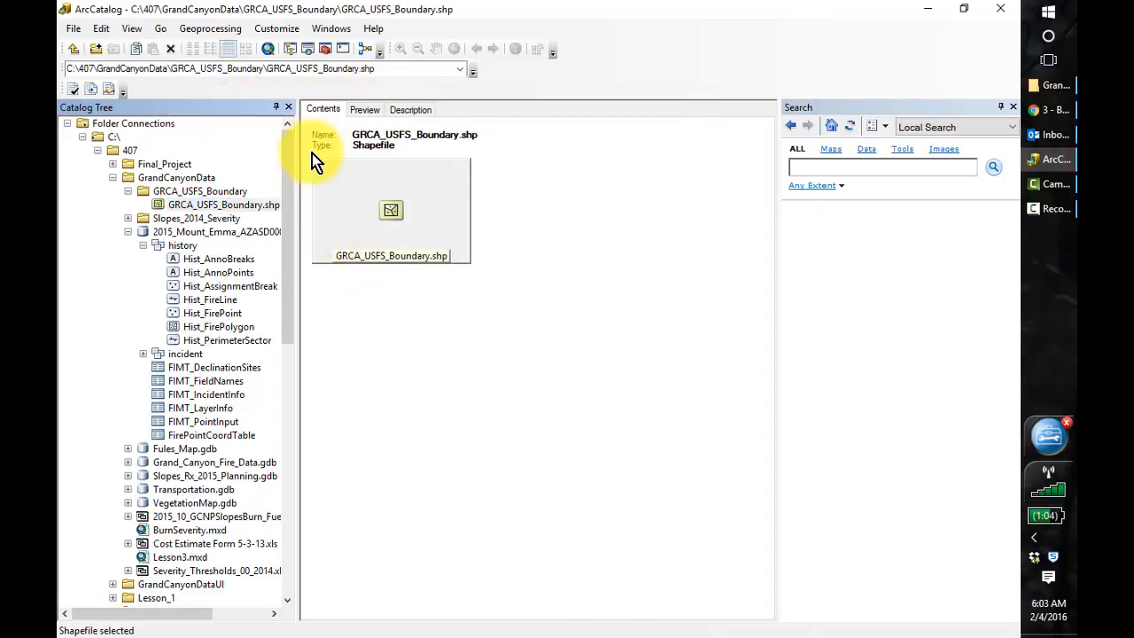
pyautogui.click(365, 109)
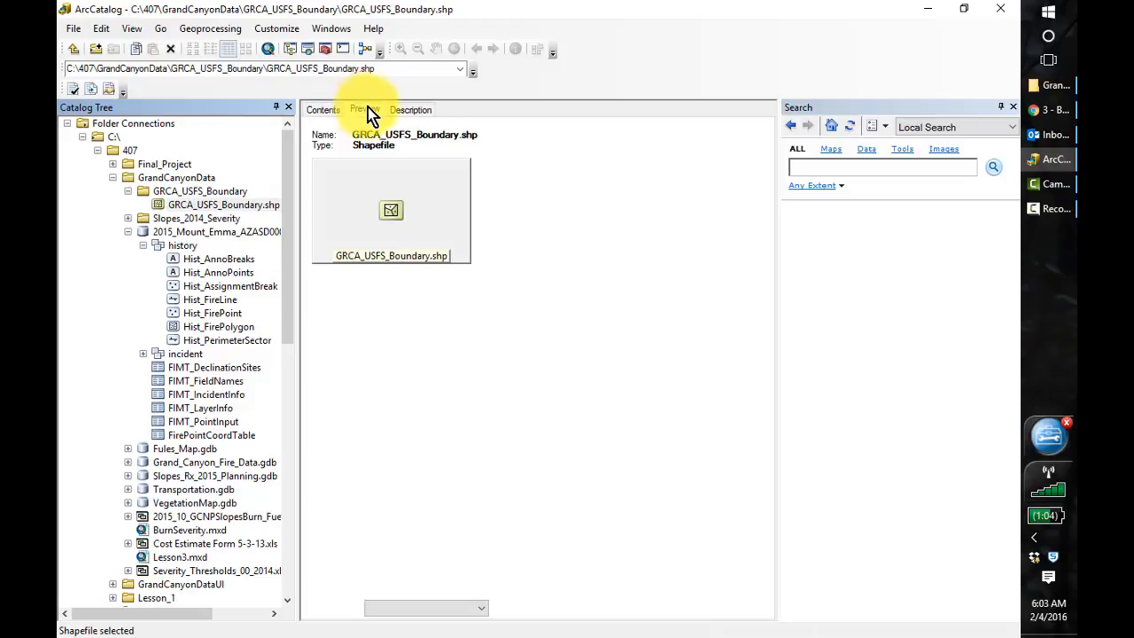
pyautogui.click(432, 115)
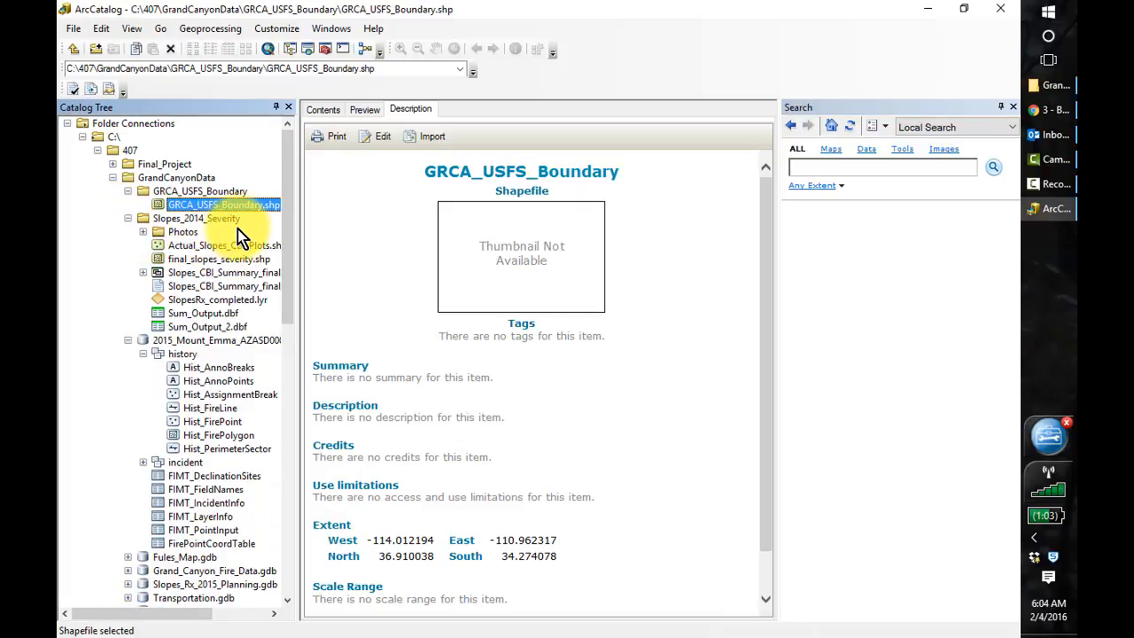
# Step: Expand the Photos folder of Slopes_2014_Severity and preview the photo 01a.JPG
pyautogui.click(161, 234)
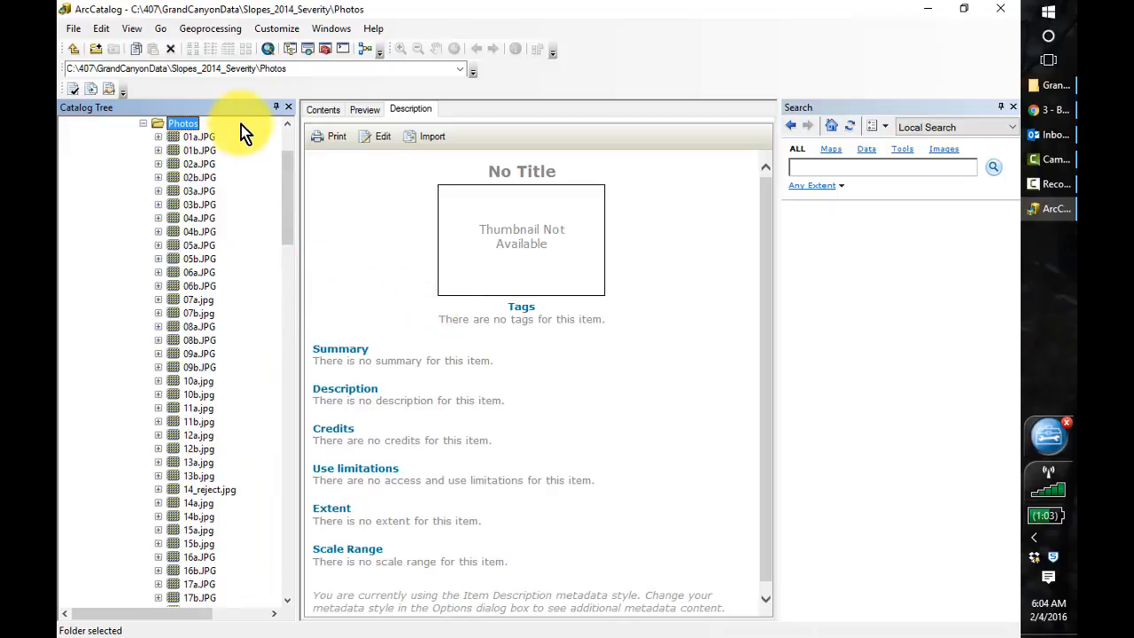
pyautogui.click(199, 138)
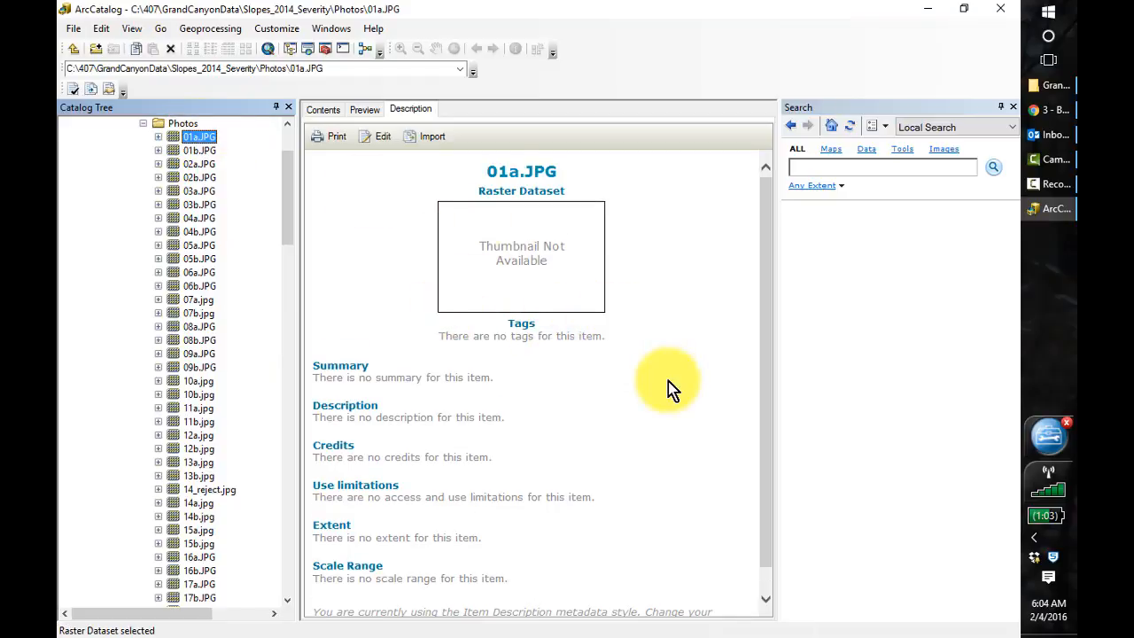
pyautogui.click(362, 111)
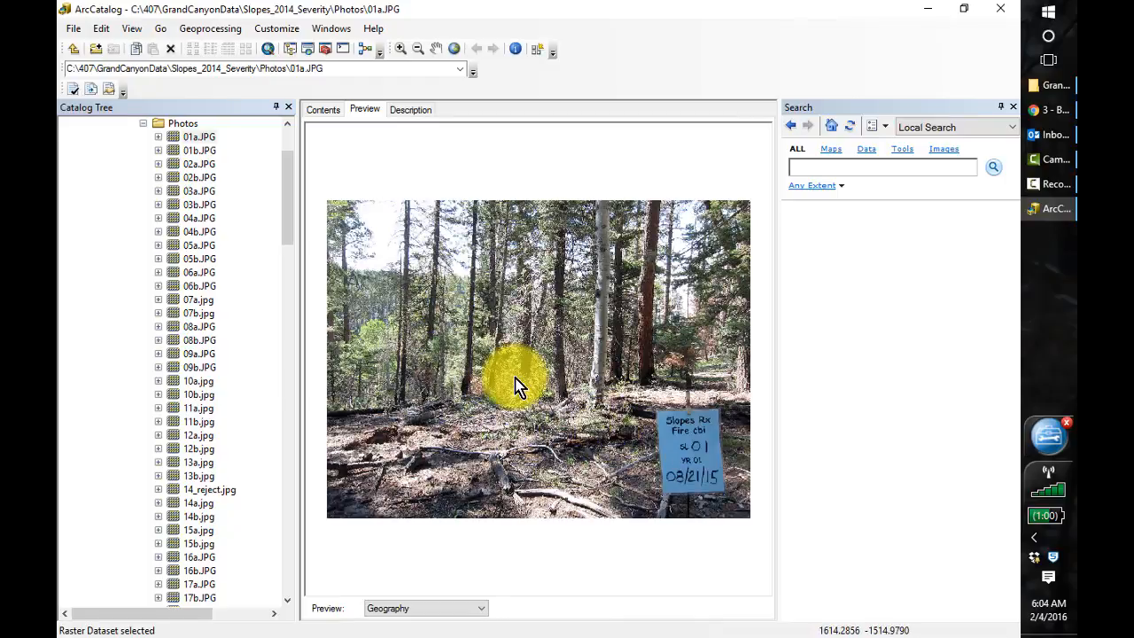
# Step: Switch to File Explorer, browse the photo thumbnails in the Slopes_2014_Severity Photos folder, and minimize the window
pyautogui.hotkey('alt', 'Tab')
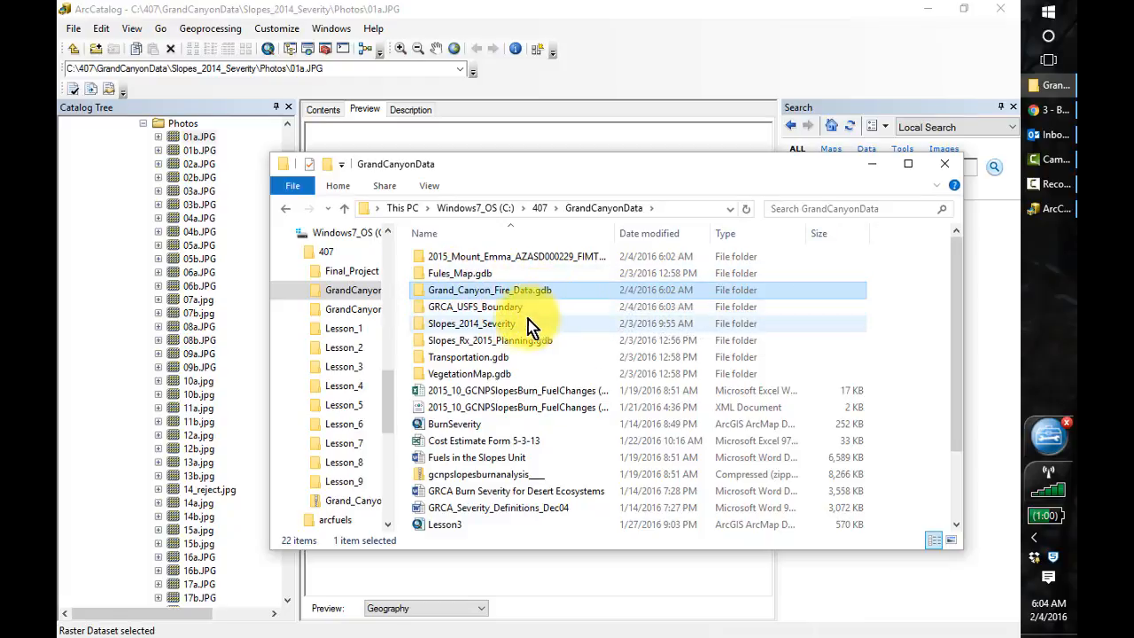
pyautogui.doubleClick(487, 328)
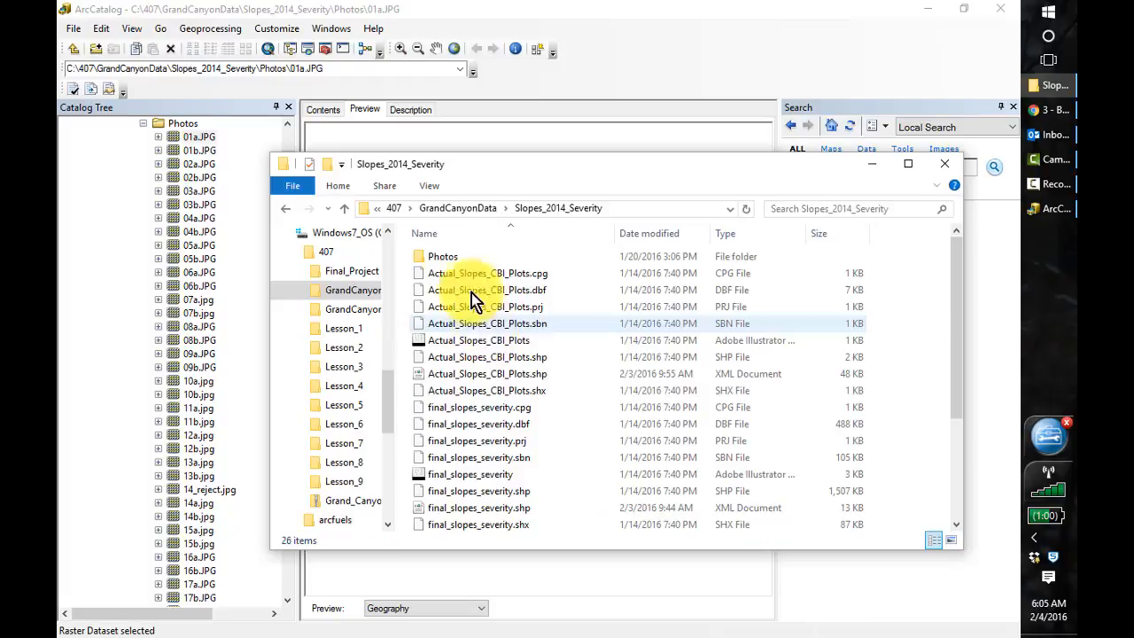
pyautogui.doubleClick(443, 257)
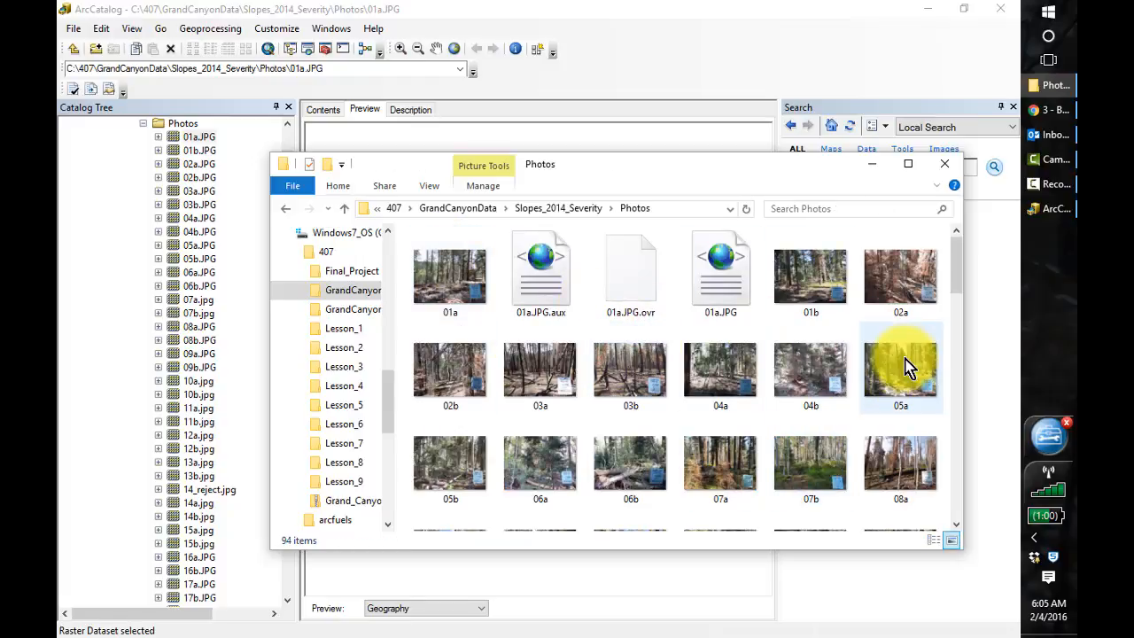
pyautogui.moveTo(957, 273); pyautogui.dragTo(956, 362)
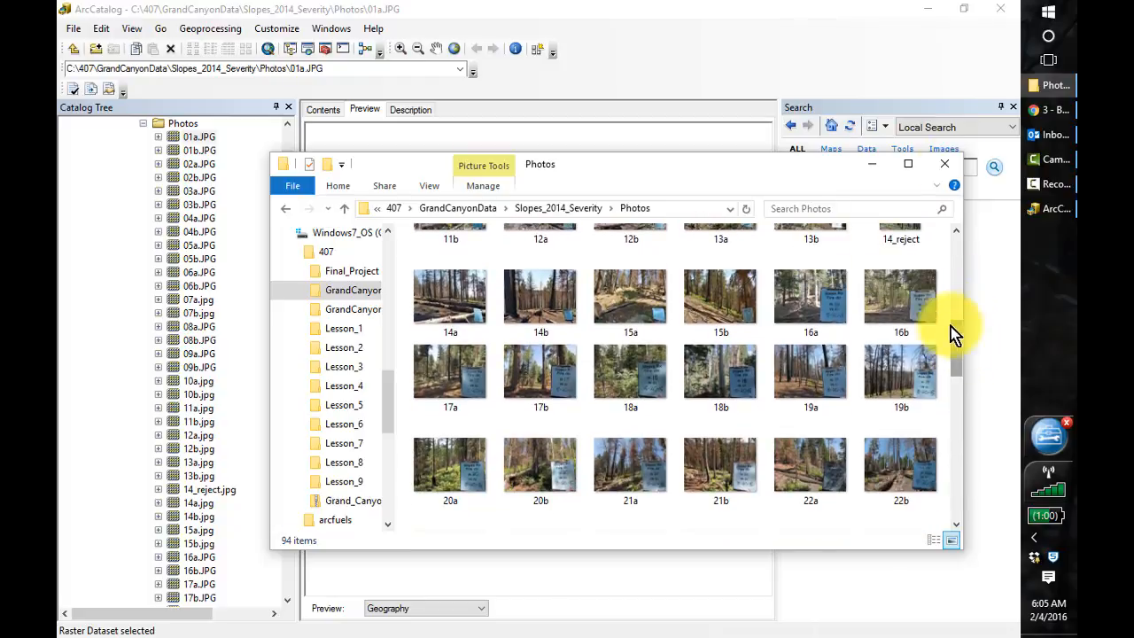
pyautogui.click(877, 167)
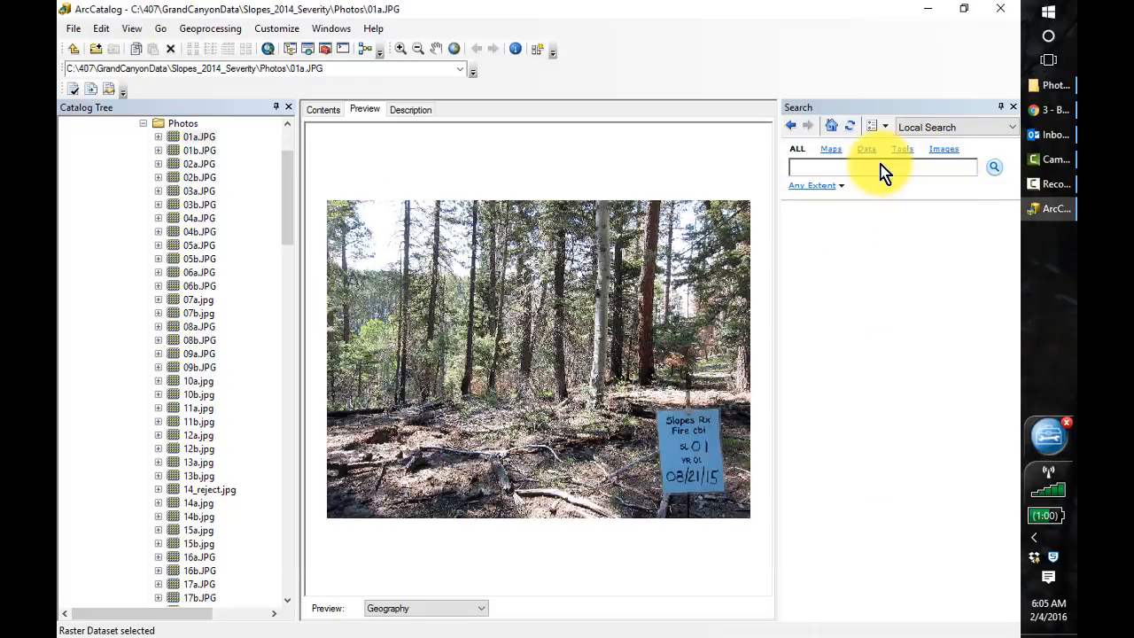
# Step: Collapse the Photos folder in the catalog tree and show the description of Hist_AnnoPoints in the Mount Emma history dataset
pyautogui.click(143, 126)
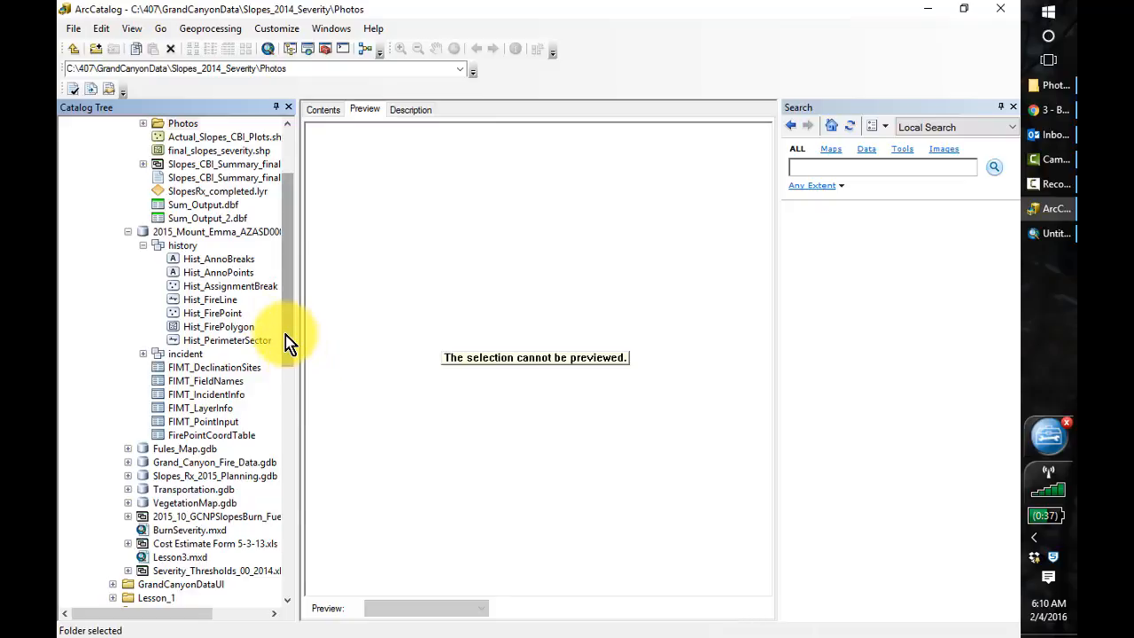
pyautogui.scroll(3, 285, 329)
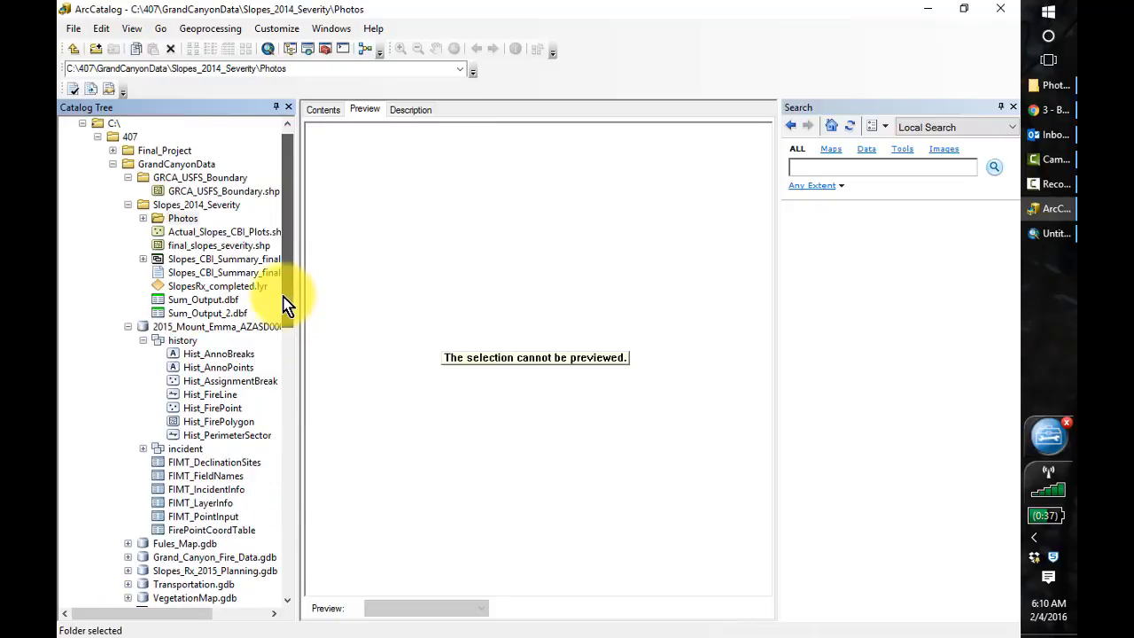
pyautogui.click(143, 340)
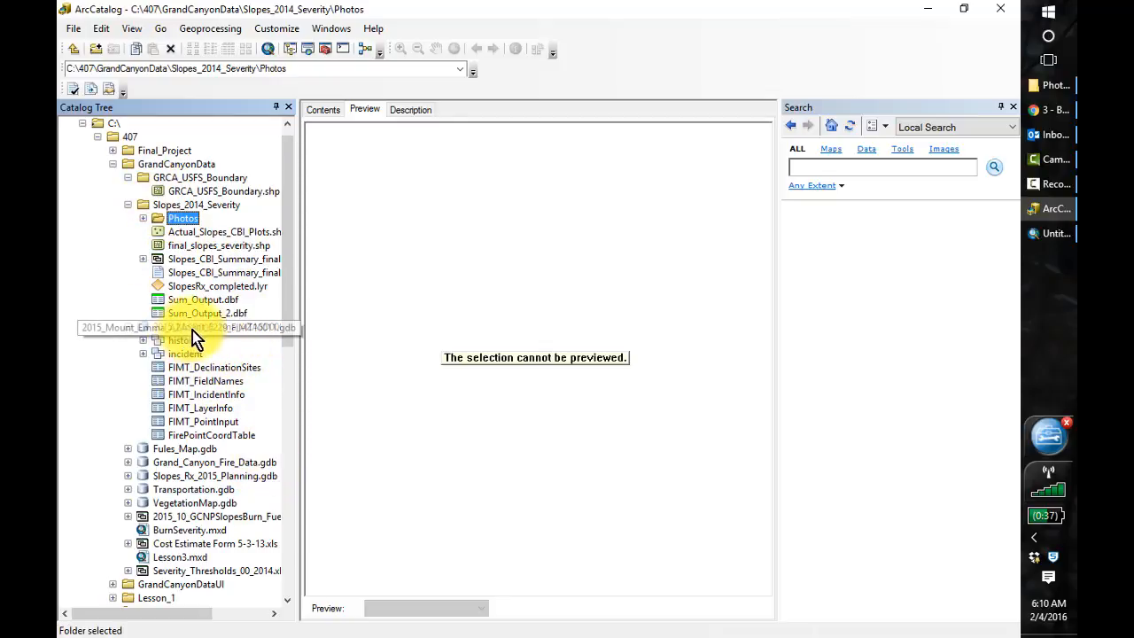
pyautogui.click(143, 340)
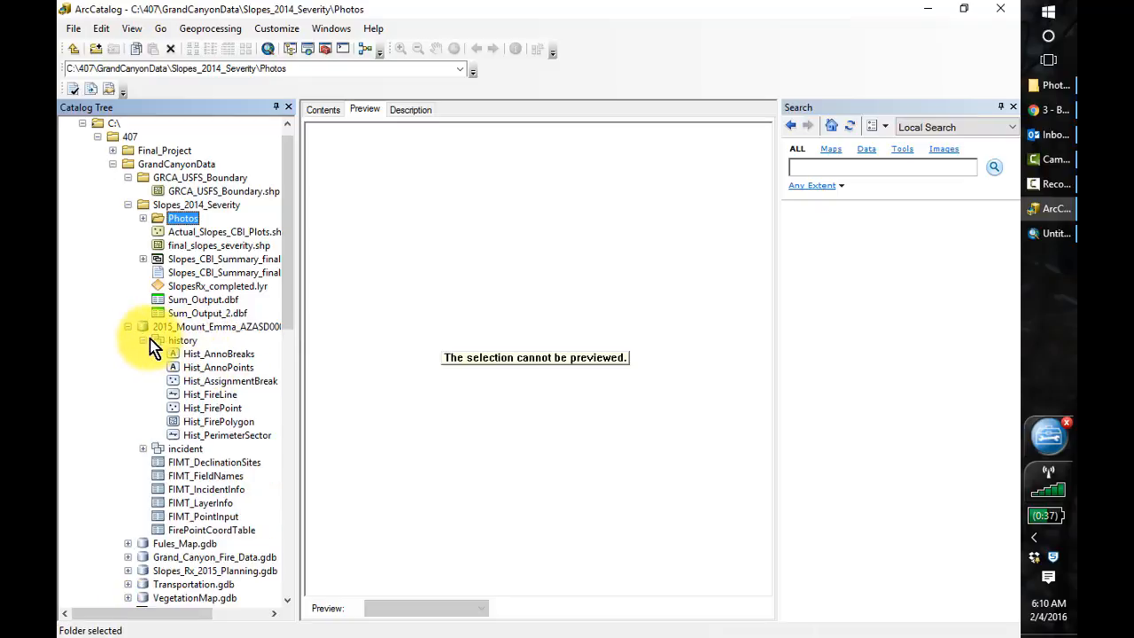
pyautogui.click(203, 366)
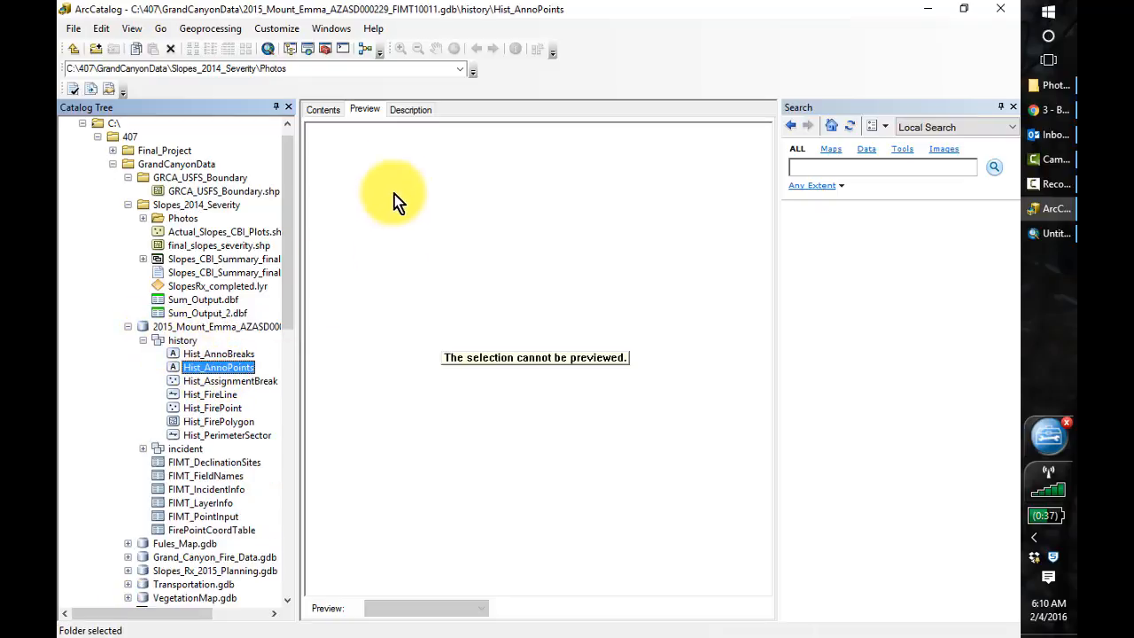
pyautogui.click(418, 110)
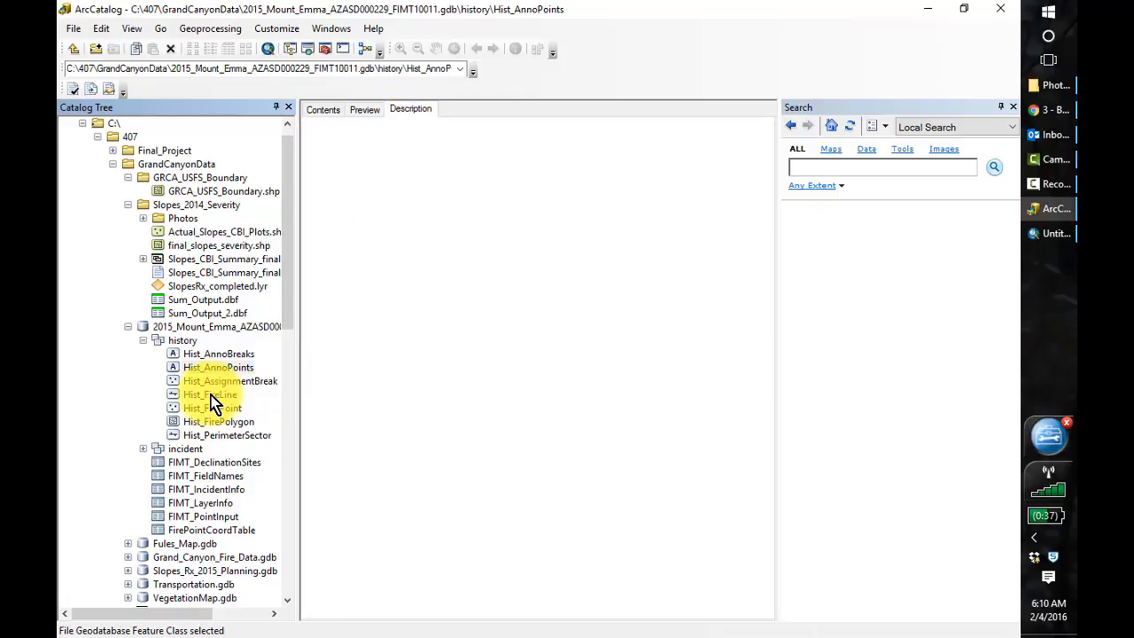
# Step: Show the description of the Hist_FireLine feature class in the Mount Emma history dataset
pyautogui.click(218, 369)
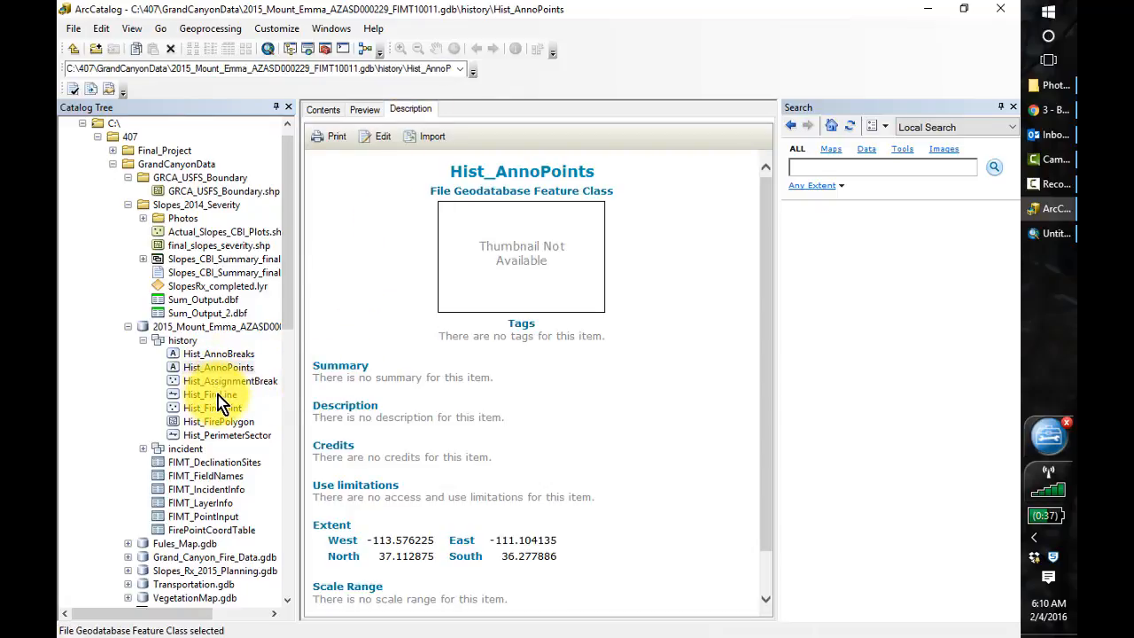
pyautogui.click(218, 395)
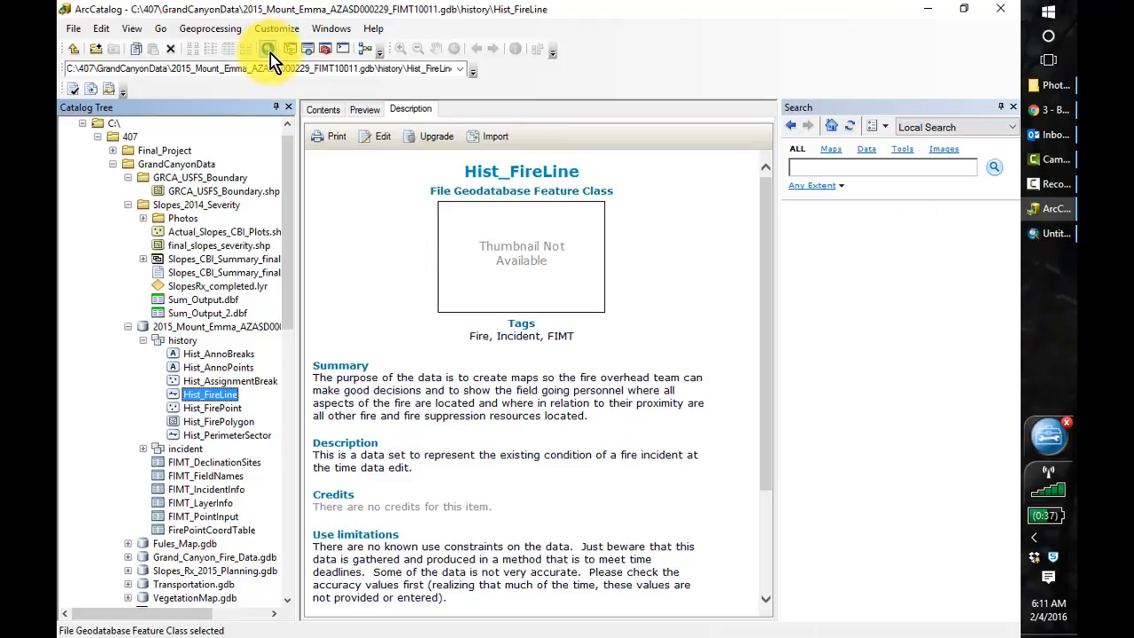
# Step: Switch to ArcMap, start adding data, and browse to the GrandCanyonData folder inside 407
pyautogui.click(1058, 237)
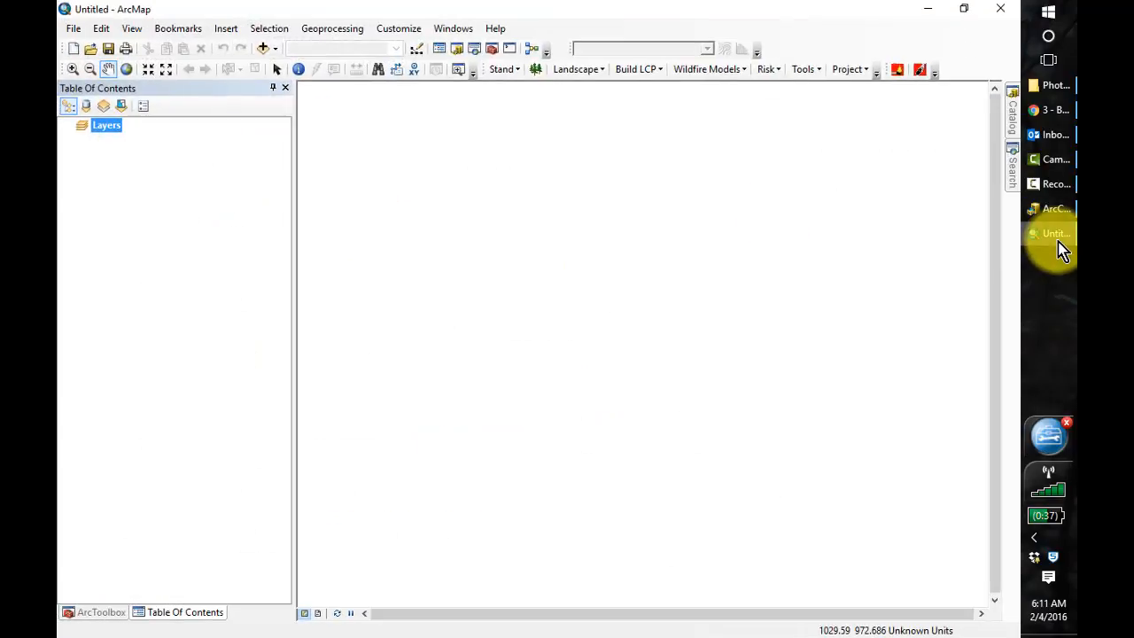
pyautogui.click(265, 50)
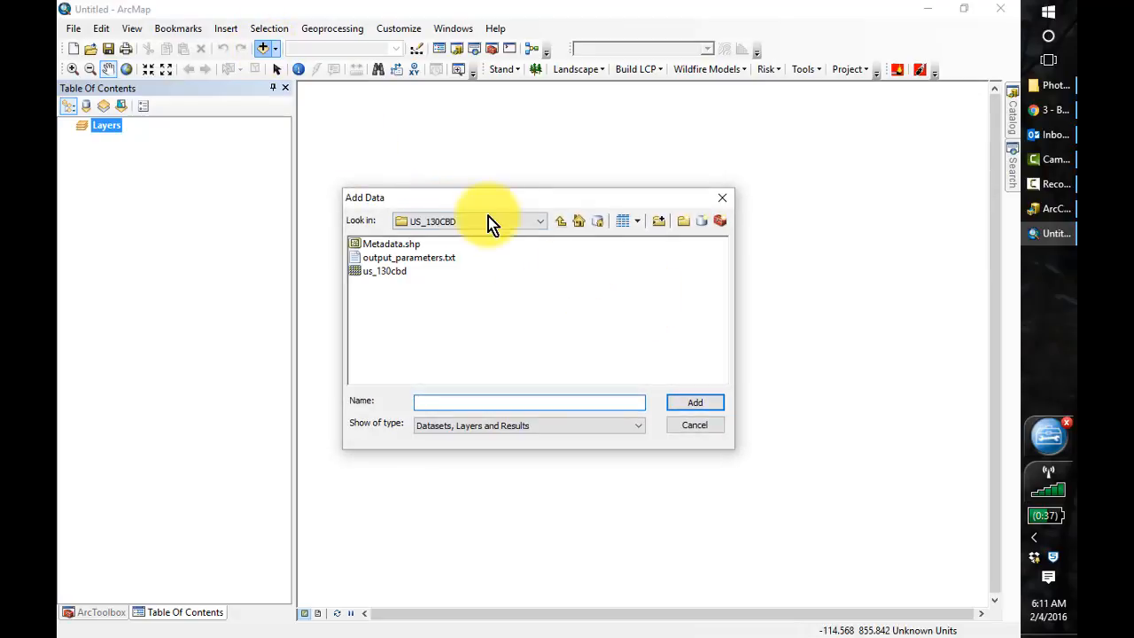
pyautogui.click(561, 221)
pyautogui.click(564, 221)
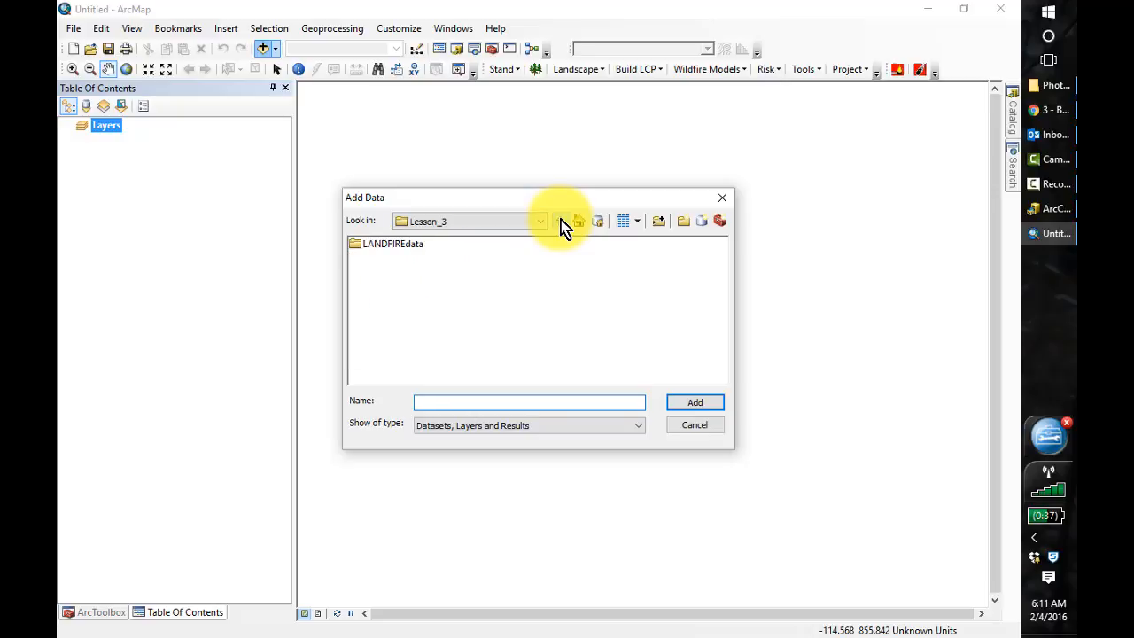
pyautogui.click(561, 221)
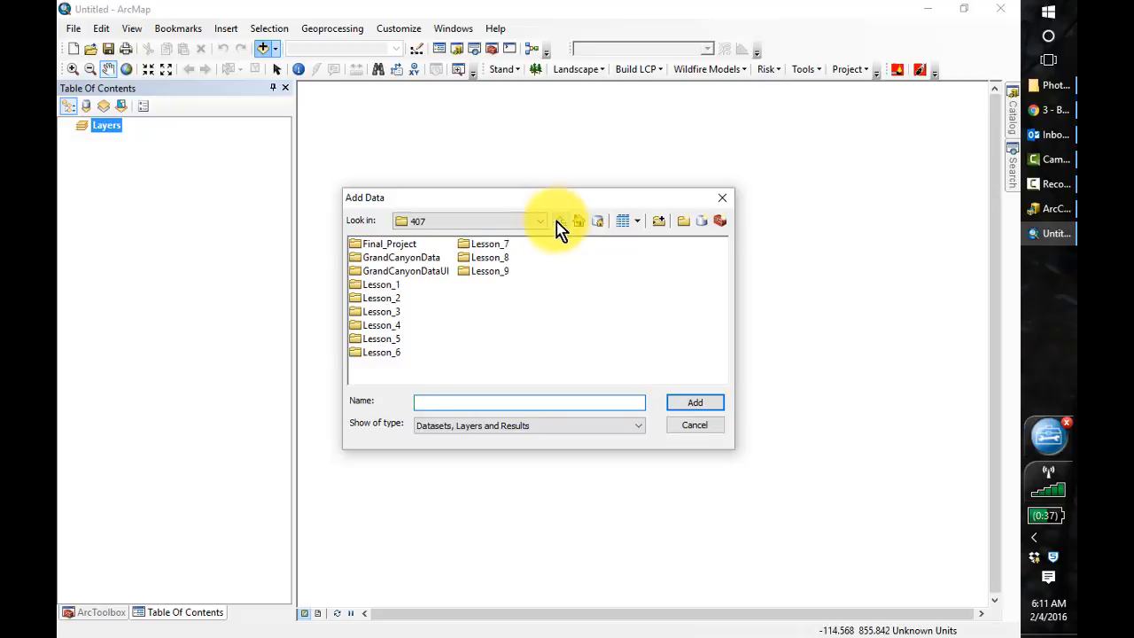
pyautogui.doubleClick(421, 258)
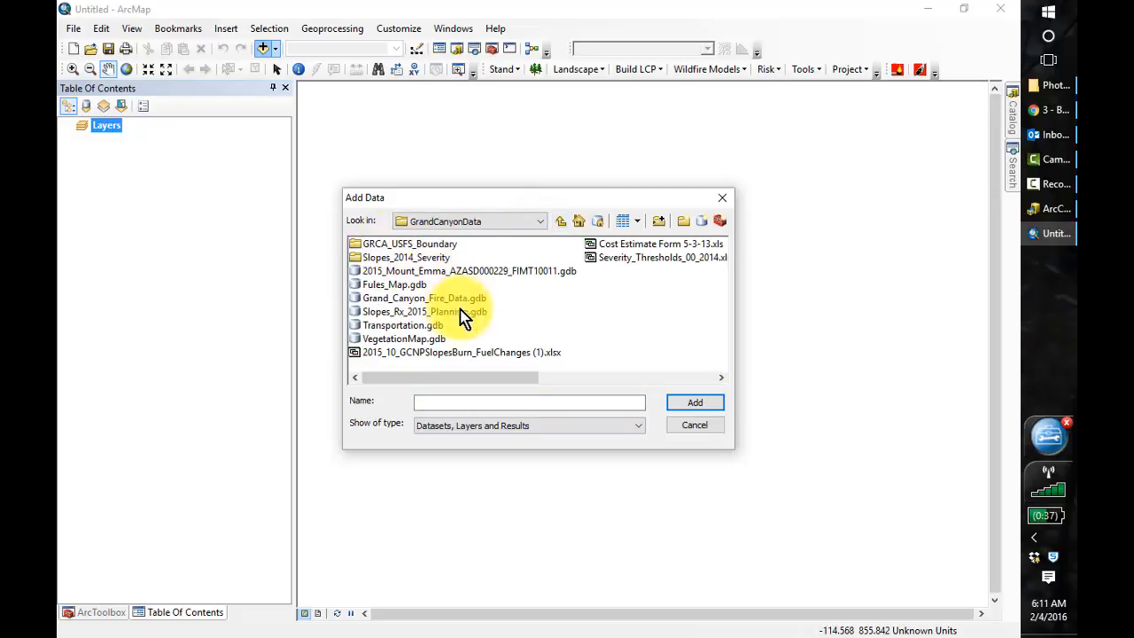
# Step: Add GRCA_USFS_Boundary.shp from the GRCA_USFS_Boundary folder to the map
pyautogui.click(436, 303)
pyautogui.click(693, 403)
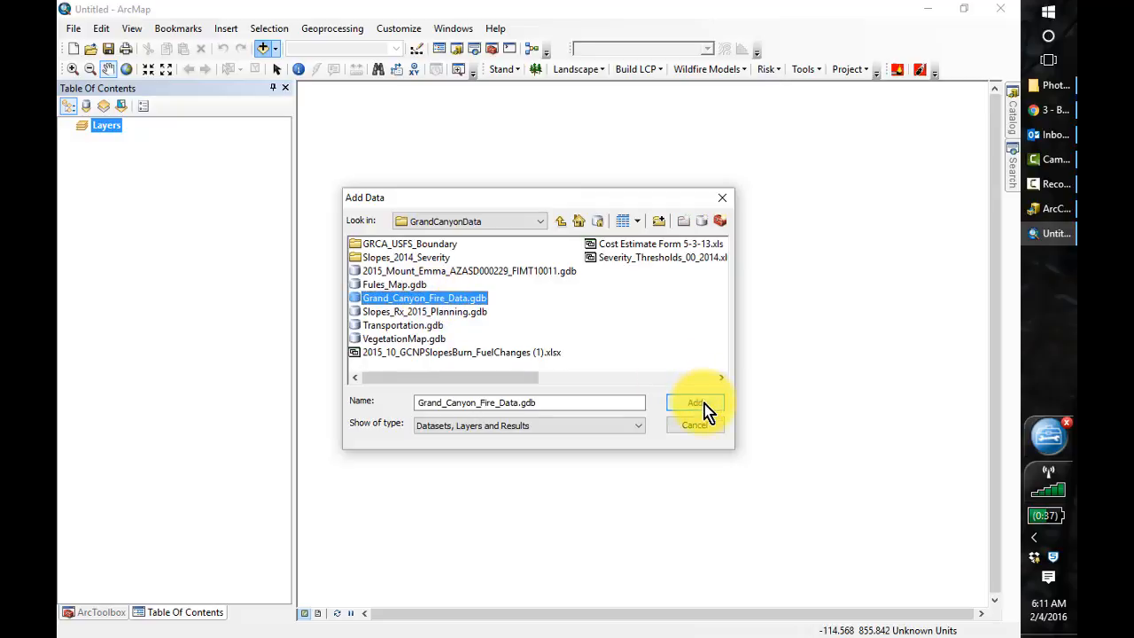
pyautogui.doubleClick(395, 245)
pyautogui.click(399, 245)
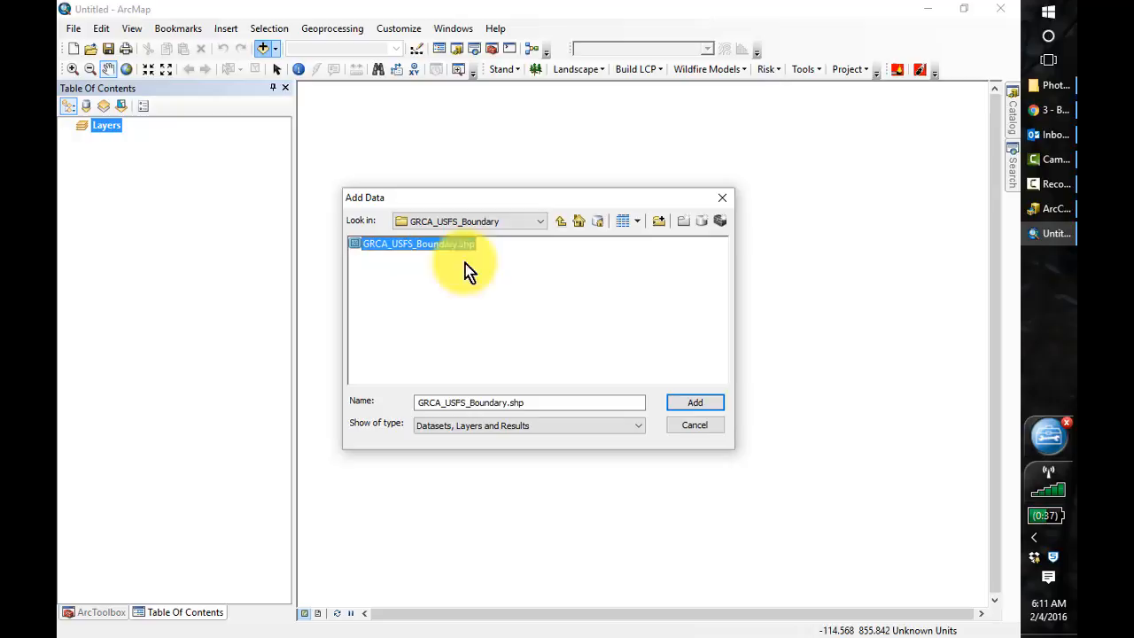
pyautogui.click(723, 404)
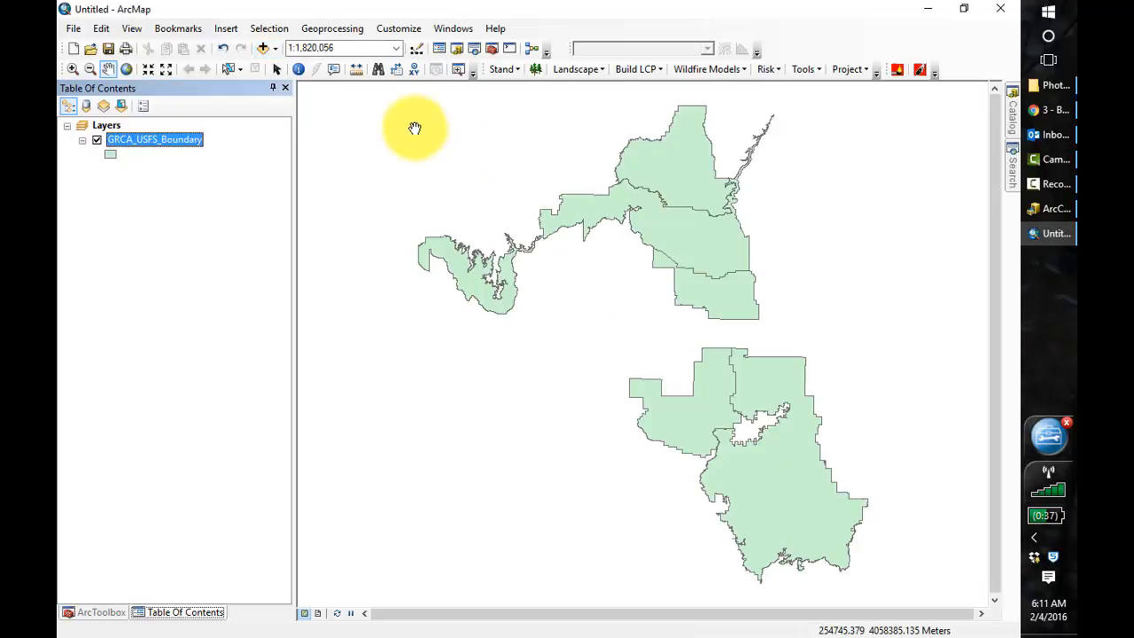
# Step: Add the IgnitionPoints and FireHistory feature classes from the FireHistory dataset of Grand_Canyon_Fire_Data.gdb to the map
pyautogui.click(263, 49)
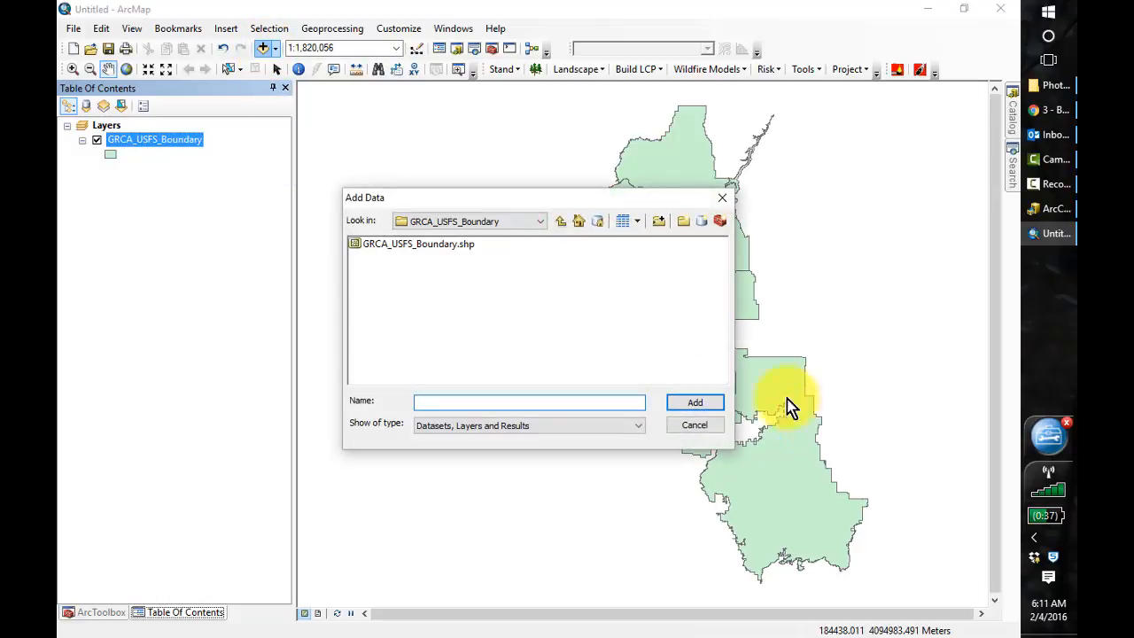
pyautogui.click(561, 222)
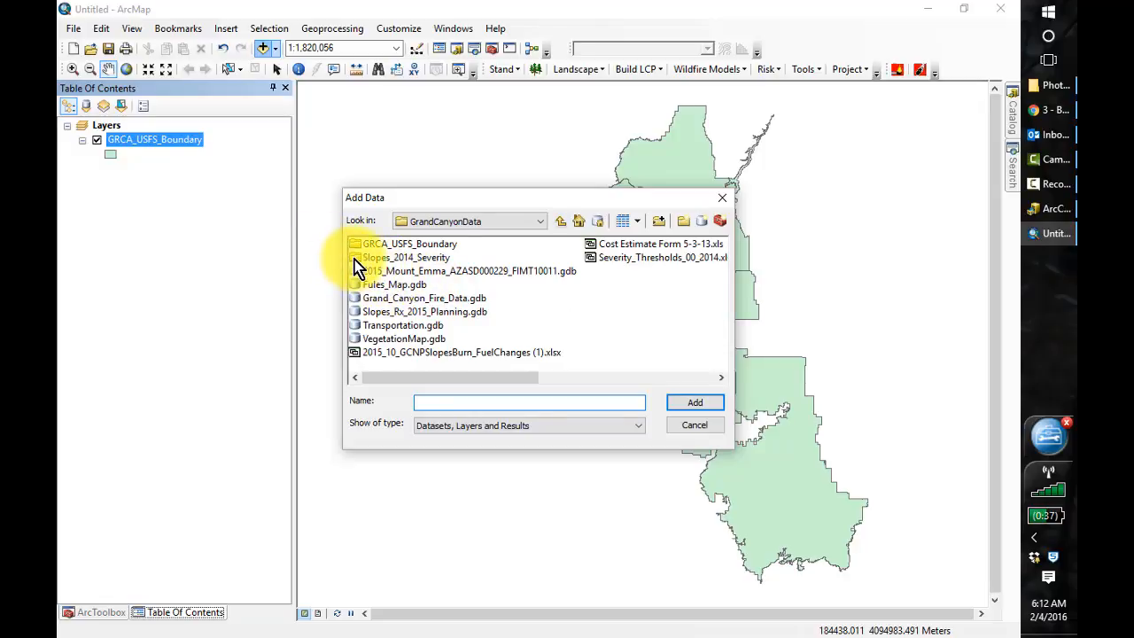
pyautogui.doubleClick(357, 298)
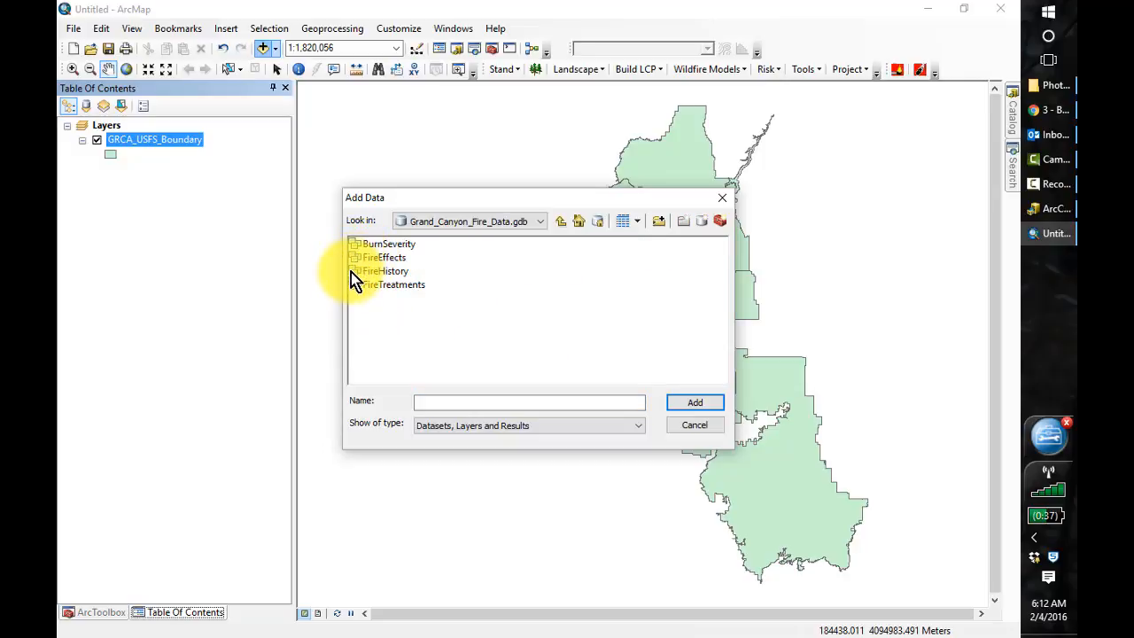
pyautogui.doubleClick(352, 272)
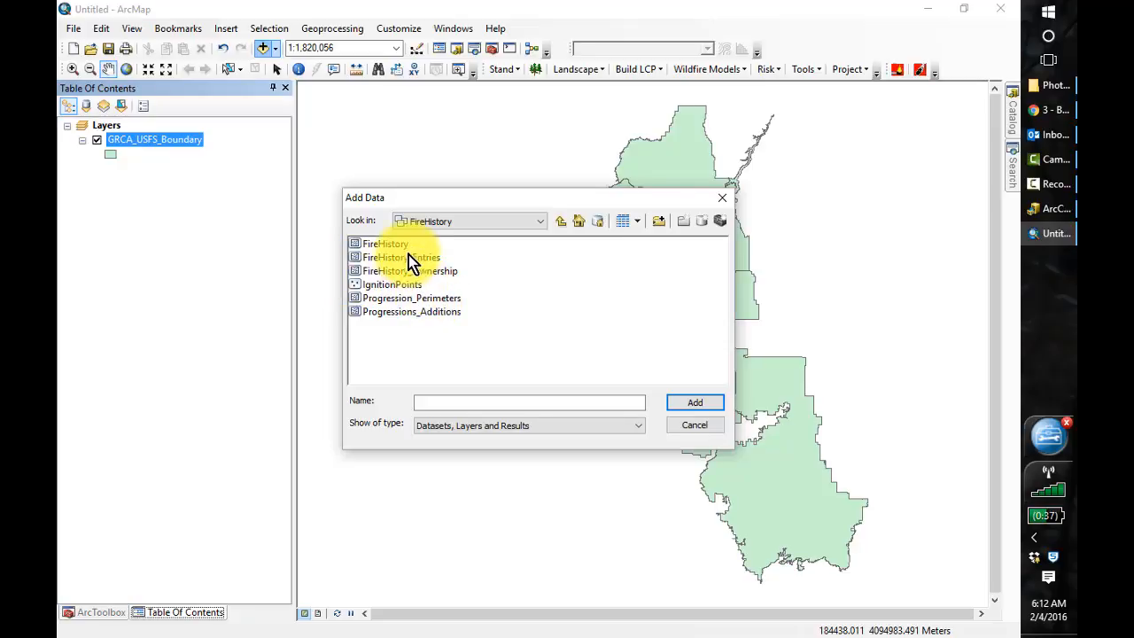
pyautogui.click(386, 285)
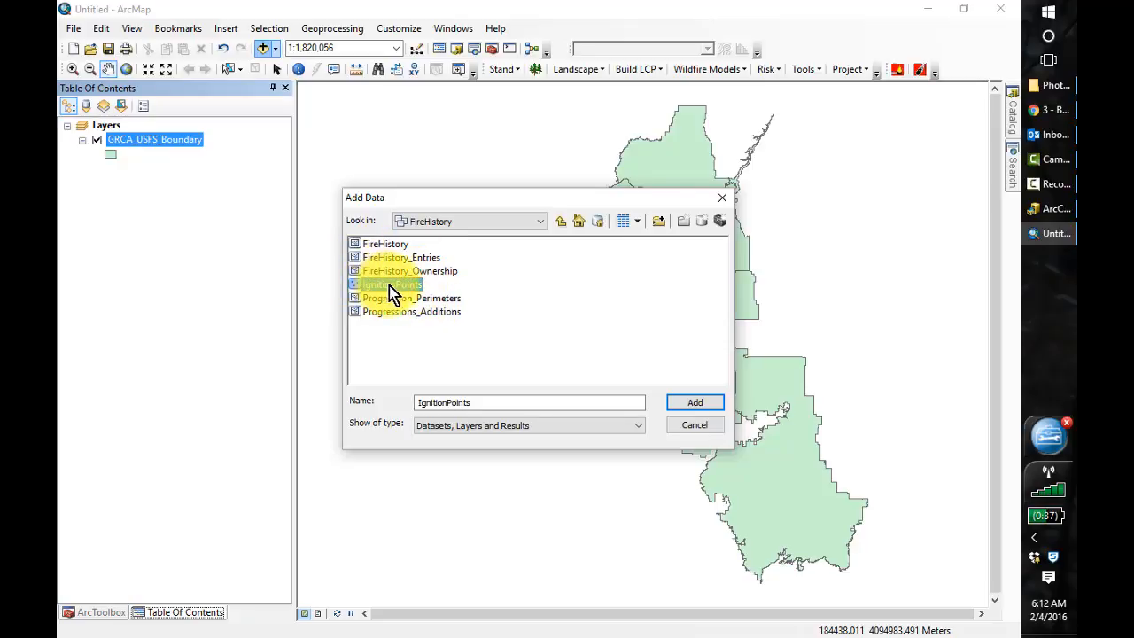
pyautogui.keyDown('ctrl'); pyautogui.click(381, 245); pyautogui.keyUp('ctrl')
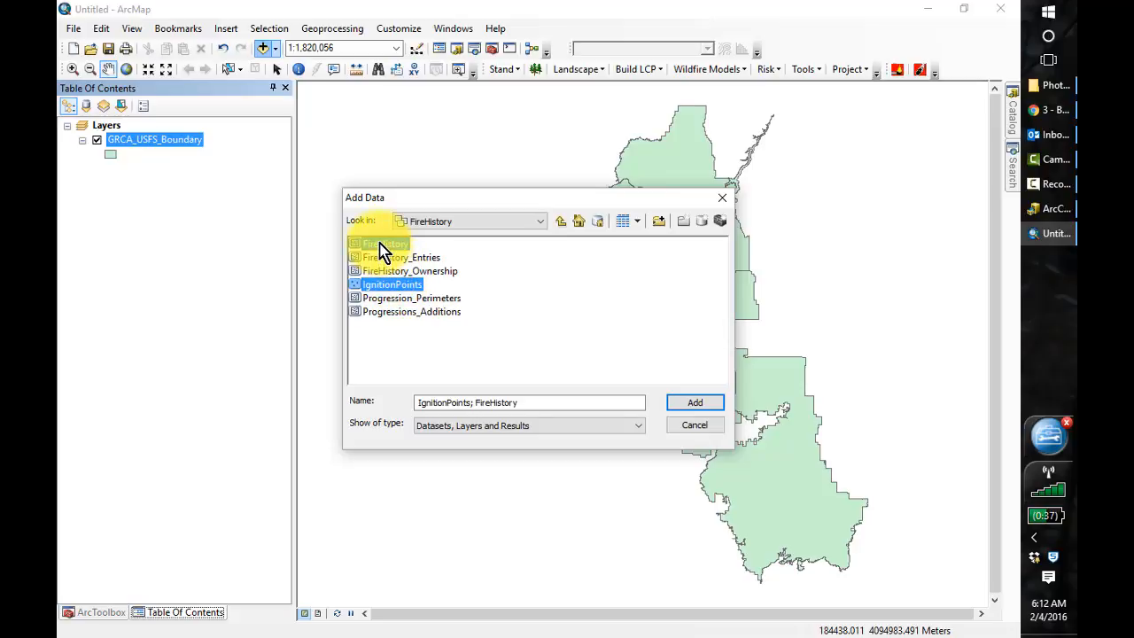
pyautogui.click(697, 404)
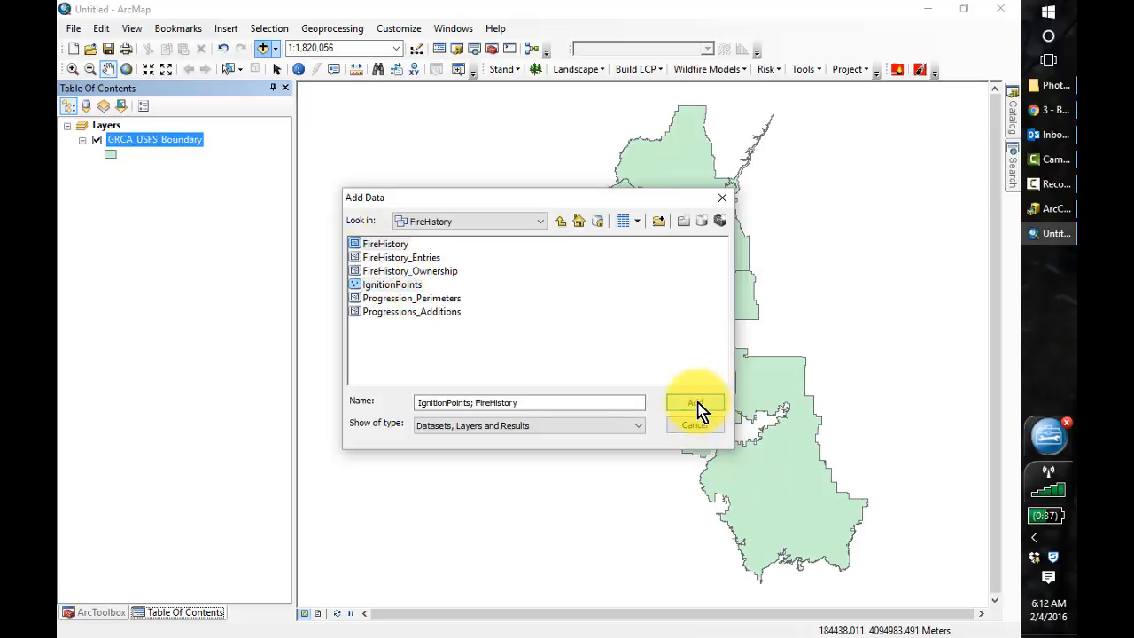
# Step: Add Slopes_Rx_Outline_2015 and Slopes_Rx_Sub_Units_2015_Aspect from Slopes_Rx_2015_Planning.gdb to the map
pyautogui.click(263, 48)
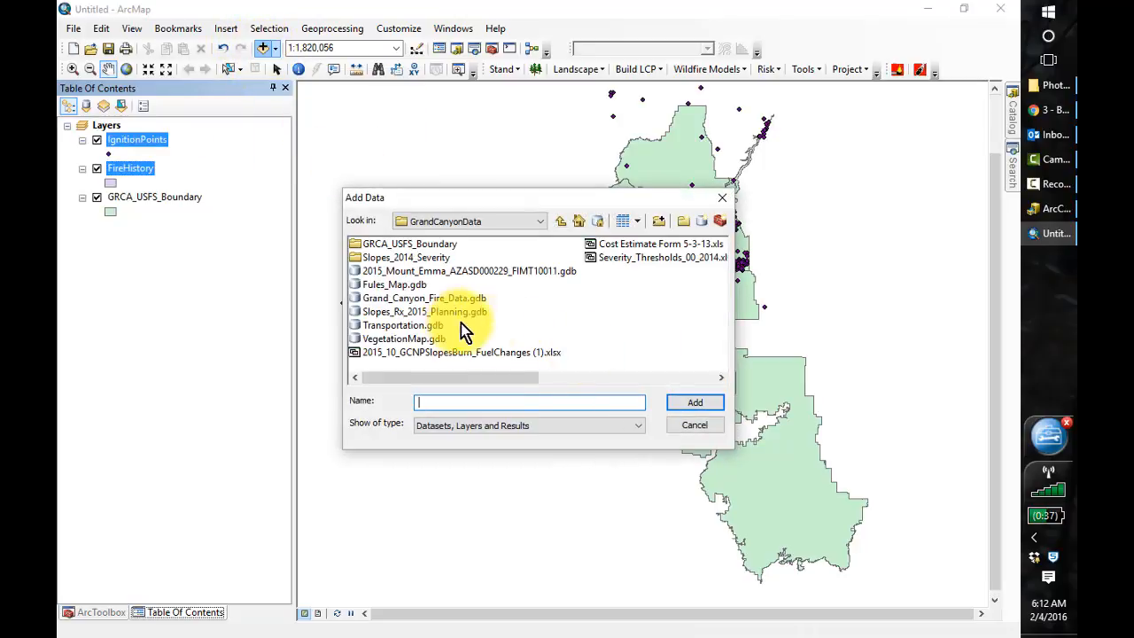
pyautogui.doubleClick(434, 311)
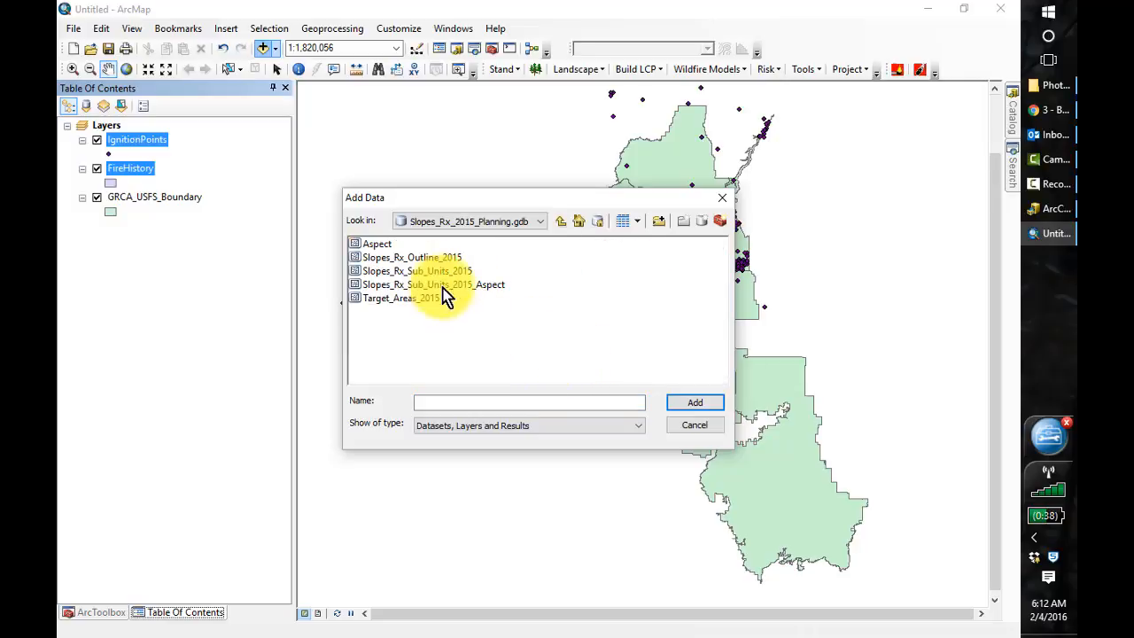
pyautogui.click(393, 258)
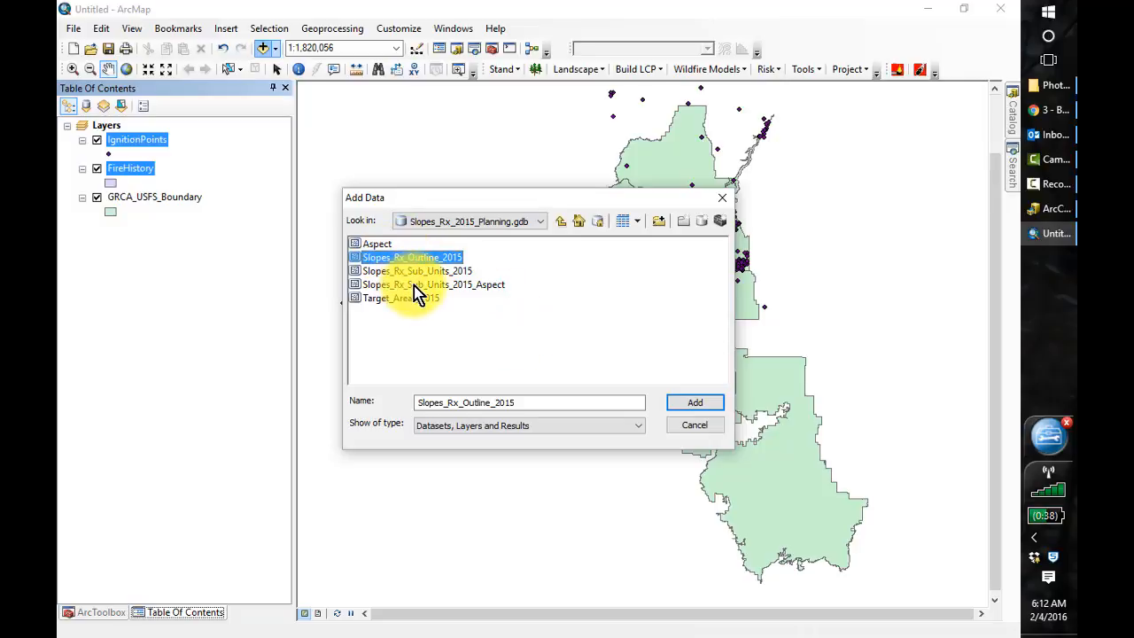
pyautogui.keyDown('ctrl'); pyautogui.click(414, 285); pyautogui.keyUp('ctrl')
pyautogui.click(694, 405)
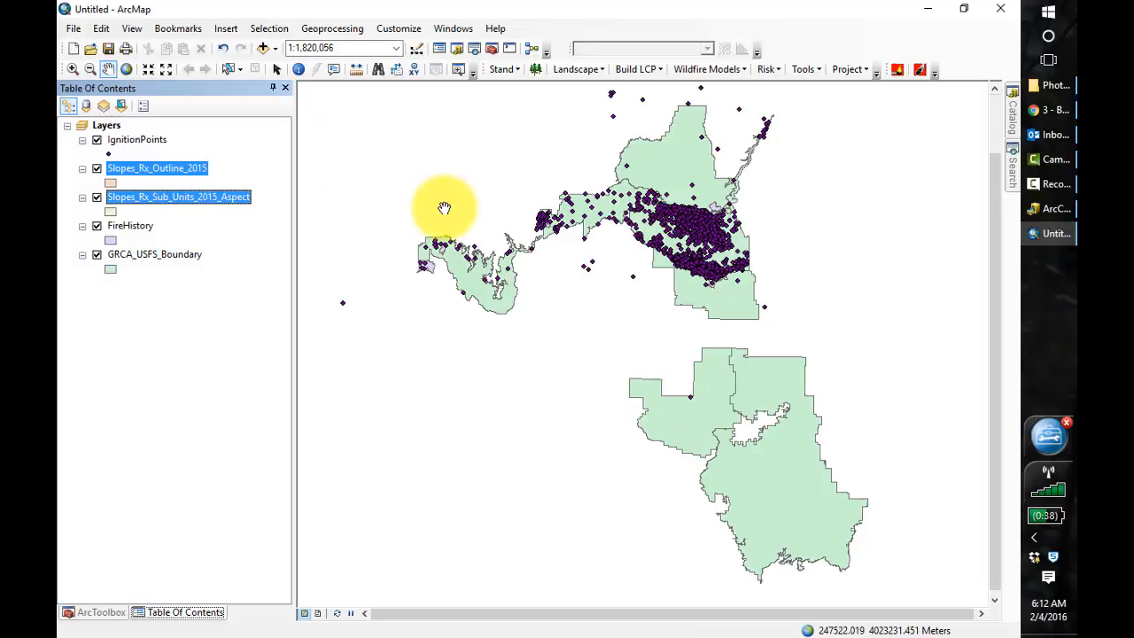
# Step: Add the Target_Areas_2015 feature class from Slopes_Rx_2015_Planning.gdb to the map
pyautogui.click(264, 48)
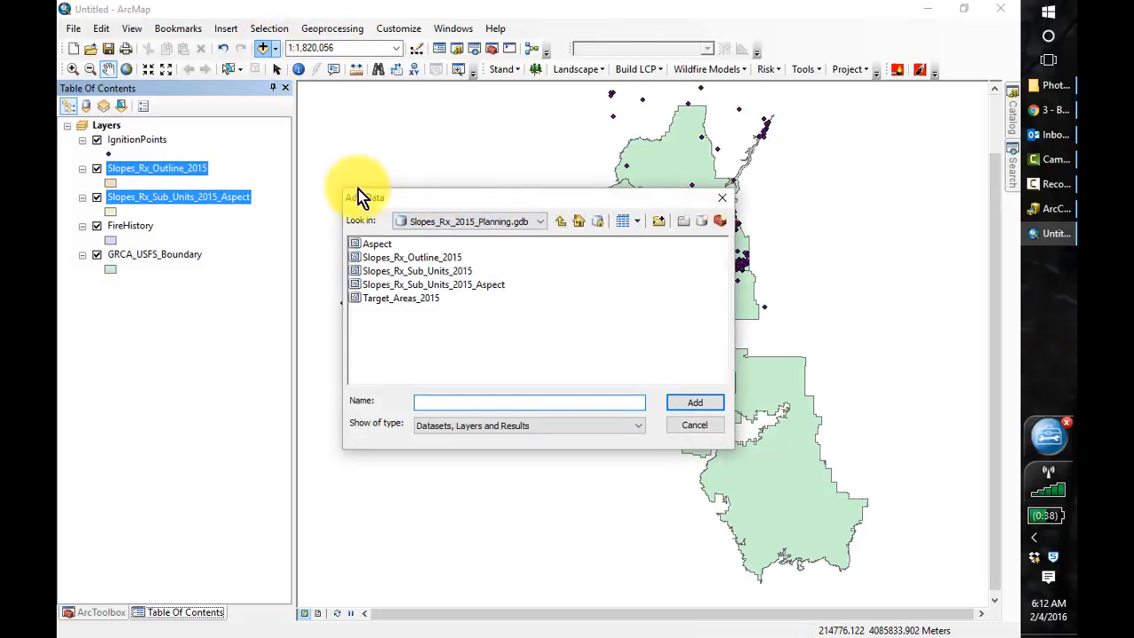
pyautogui.click(406, 298)
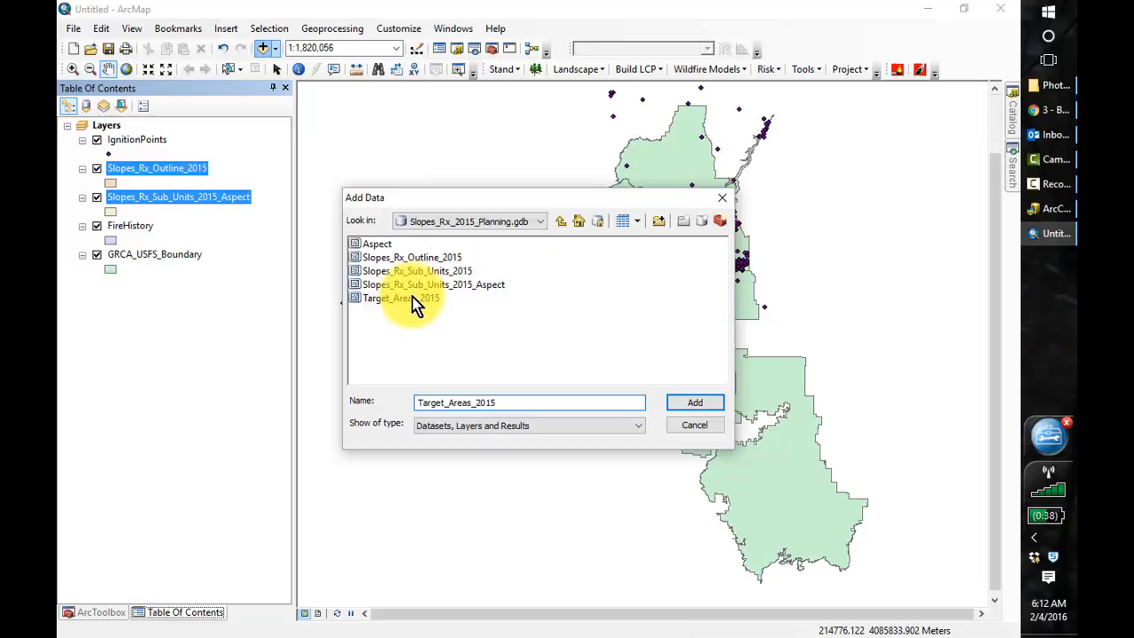
pyautogui.click(708, 404)
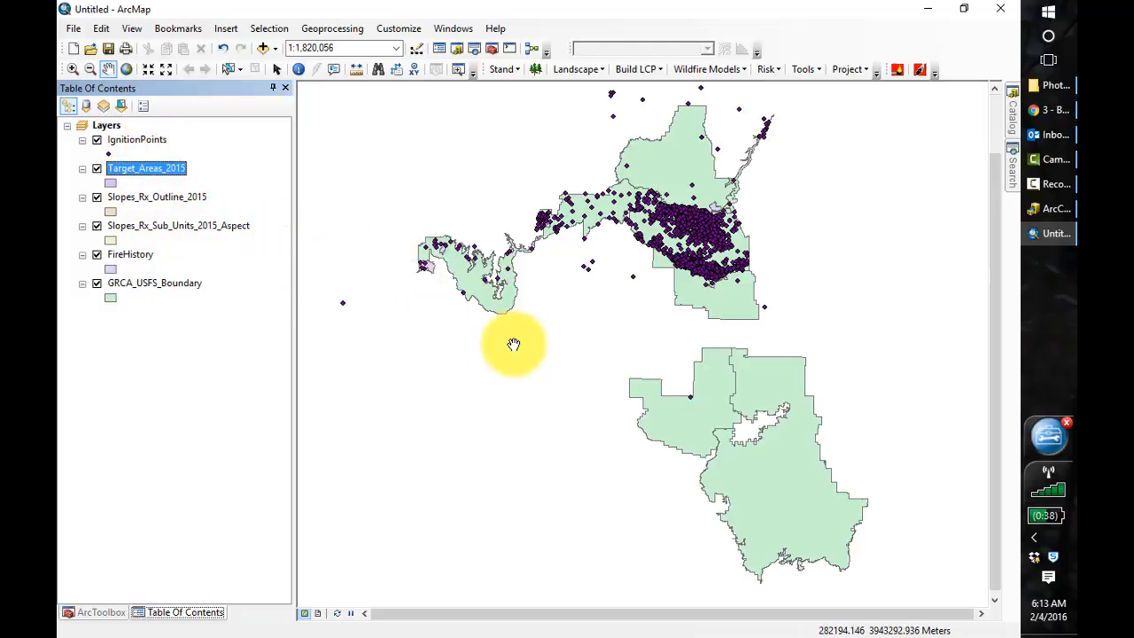
# Step: Select the Grand Canyon NP record in the attribute table of GRCA_USFS_Boundary, check it on the map, and close the table
pyautogui.click(156, 283)
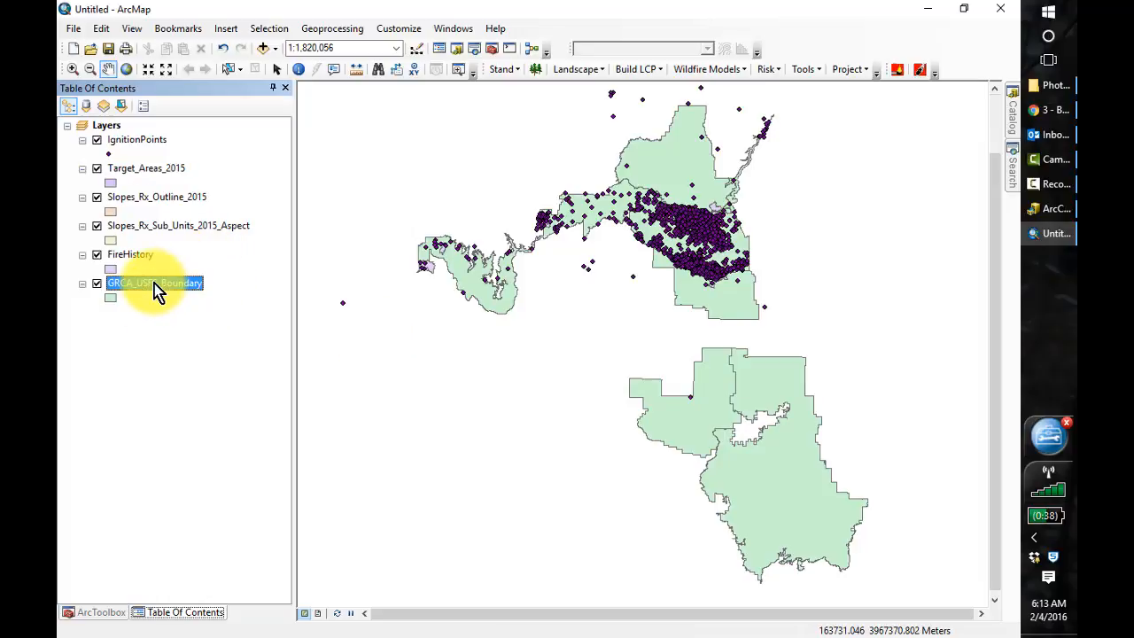
pyautogui.rightClick(155, 285)
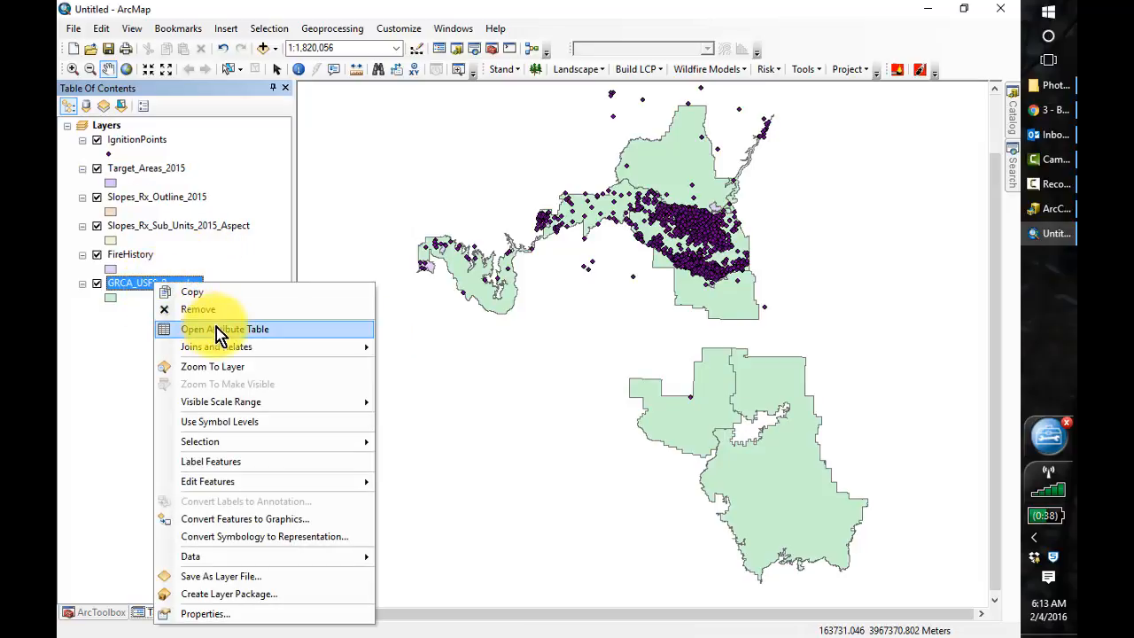
pyautogui.click(215, 329)
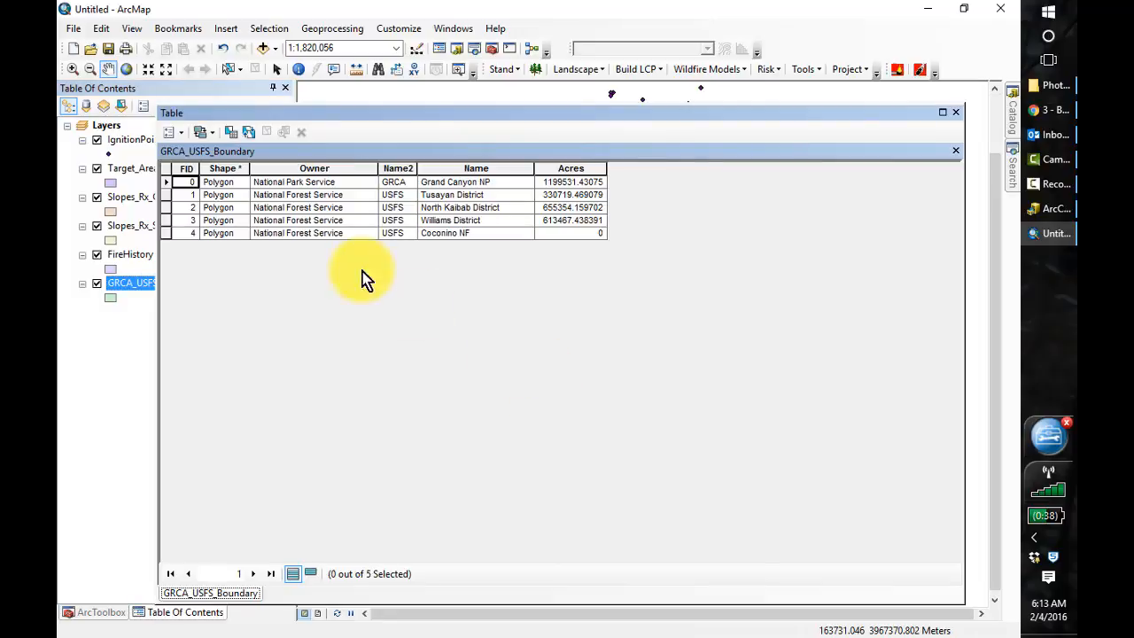
pyautogui.click(166, 183)
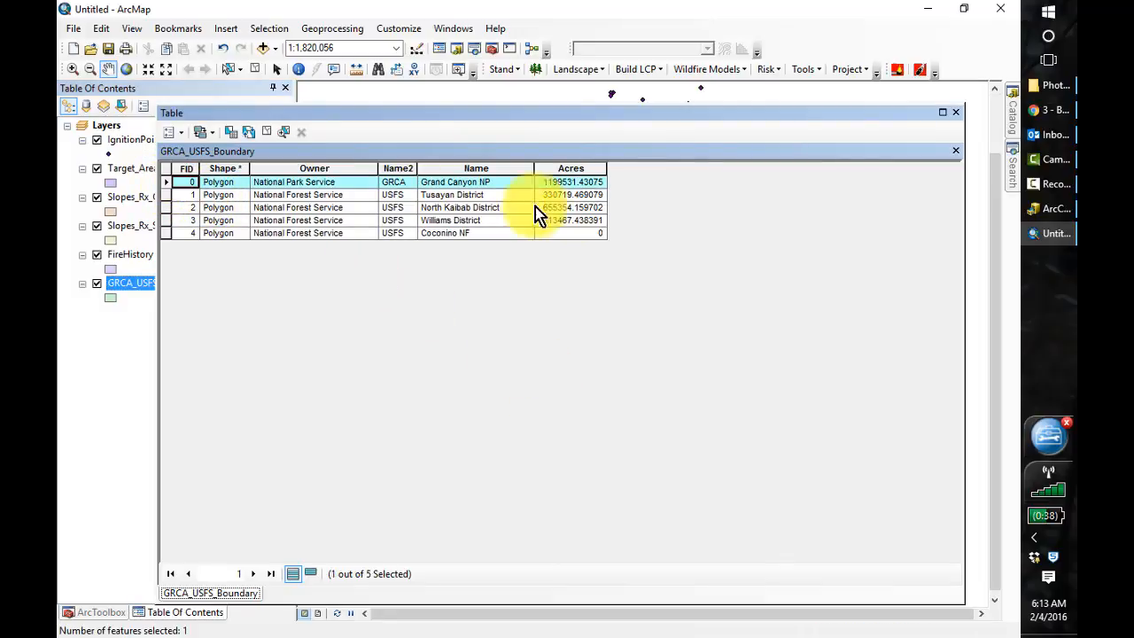
pyautogui.moveTo(646, 120); pyautogui.dragTo(700, 375)
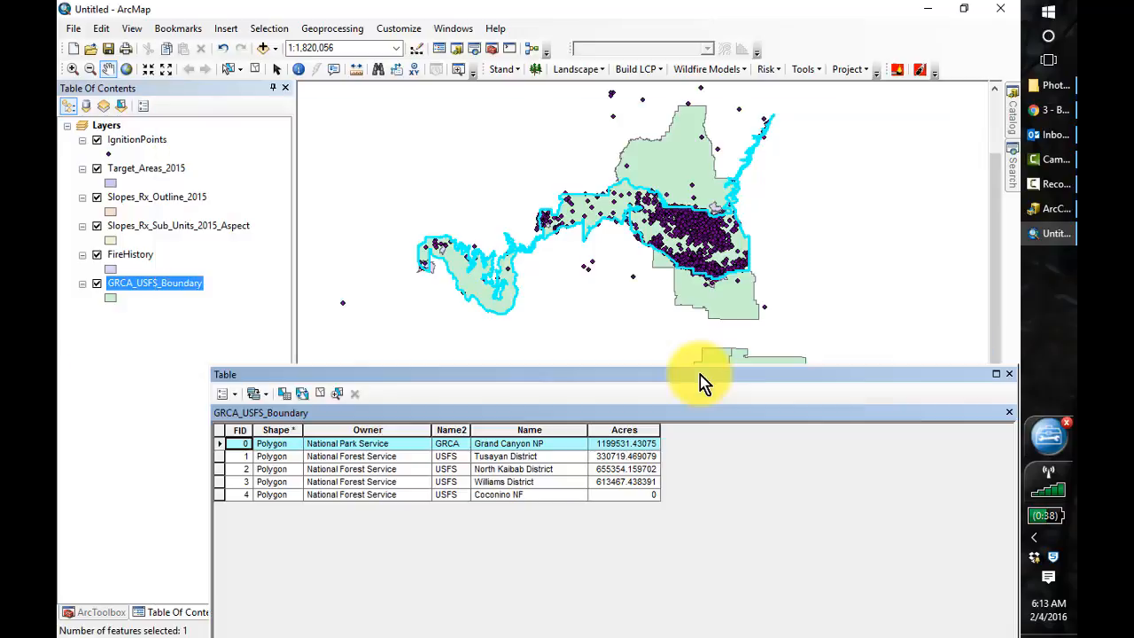
pyautogui.moveTo(786, 374); pyautogui.dragTo(560, 253)
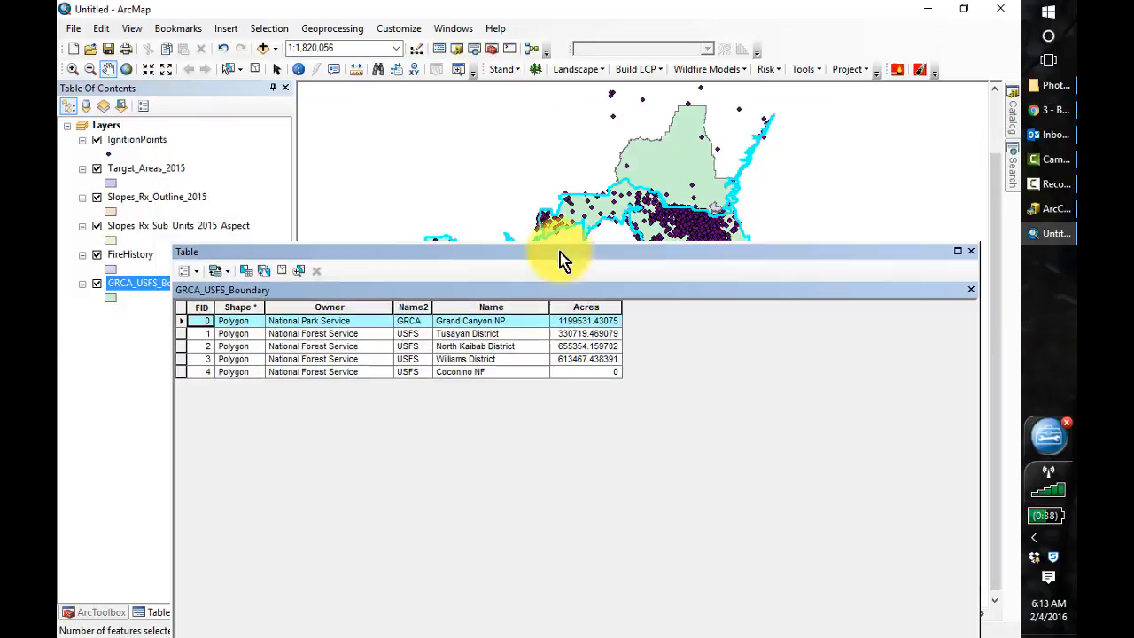
pyautogui.click(971, 251)
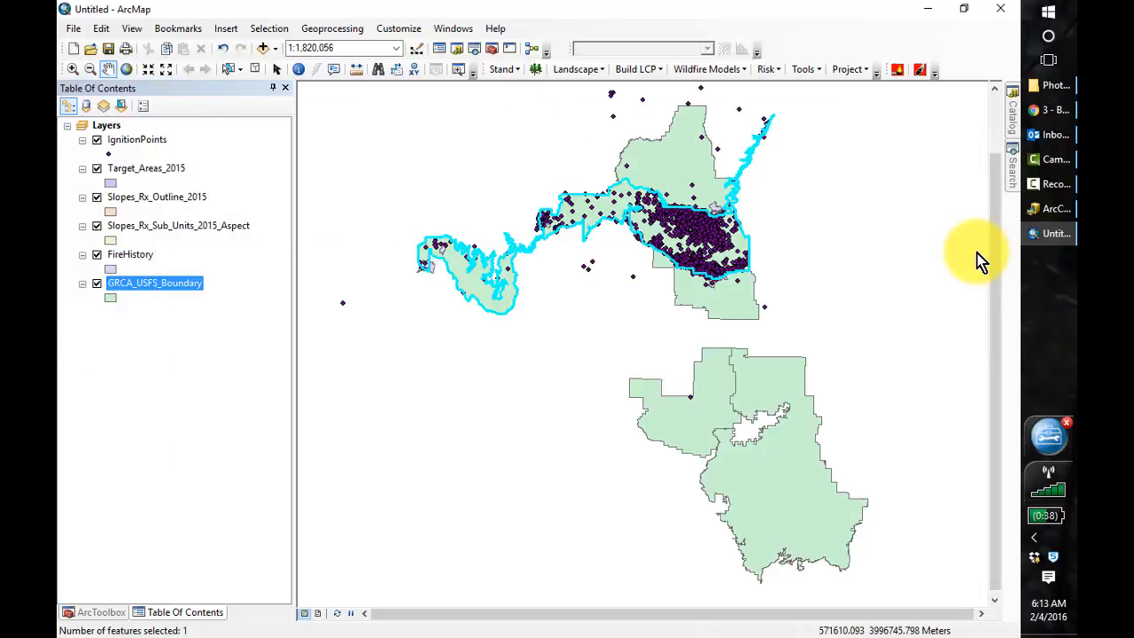
# Step: Create a new layer from the selected Grand Canyon NP feature of GRCA_USFS_Boundary
pyautogui.rightClick(174, 285)
pyautogui.moveTo(277, 557)
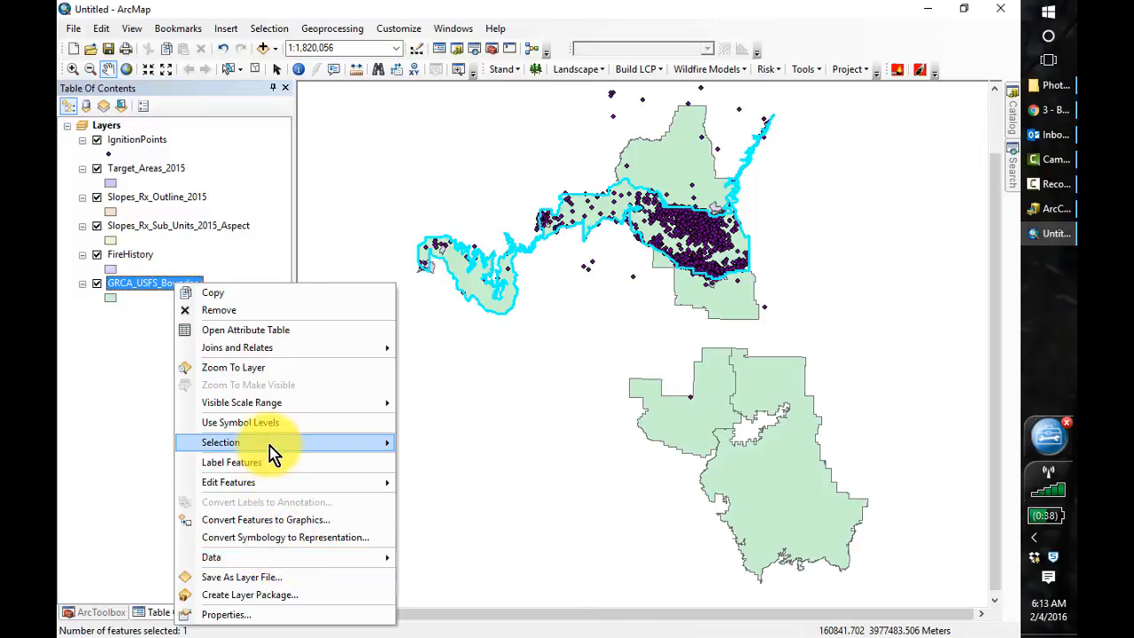
pyautogui.moveTo(273, 448)
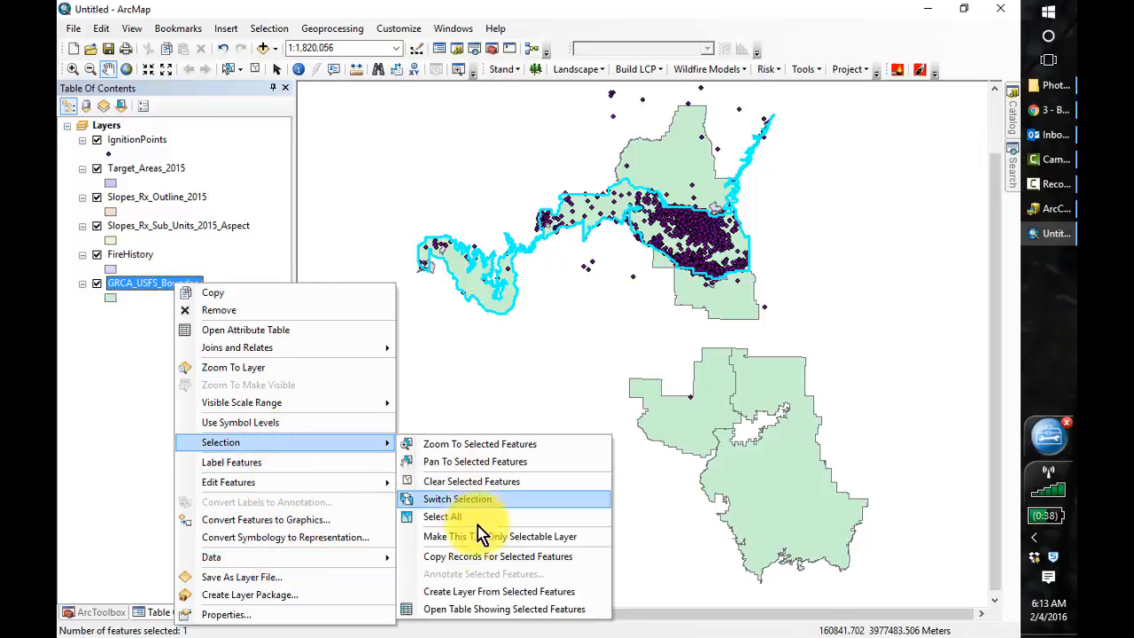
pyautogui.click(480, 592)
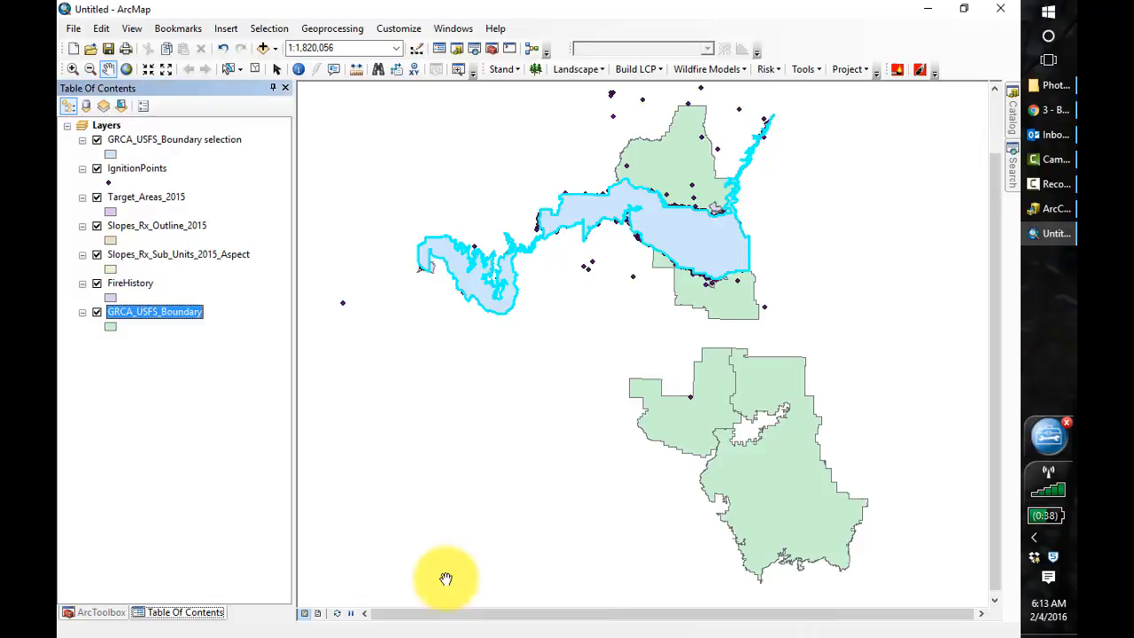
# Step: Turn off the original GRCA_USFS_Boundary layer and remove it from the map
pyautogui.click(97, 312)
pyautogui.rightClick(182, 320)
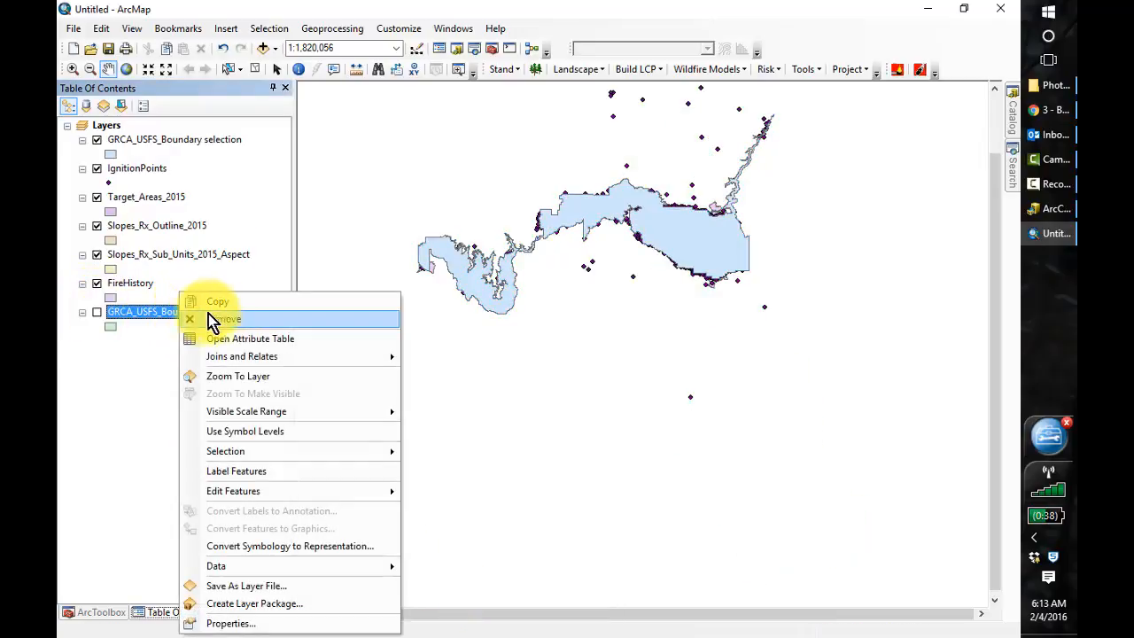
pyautogui.click(224, 319)
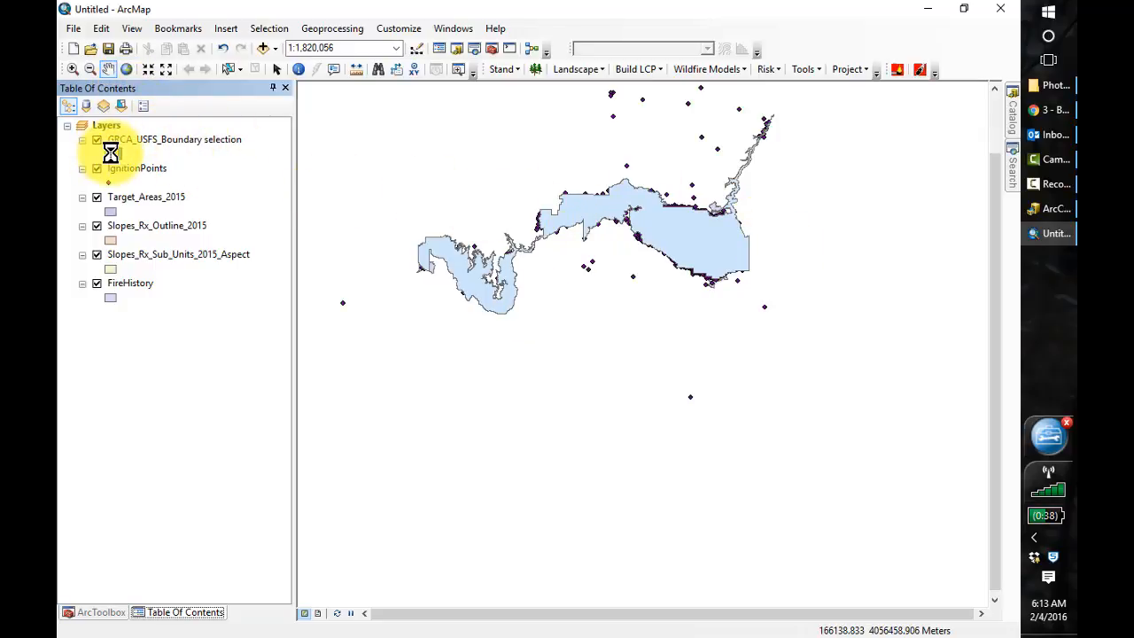
# Step: Symbolize the GRCA_USFS_Boundary selection layer as Hollow with a yellow outline of width 2
pyautogui.click(512, 304)
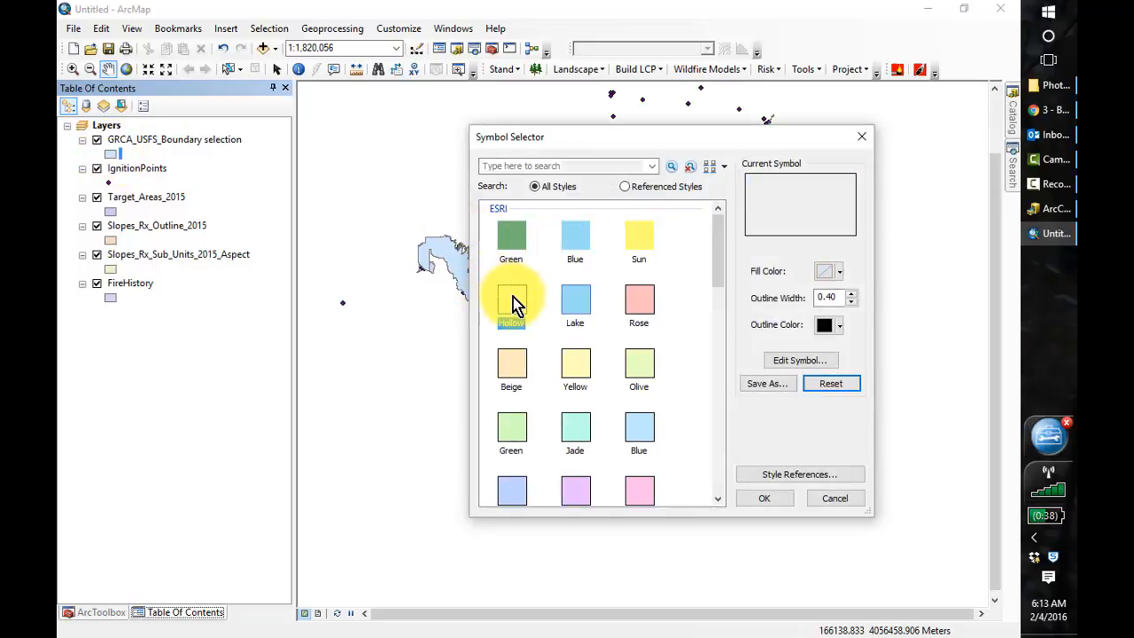
pyautogui.doubleClick(851, 293)
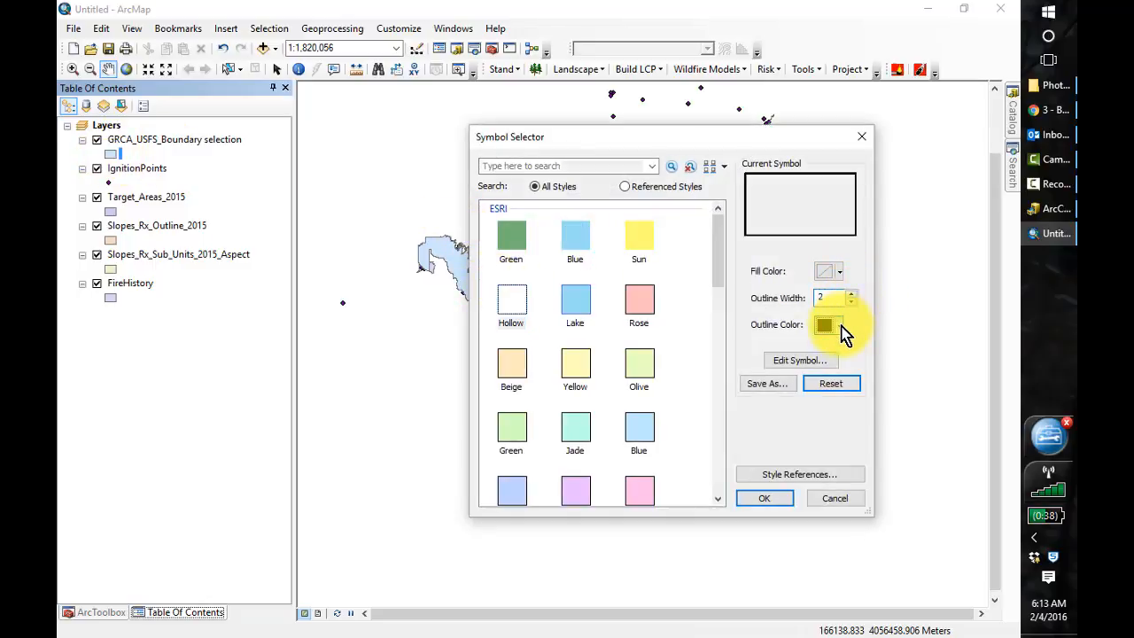
pyautogui.click(841, 328)
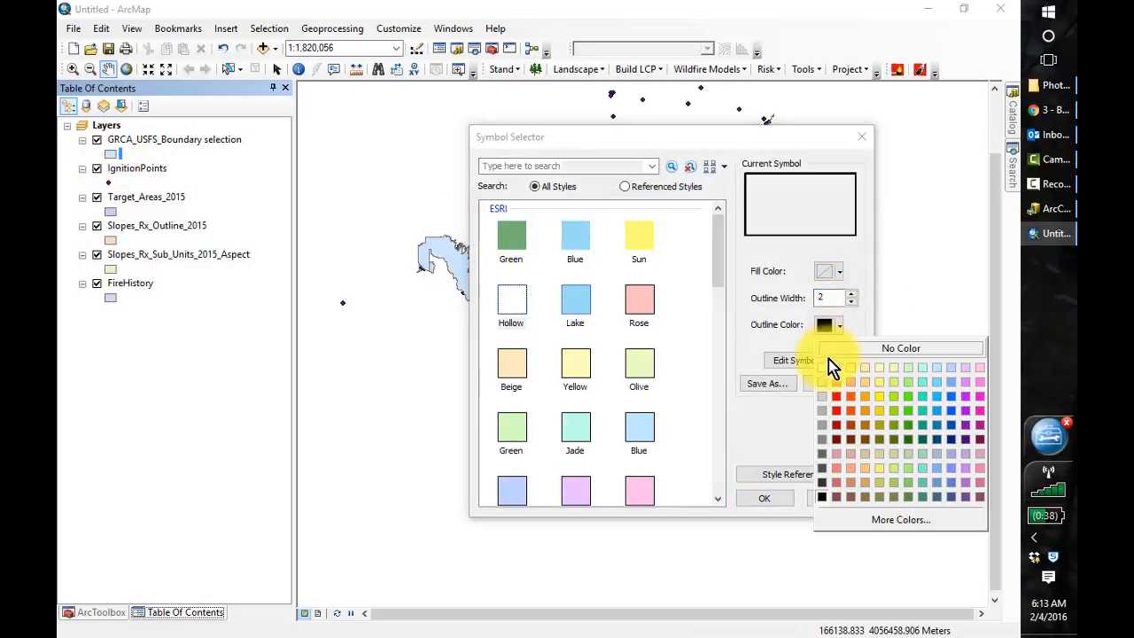
pyautogui.click(879, 399)
pyautogui.click(770, 499)
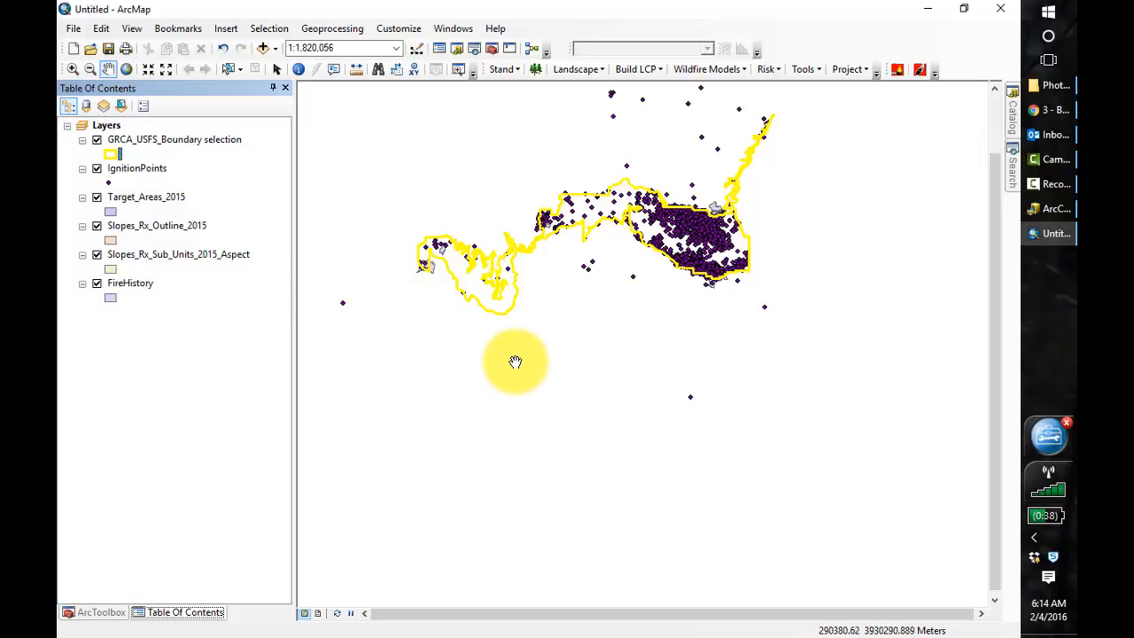
# Step: Add the Imagery basemap to the map
pyautogui.click(275, 50)
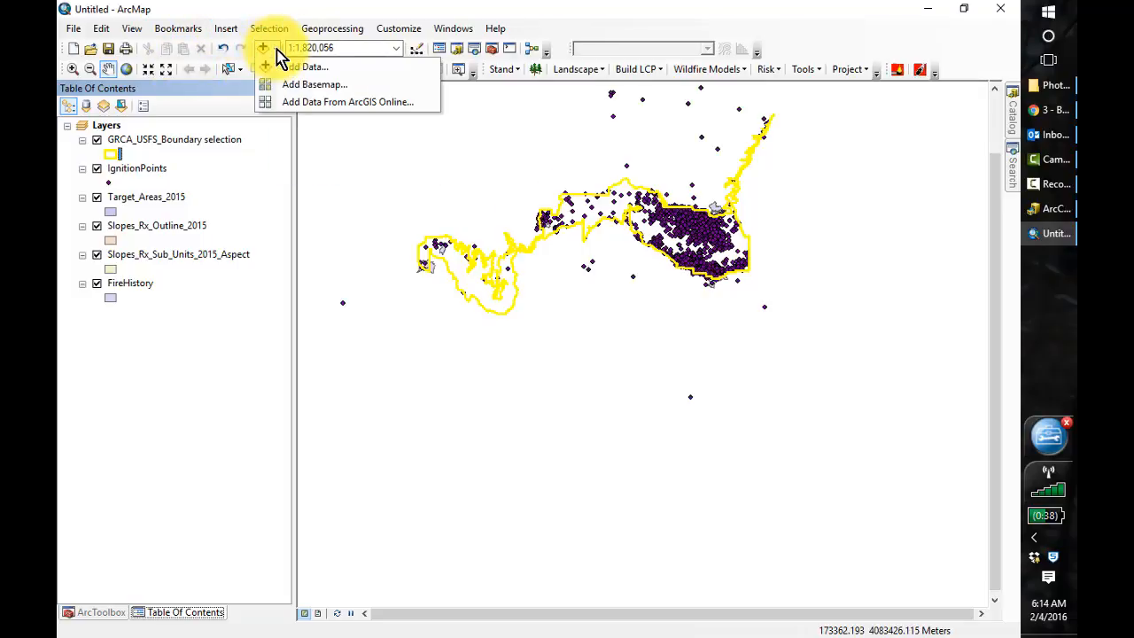
pyautogui.click(315, 85)
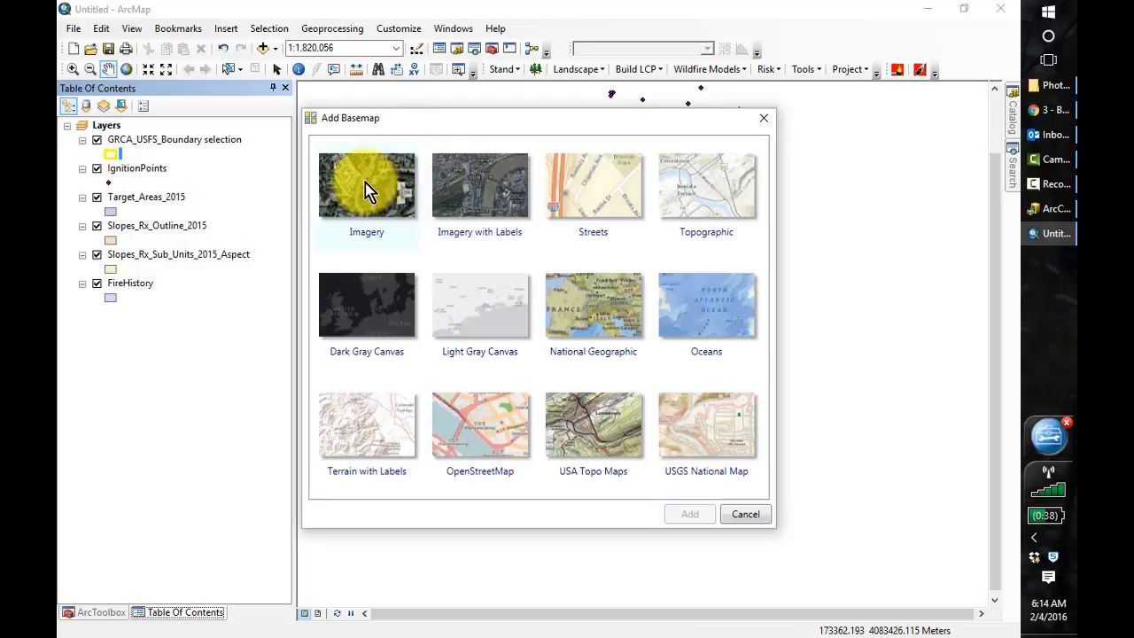
pyautogui.click(377, 200)
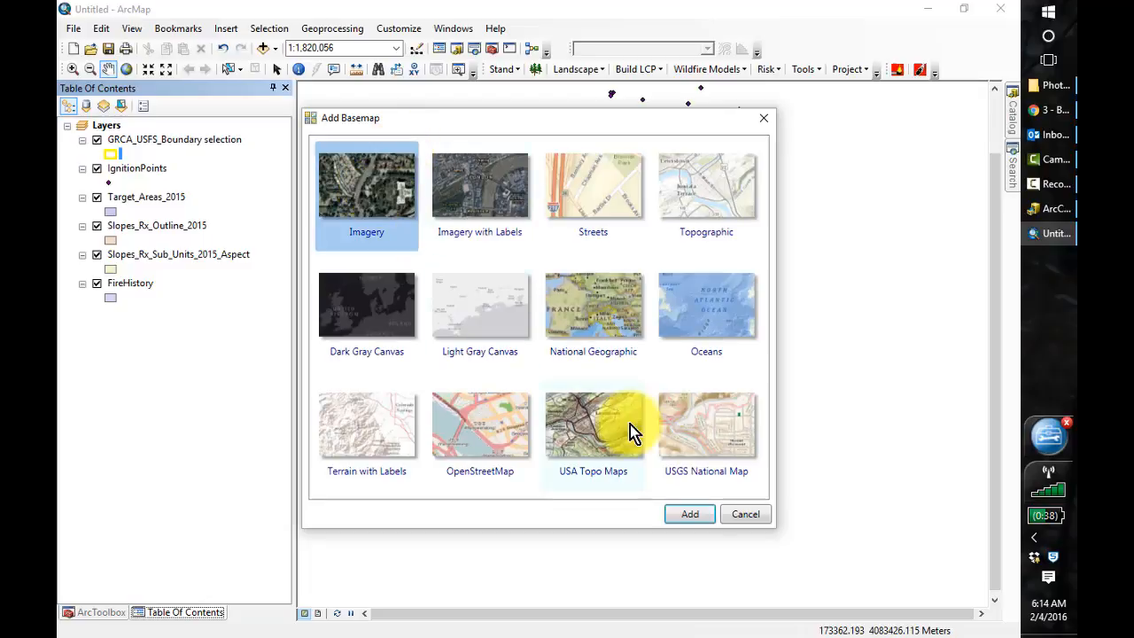
pyautogui.click(691, 518)
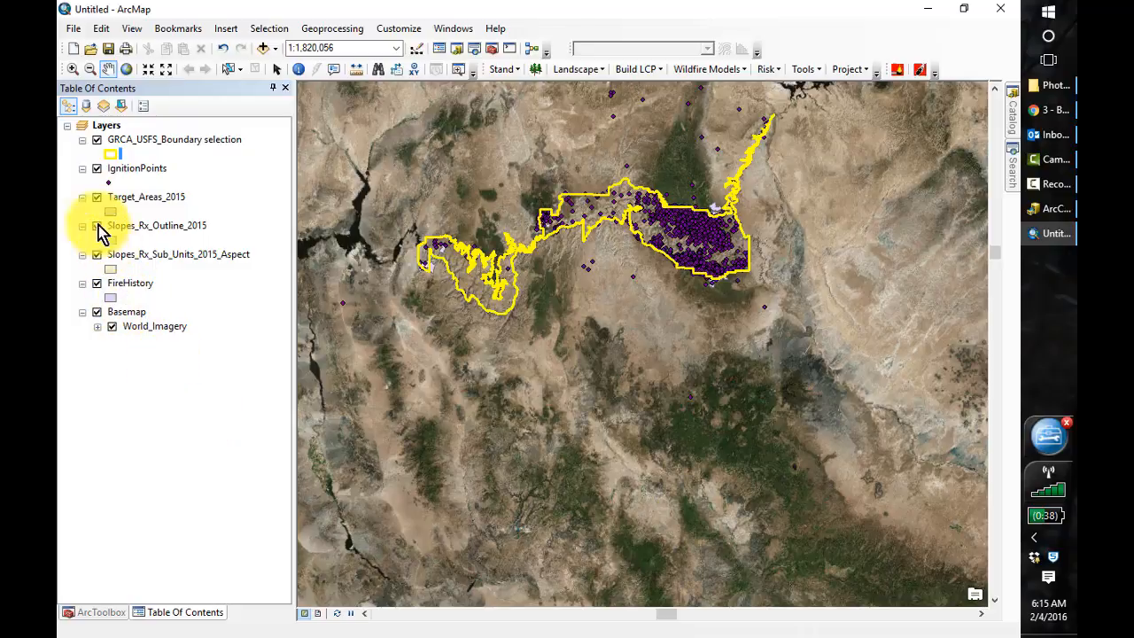
# Step: Turn off Target_Areas_2015, Slopes_Rx_Outline_2015, Slopes_Rx_Sub_Units_2015_Aspect and IgnitionPoints so that only FireHistory overlays the boundary and basemap
pyautogui.click(73, 71)
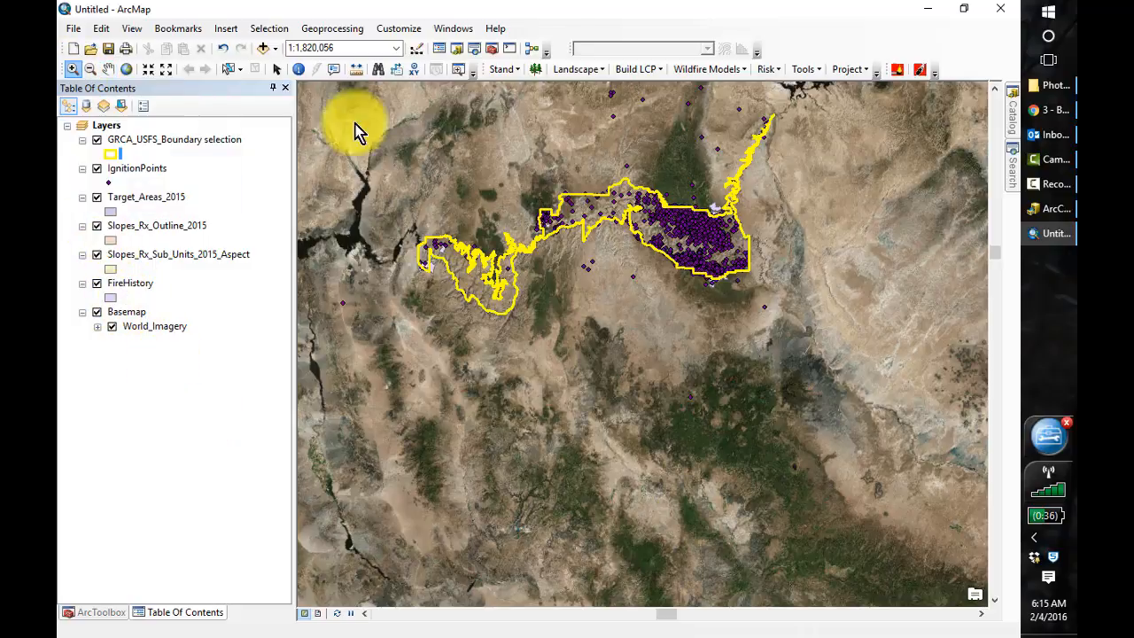
pyautogui.moveTo(646, 189); pyautogui.dragTo(747, 254)
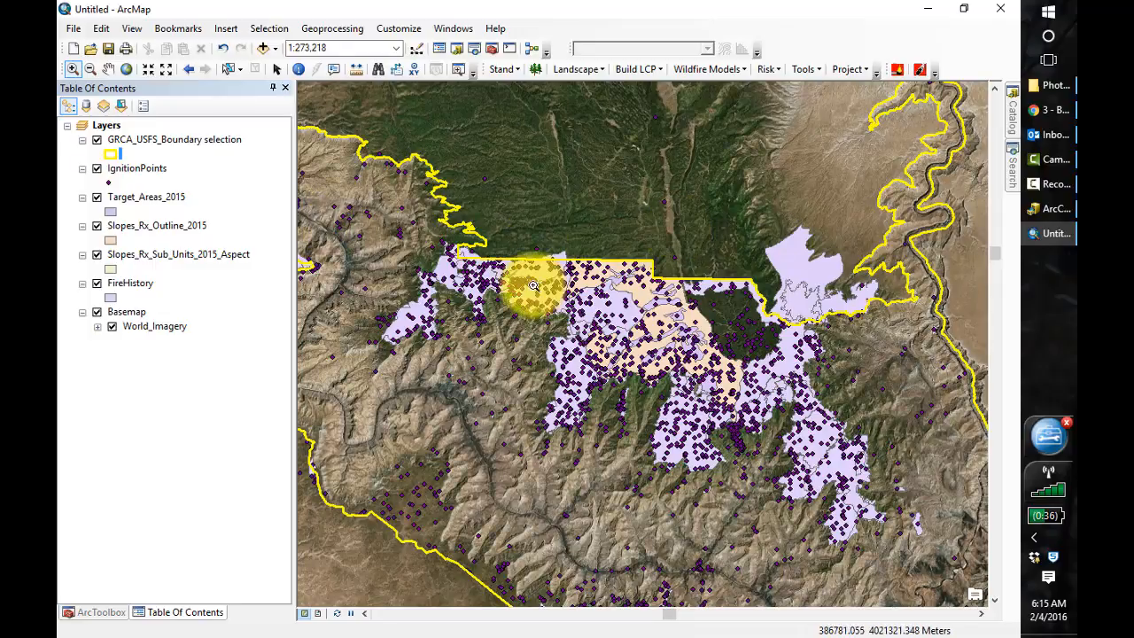
pyautogui.click(96, 196)
pyautogui.click(96, 226)
pyautogui.click(97, 254)
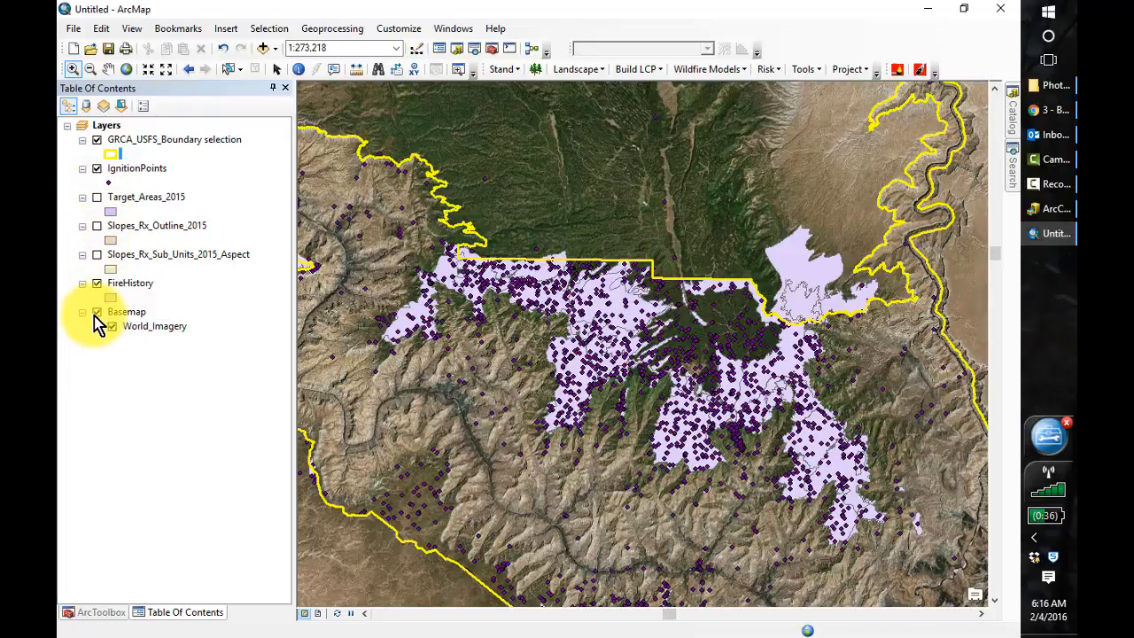
pyautogui.click(96, 169)
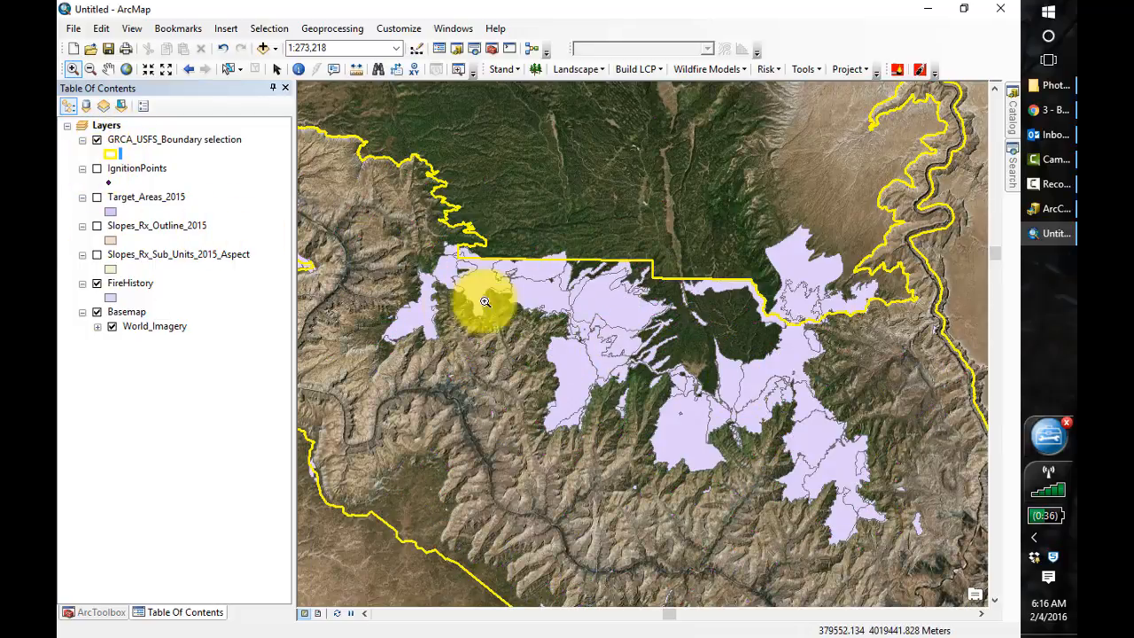
# Step: Examine the fire years, names, types and acreages in the FireHistory attribute table, then close it
pyautogui.rightClick(124, 284)
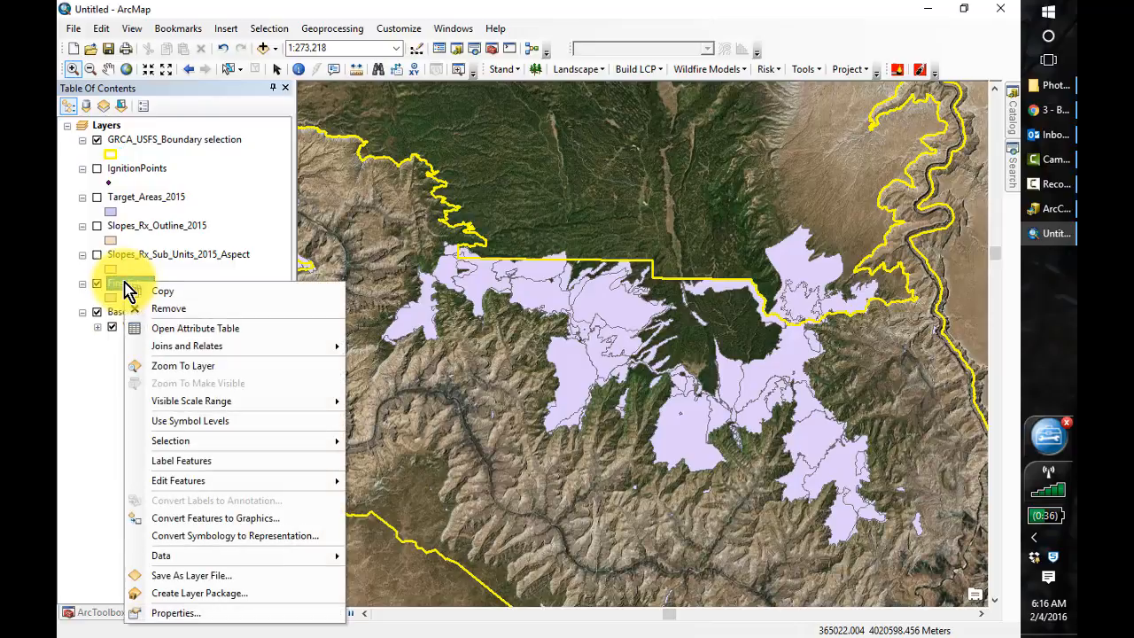
pyautogui.click(190, 327)
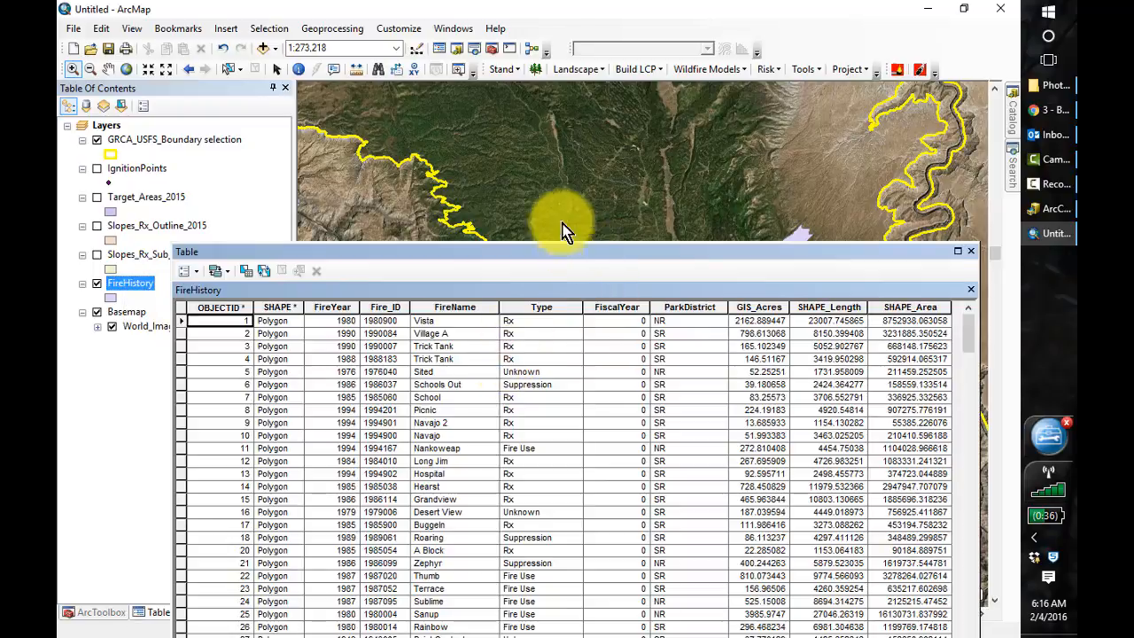
pyautogui.moveTo(577, 252); pyautogui.dragTo(551, 188)
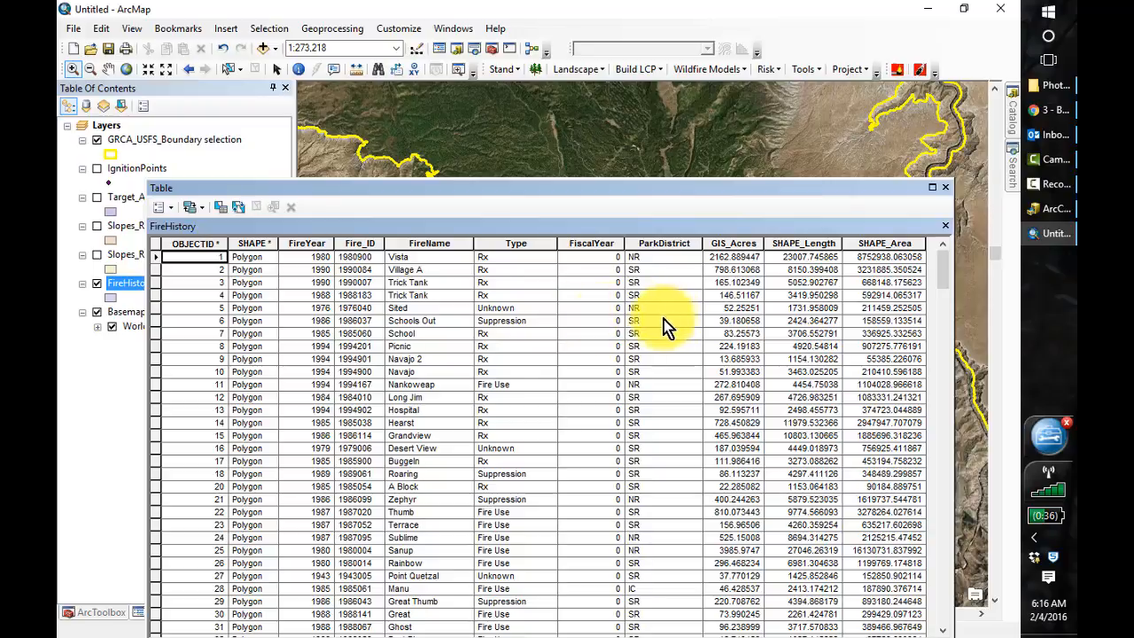
pyautogui.click(946, 188)
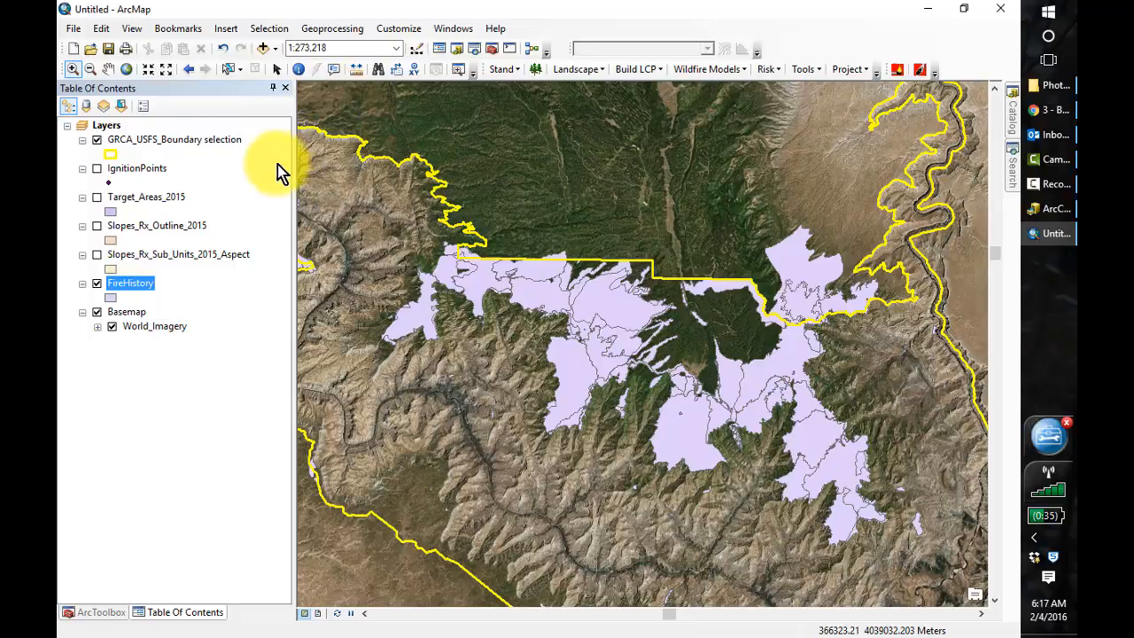
# Step: Add the Streets basemap and move it above the World_Imagery basemap in the layer order
pyautogui.click(276, 48)
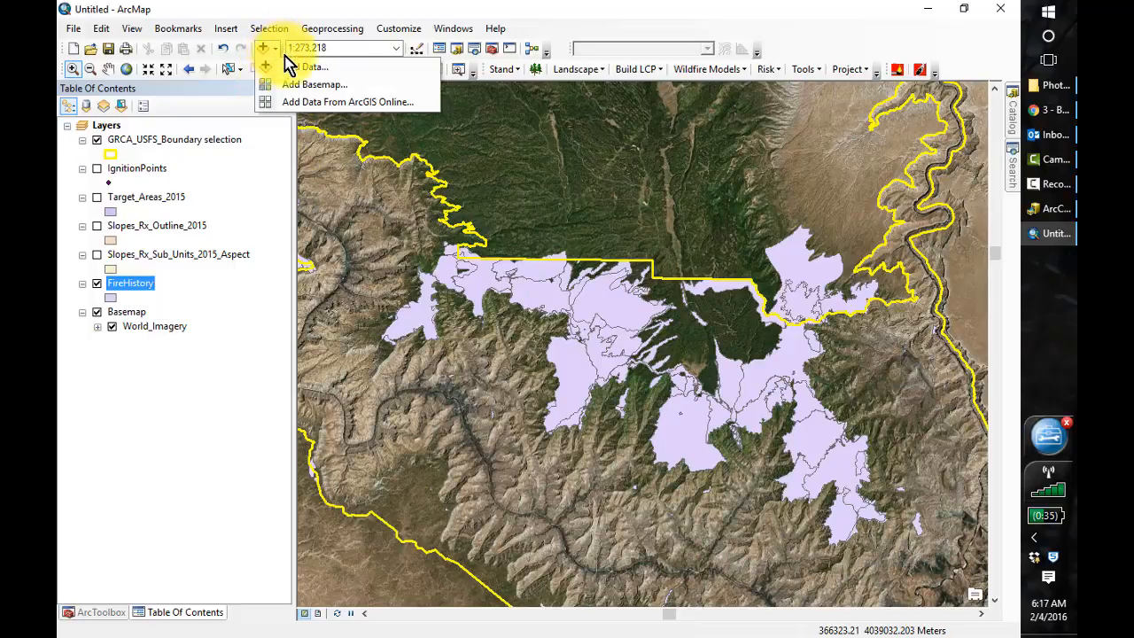
pyautogui.click(293, 84)
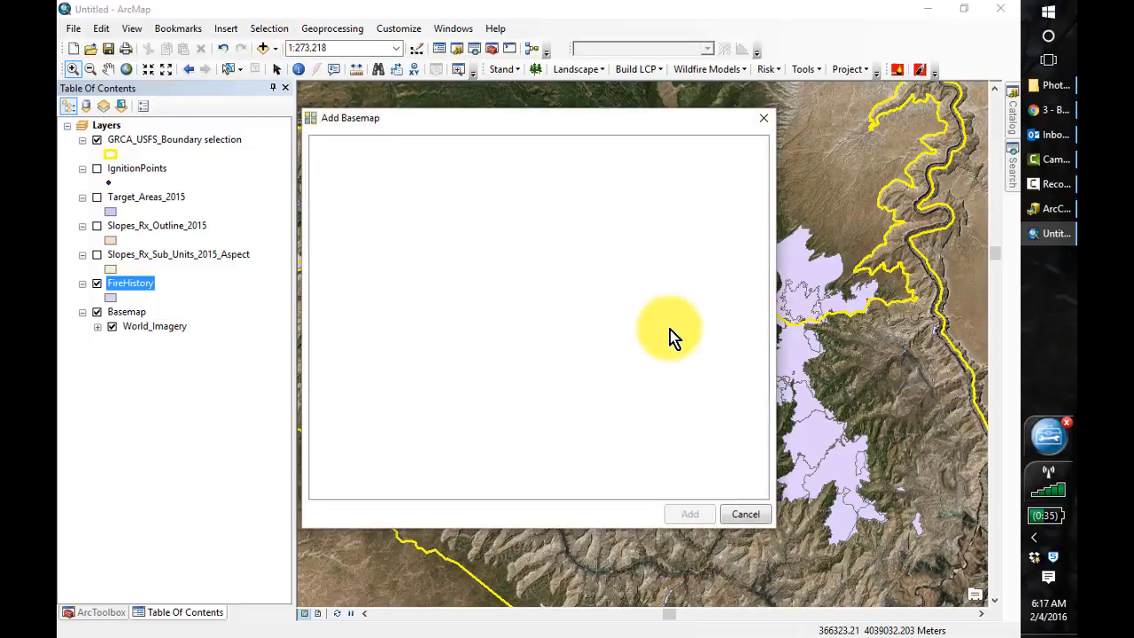
pyautogui.click(598, 194)
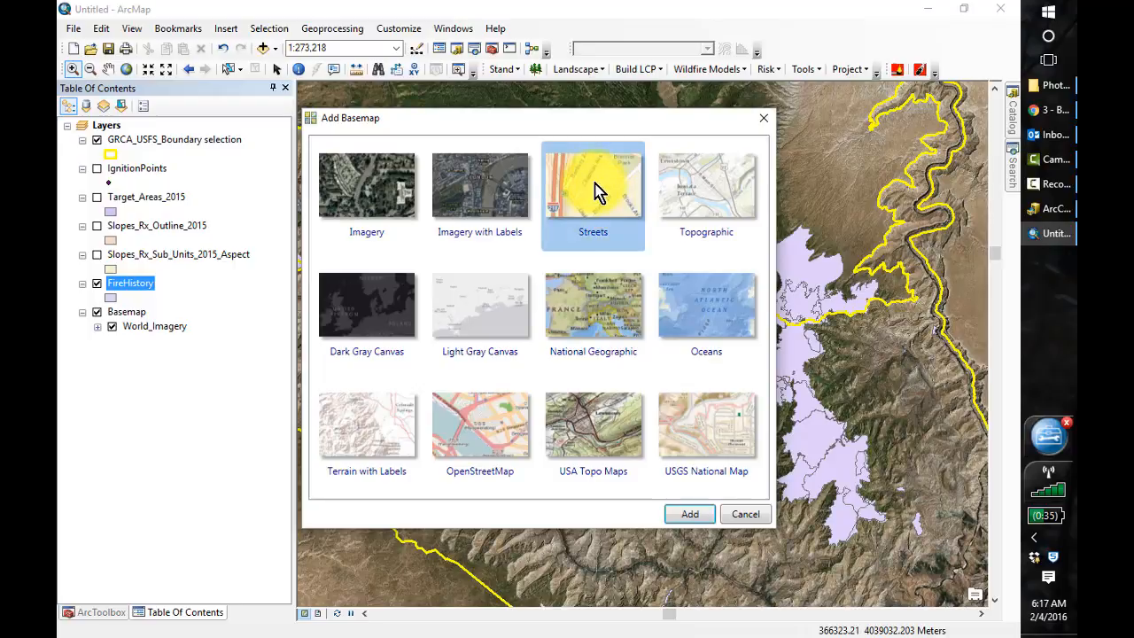
pyautogui.click(690, 515)
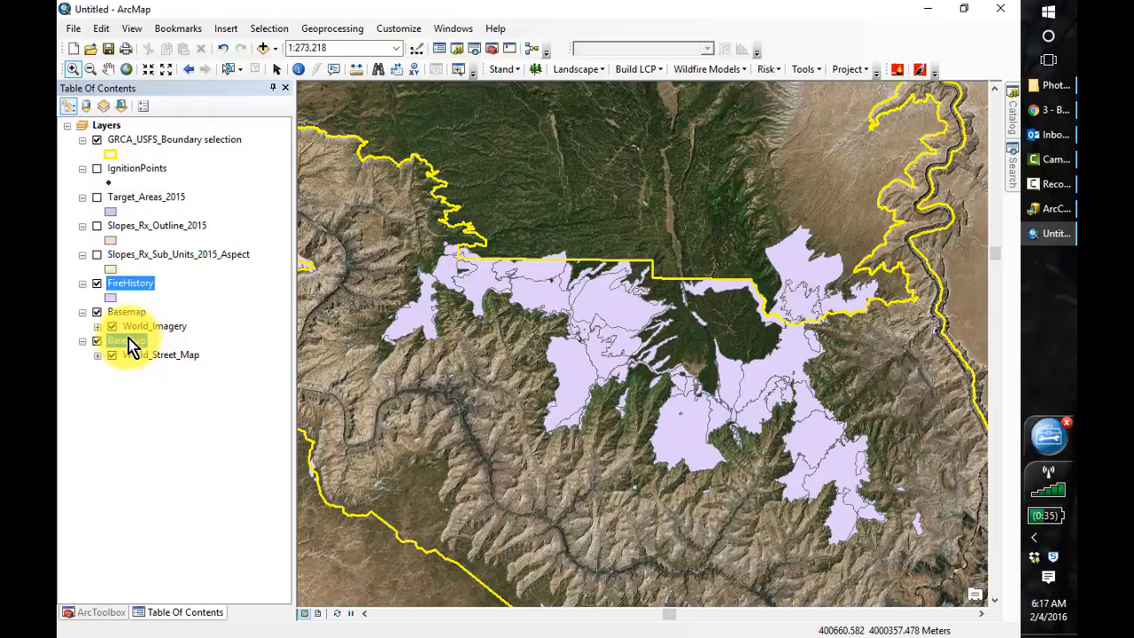
pyautogui.moveTo(128, 340); pyautogui.dragTo(122, 304)
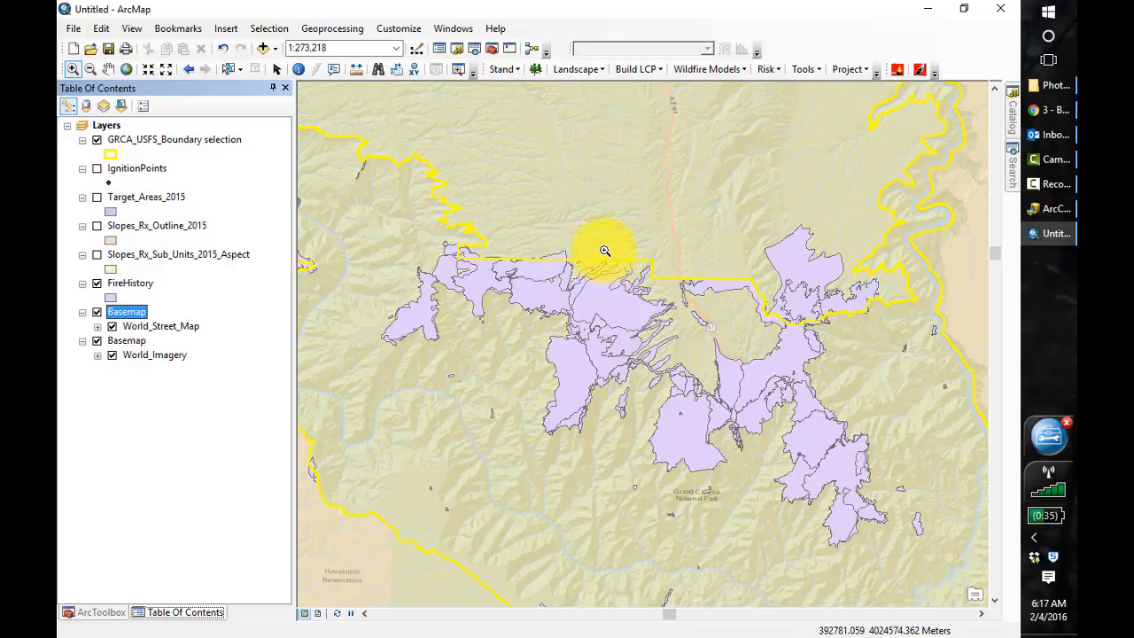
# Step: Inspect the street map around the fire perimeters, then remove the World_Street_Map basemap
pyautogui.moveTo(605, 251); pyautogui.dragTo(809, 421)
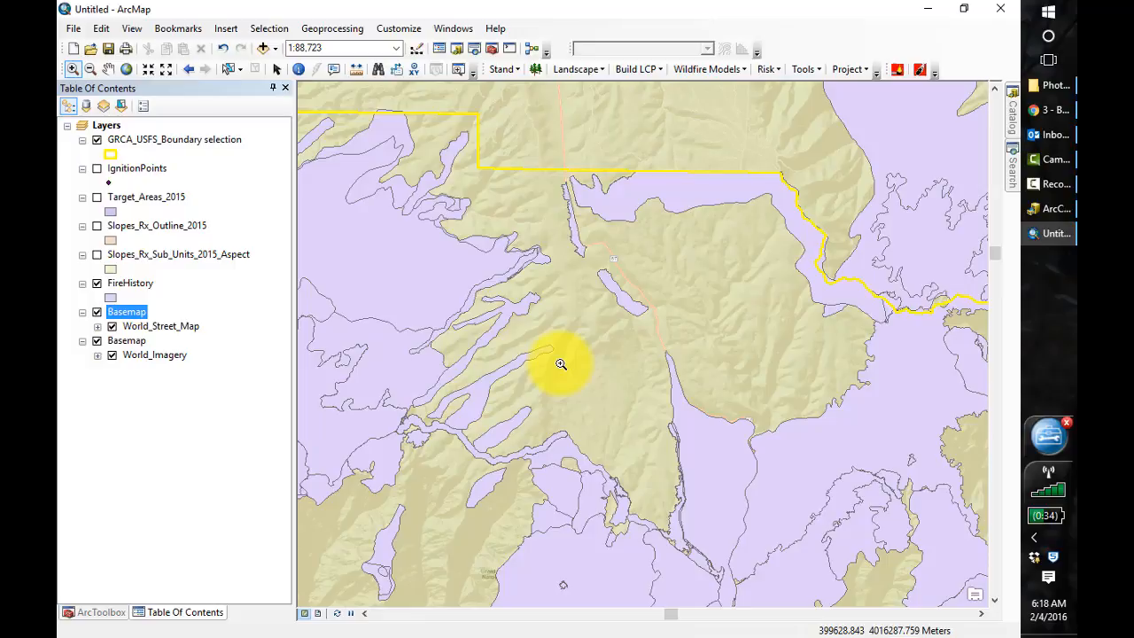
pyautogui.click(166, 70)
pyautogui.click(167, 72)
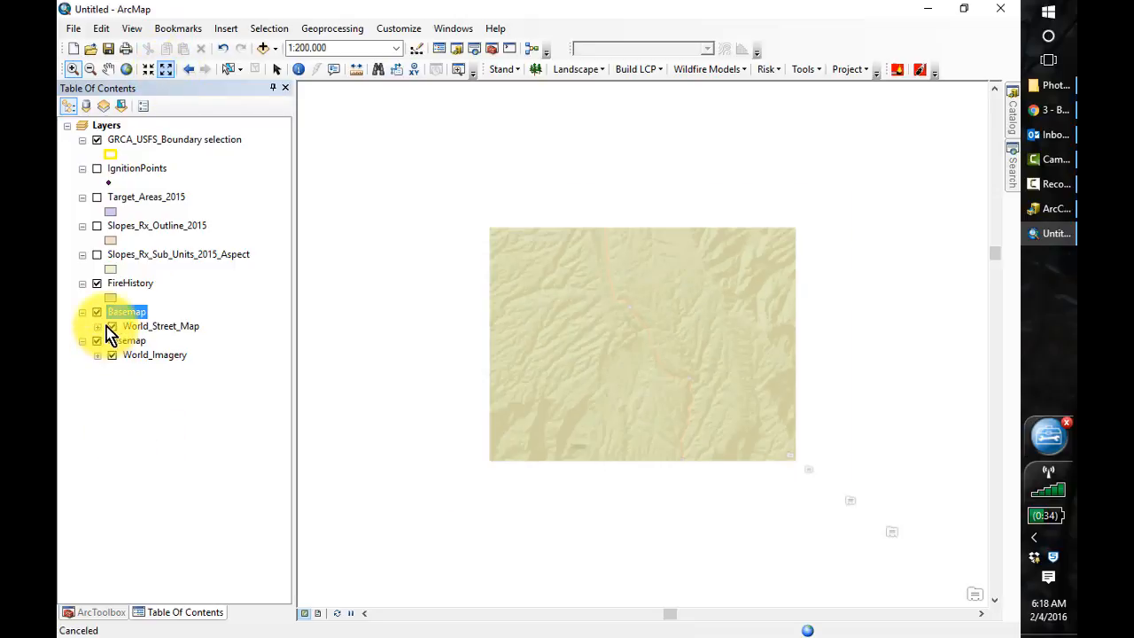
pyautogui.rightClick(128, 315)
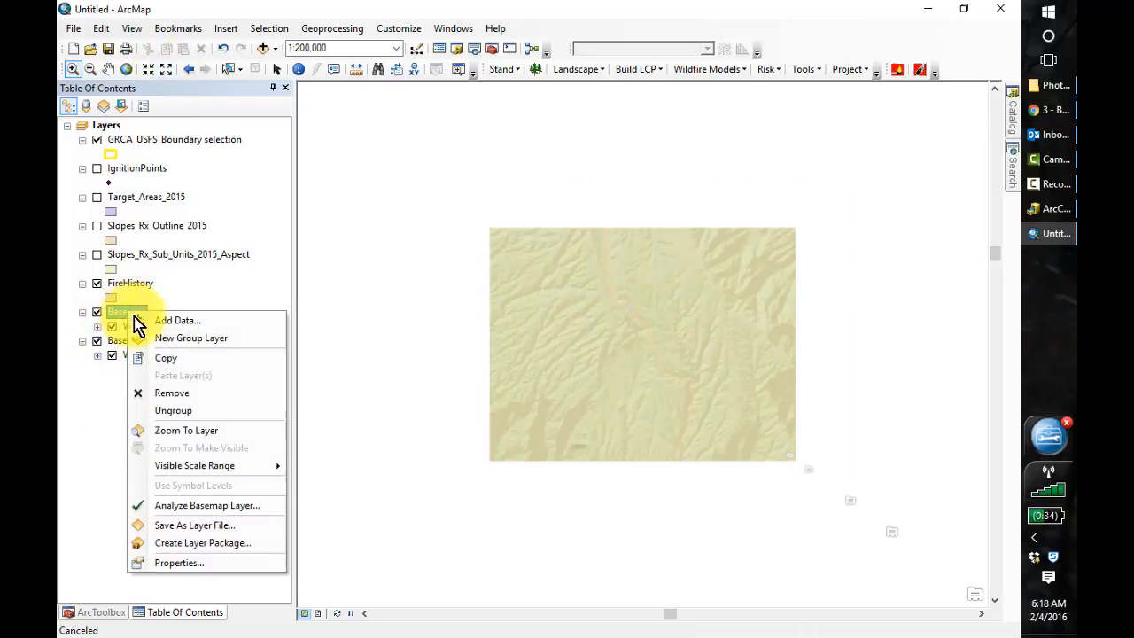
pyautogui.click(175, 398)
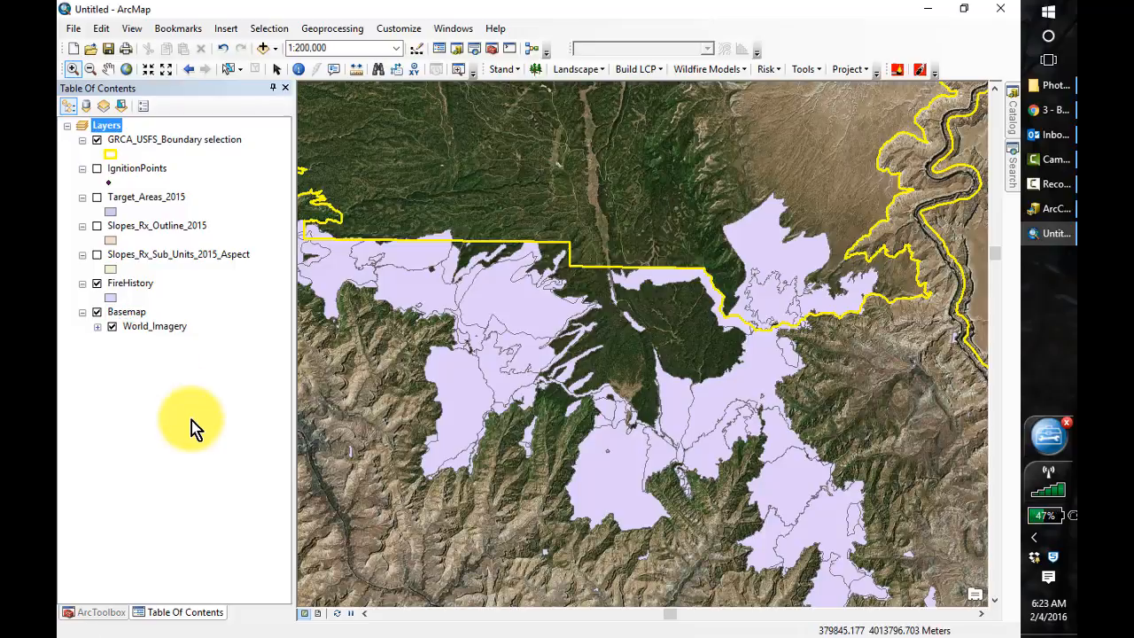
# Step: Symbolize the FireHistory layer as Hollow with a black outline of width 2
pyautogui.click(110, 298)
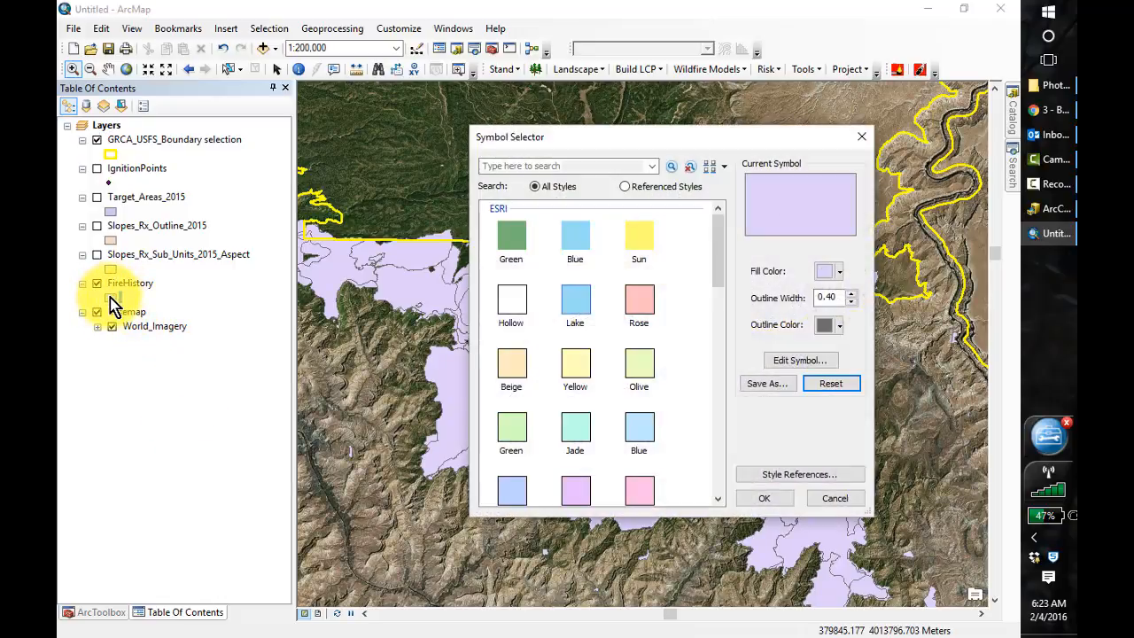
pyautogui.click(514, 306)
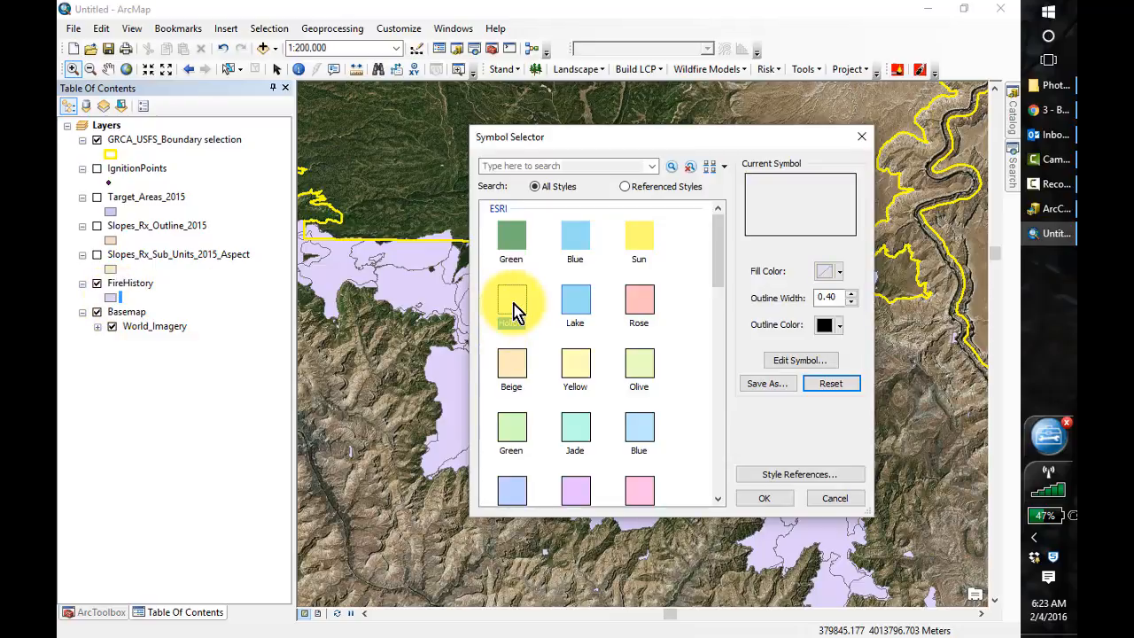
pyautogui.click(852, 294)
pyautogui.click(852, 294)
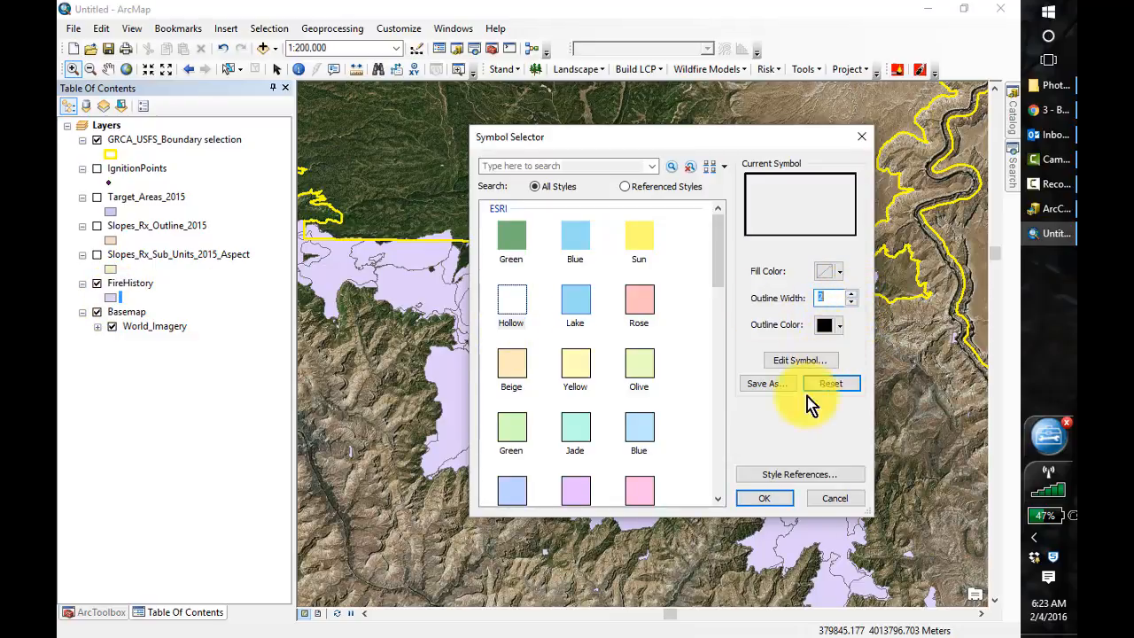
pyautogui.click(764, 499)
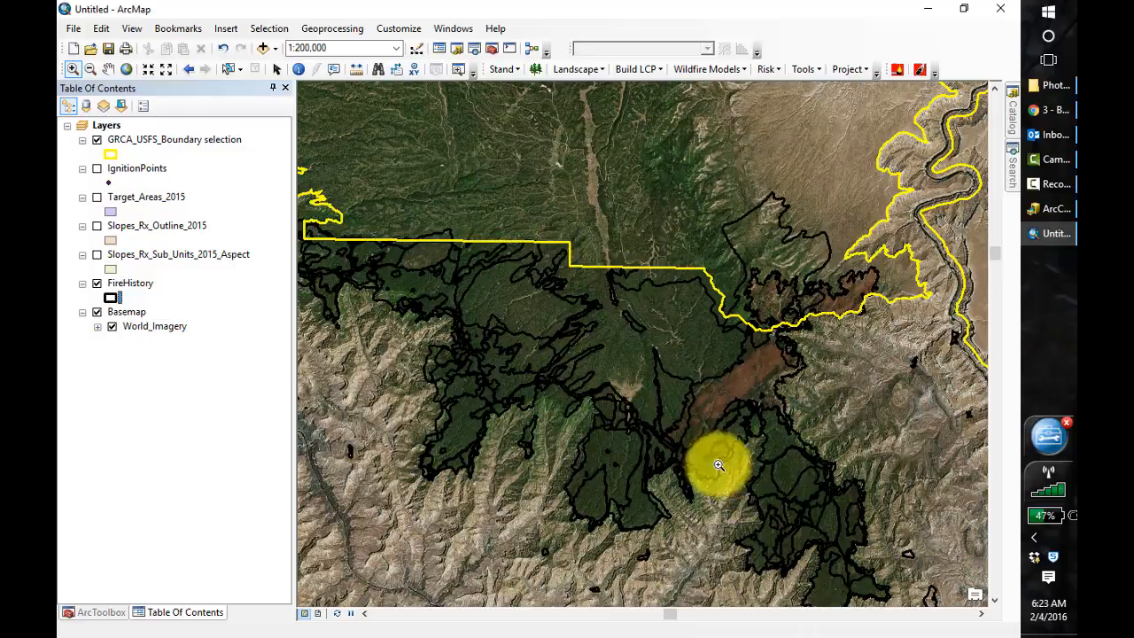
# Step: Identify the top-most layer's feature at the reddish burned area inside the park boundary
pyautogui.click(107, 70)
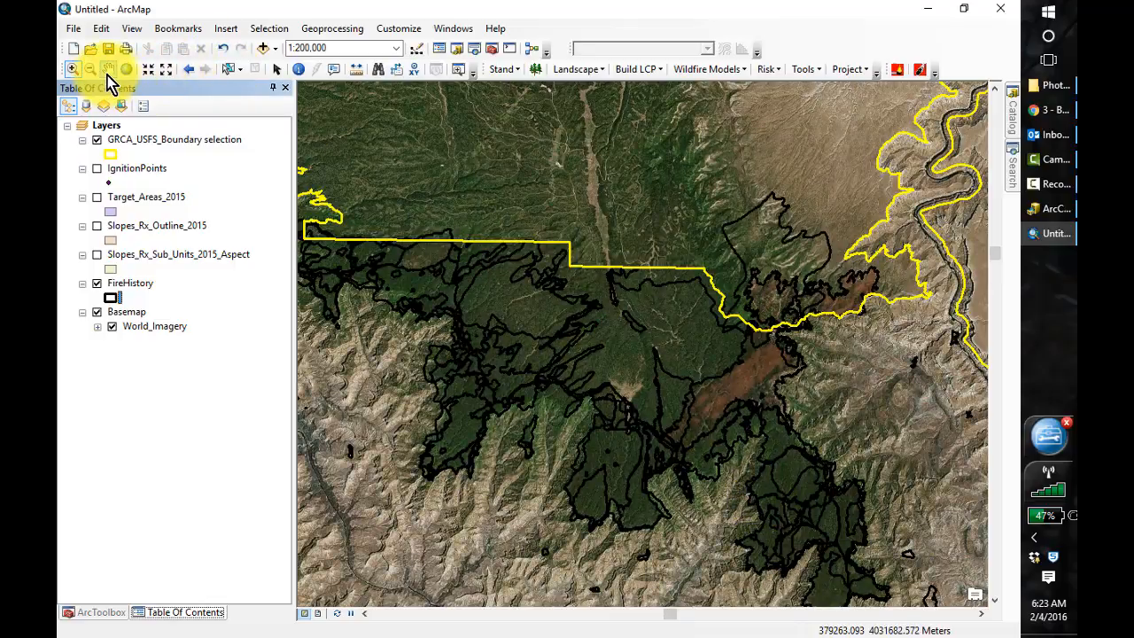
pyautogui.moveTo(429, 258); pyautogui.dragTo(487, 218)
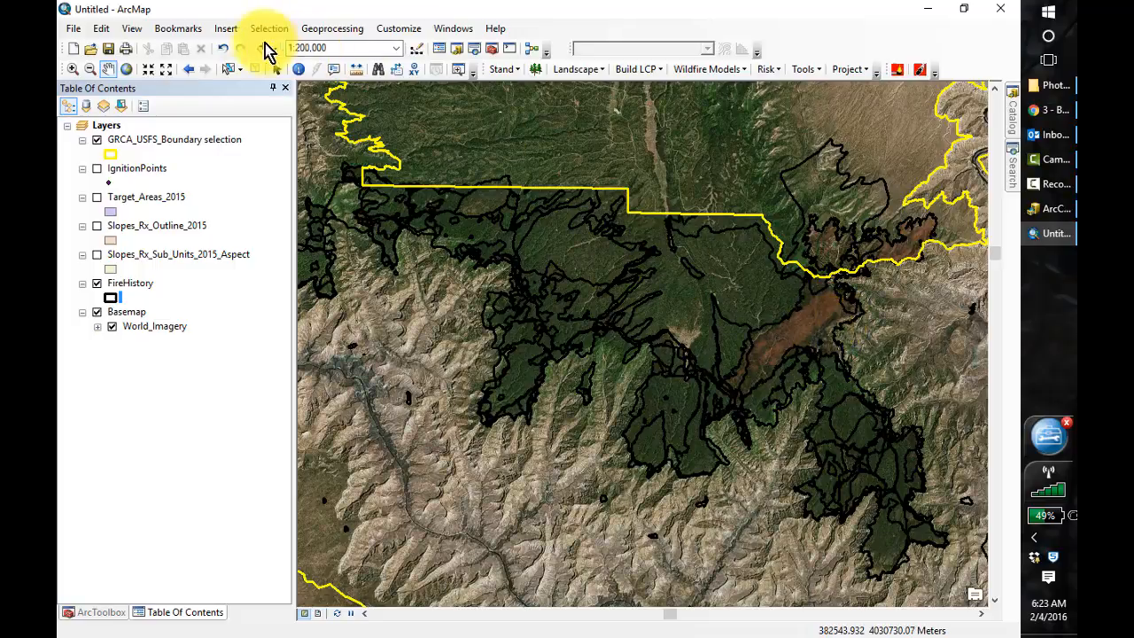
pyautogui.click(298, 69)
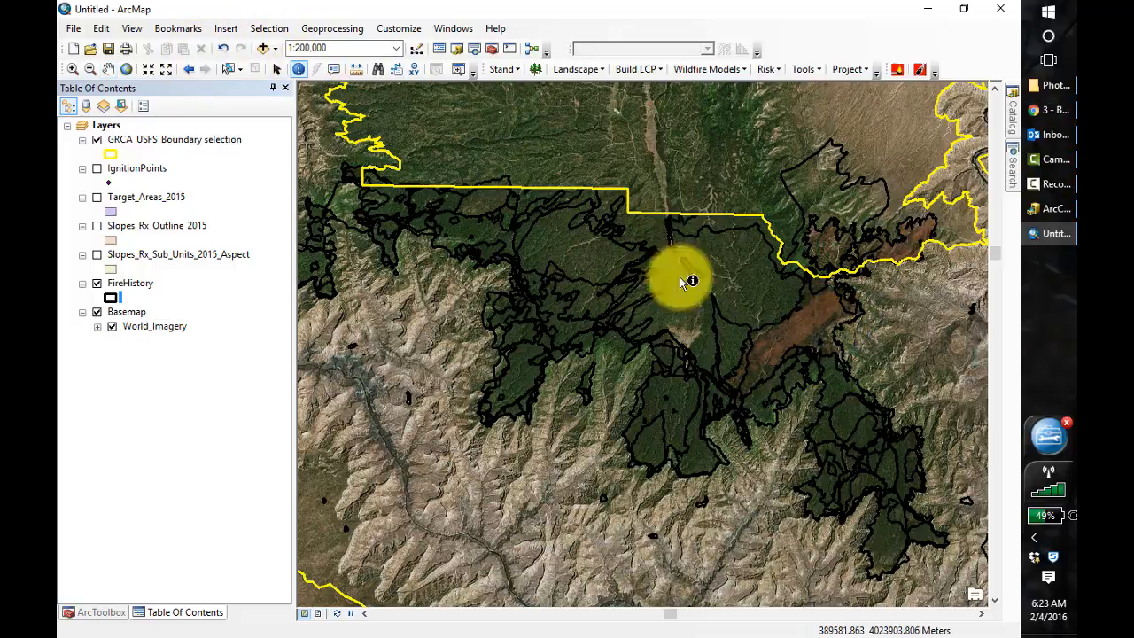
pyautogui.click(823, 324)
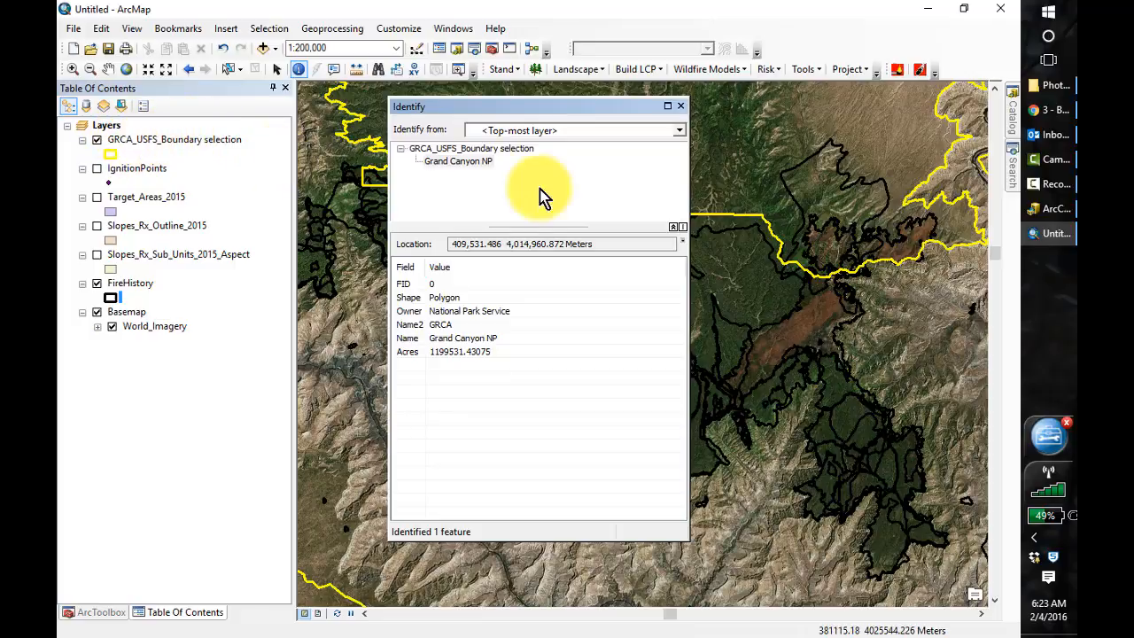
# Step: Identify all visible layers at the reddish burned area and review the FireHistory attributes of the Outlet fire
pyautogui.click(680, 132)
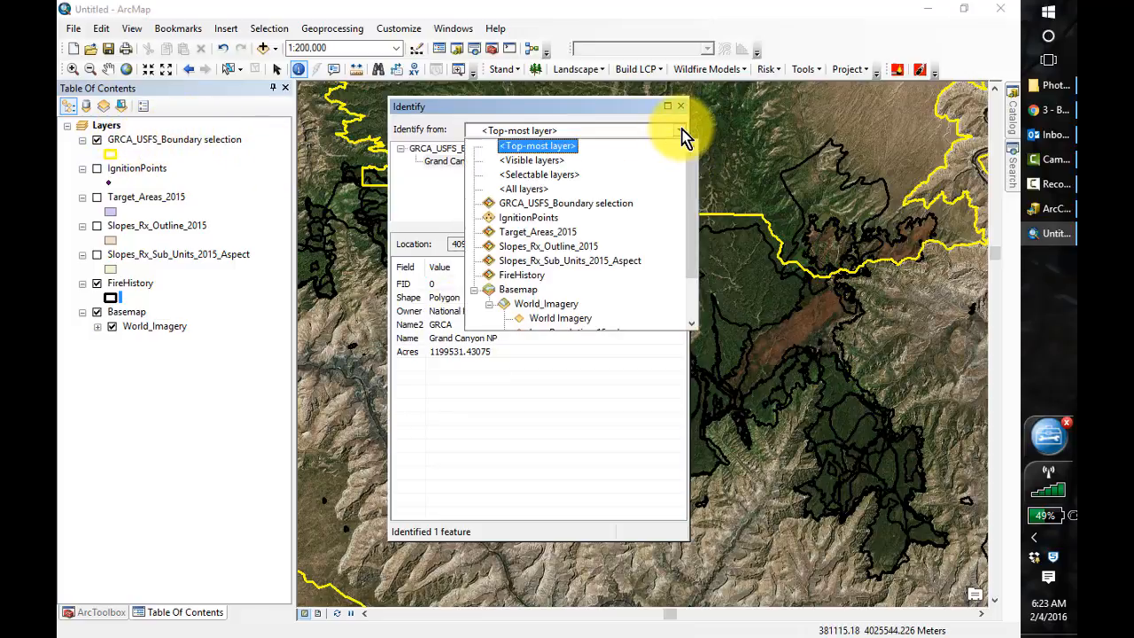
pyautogui.click(625, 161)
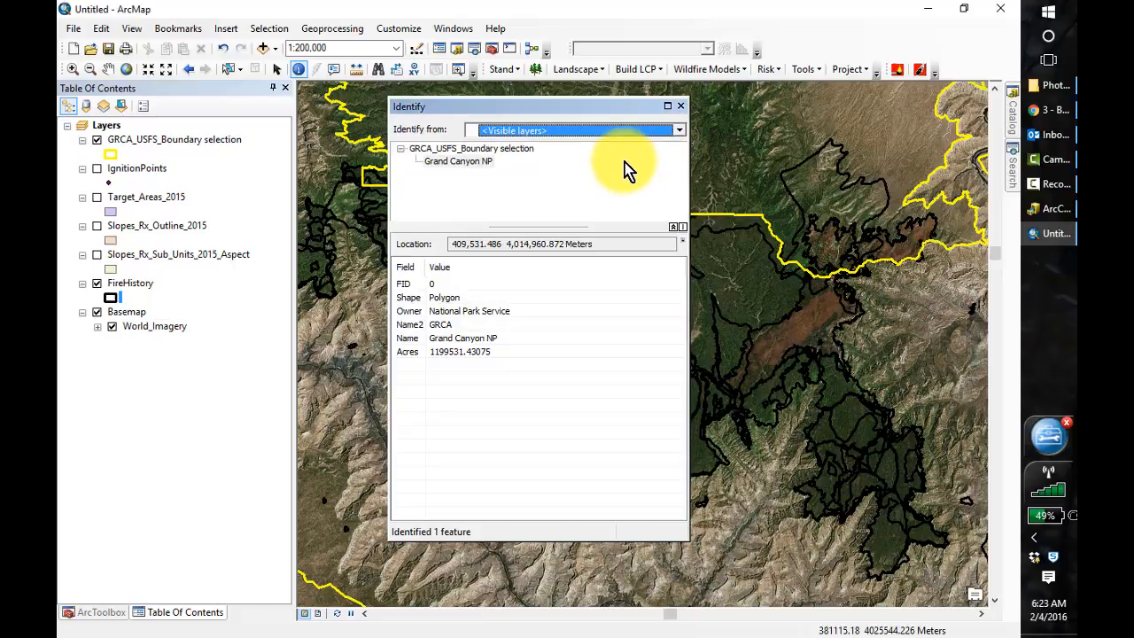
pyautogui.click(809, 328)
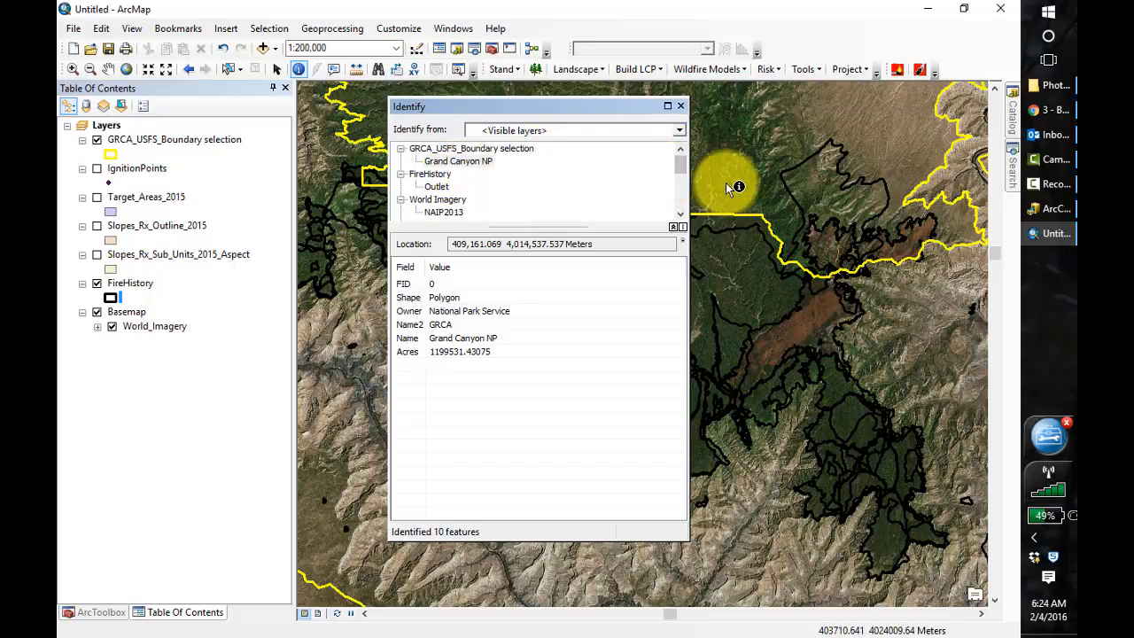
pyautogui.click(436, 187)
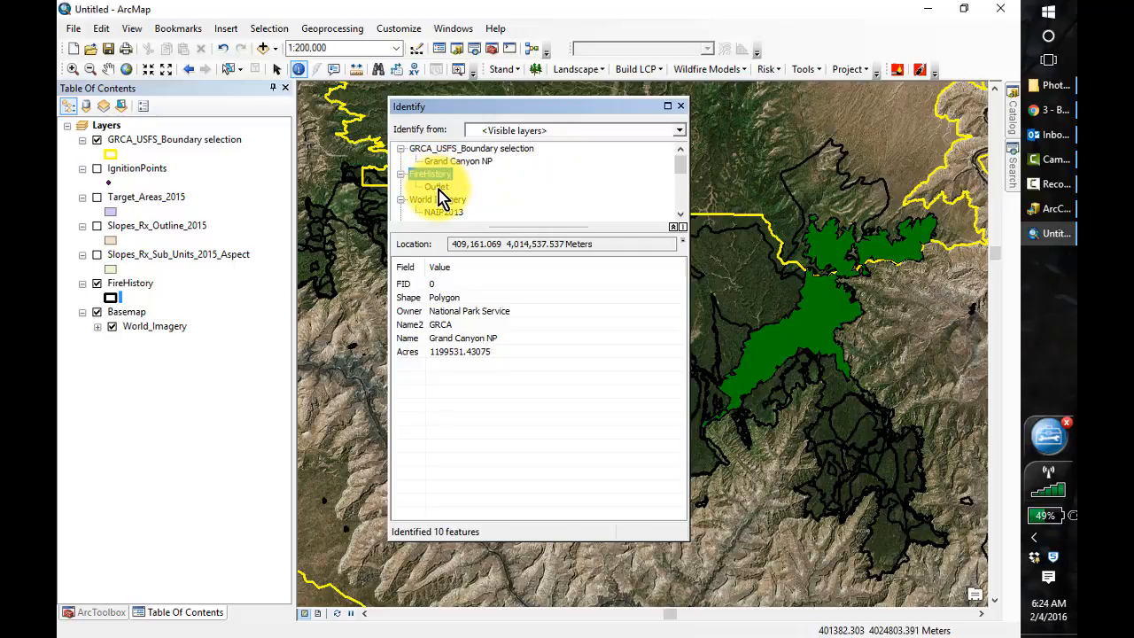
pyautogui.click(438, 189)
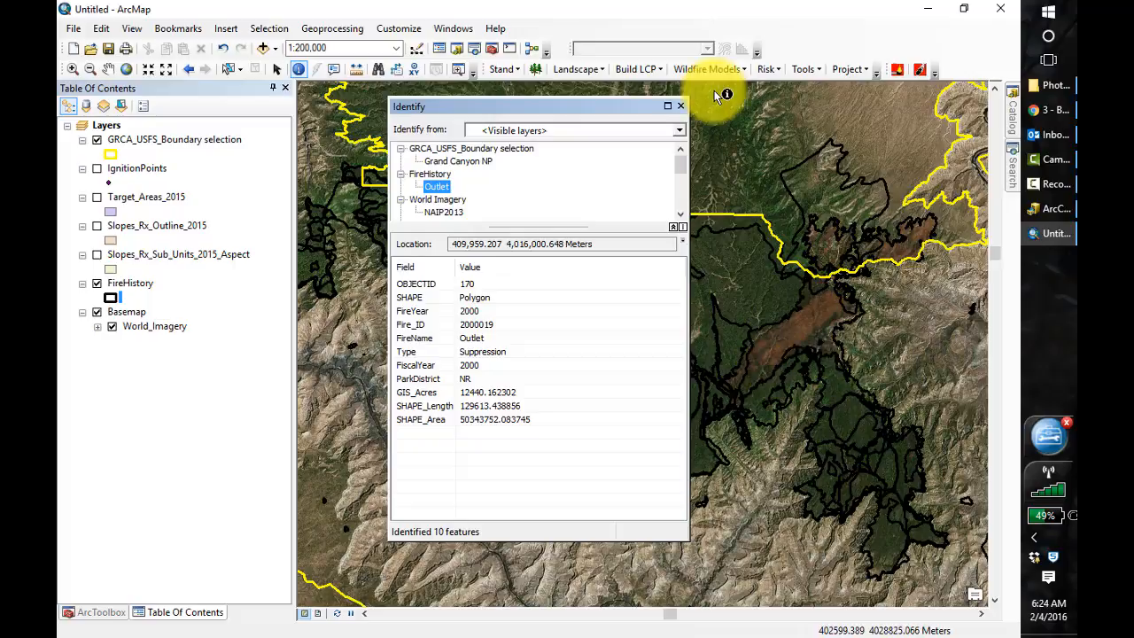
pyautogui.click(680, 108)
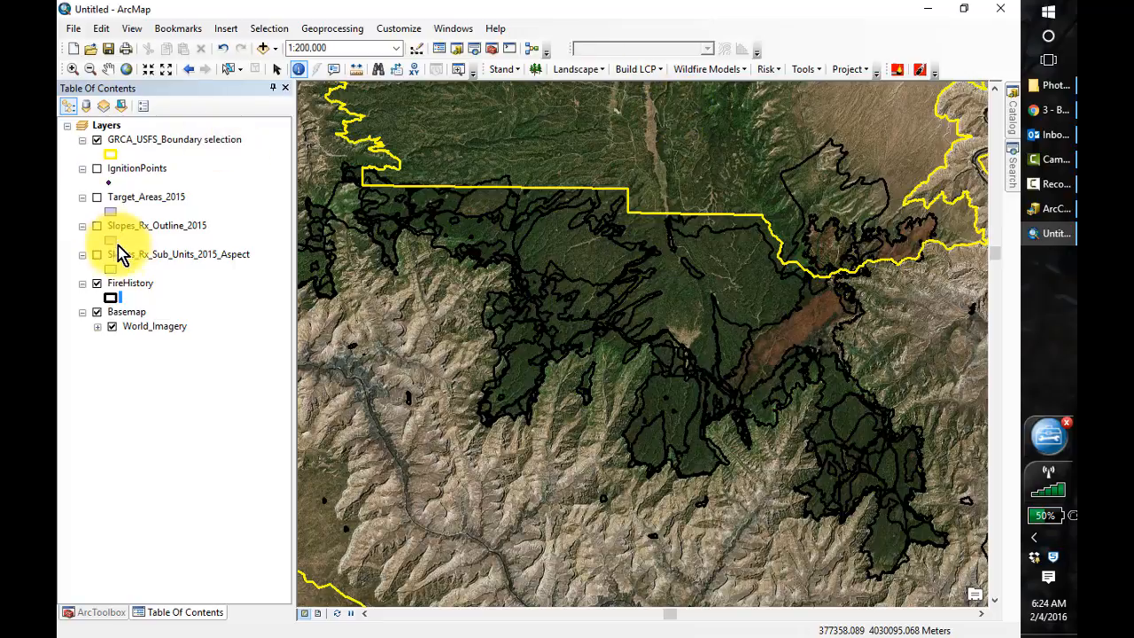
# Step: Open the FireHistory layer's attribute table and reposition it so all its columns and rows are in view
pyautogui.rightClick(124, 284)
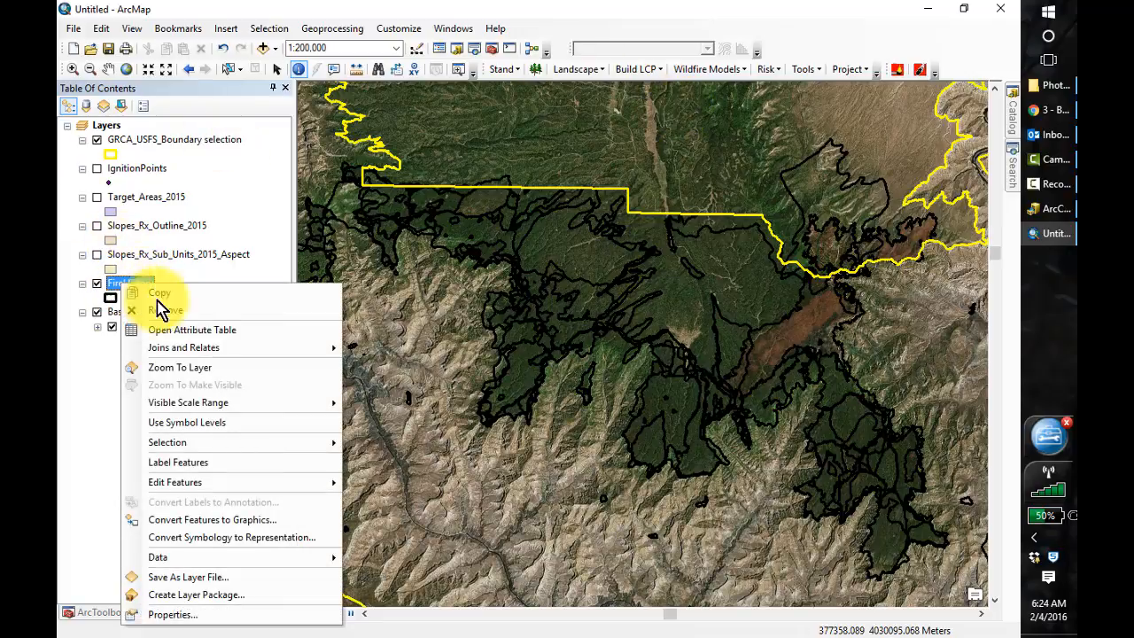
pyautogui.click(188, 339)
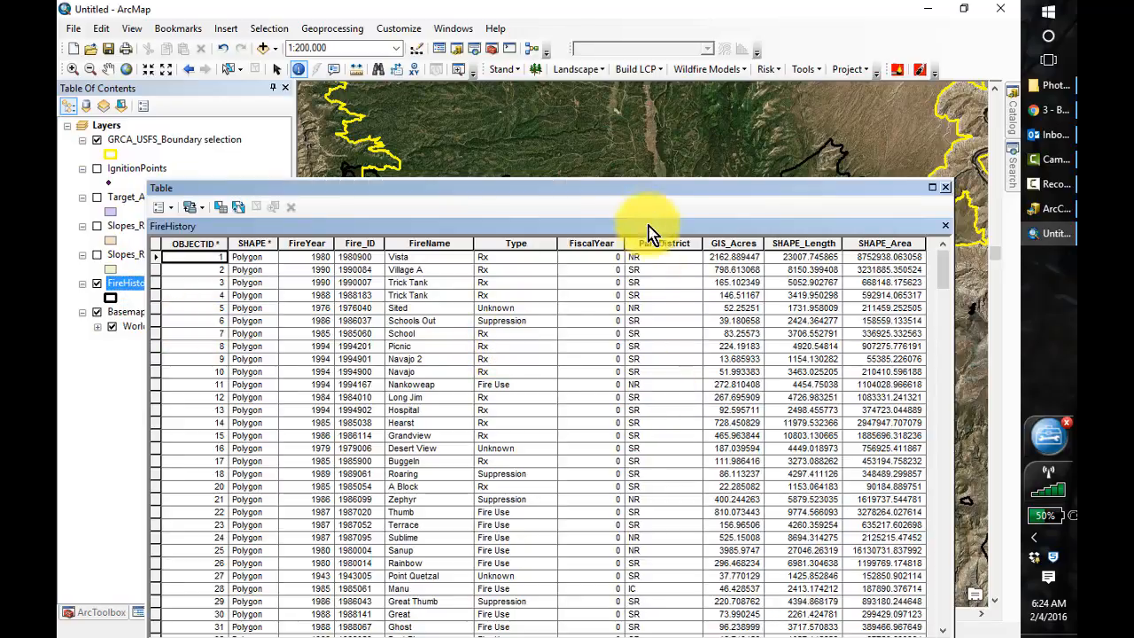
pyautogui.moveTo(622, 184); pyautogui.dragTo(609, 101)
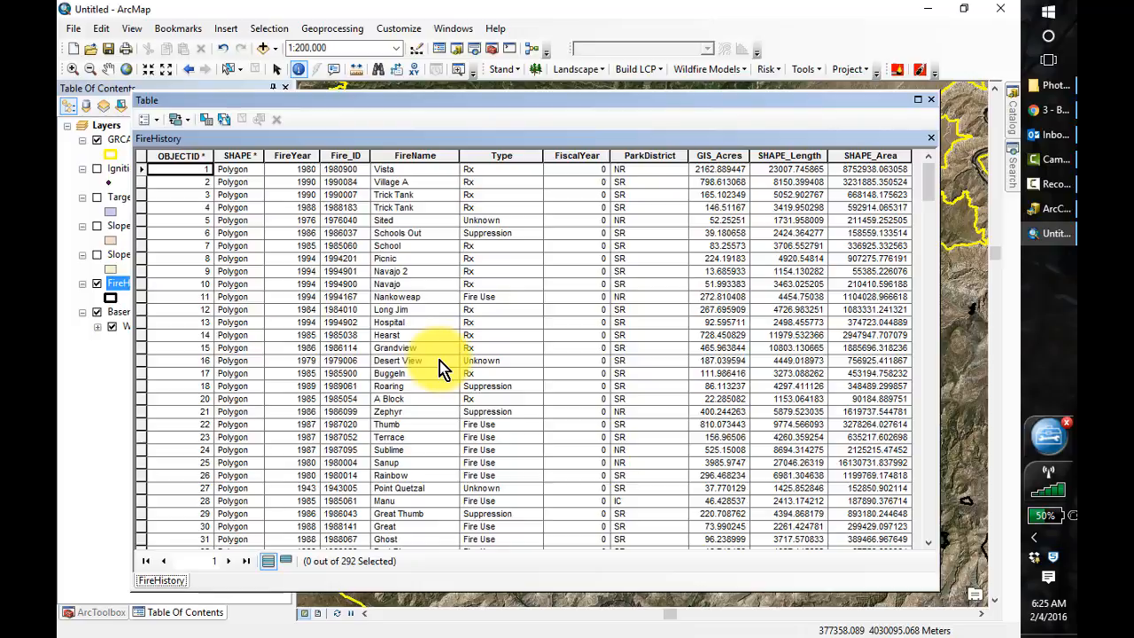
# Step: Summarize the FireYear field with the Sum of GIS_Acres into C:\tmp\Sum_Output_8.dbf and add the output table to the map
pyautogui.click(300, 153)
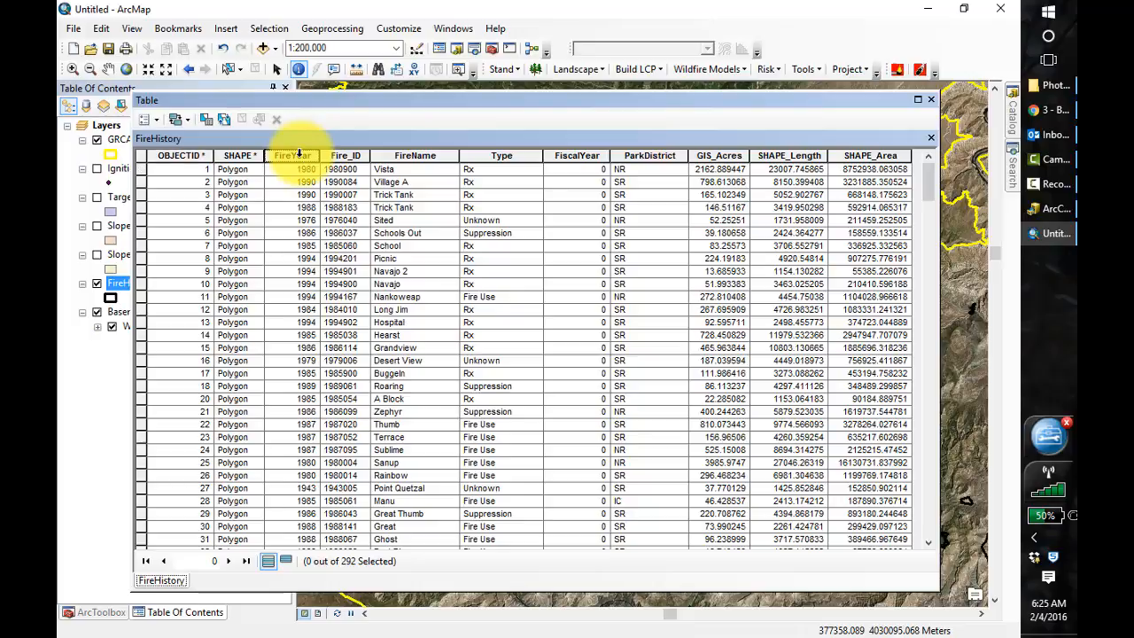
pyautogui.doubleClick(300, 153)
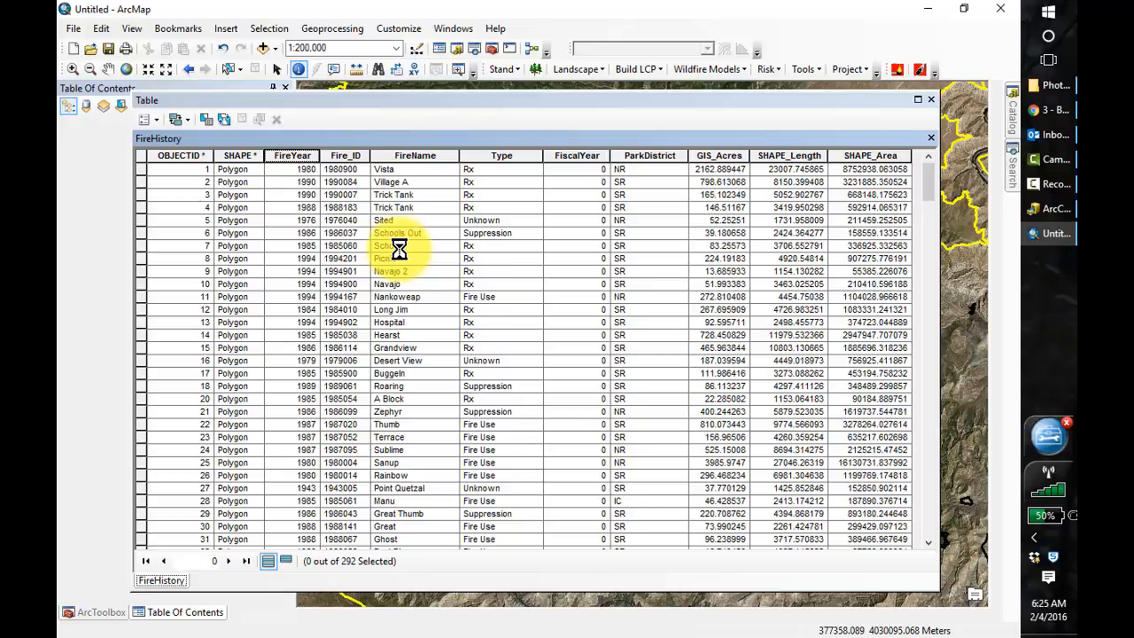
pyautogui.rightClick(399, 248)
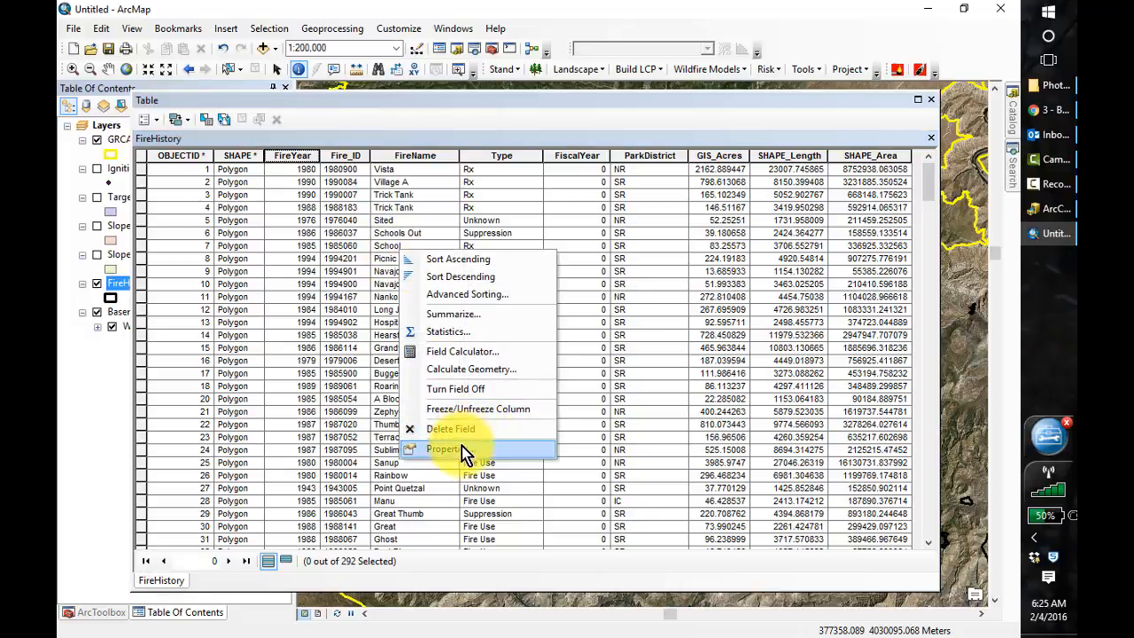
pyautogui.click(442, 318)
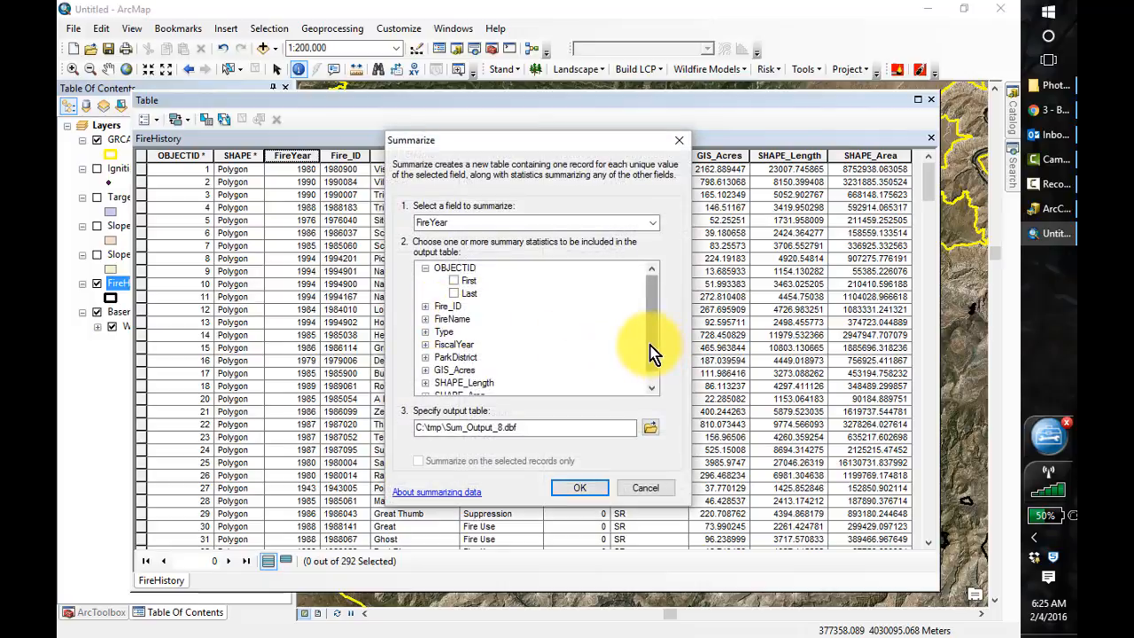
pyautogui.click(651, 387)
pyautogui.click(425, 358)
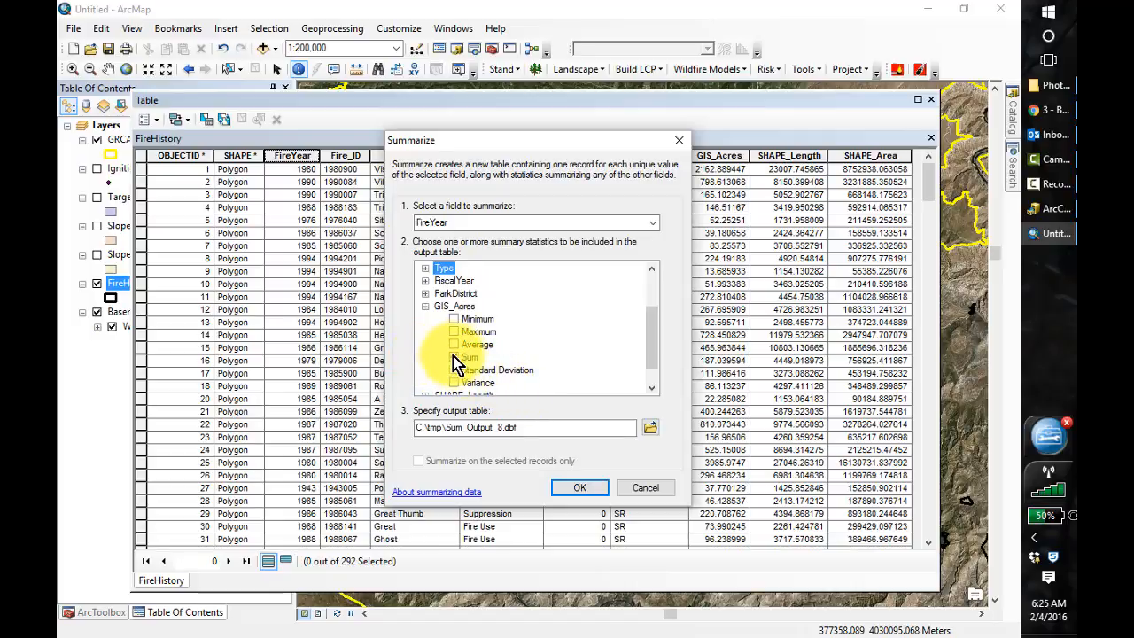
pyautogui.click(454, 358)
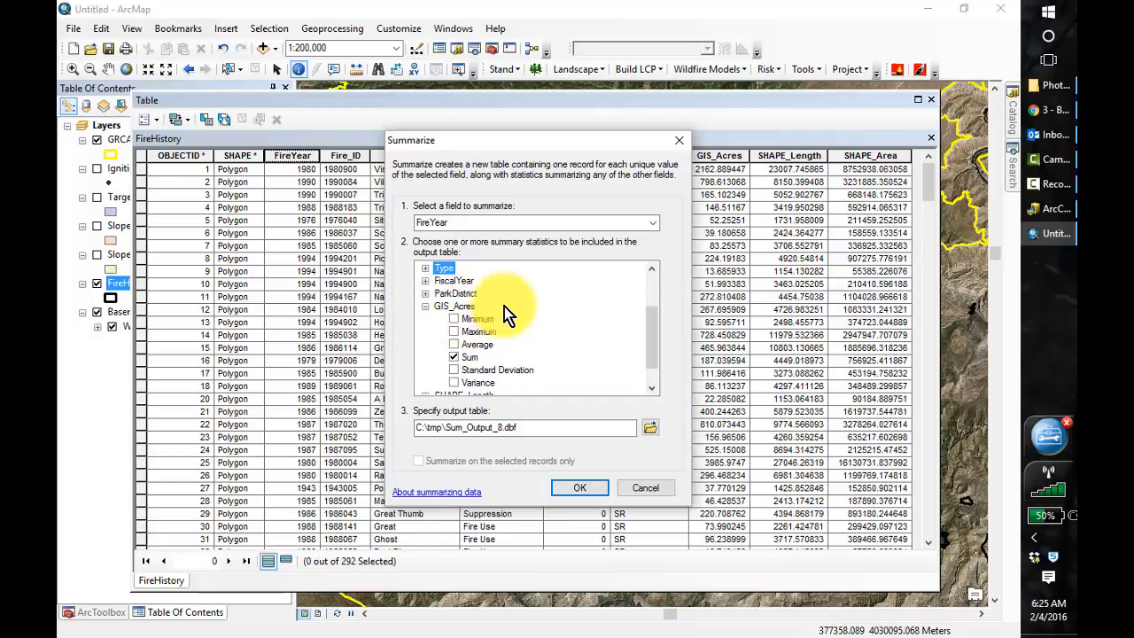
pyautogui.click(590, 489)
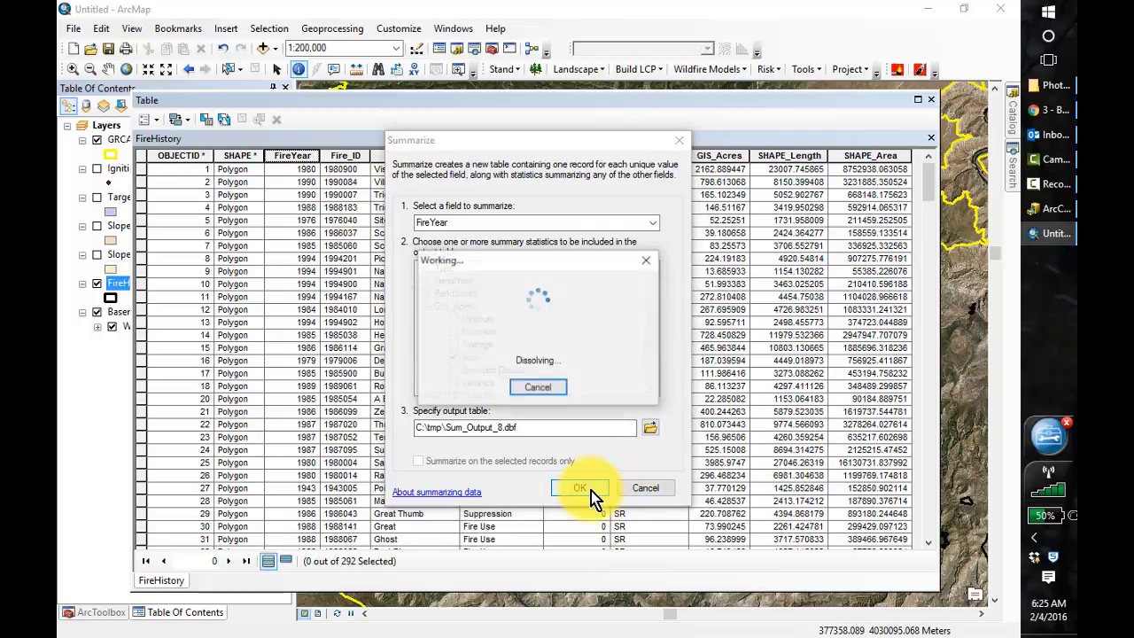
pyautogui.click(557, 384)
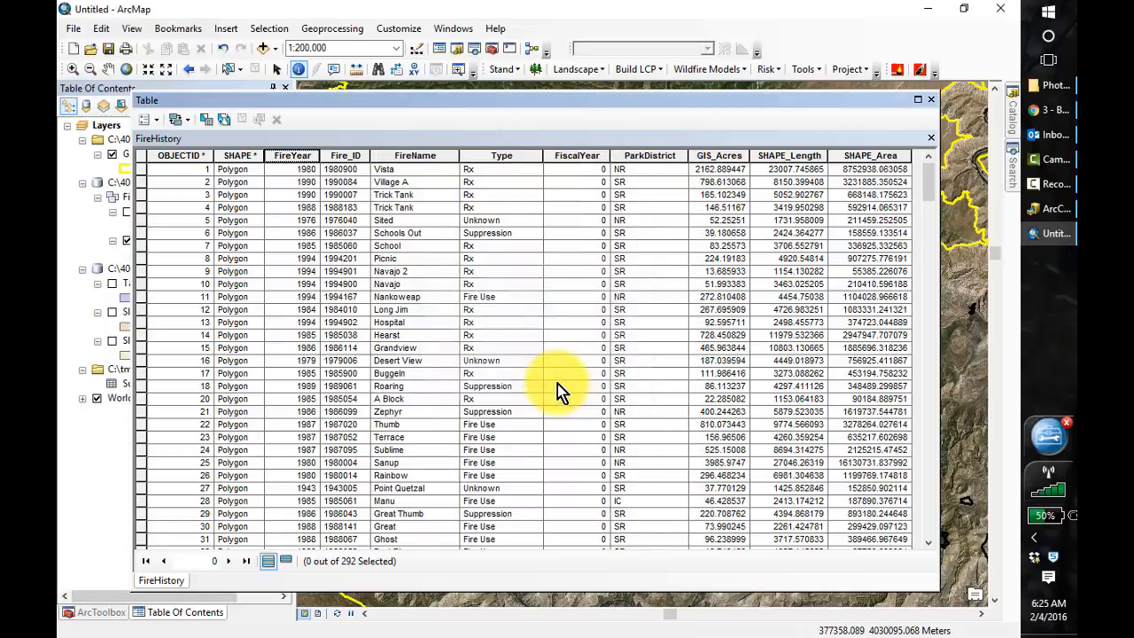
# Step: Open the Sum_Output_8 summary table from the table of contents
pyautogui.moveTo(341, 106); pyautogui.dragTo(423, 101)
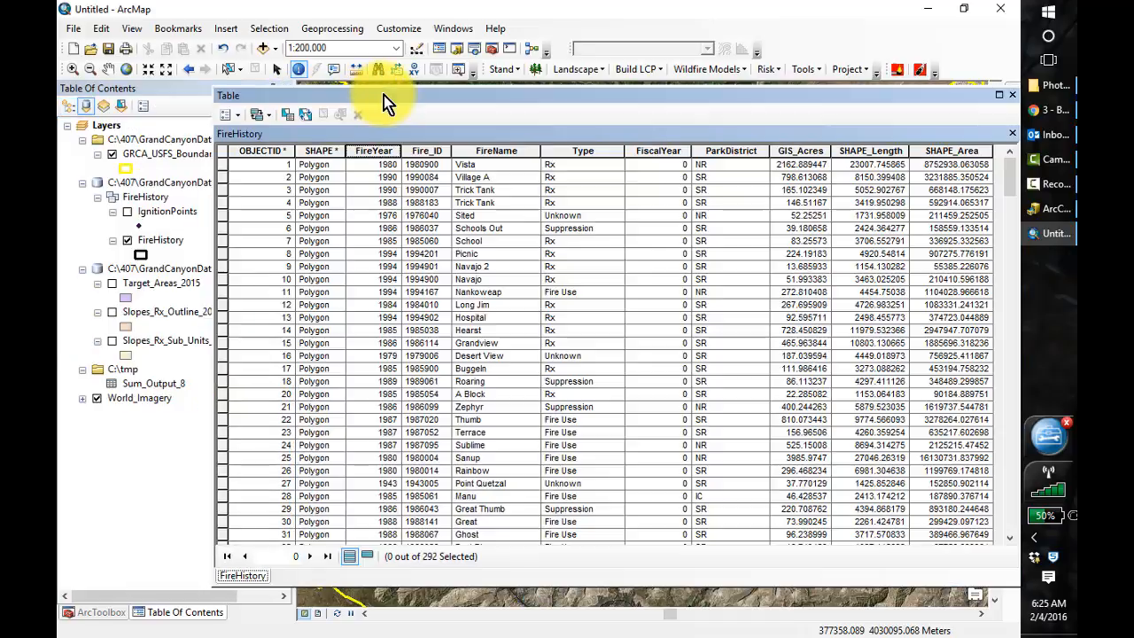
pyautogui.click(156, 387)
pyautogui.rightClick(156, 395)
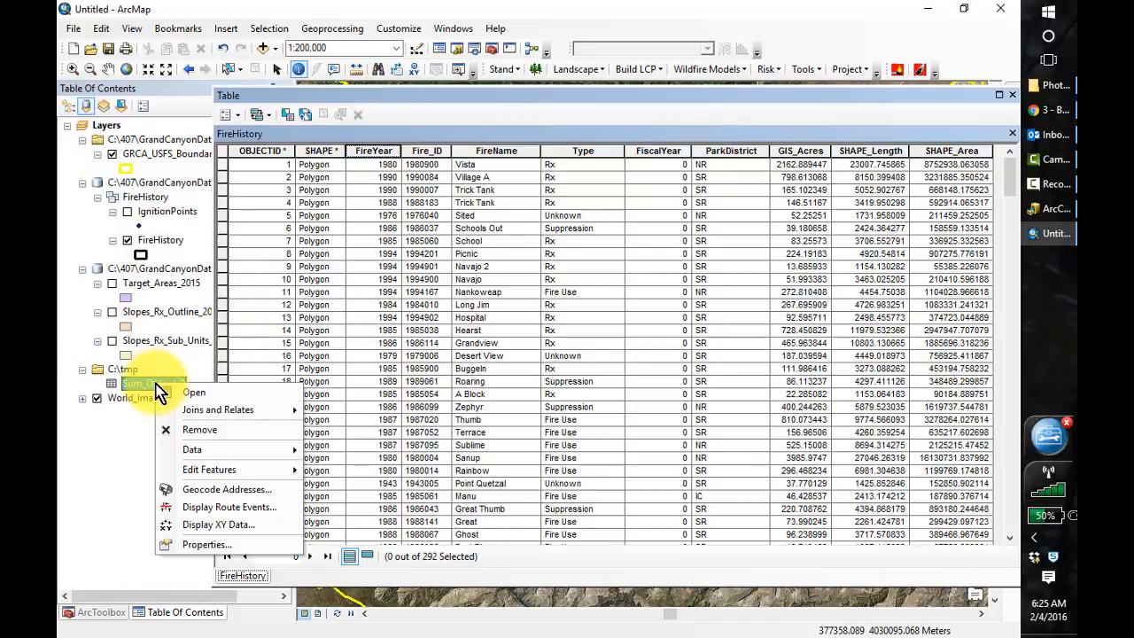
pyautogui.click(191, 395)
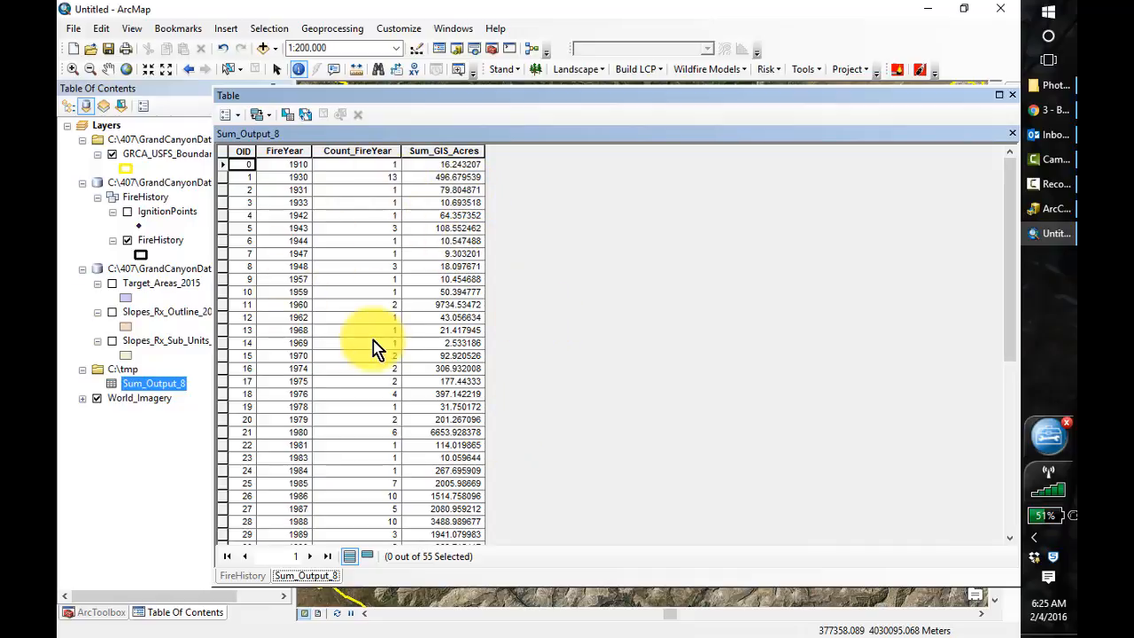
# Step: Create a vertical bar graph of Sum_Output_8 with Sum_GIS_Acres as the value field and FireYear as the X label field
pyautogui.click(239, 117)
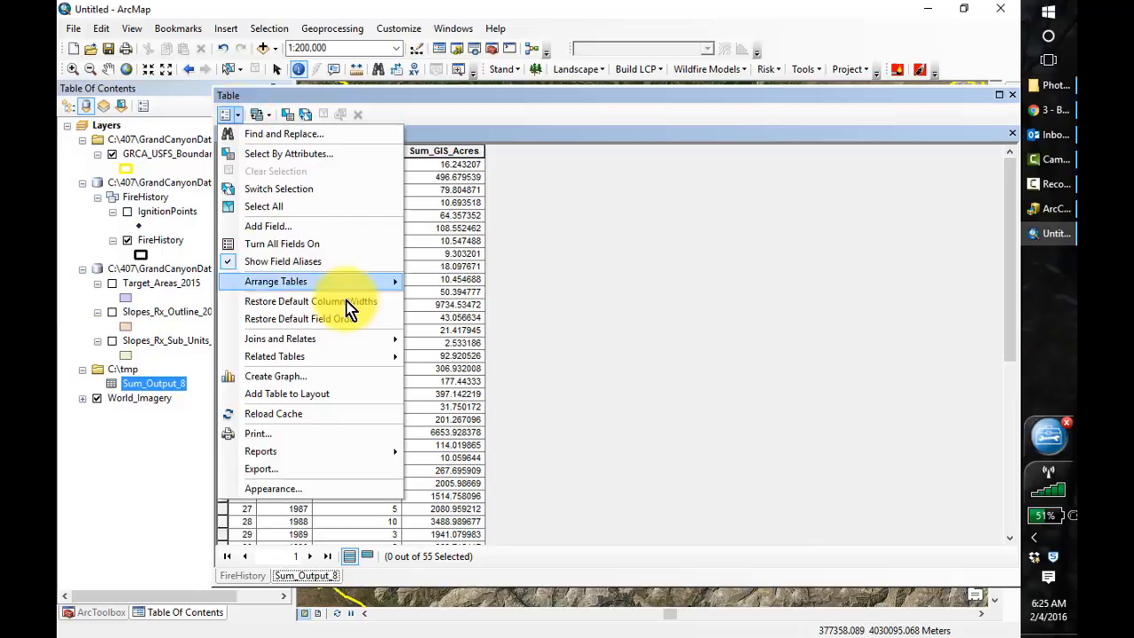
pyautogui.click(285, 387)
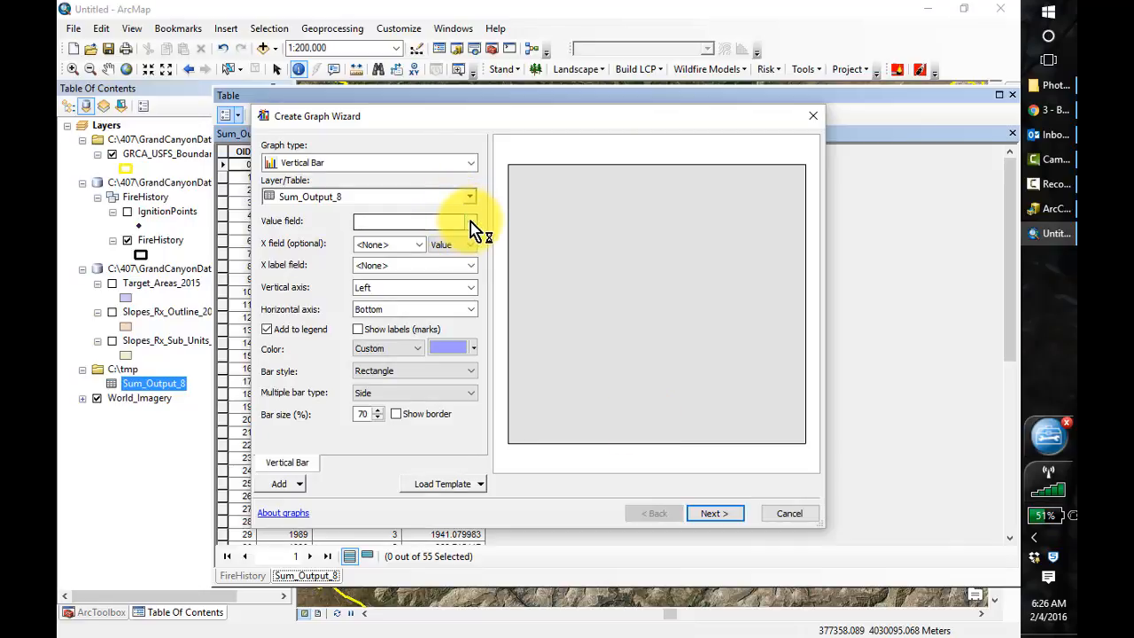
pyautogui.click(472, 223)
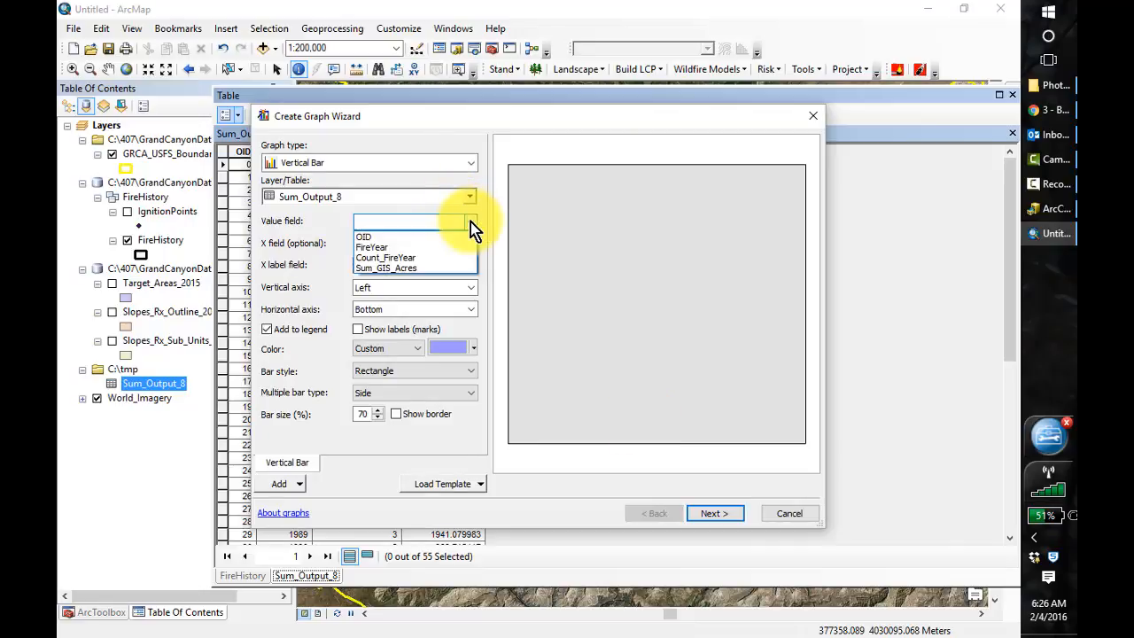
pyautogui.click(430, 268)
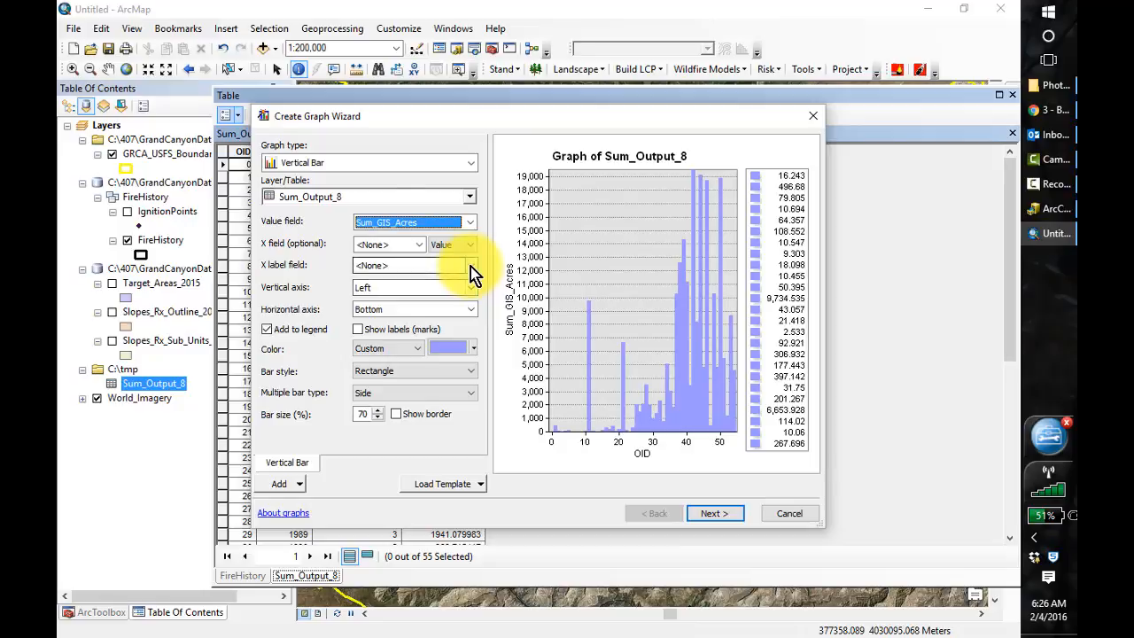
pyautogui.click(470, 265)
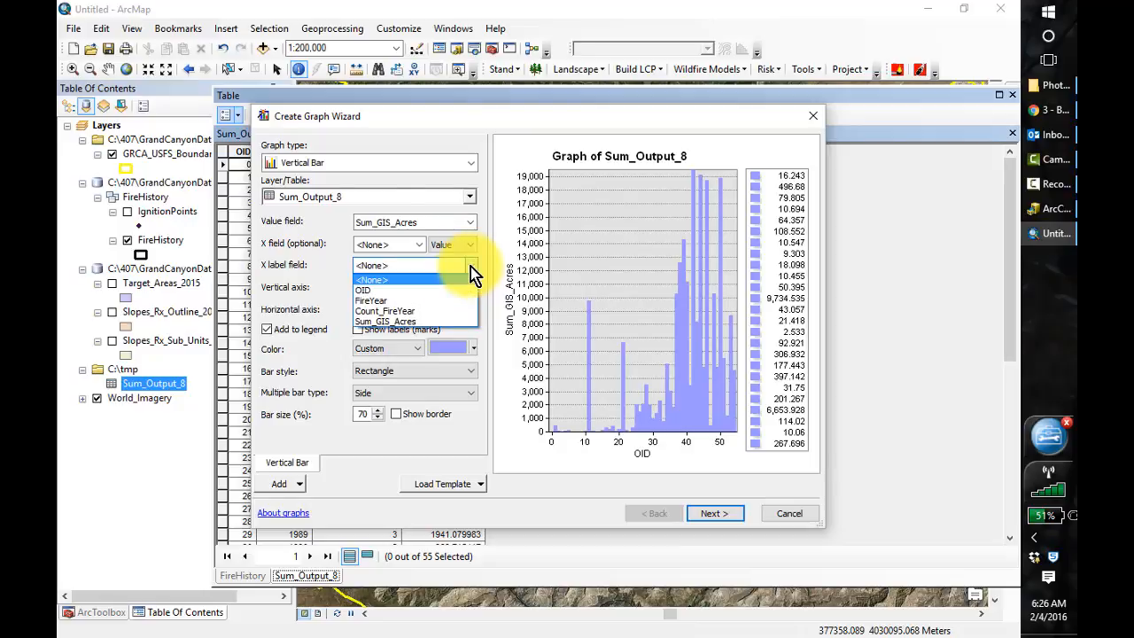
pyautogui.click(422, 301)
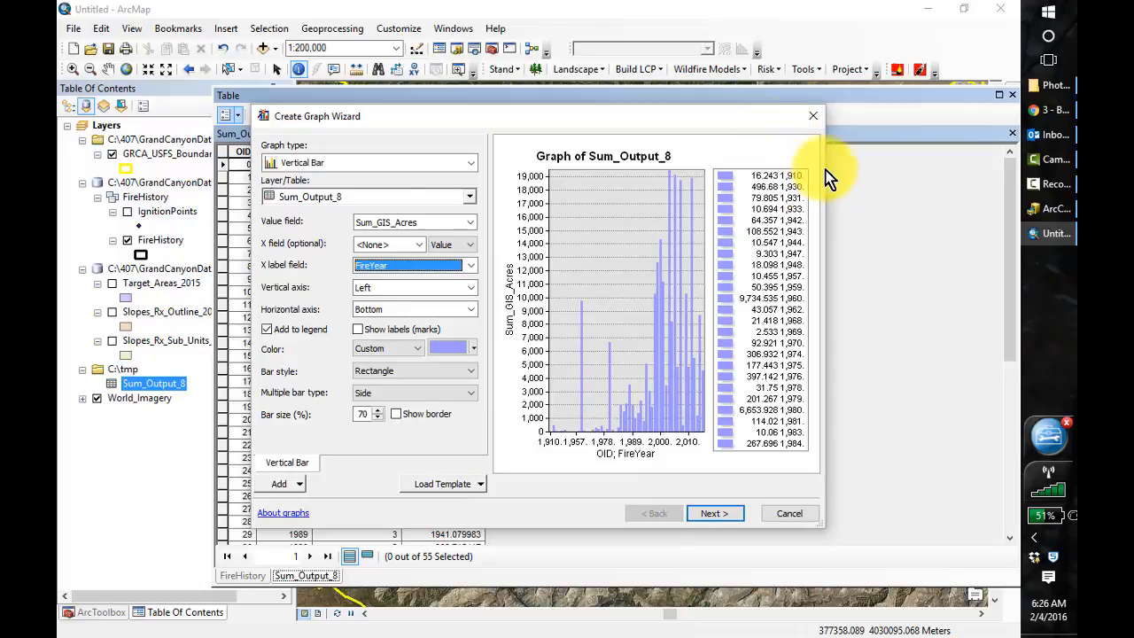
pyautogui.moveTo(249, 240); pyautogui.dragTo(61, 220)
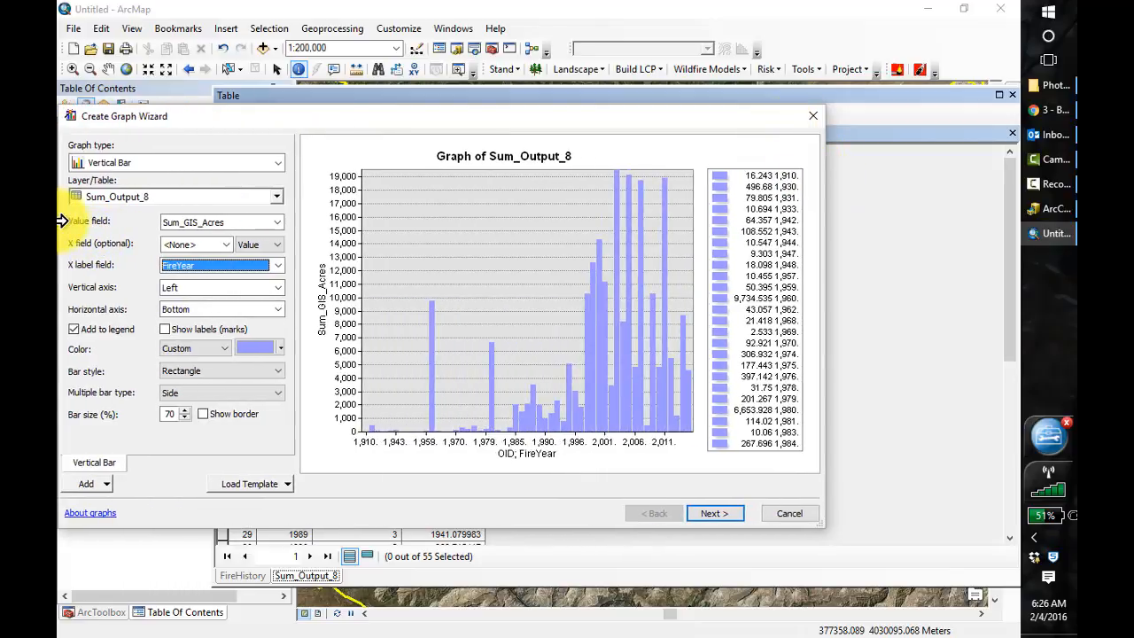
pyautogui.click(621, 96)
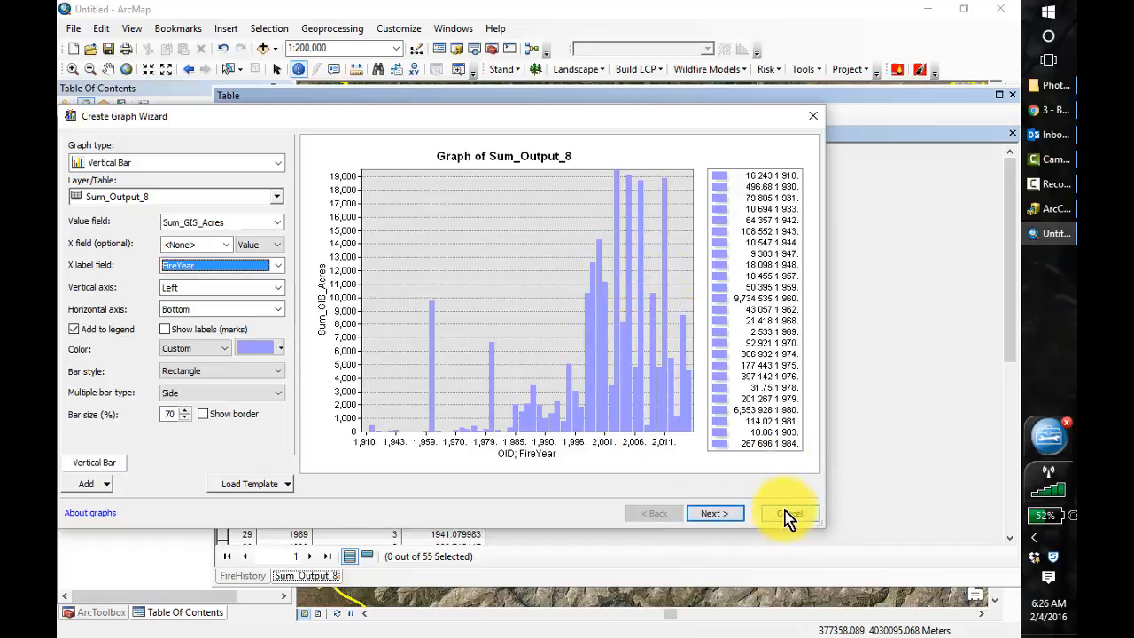
pyautogui.click(712, 514)
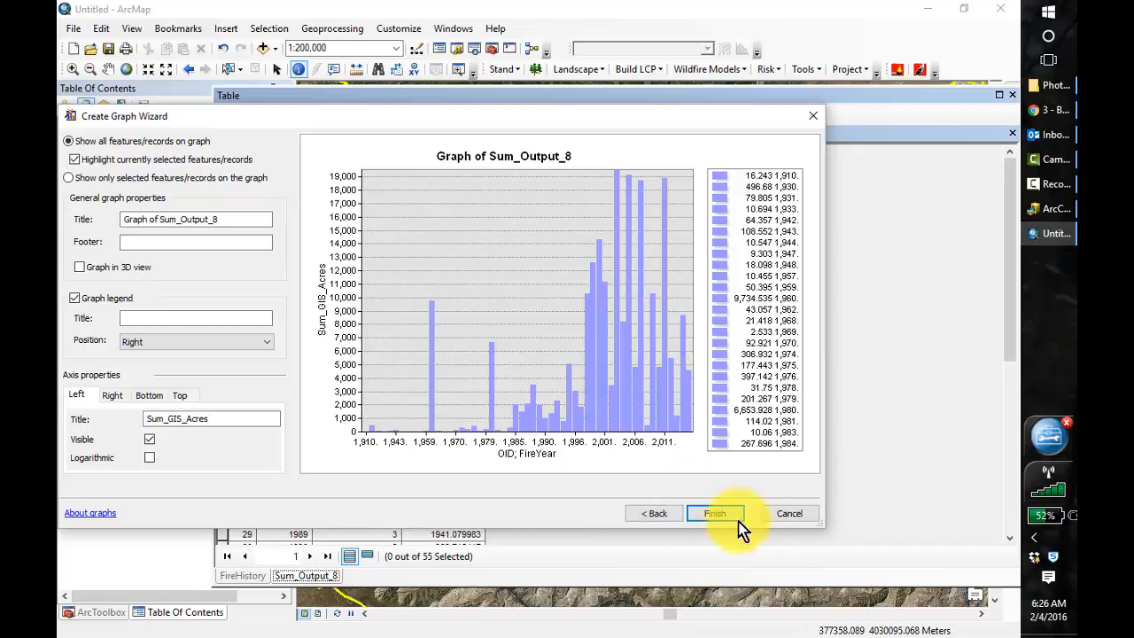
pyautogui.click(716, 517)
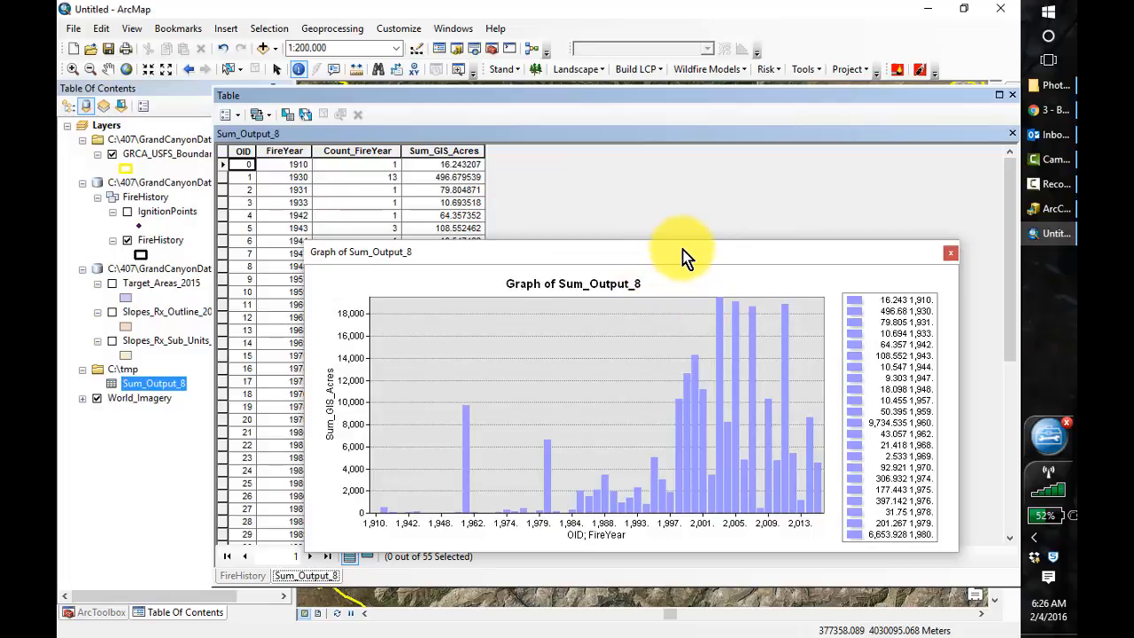
# Step: Reposition the finished graph window to view it beside the summary rows, and close both the graph and the table
pyautogui.moveTo(682, 257); pyautogui.dragTo(628, 177)
pyautogui.moveTo(409, 179); pyautogui.dragTo(562, 316)
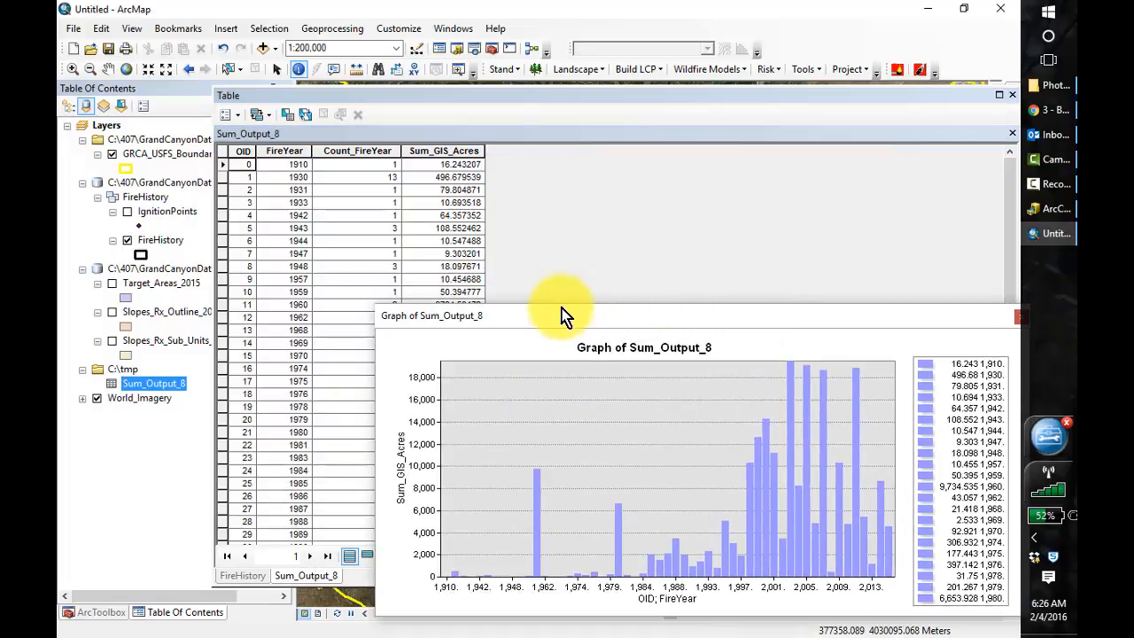
pyautogui.moveTo(897, 321); pyautogui.dragTo(853, 323)
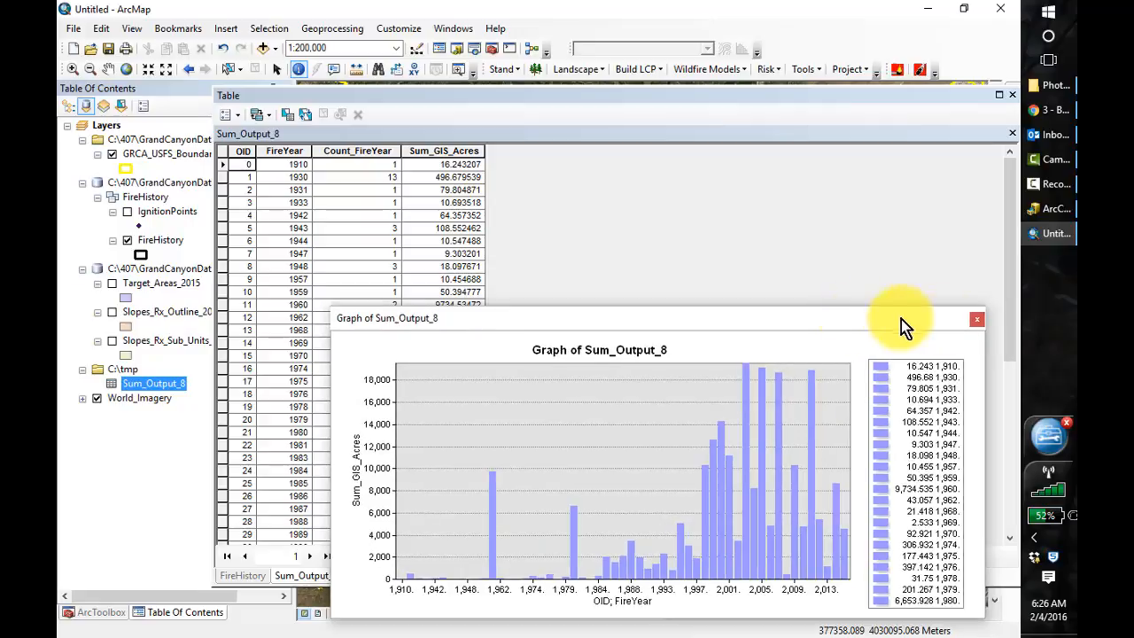
pyautogui.click(976, 318)
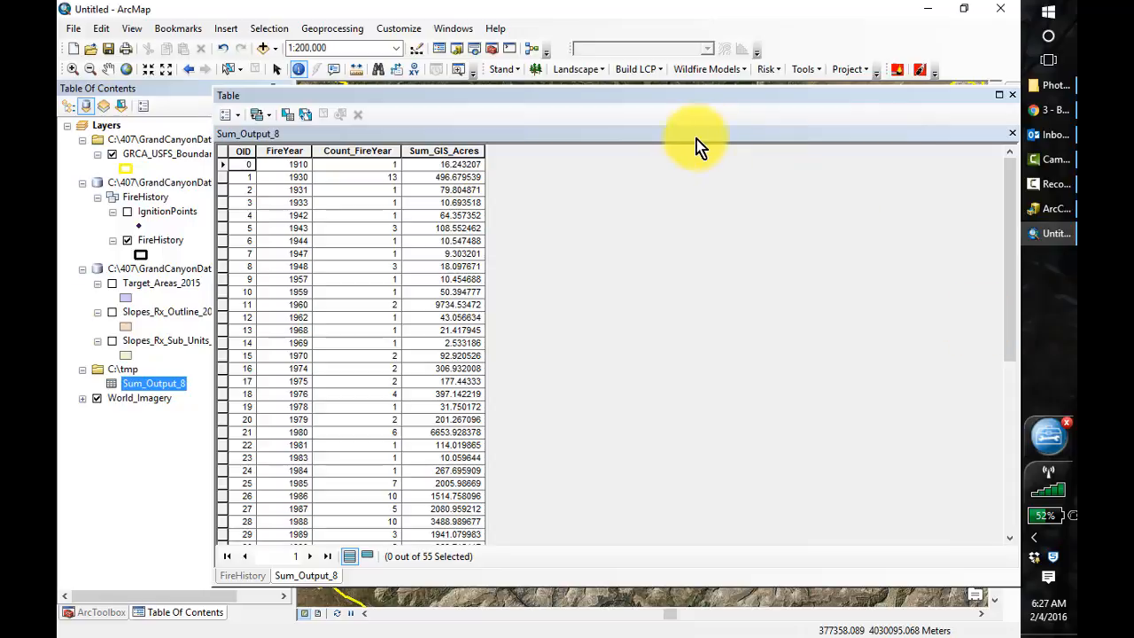
pyautogui.click(1012, 96)
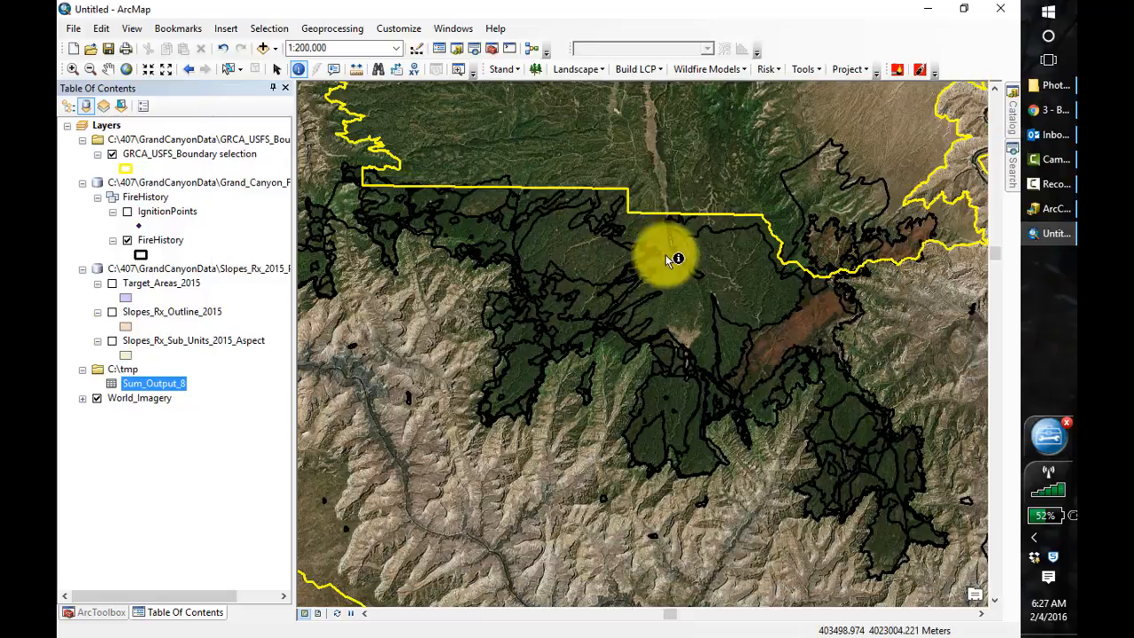
# Step: Summarize the FireHistory table's Type field with the Sum of GIS_Acres into C:\tmp\Sum_Output_9.dbf and add the output table to the map
pyautogui.rightClick(146, 251)
pyautogui.click(211, 301)
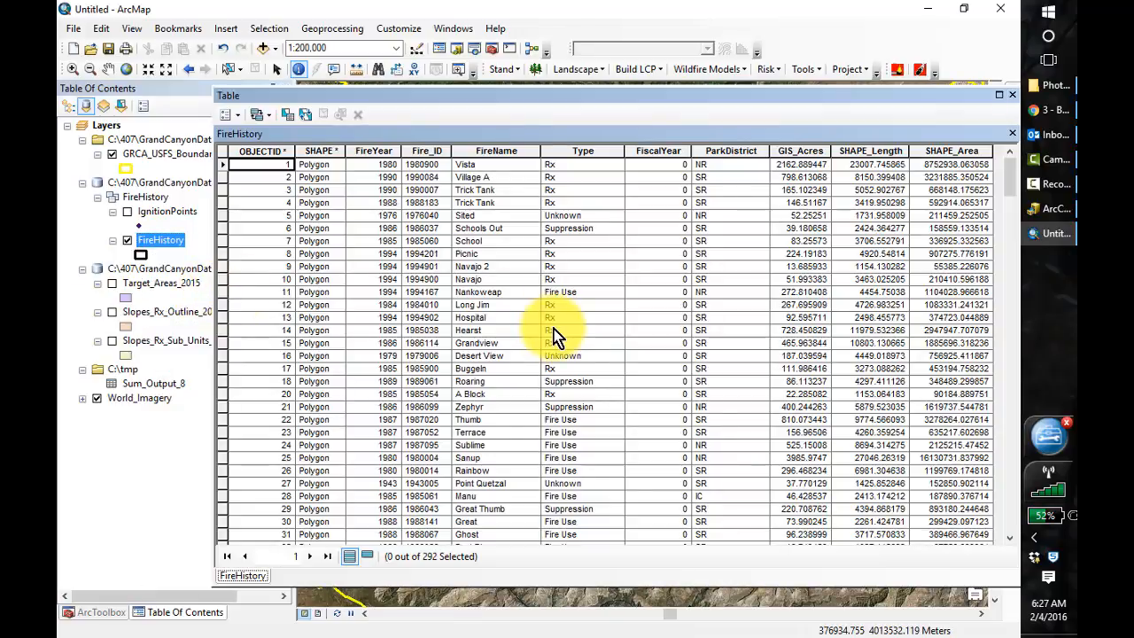
pyautogui.rightClick(559, 150)
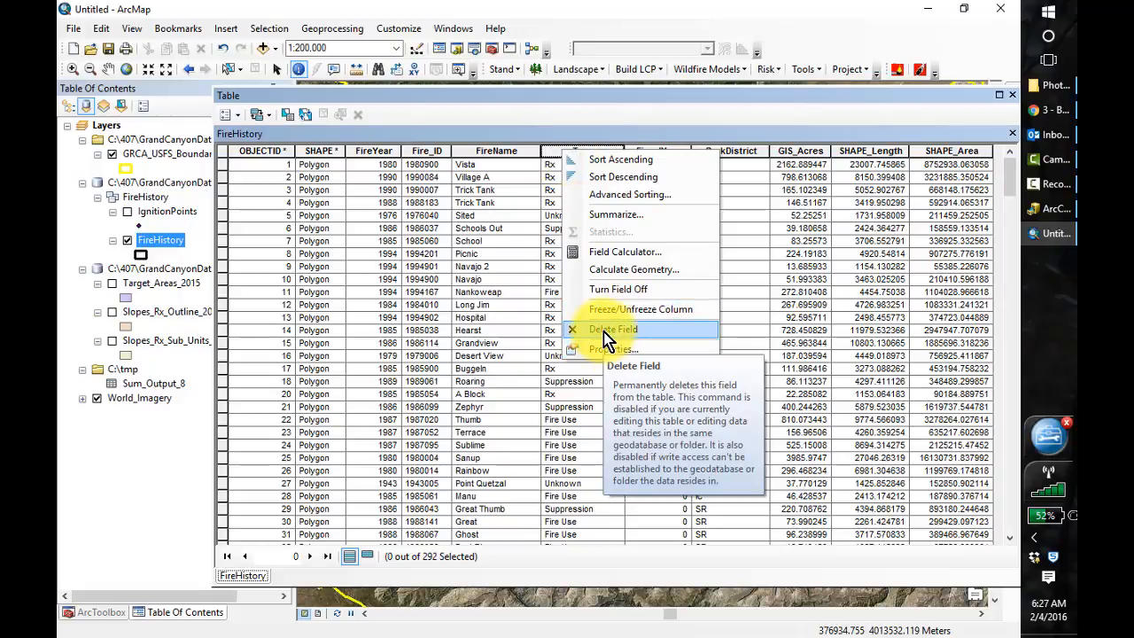
pyautogui.click(607, 216)
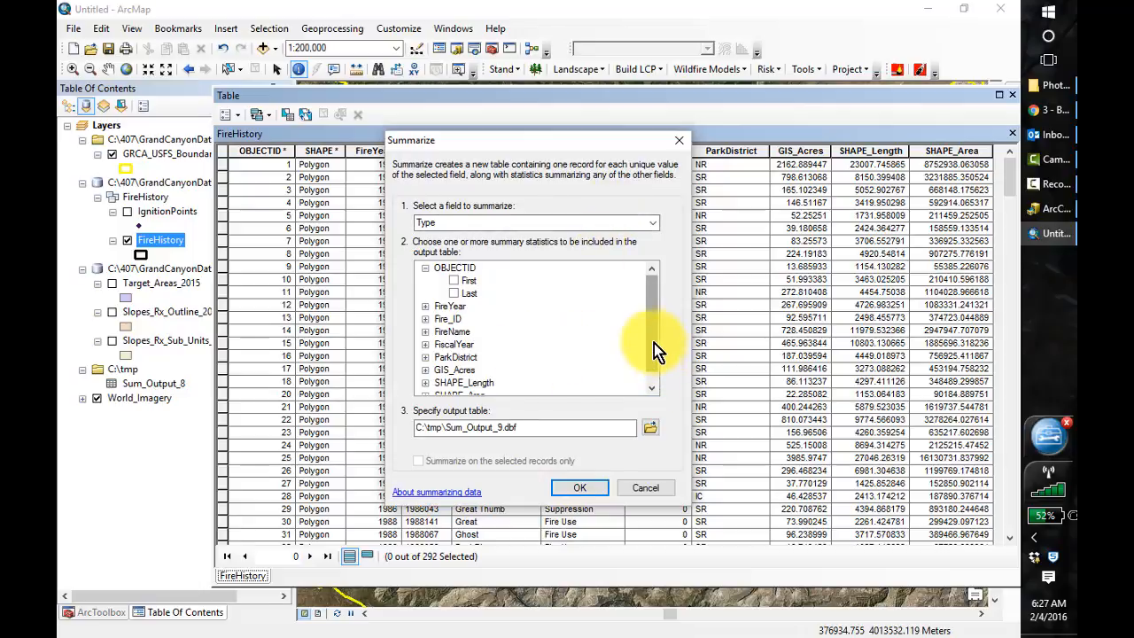
pyautogui.scroll(-2, 652, 371)
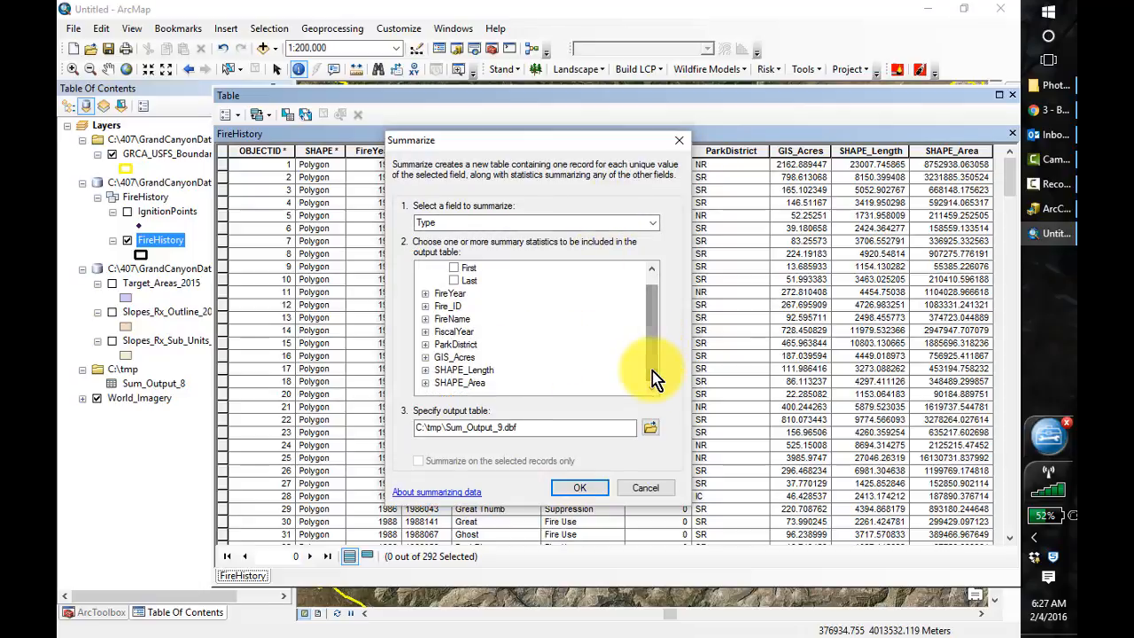
pyautogui.click(425, 357)
pyautogui.click(453, 356)
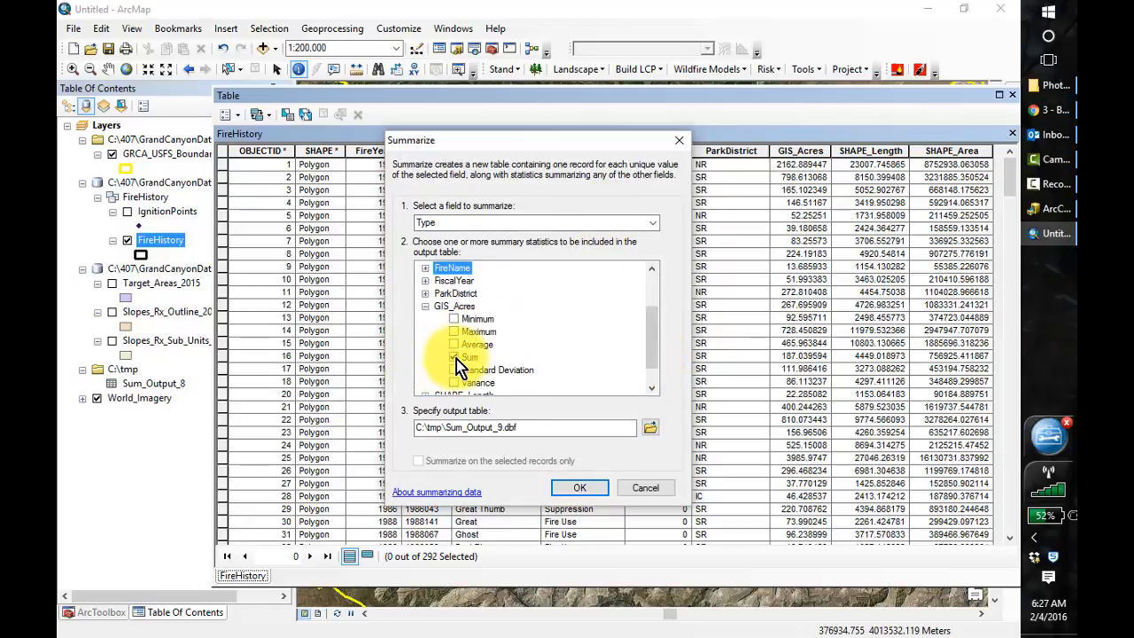
pyautogui.click(582, 486)
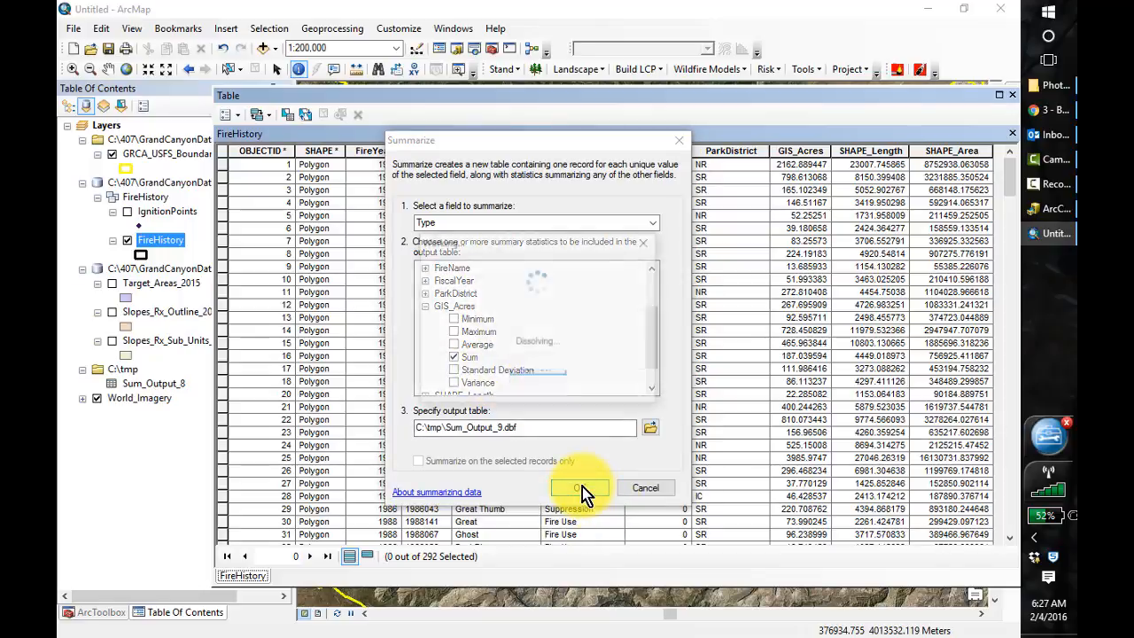
pyautogui.click(559, 385)
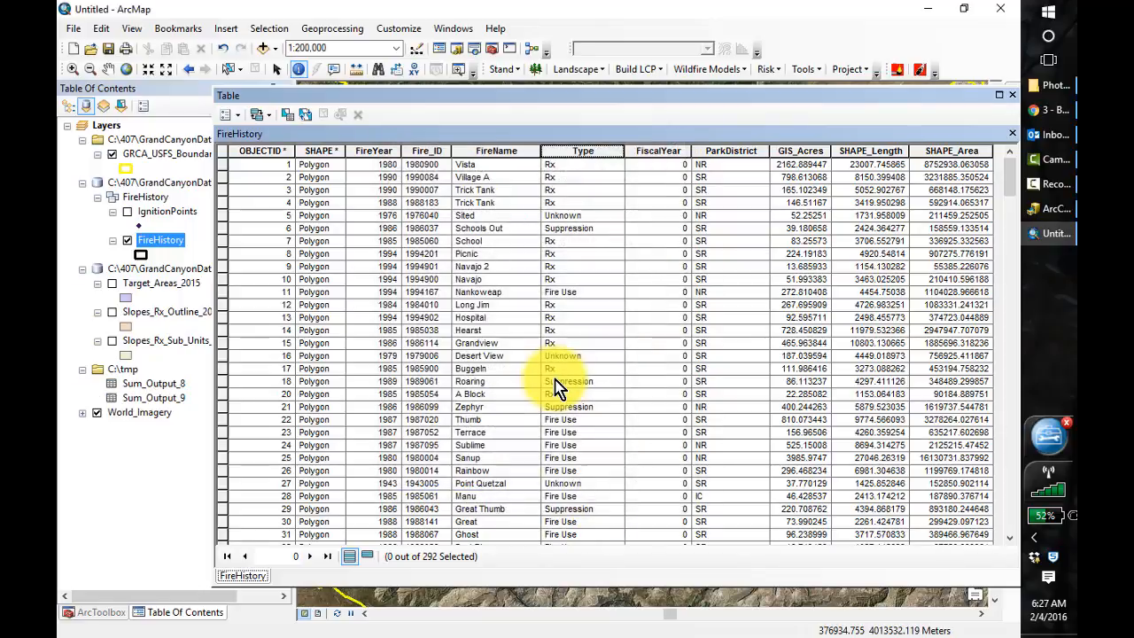
# Step: Open the Sum_Output_9 table to review the burned acres by fire type, and close the table window
pyautogui.rightClick(159, 406)
pyautogui.click(198, 405)
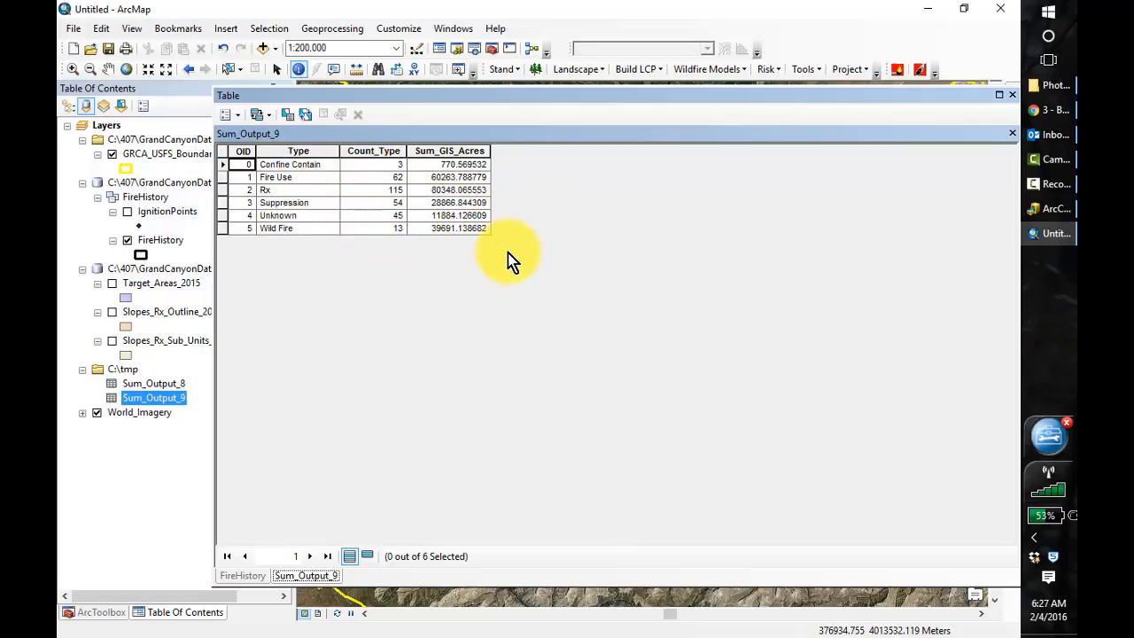
pyautogui.click(1012, 95)
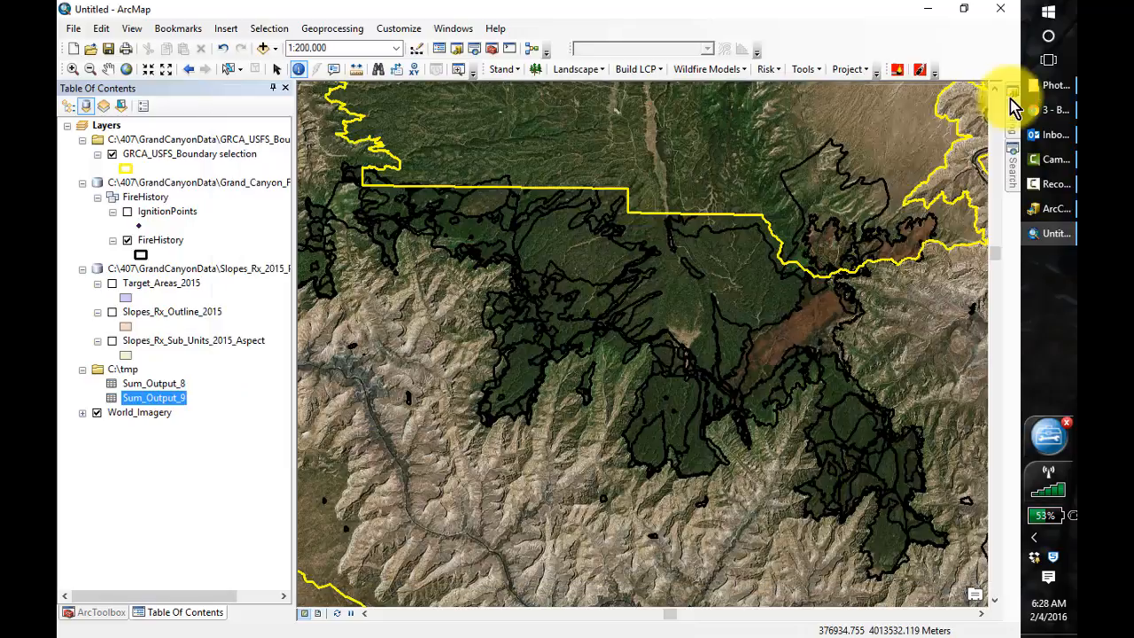
# Step: Open the FireHistory attribute table and sort its records by FireName in ascending order
pyautogui.rightClick(165, 246)
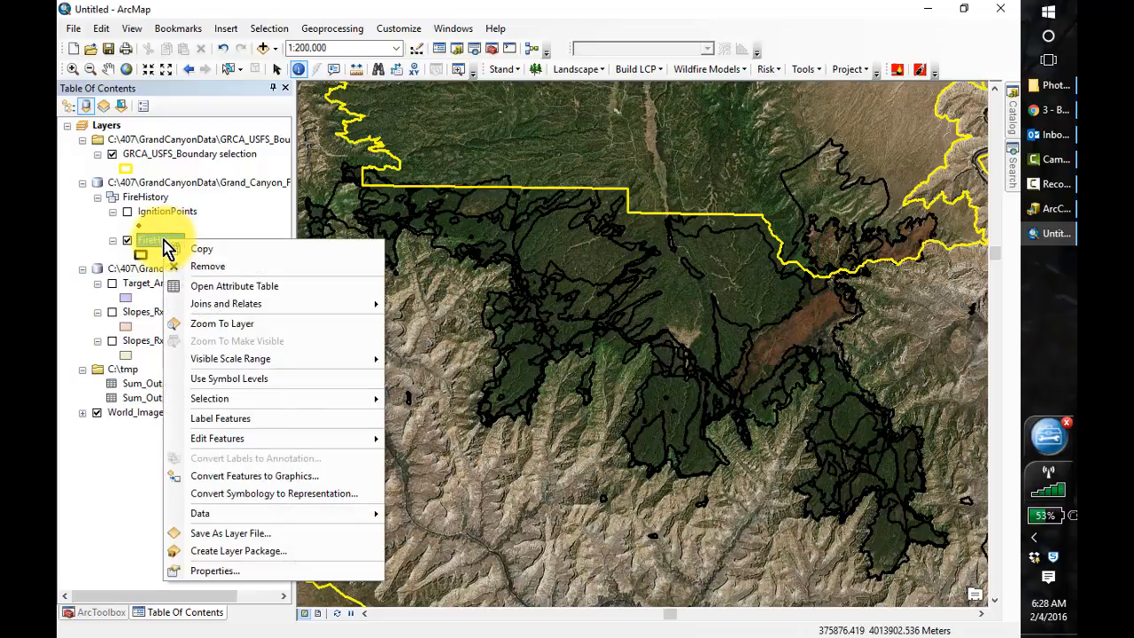
pyautogui.click(213, 286)
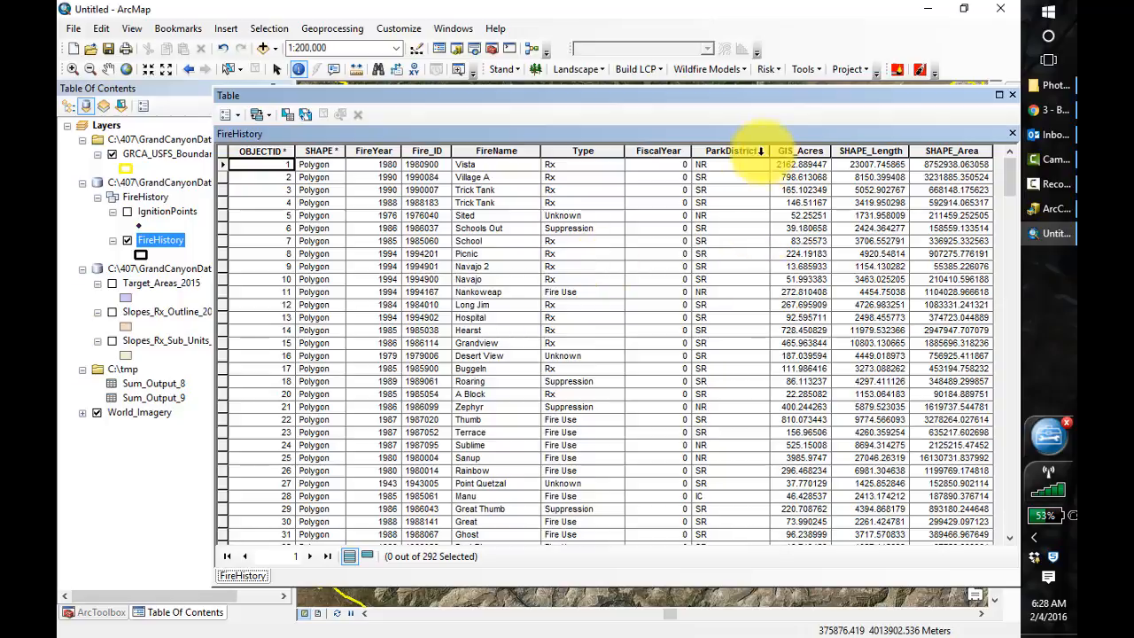
pyautogui.moveTo(716, 103); pyautogui.dragTo(647, 76)
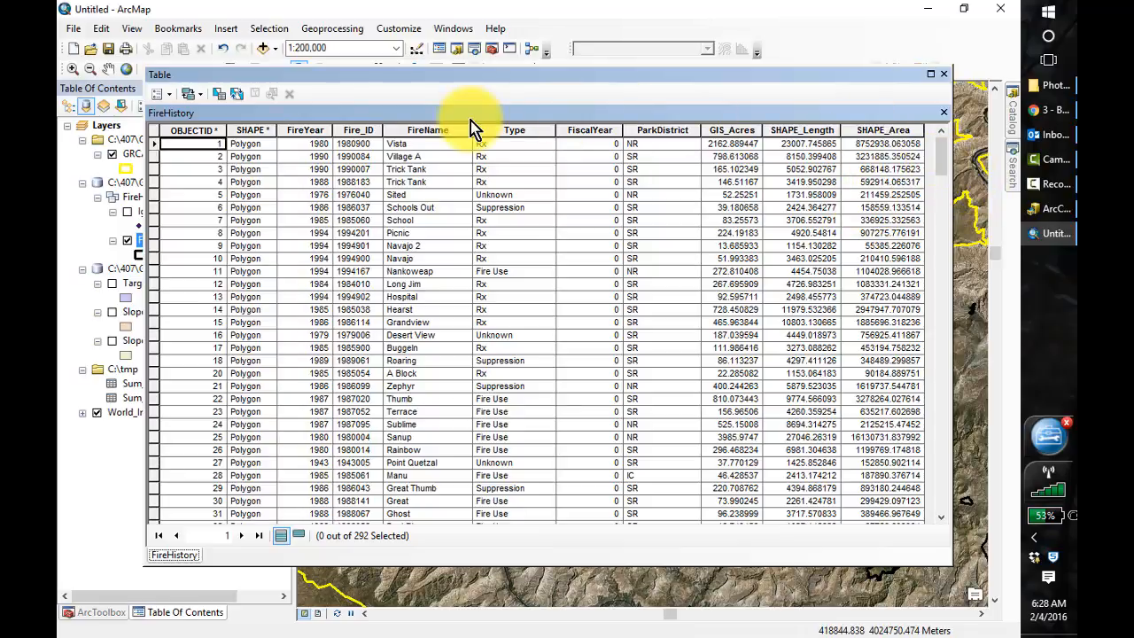
pyautogui.click(429, 127)
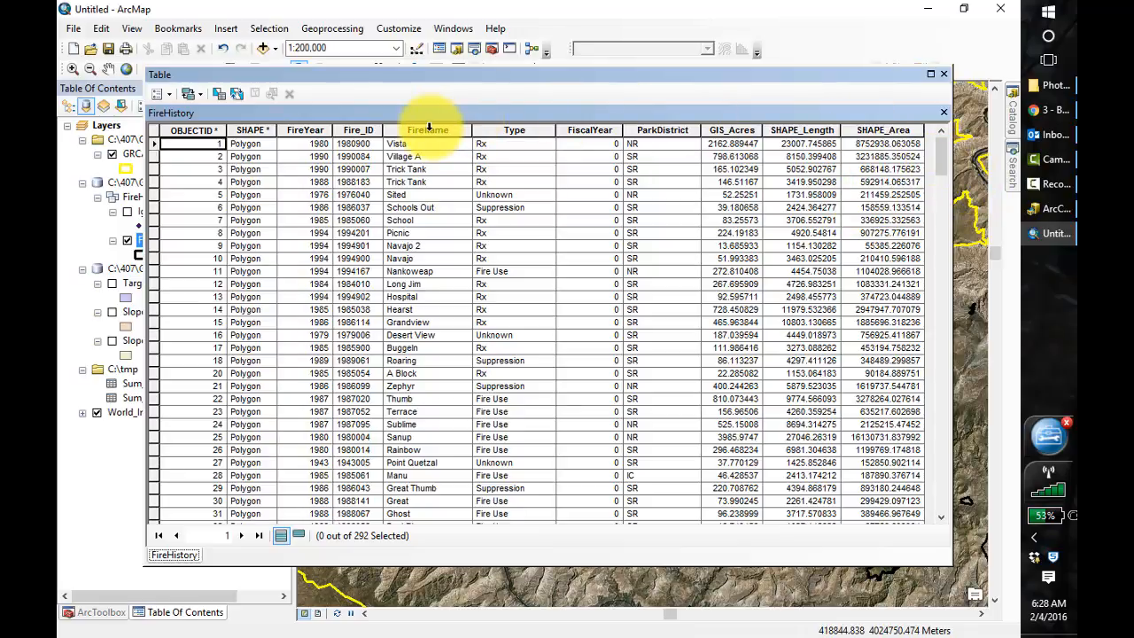
pyautogui.rightClick(429, 129)
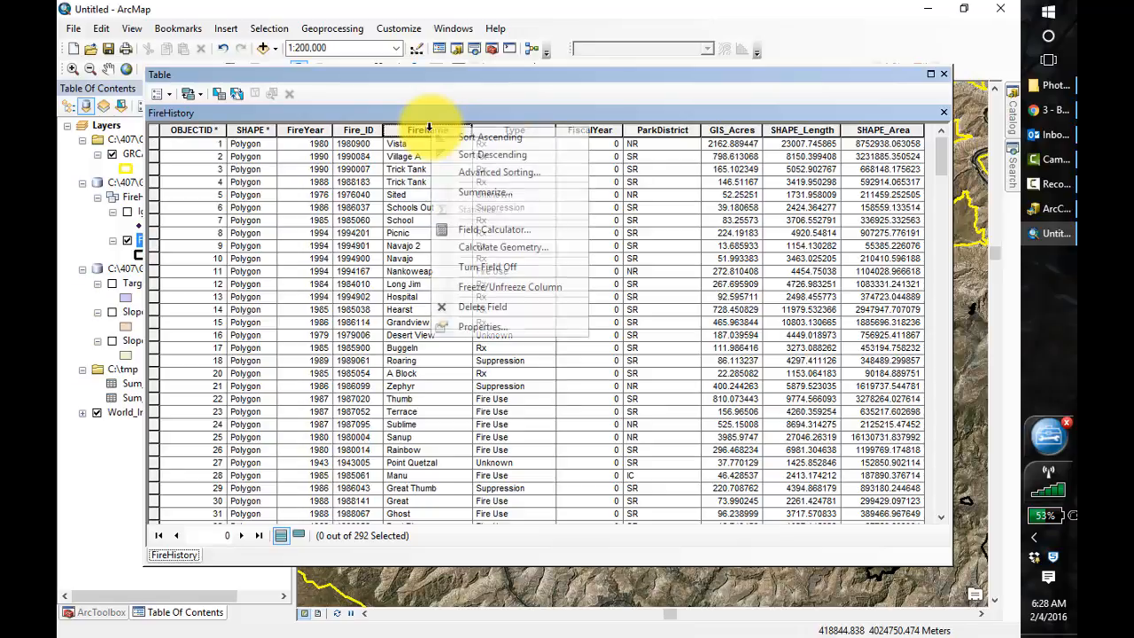
pyautogui.click(460, 137)
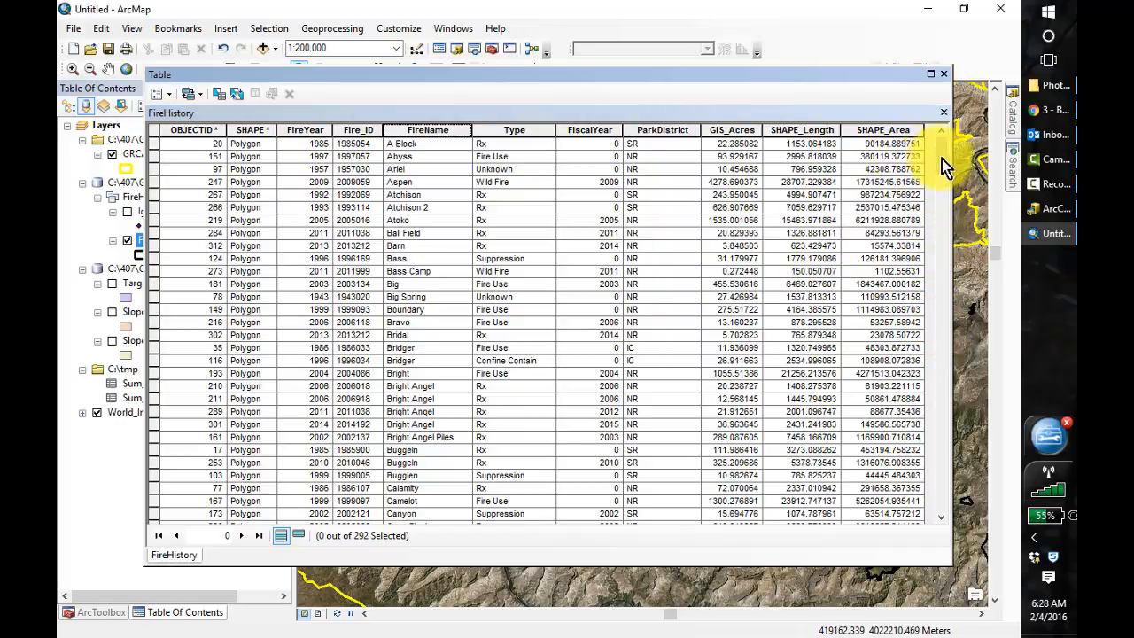
# Step: Close the separate ArcCatalog window, and close and reopen the FireHistory attribute table
pyautogui.click(1046, 208)
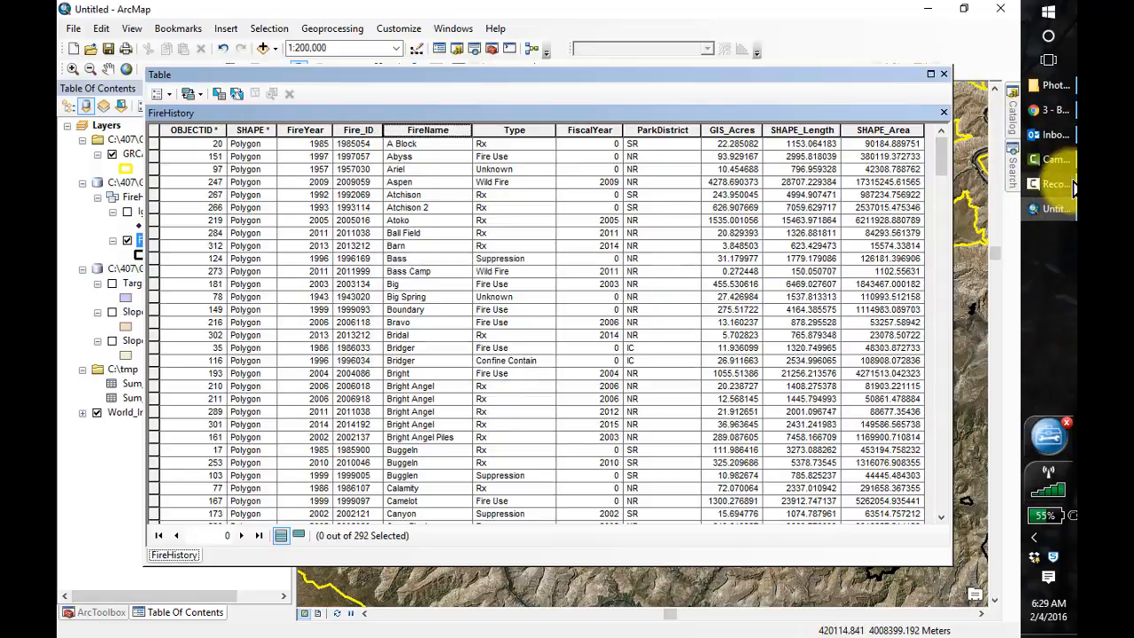
pyautogui.click(945, 75)
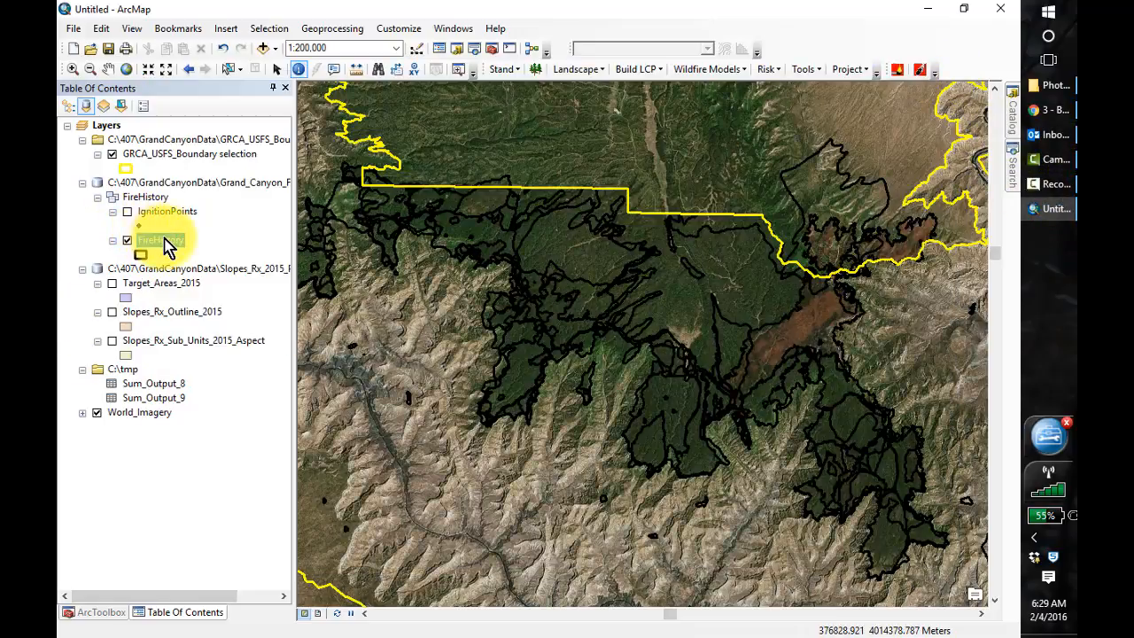
pyautogui.rightClick(168, 248)
pyautogui.click(216, 285)
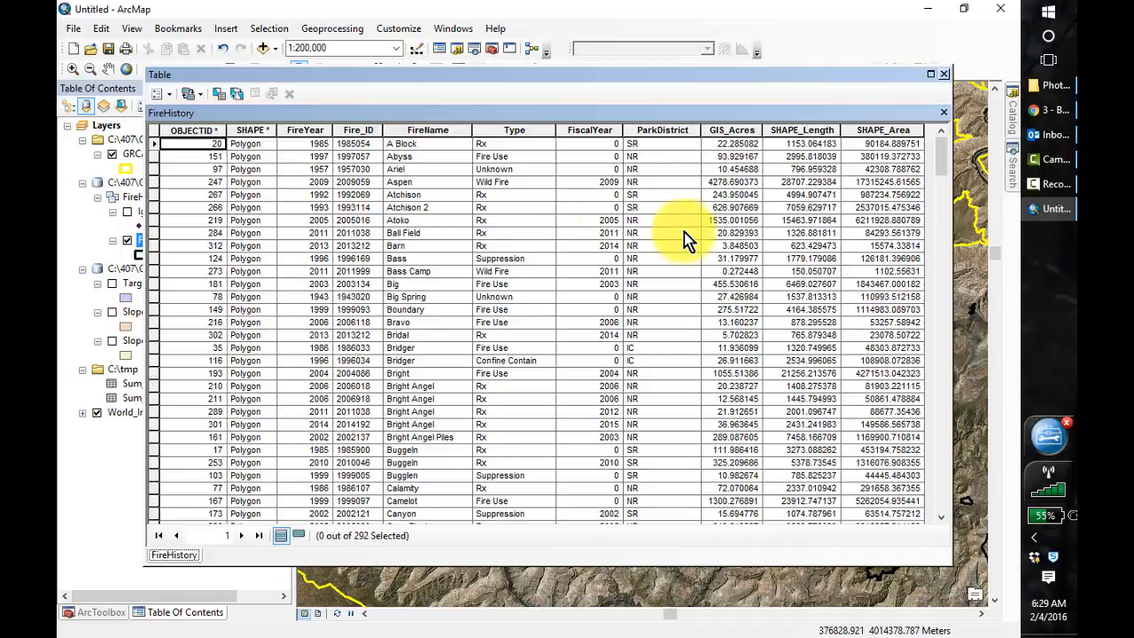
# Step: Select the three Slopes records and the Slopes Rx record in the FireHistory table, and close the table to see them on the map
pyautogui.moveTo(942, 165)
pyautogui.mouseDown()
pyautogui.moveTo(944, 203)
pyautogui.moveTo(942, 158)
pyautogui.mouseUp()
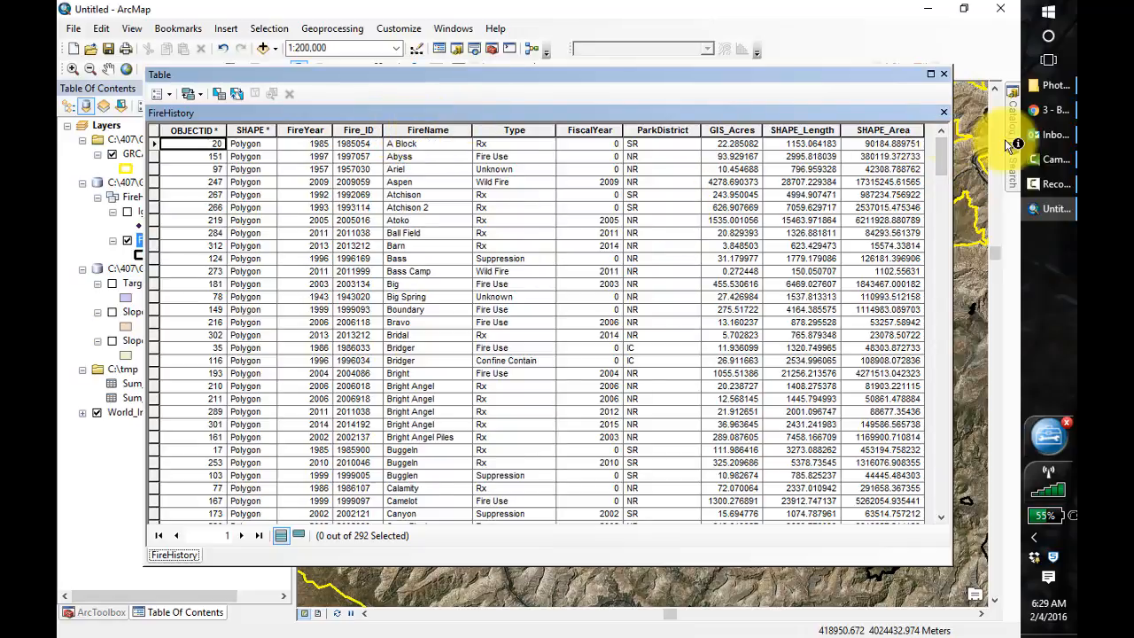
pyautogui.moveTo(942, 169); pyautogui.dragTo(944, 406)
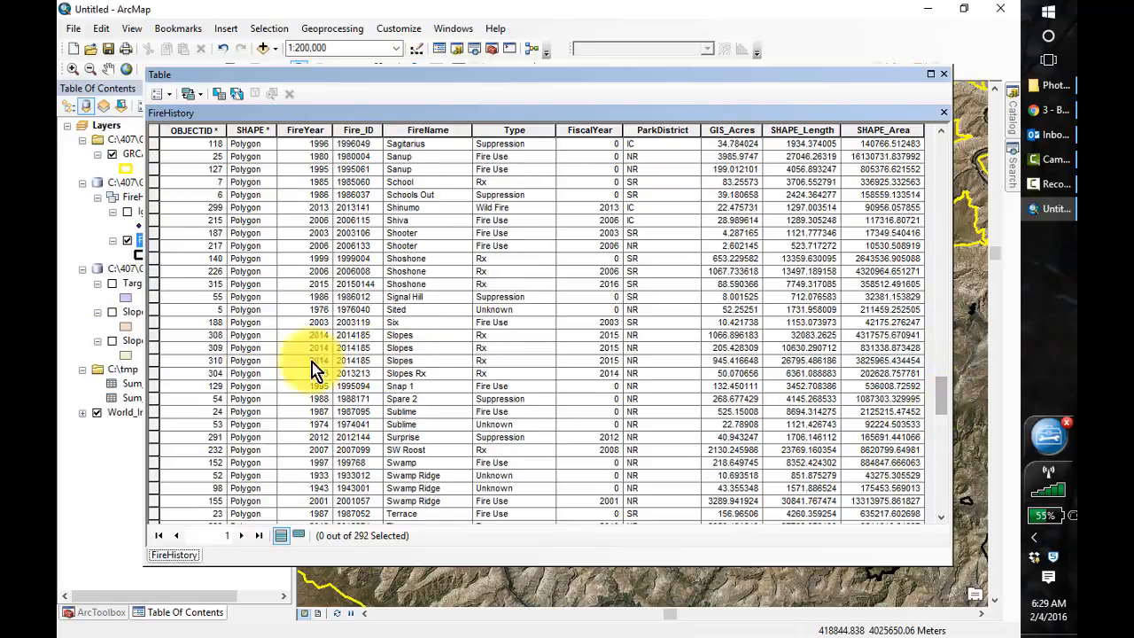
pyautogui.click(156, 336)
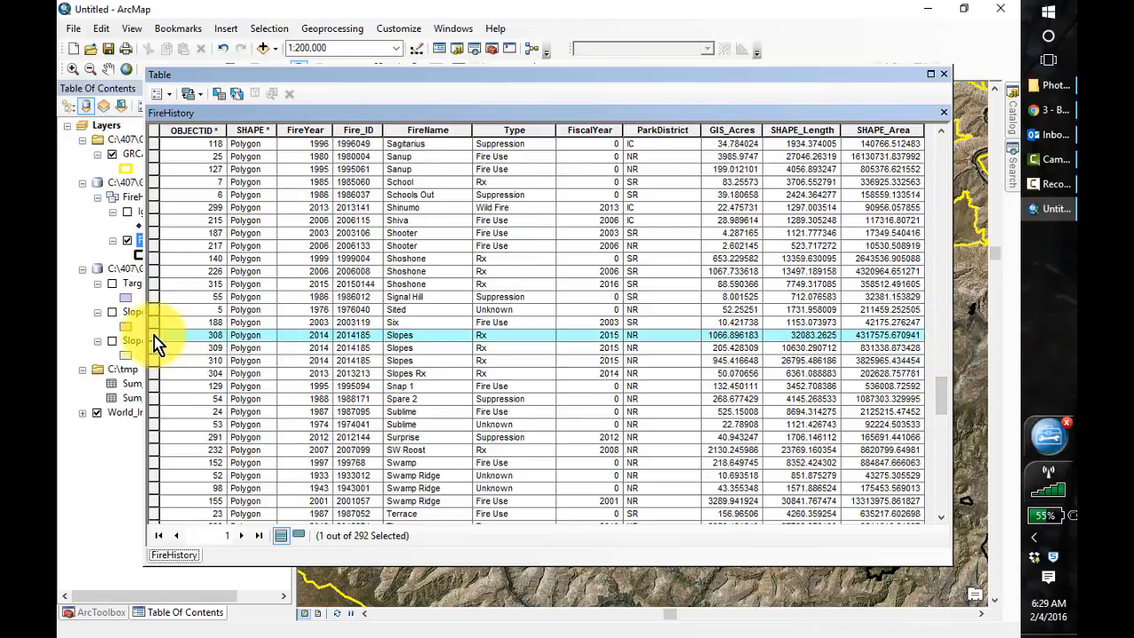
pyautogui.moveTo(153, 355); pyautogui.dragTo(153, 377)
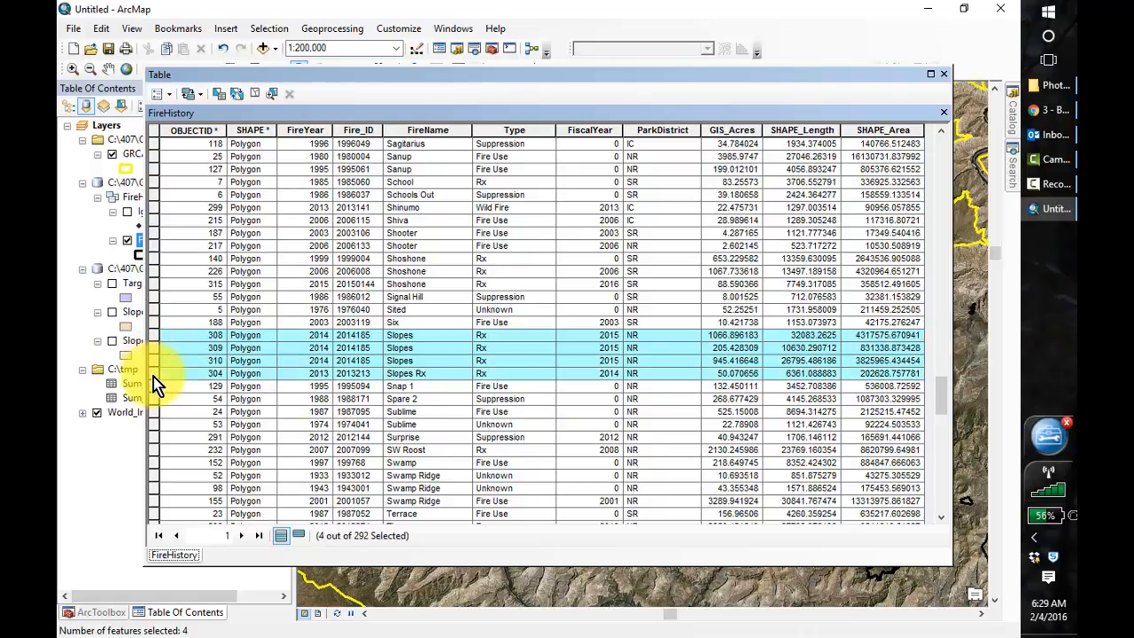
pyautogui.click(942, 74)
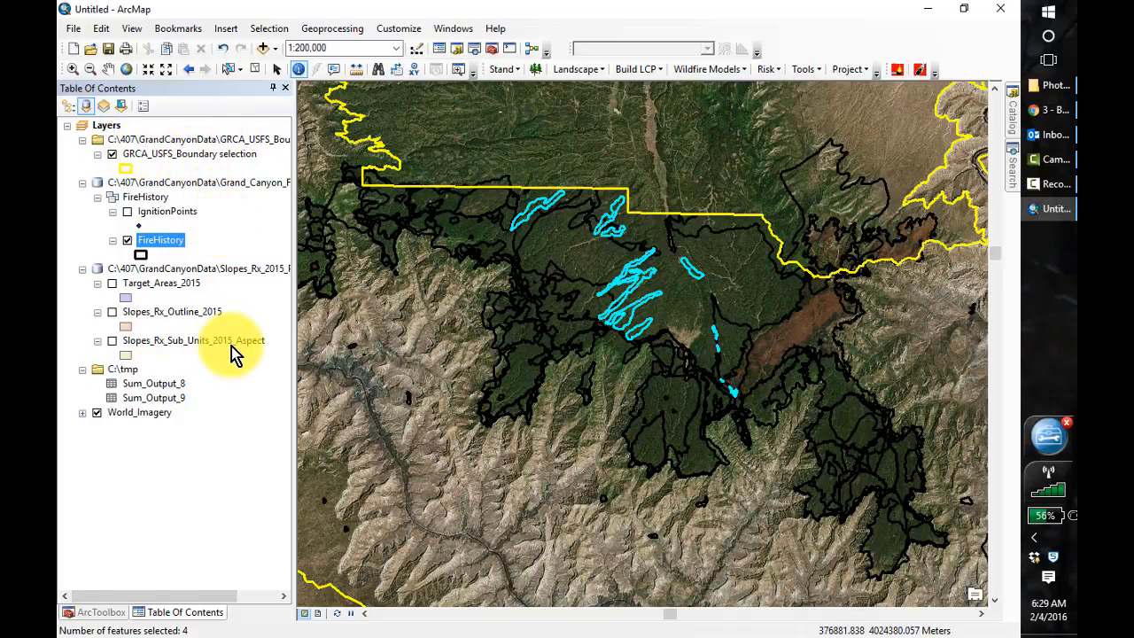
pyautogui.rightClick(169, 249)
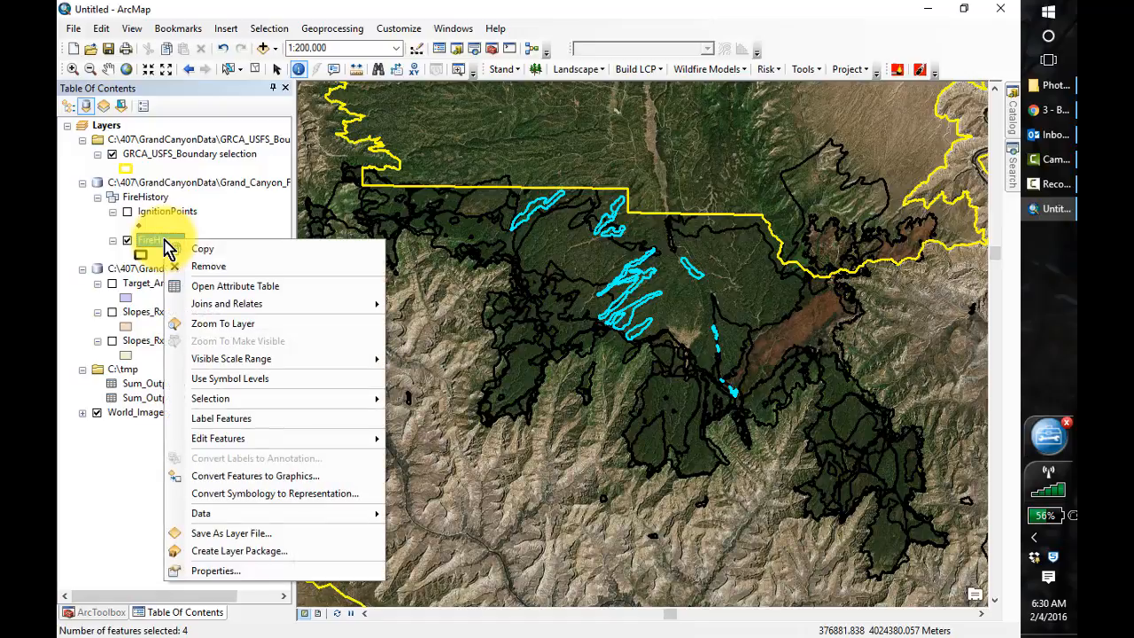
pyautogui.click(120, 472)
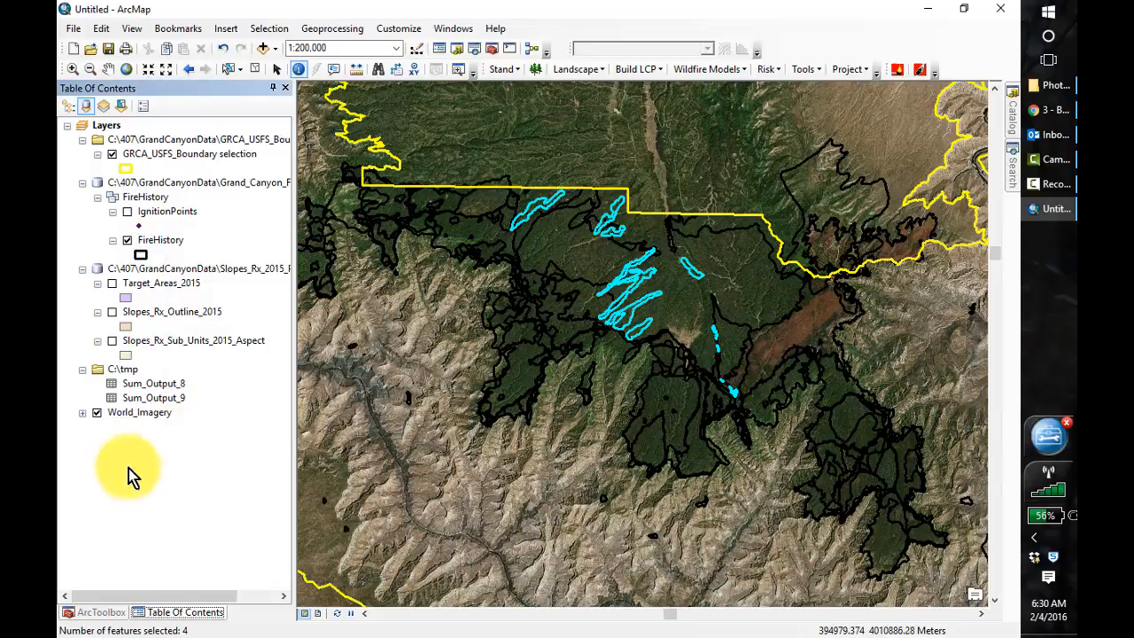
# Step: Show the Catalog and expand C:\407, GrandCanyonData and Grand_Canyon_Fire_Data.gdb down to the contents of the FireHistory feature dataset
pyautogui.click(458, 49)
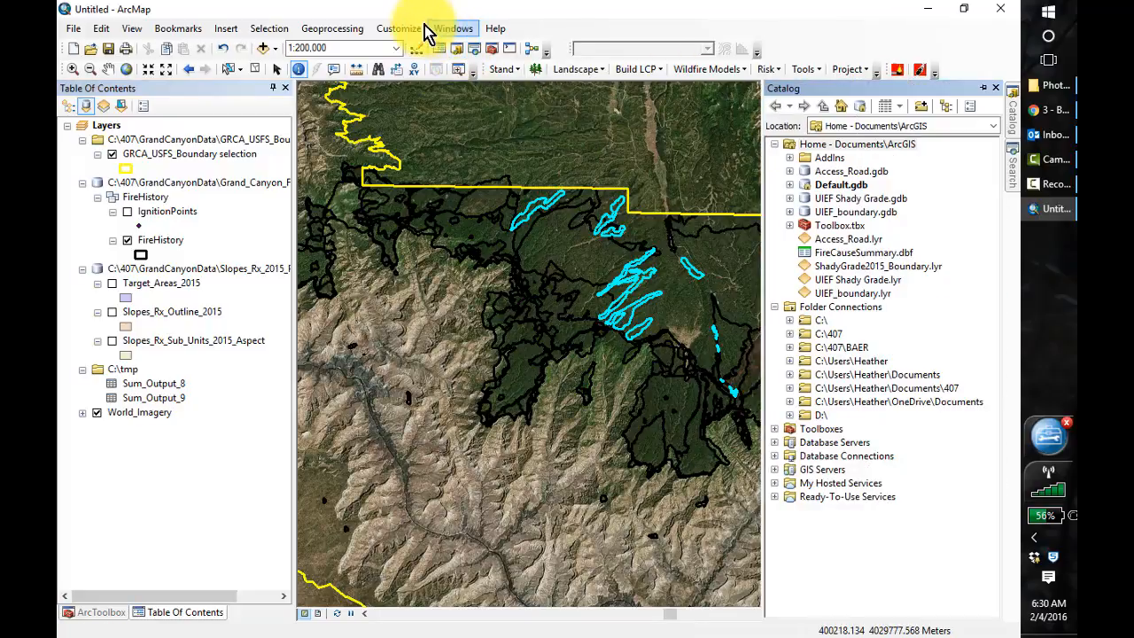
pyautogui.click(790, 334)
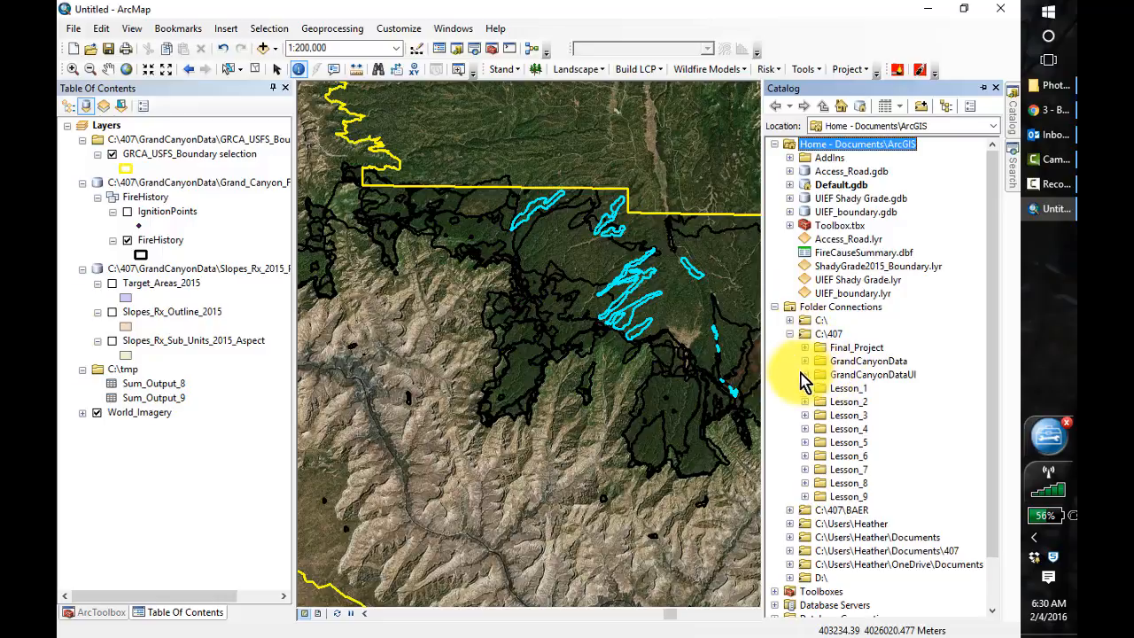
pyautogui.click(805, 361)
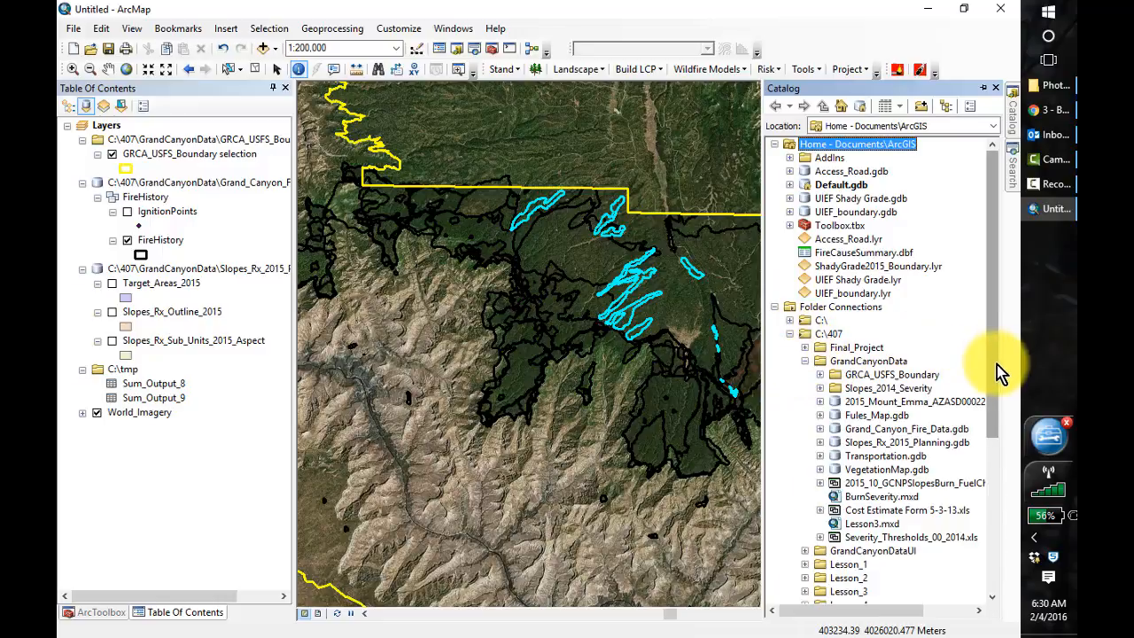
pyautogui.moveTo(995, 375); pyautogui.dragTo(997, 425)
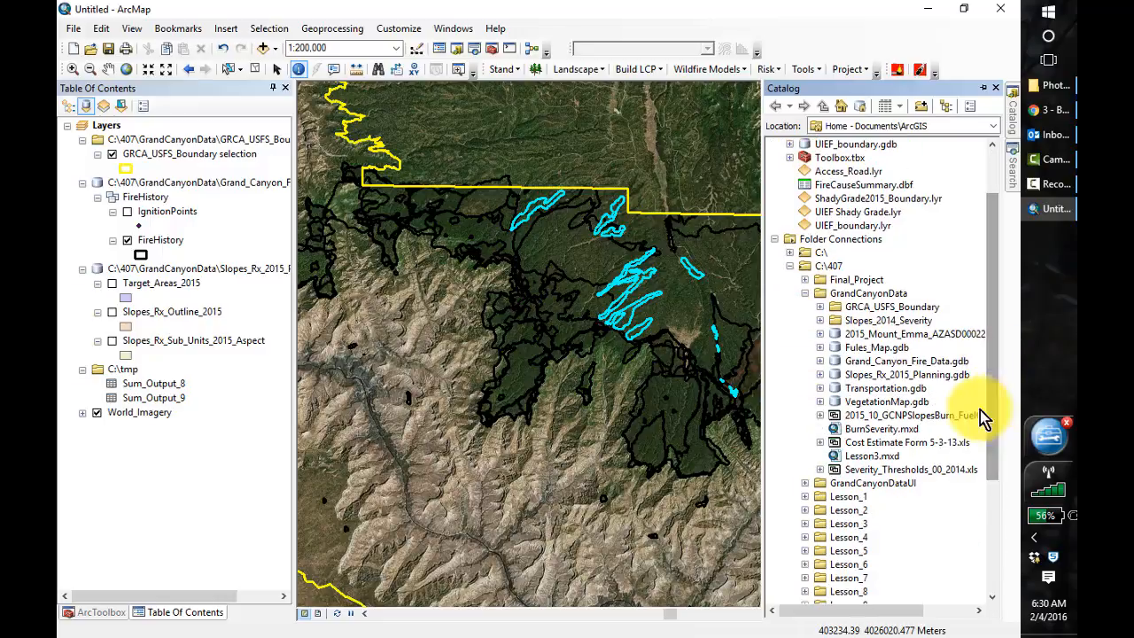
pyautogui.click(820, 360)
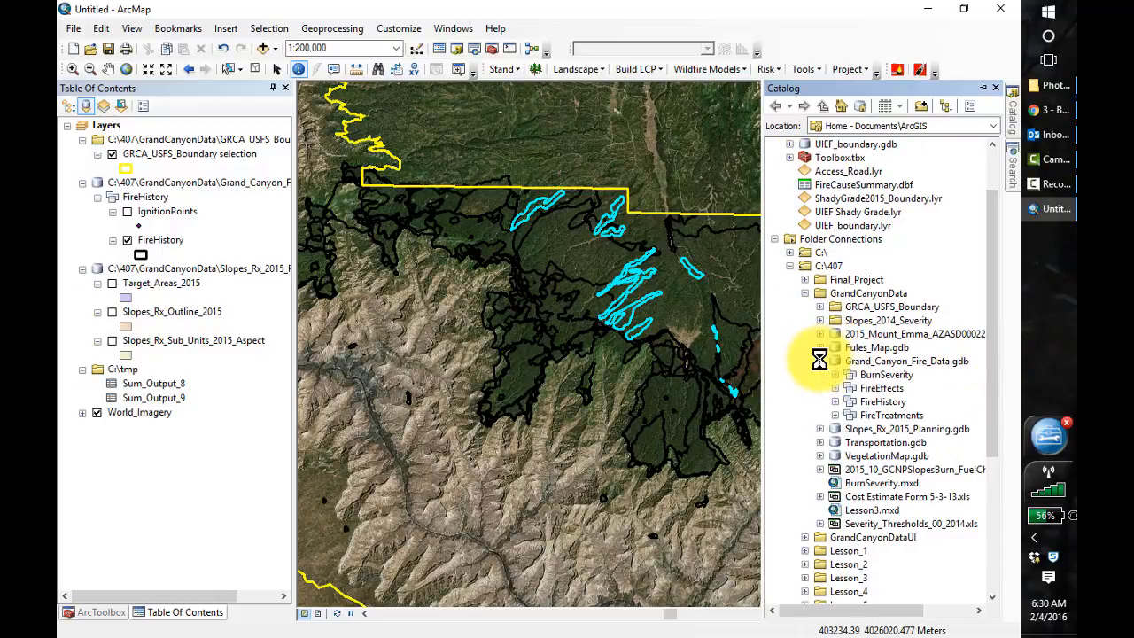
pyautogui.click(834, 401)
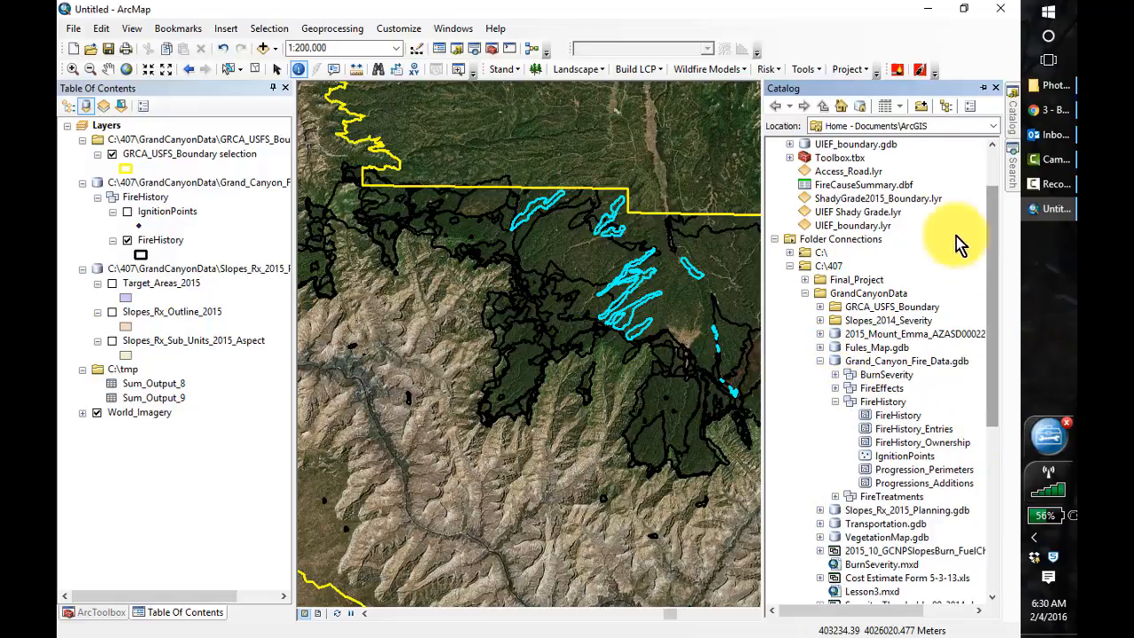
# Step: Create a polygon feature class named SlopesRx_completed in the FireHistory feature dataset, and remove its layer from the map
pyautogui.rightClick(885, 408)
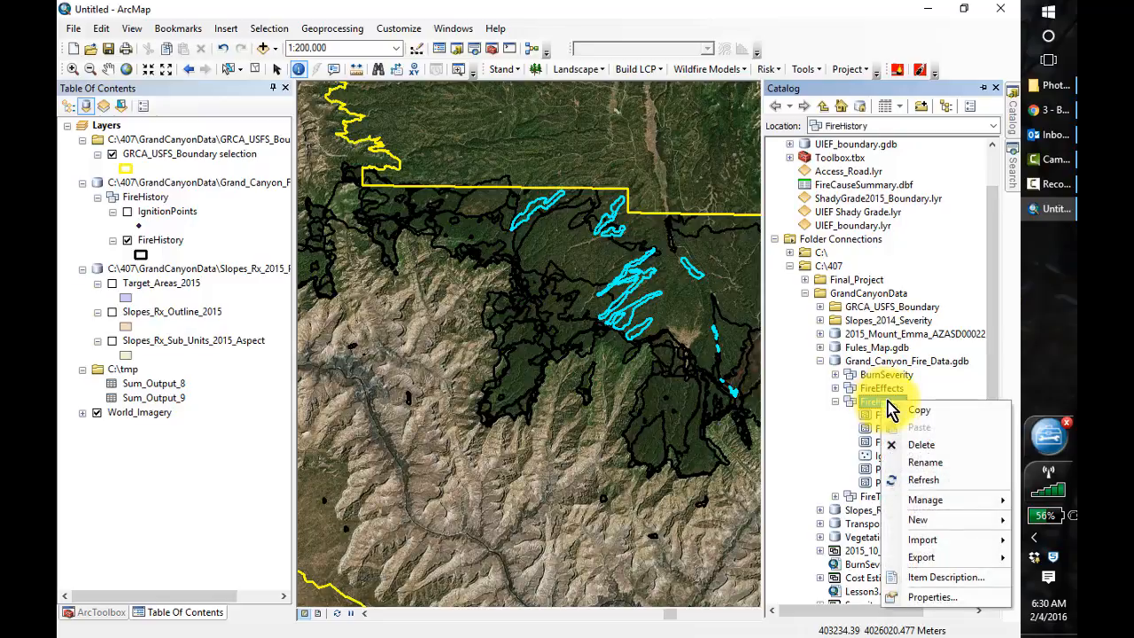
pyautogui.moveTo(932, 539)
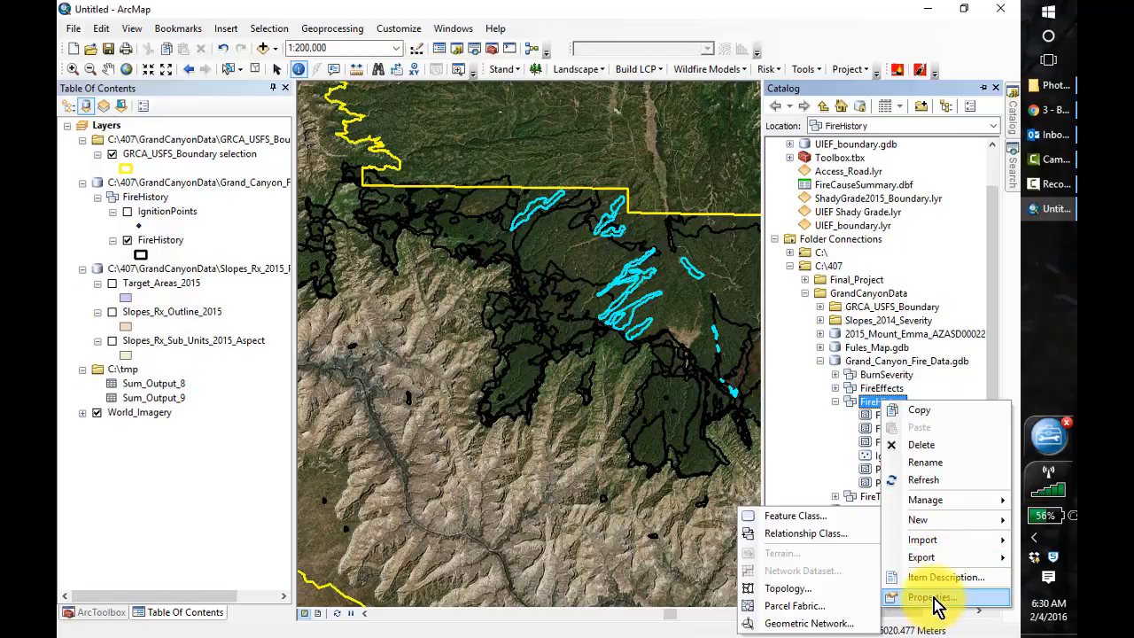
pyautogui.moveTo(926, 519)
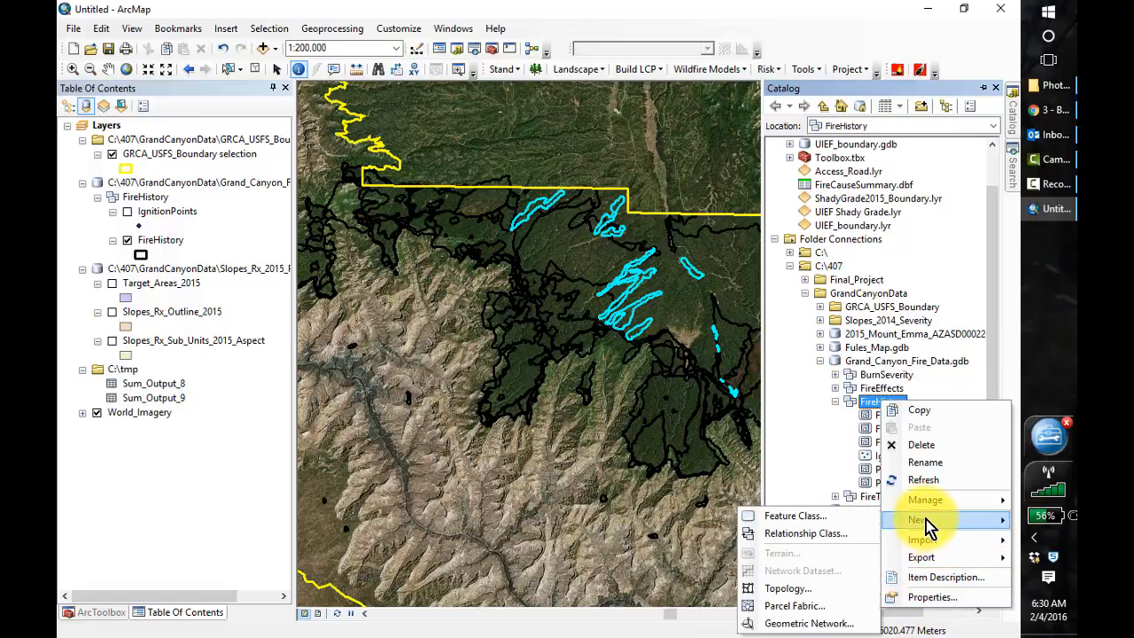
pyautogui.click(793, 516)
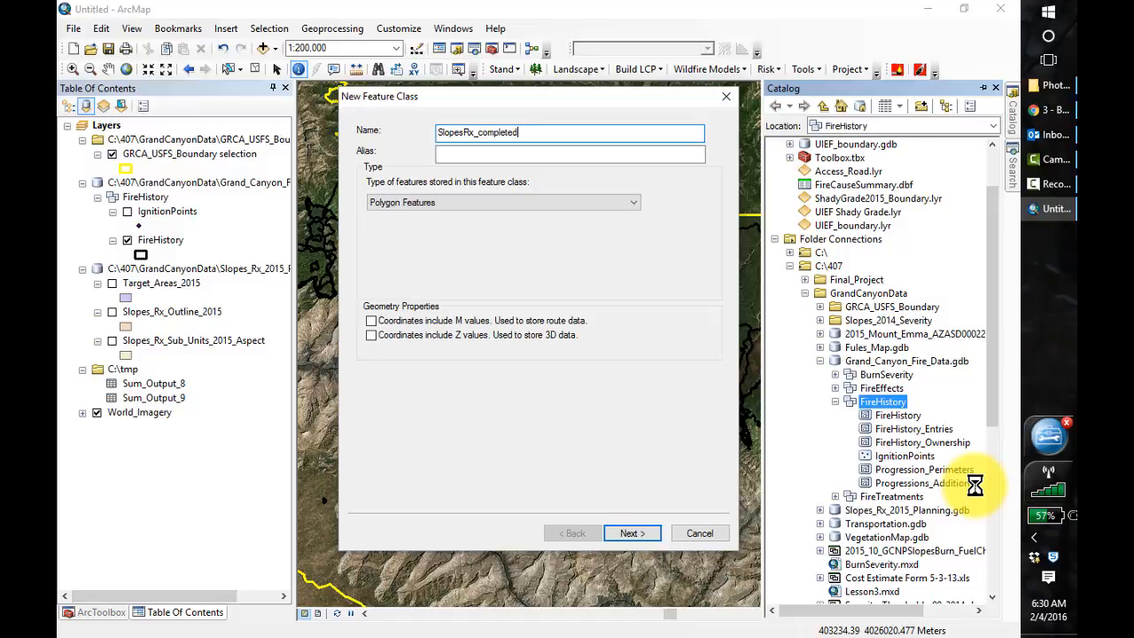
pyautogui.click(634, 535)
pyautogui.click(635, 536)
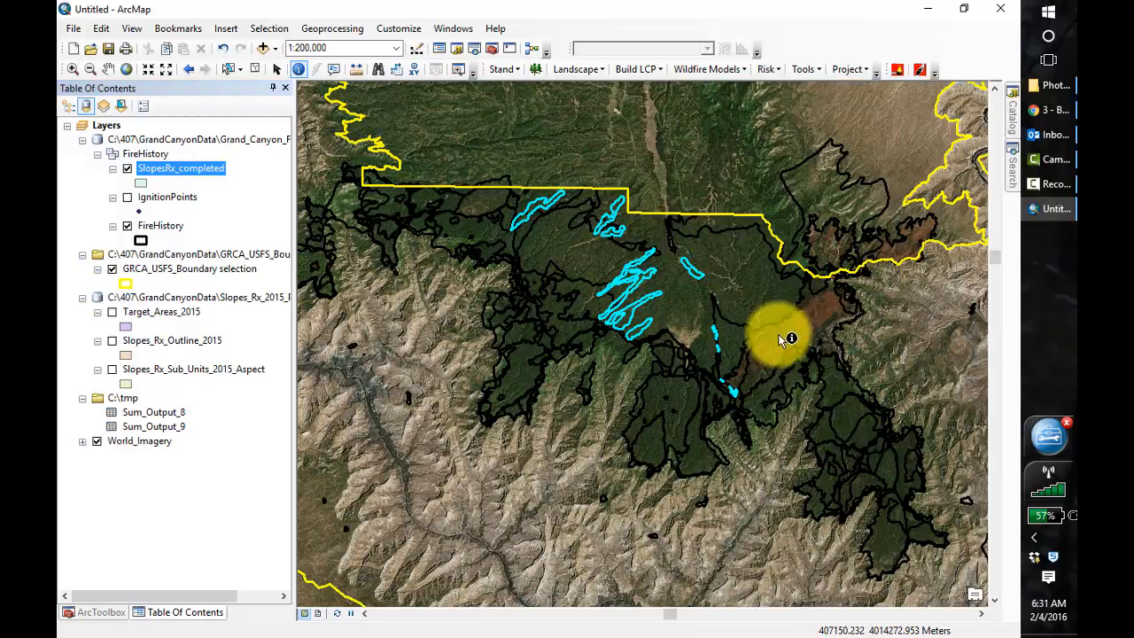
pyautogui.rightClick(183, 176)
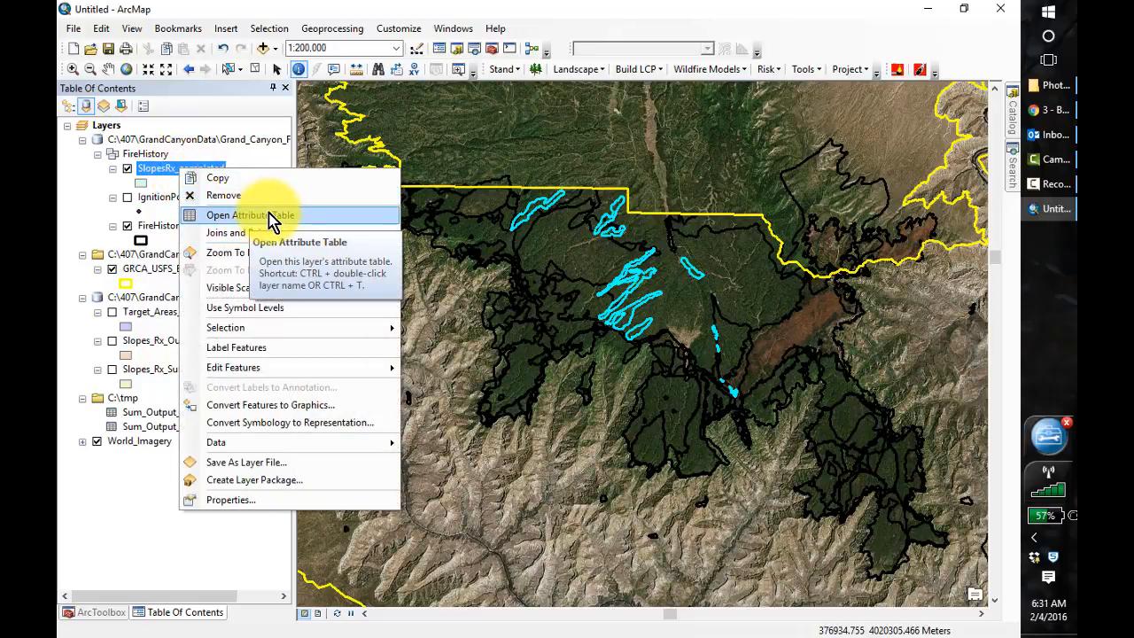
pyautogui.click(231, 202)
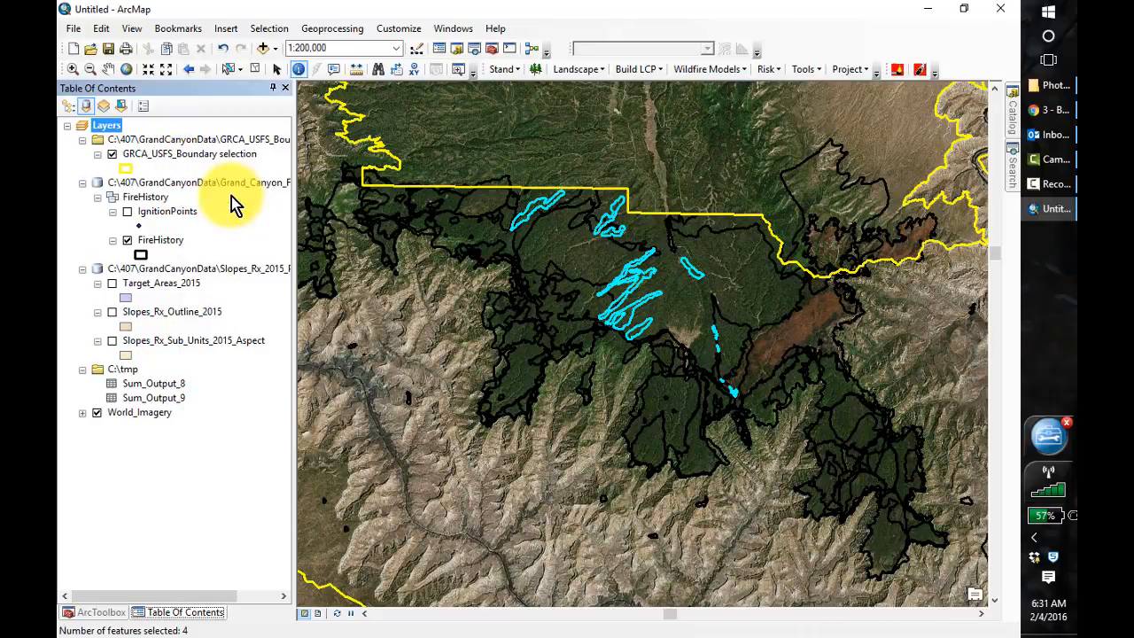
# Step: Export the selected FireHistory features to SlopesRx_completed, overwriting the existing feature class, add it to the map, and clear the selection
pyautogui.rightClick(165, 247)
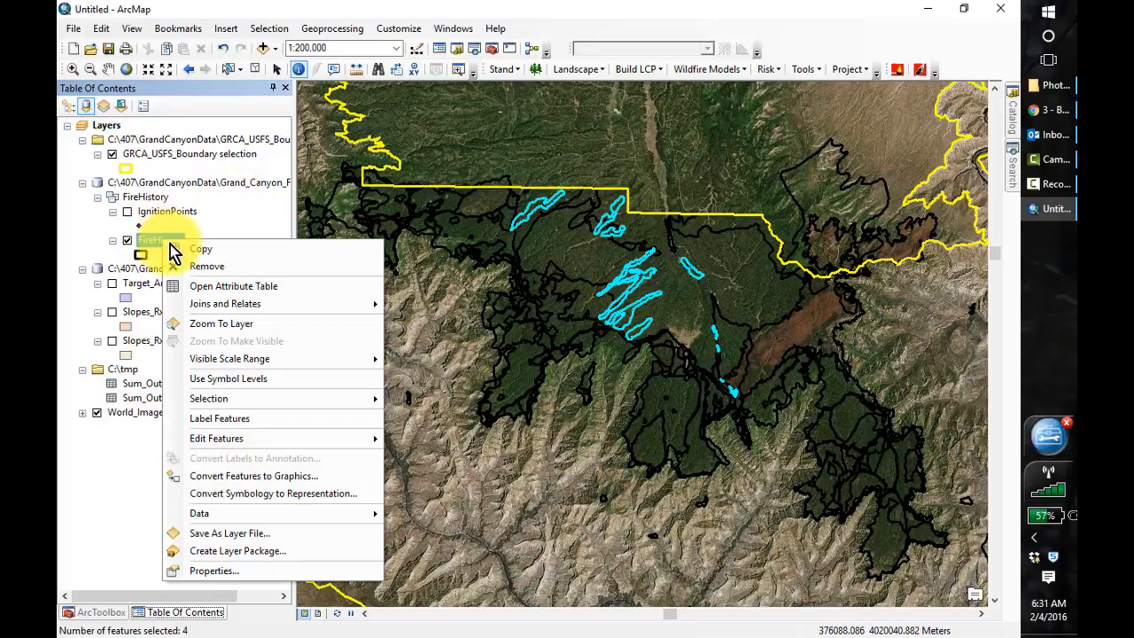
pyautogui.moveTo(334, 515)
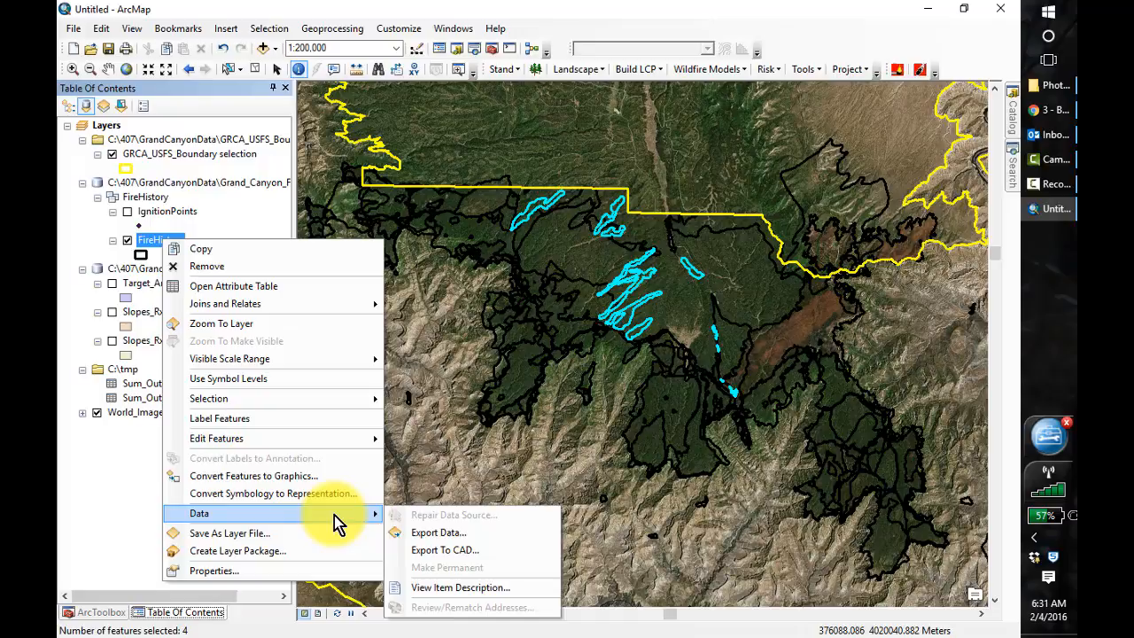
pyautogui.click(420, 533)
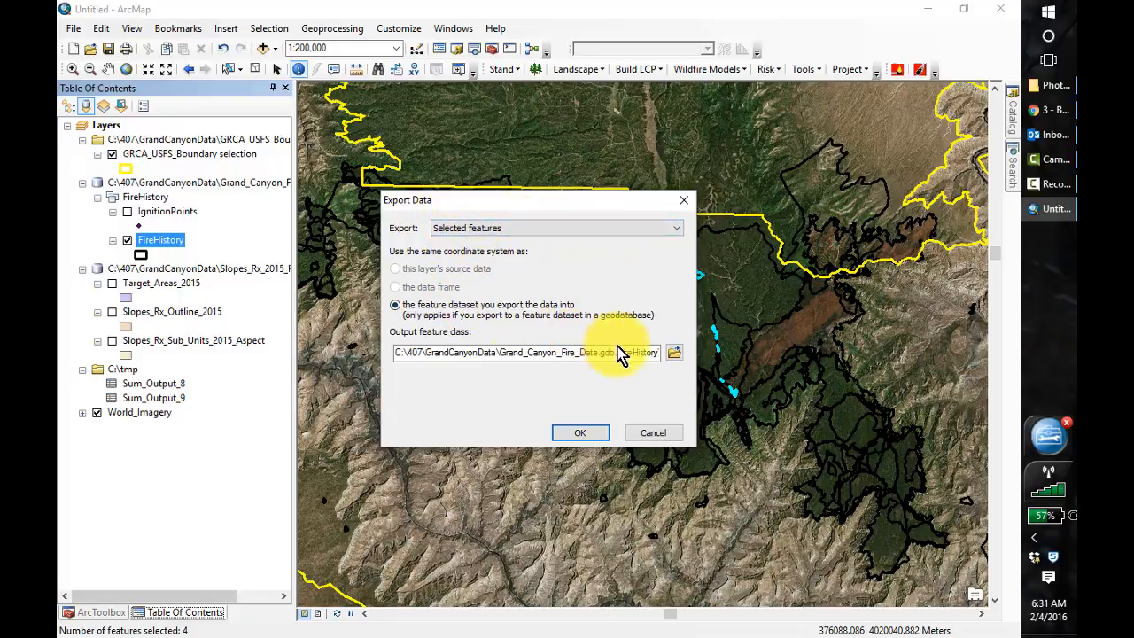
pyautogui.click(675, 353)
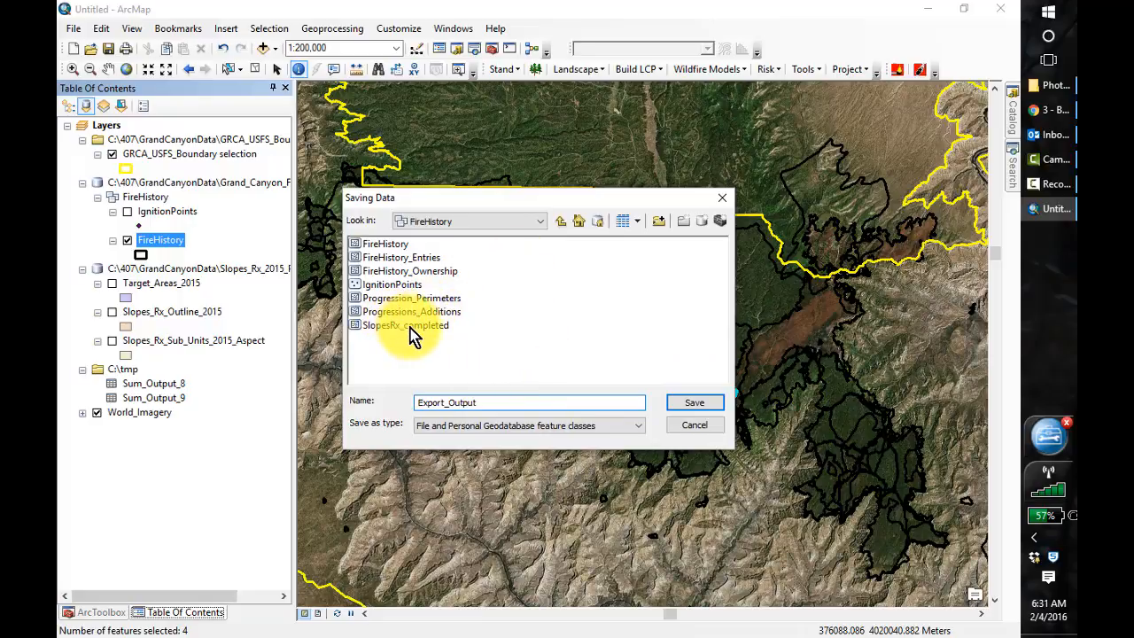
pyautogui.click(708, 408)
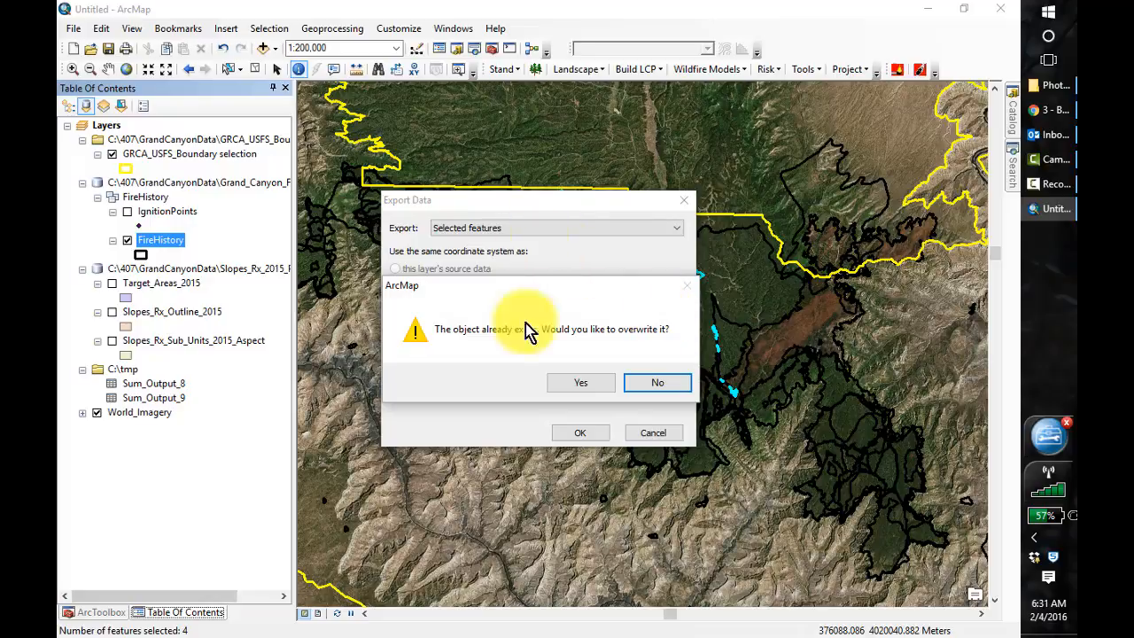
pyautogui.click(581, 384)
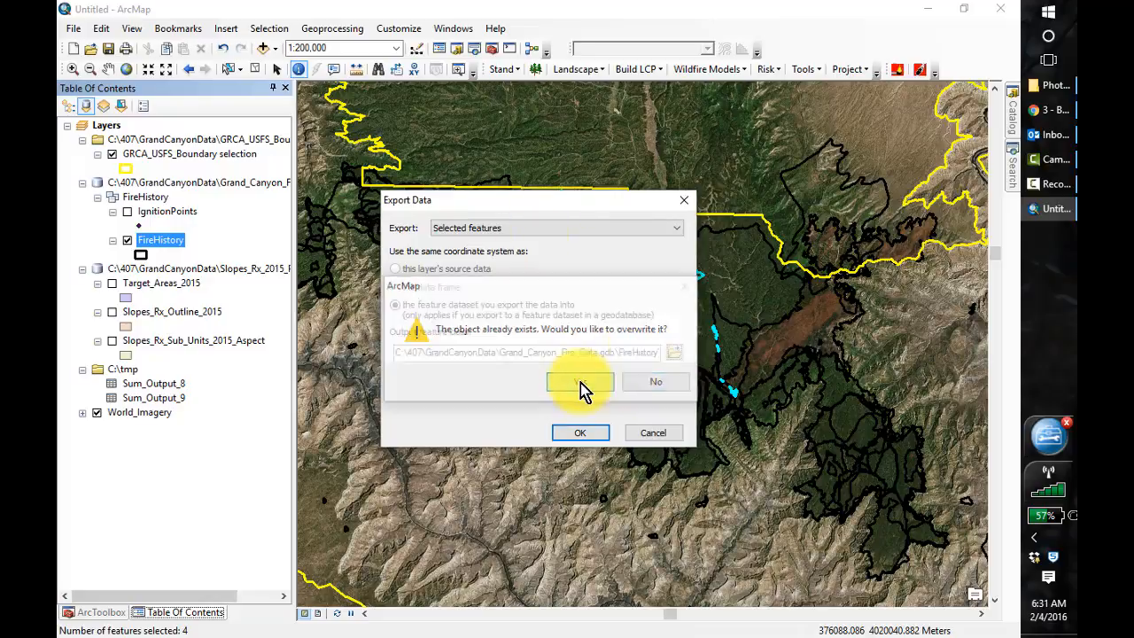
pyautogui.click(585, 431)
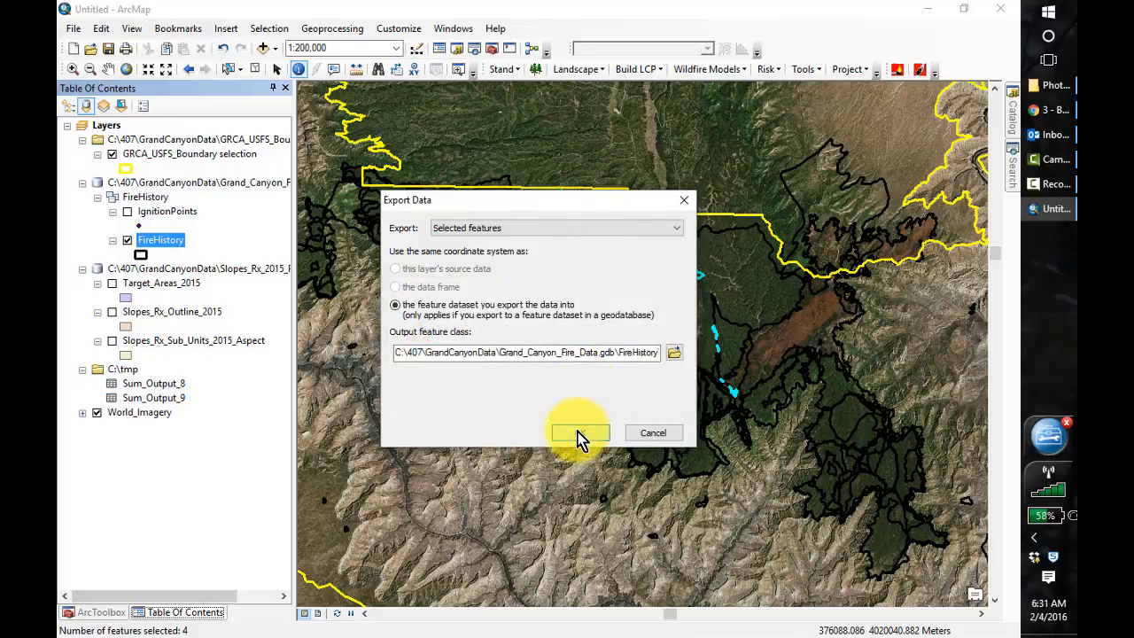
pyautogui.click(576, 383)
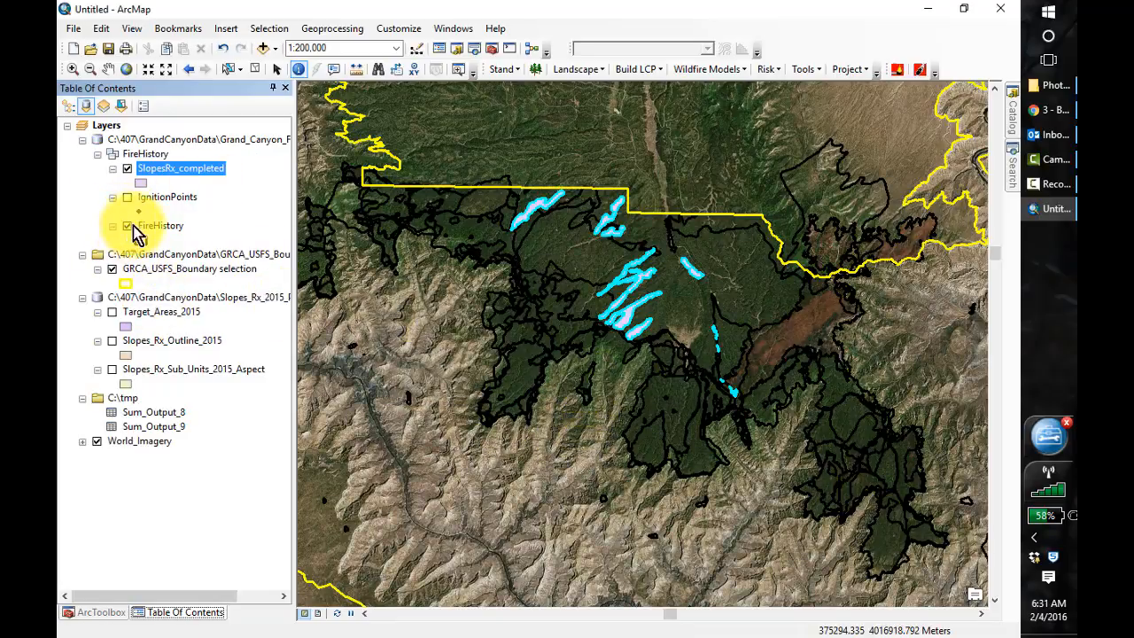
pyautogui.click(256, 71)
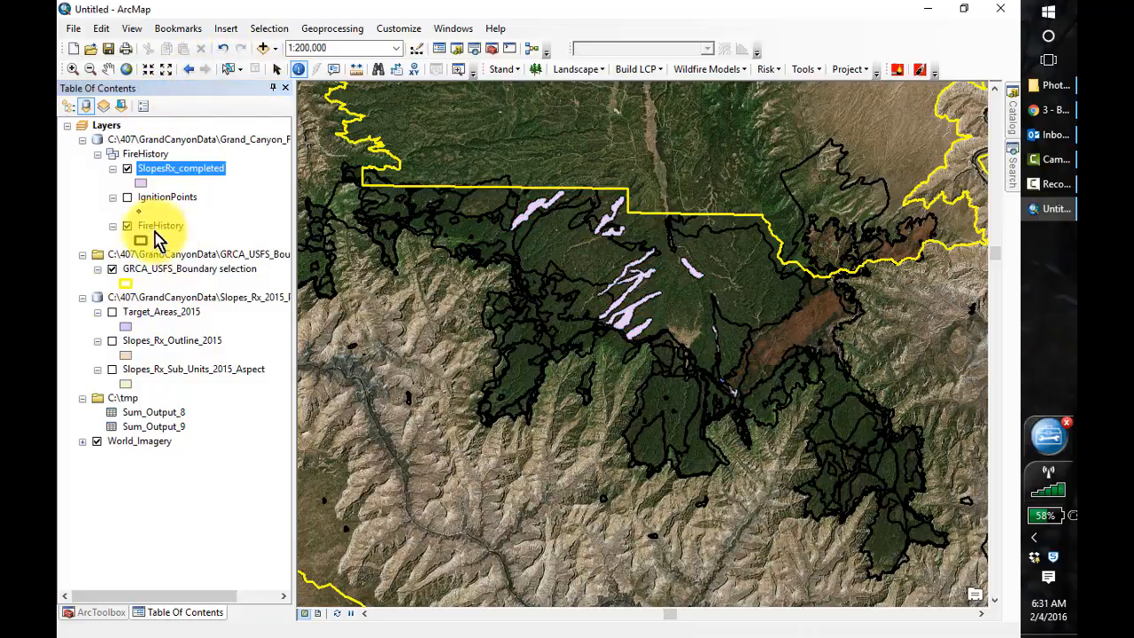
# Step: View the Target_Areas_2015 and Slopes_Rx_Outline_2015 layers, turn both off, and display Slopes_Rx_Sub_Units_2015_Aspect instead
pyautogui.click(126, 225)
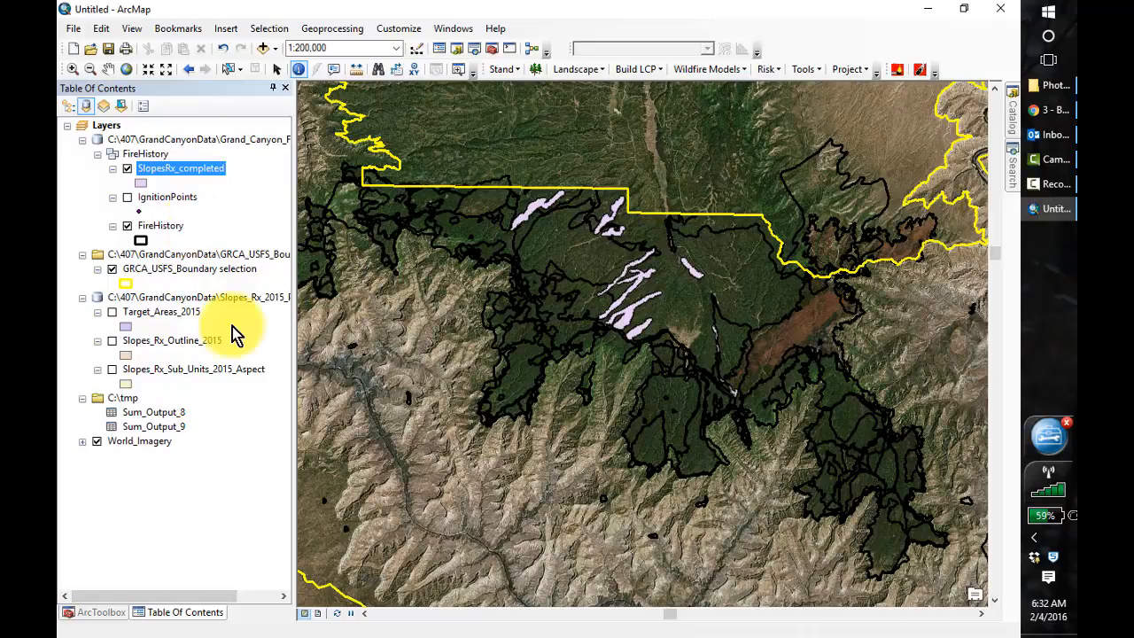
pyautogui.click(113, 313)
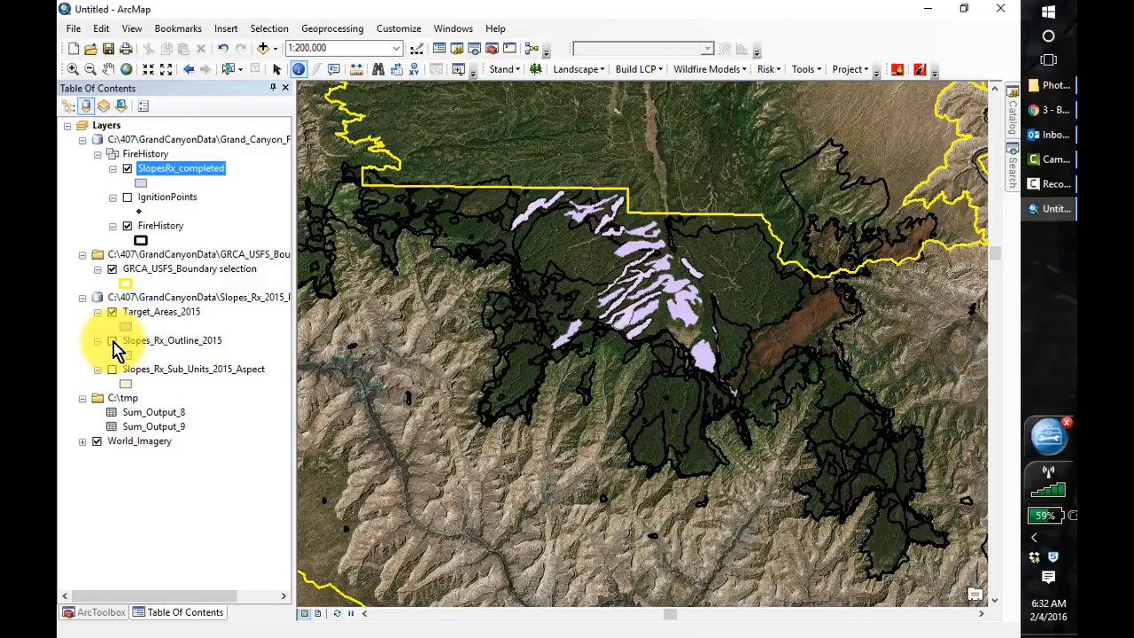
pyautogui.click(112, 341)
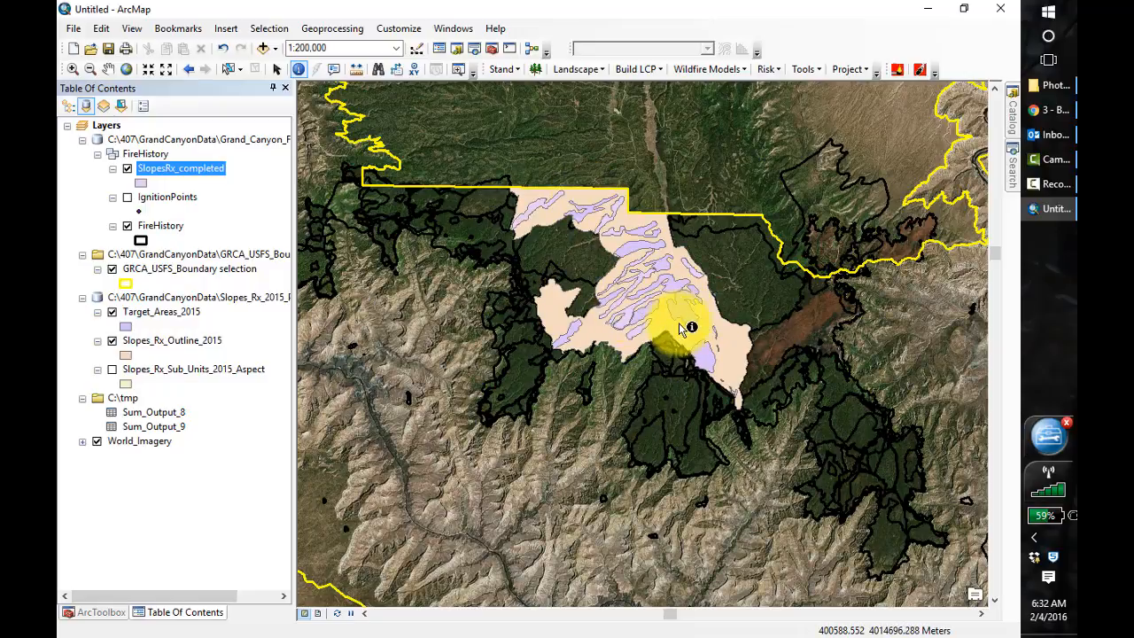
pyautogui.click(113, 341)
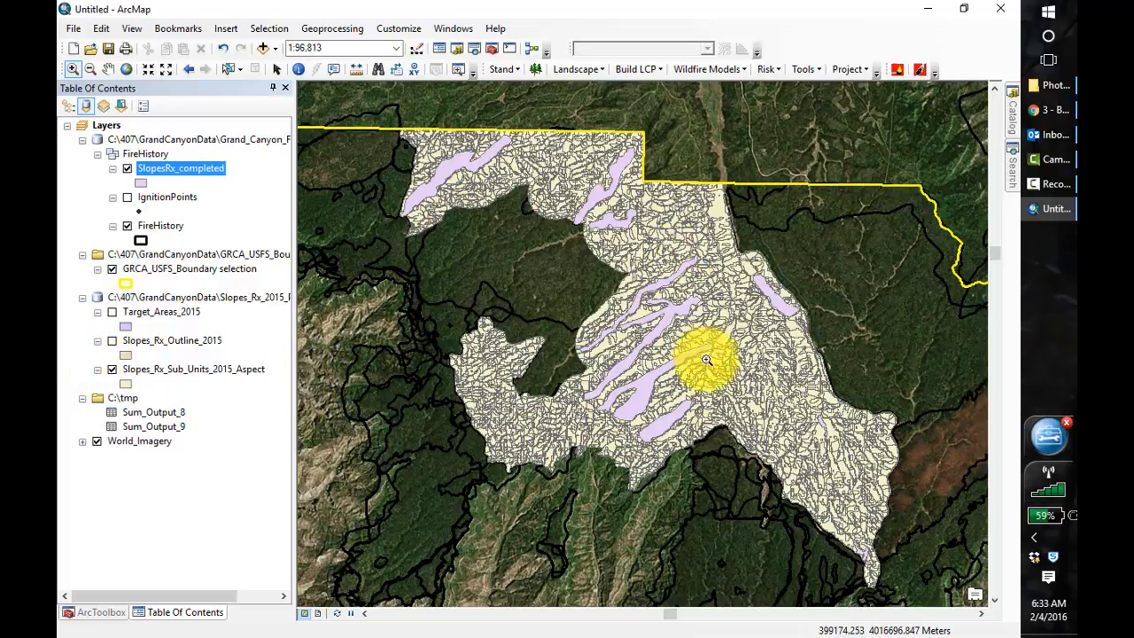
# Step: Symbolize the Slopes_Rx_Sub_Units_2015_Aspect layer by unique values of the ASPECT field, adding all values
pyautogui.rightClick(160, 368)
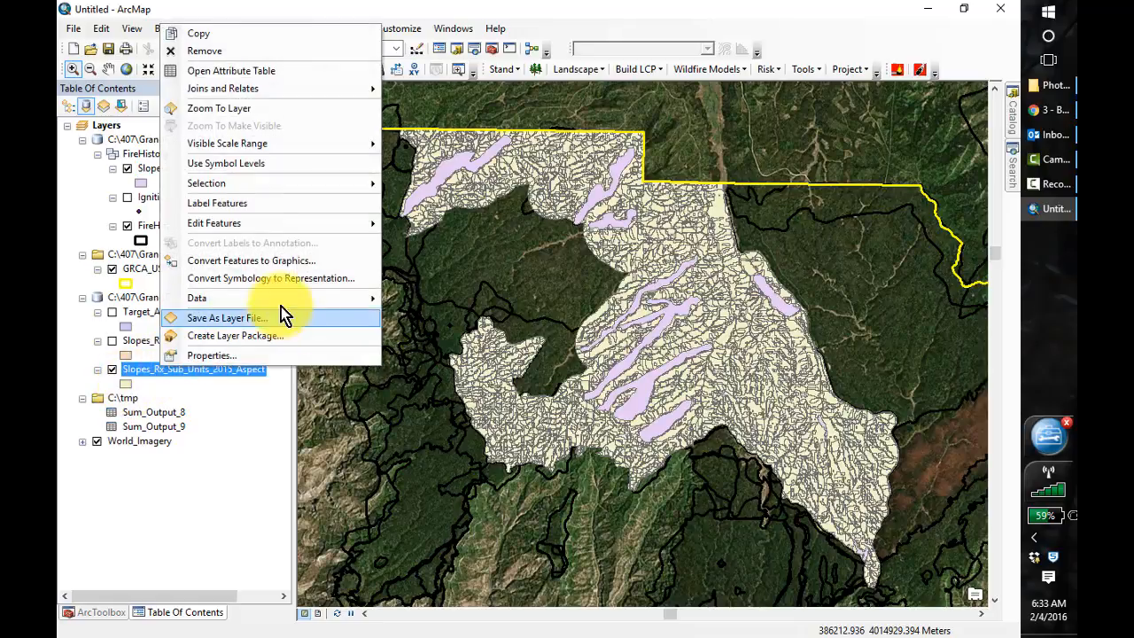
pyautogui.click(235, 356)
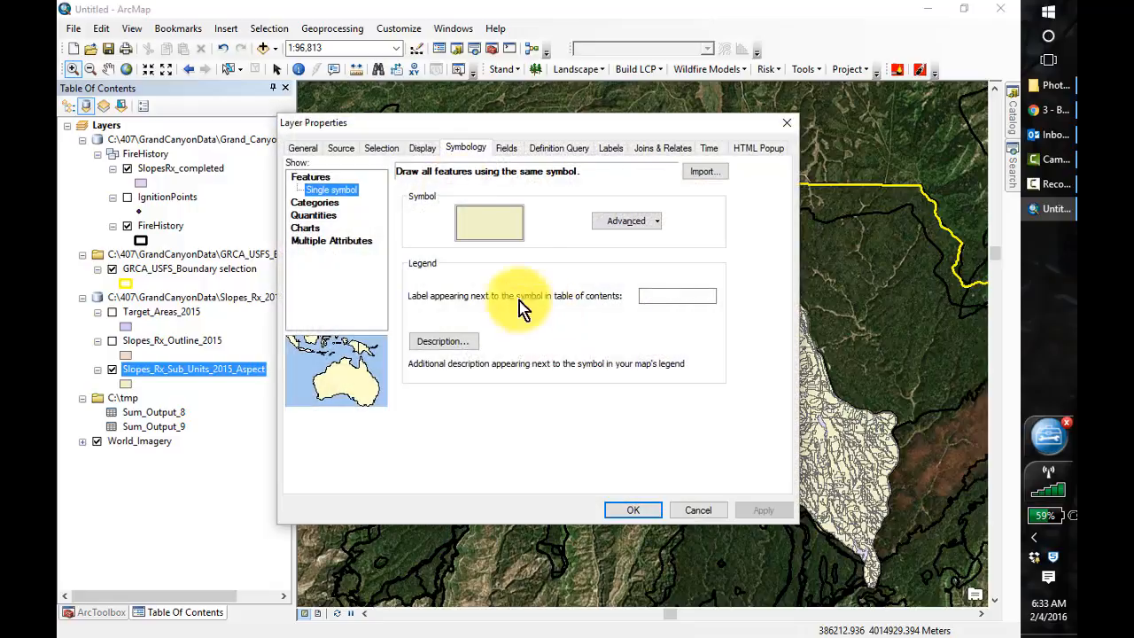
pyautogui.click(315, 203)
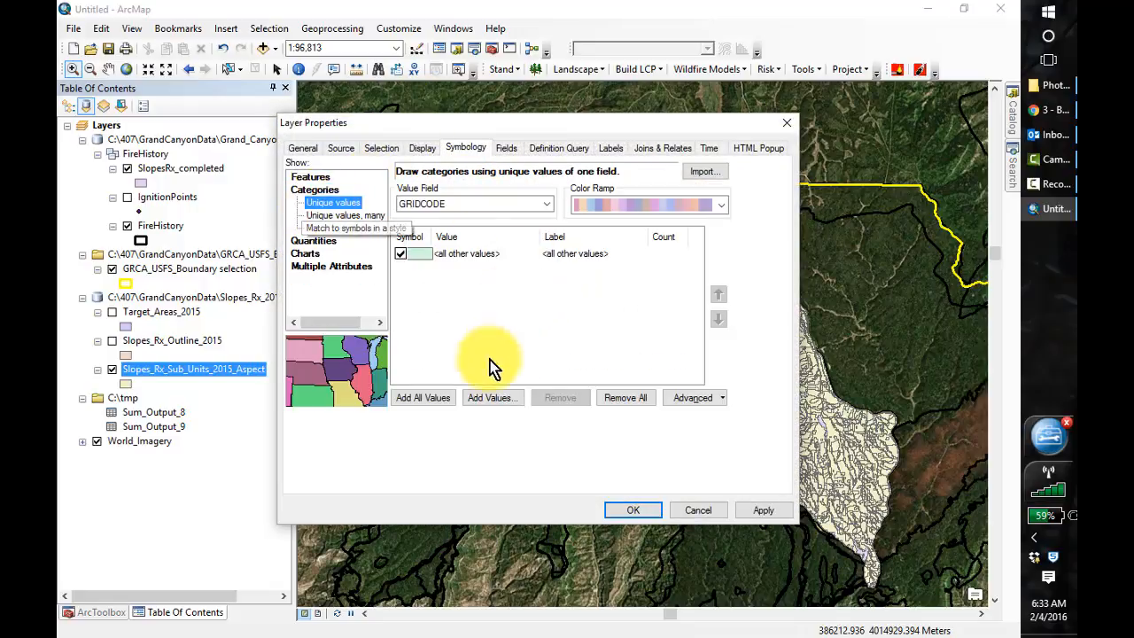
pyautogui.click(542, 204)
pyautogui.click(502, 229)
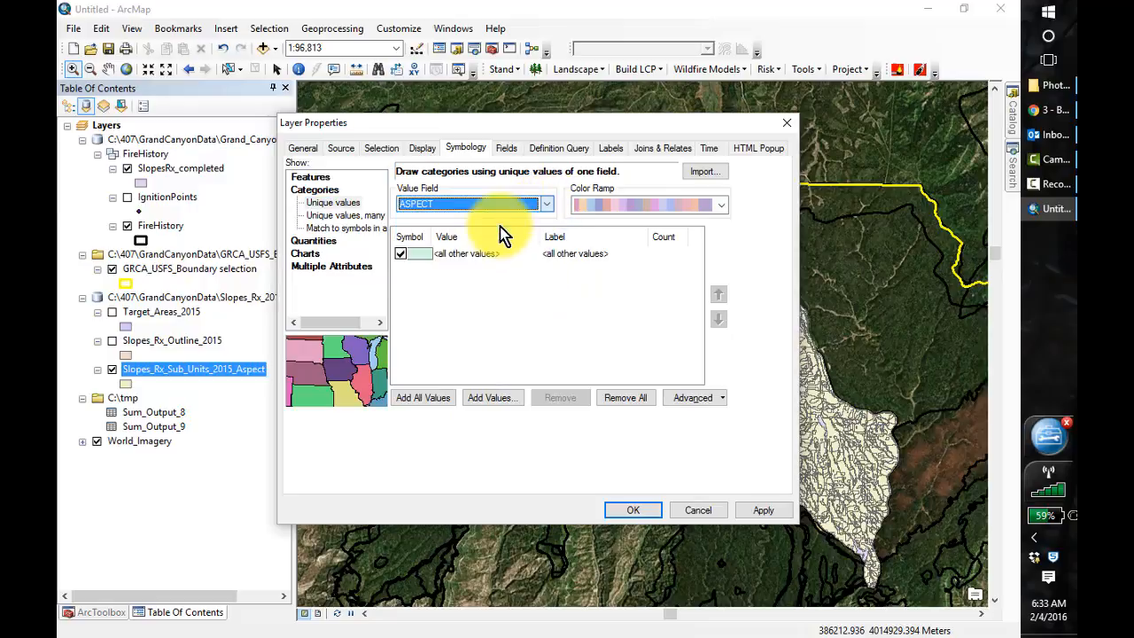
pyautogui.click(429, 397)
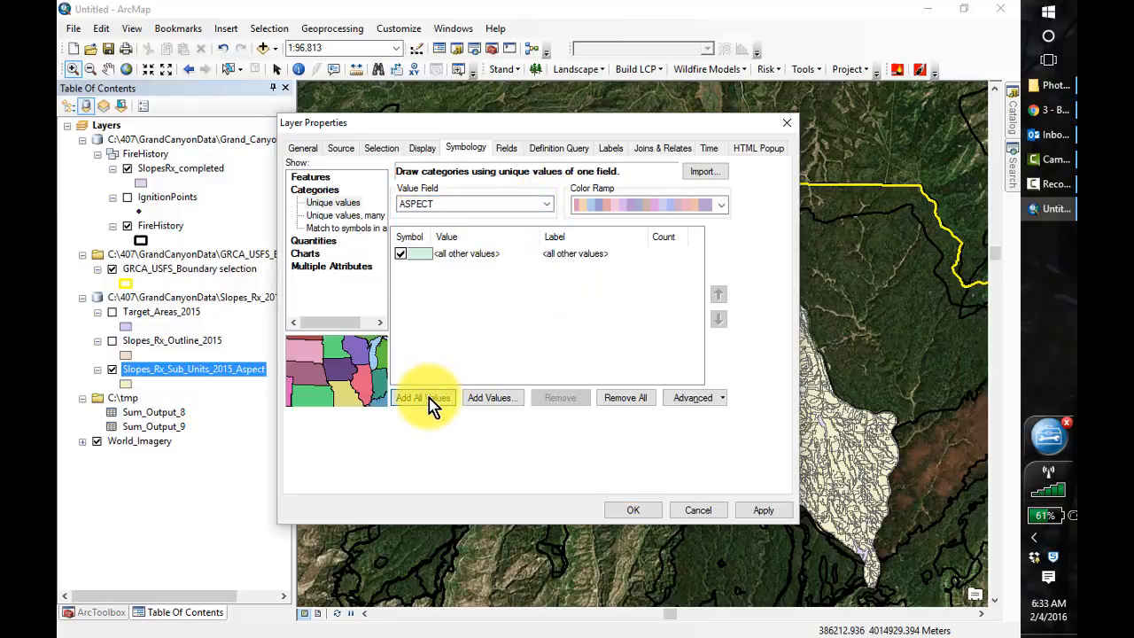
# Step: Try several color ramps on the aspect classes, ending with a muted ramp of greens, blues and purples
pyautogui.click(722, 206)
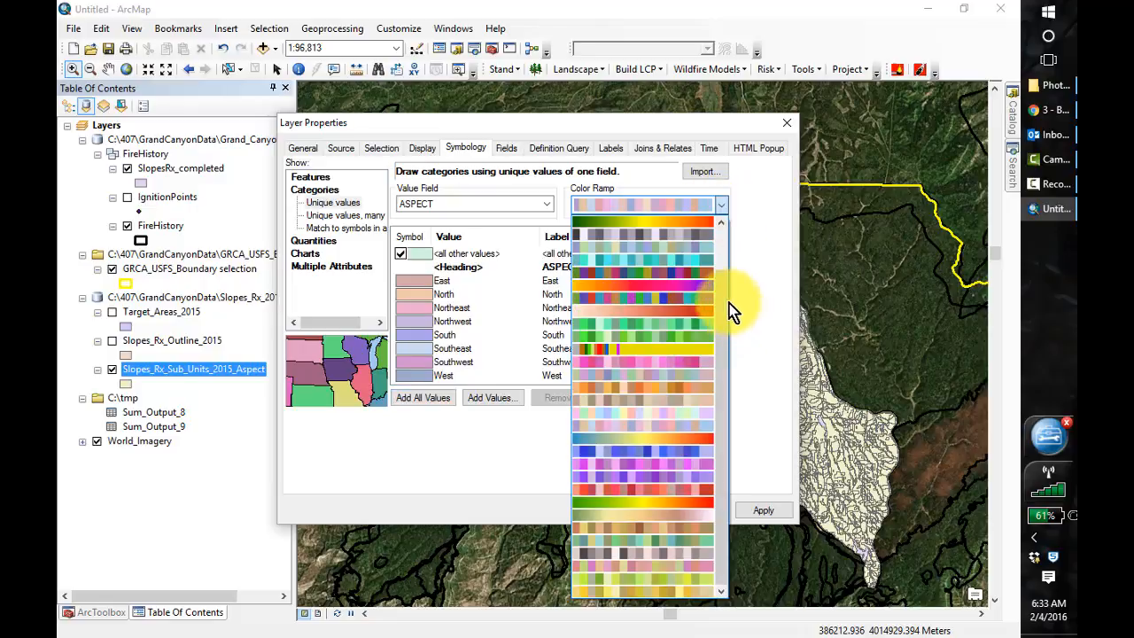
pyautogui.click(686, 270)
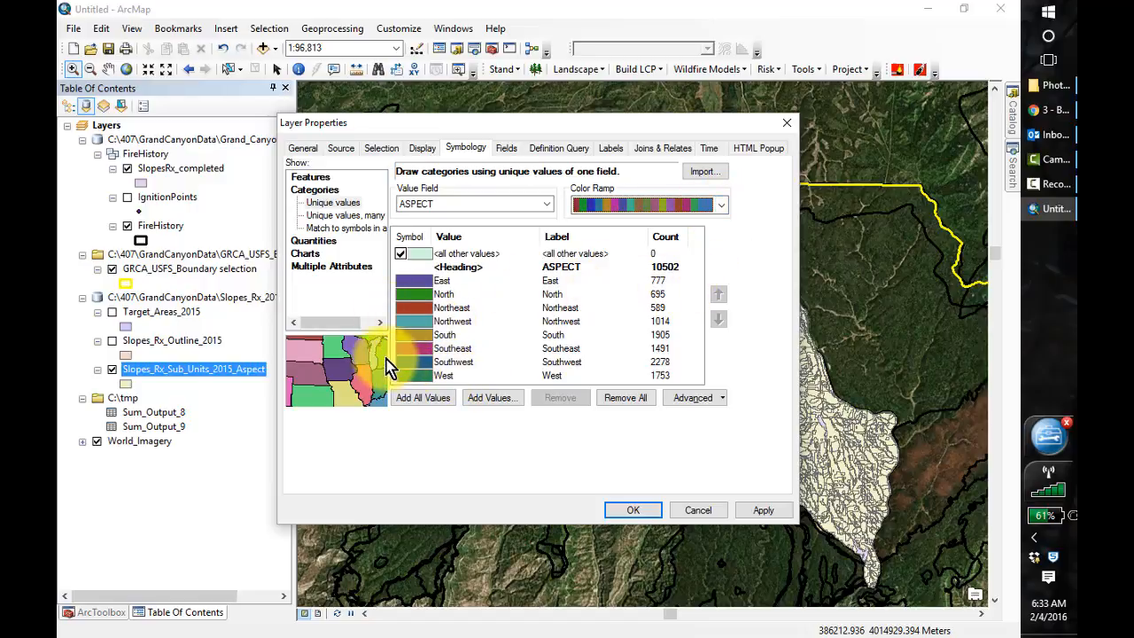
pyautogui.click(723, 205)
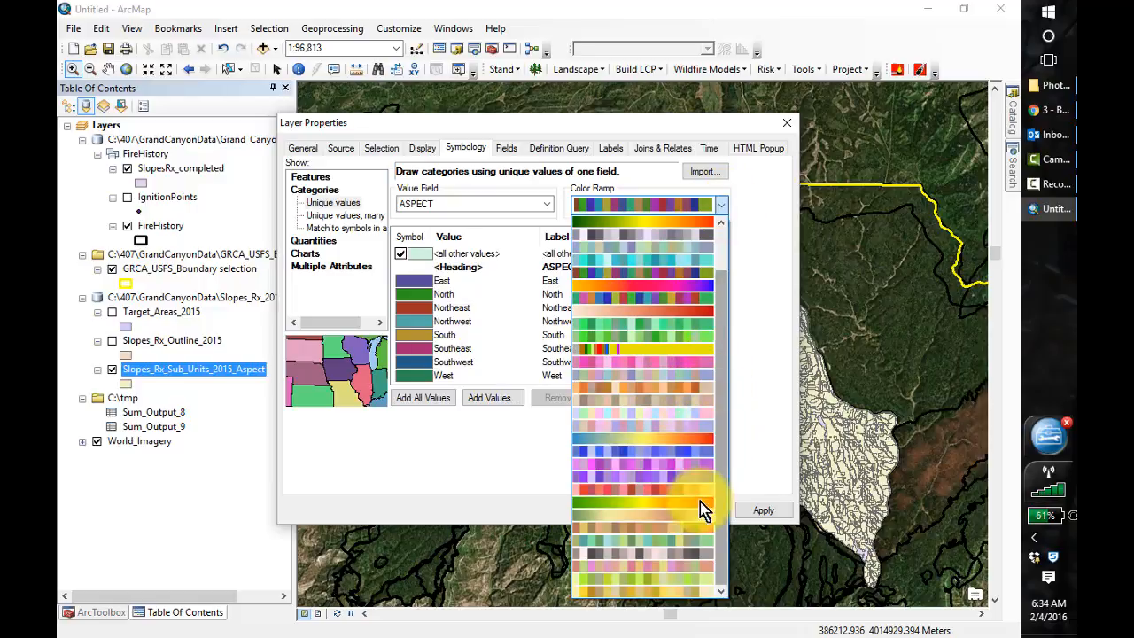
pyautogui.click(644, 255)
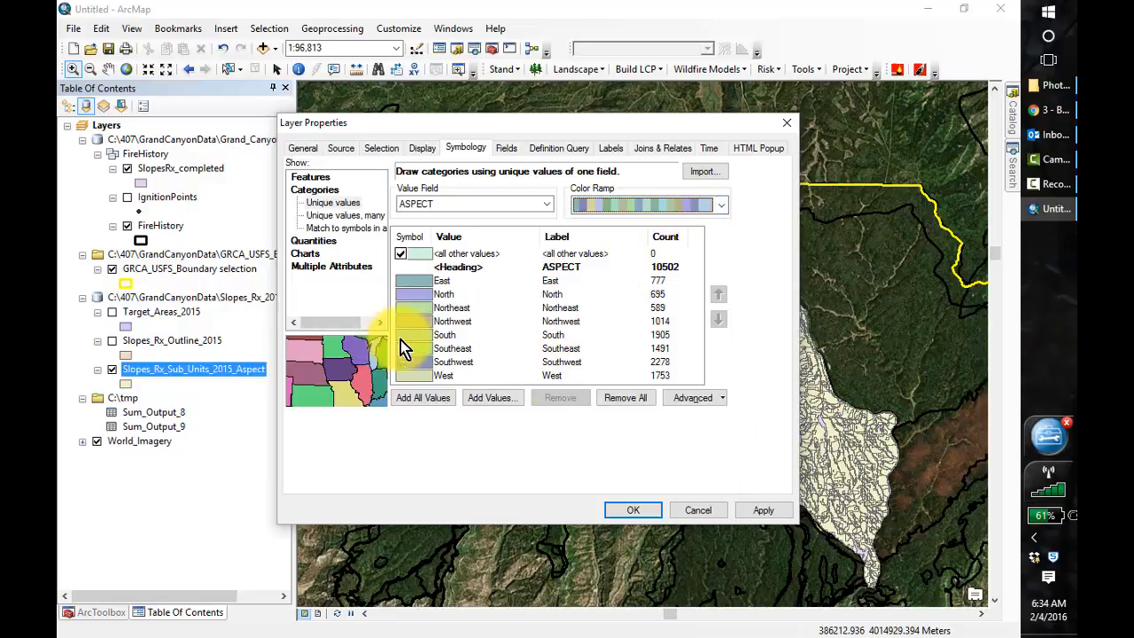
pyautogui.click(722, 210)
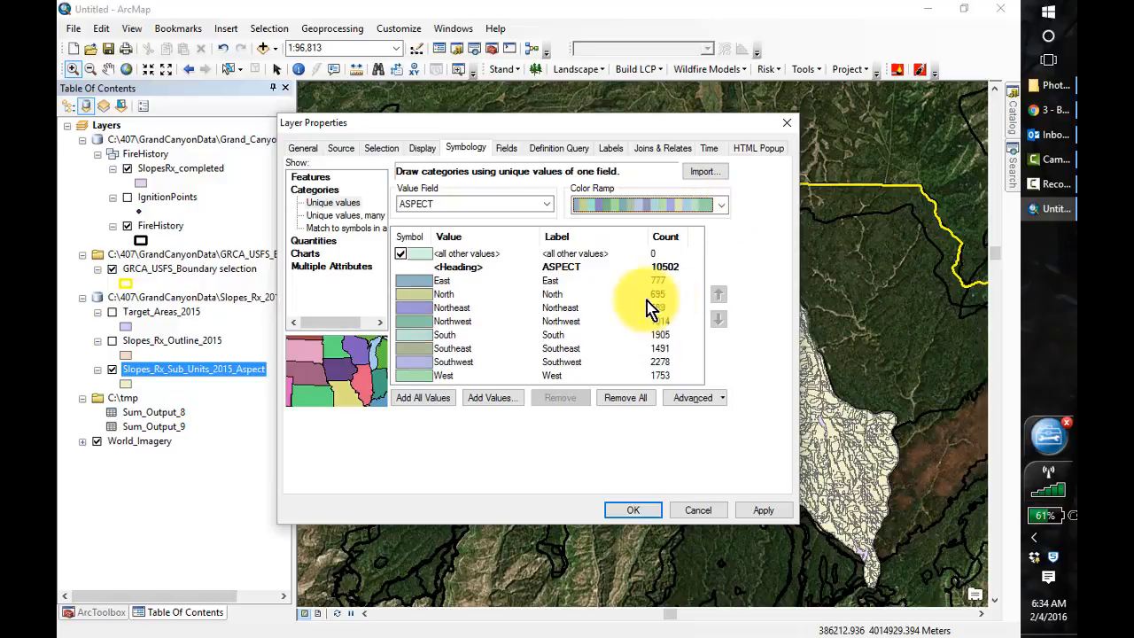
# Step: Set the fill color of the South aspect class to red and that of the Southeast class to orange
pyautogui.doubleClick(417, 335)
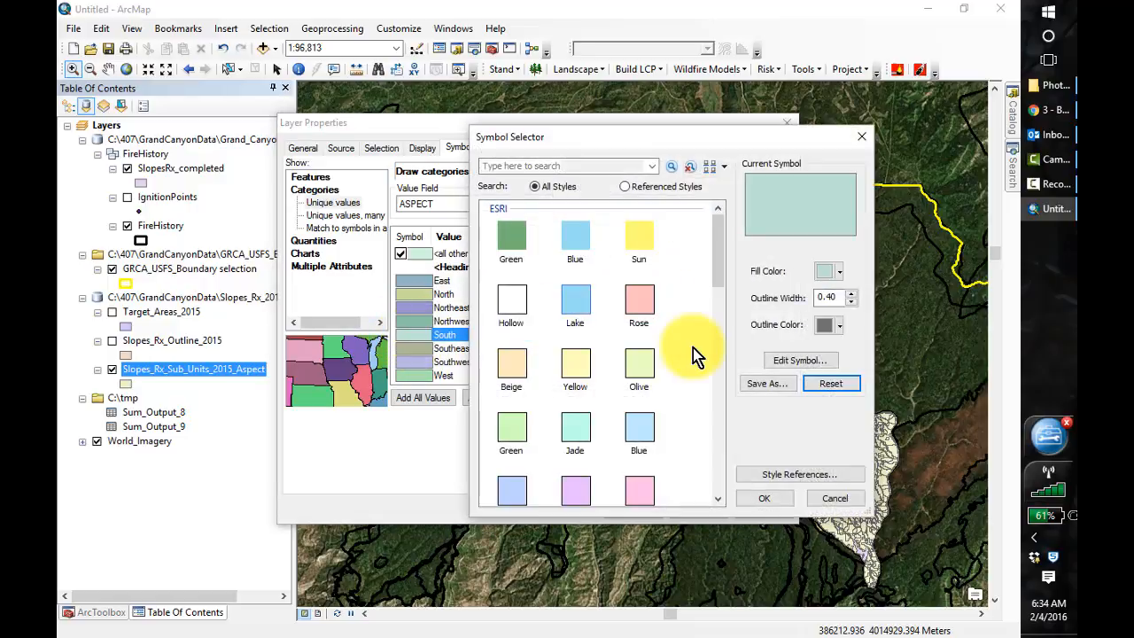
pyautogui.click(841, 273)
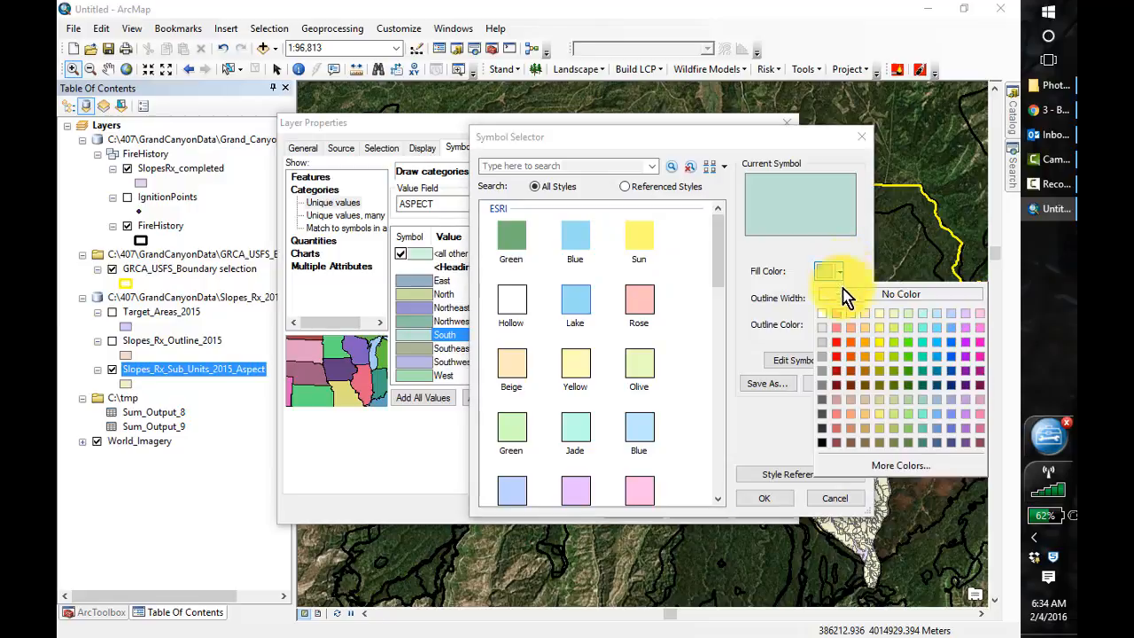
pyautogui.click(840, 357)
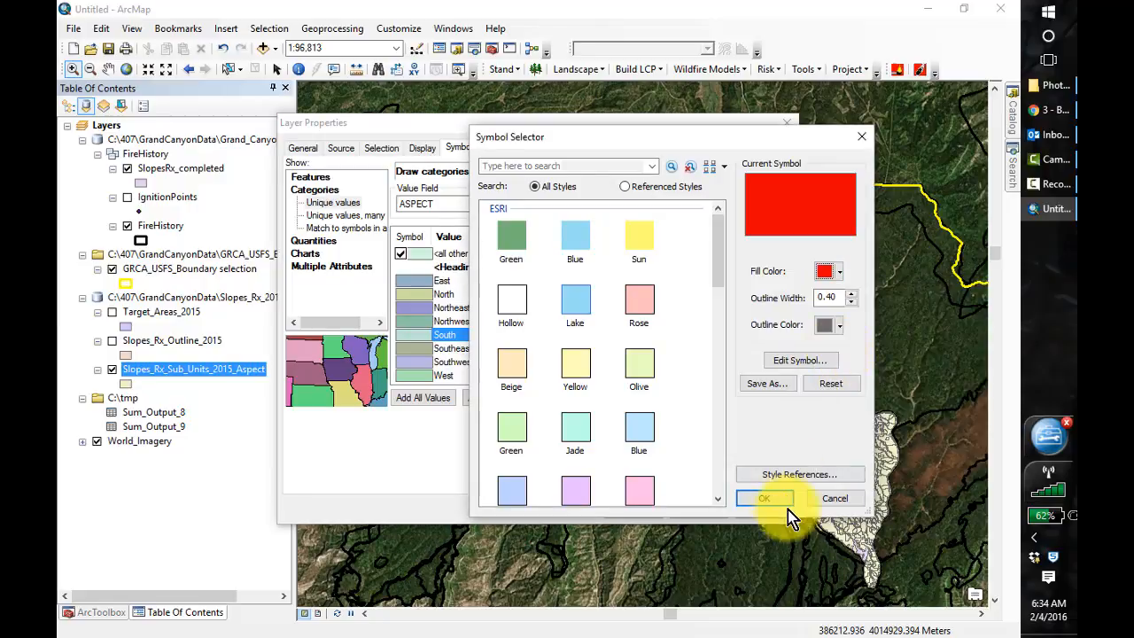
pyautogui.click(764, 498)
pyautogui.doubleClick(414, 349)
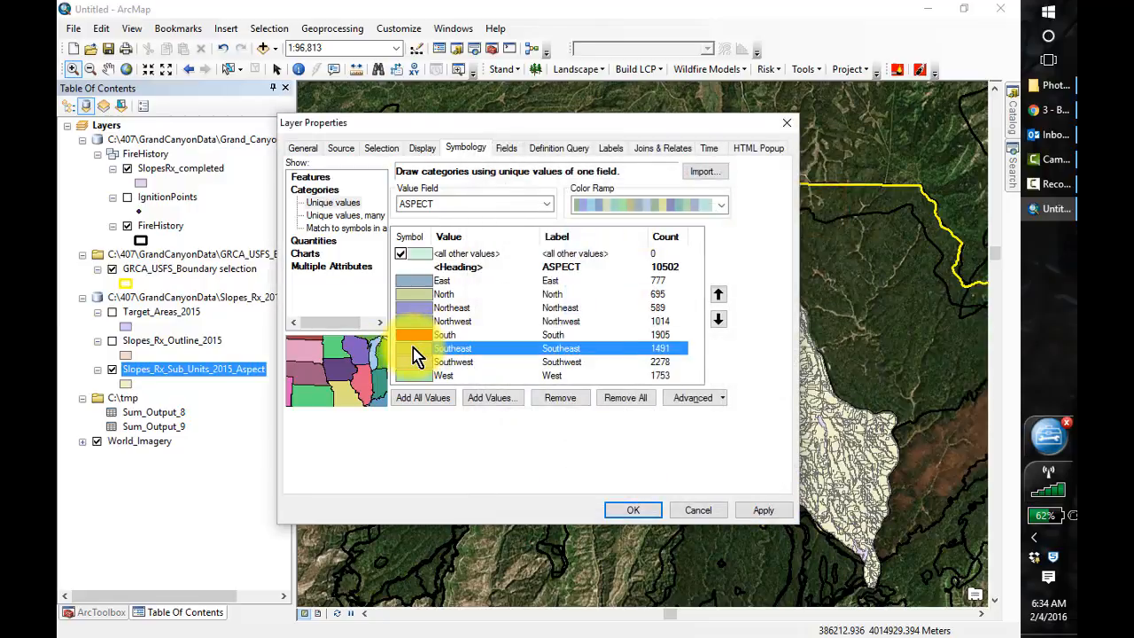
pyautogui.click(837, 272)
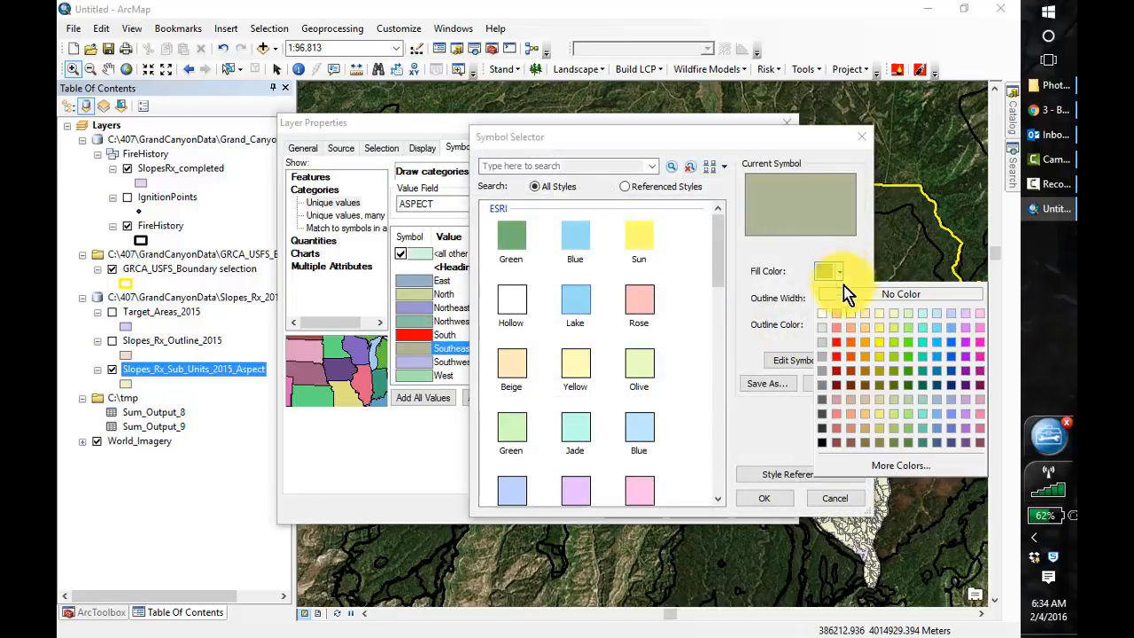
pyautogui.click(853, 359)
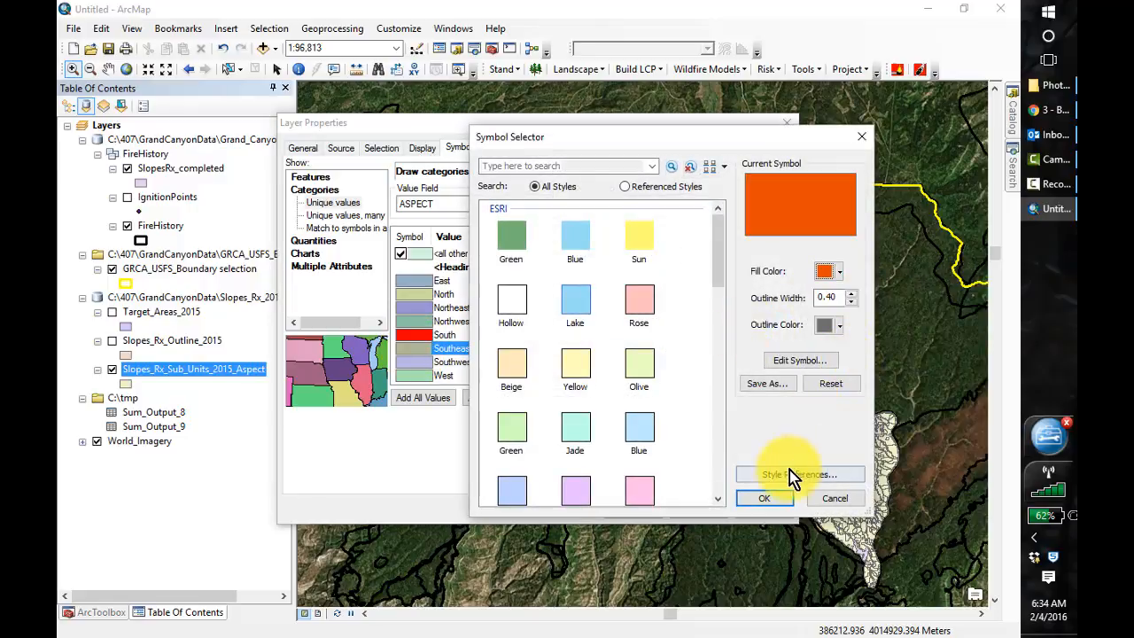
pyautogui.click(765, 499)
# Step: Open the symbol of the Southwest aspect class for editing
pyautogui.doubleClick(407, 361)
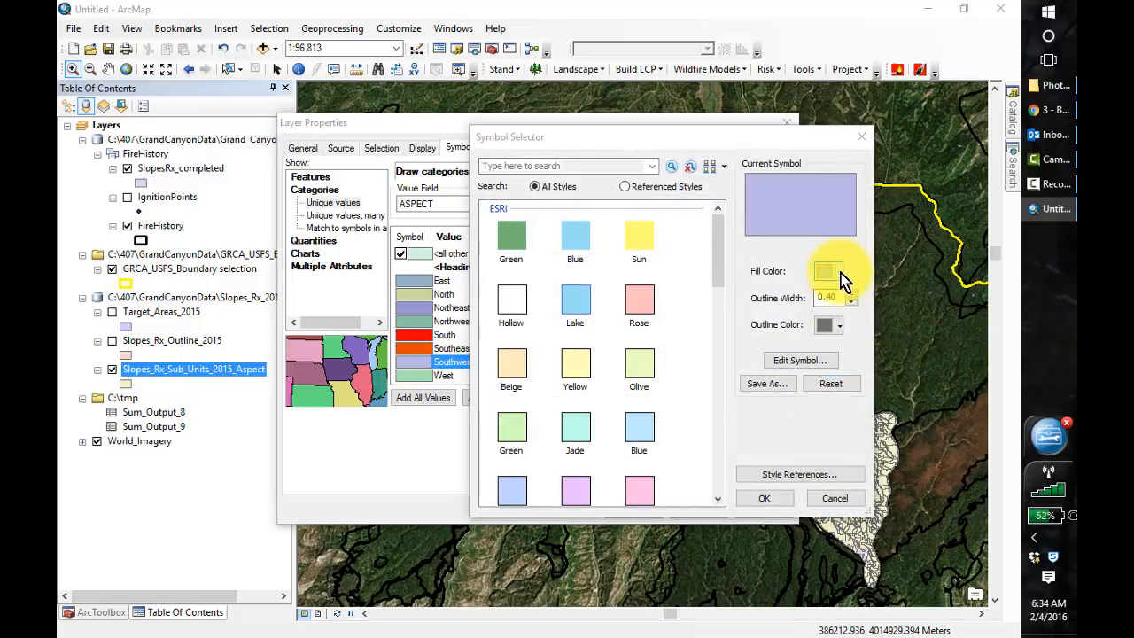
# Step: Fill the Southwest aspect class of the Slopes_Rx_Sub_Units_2015_Aspect layer with bright pink and apply the symbology
pyautogui.click(840, 275)
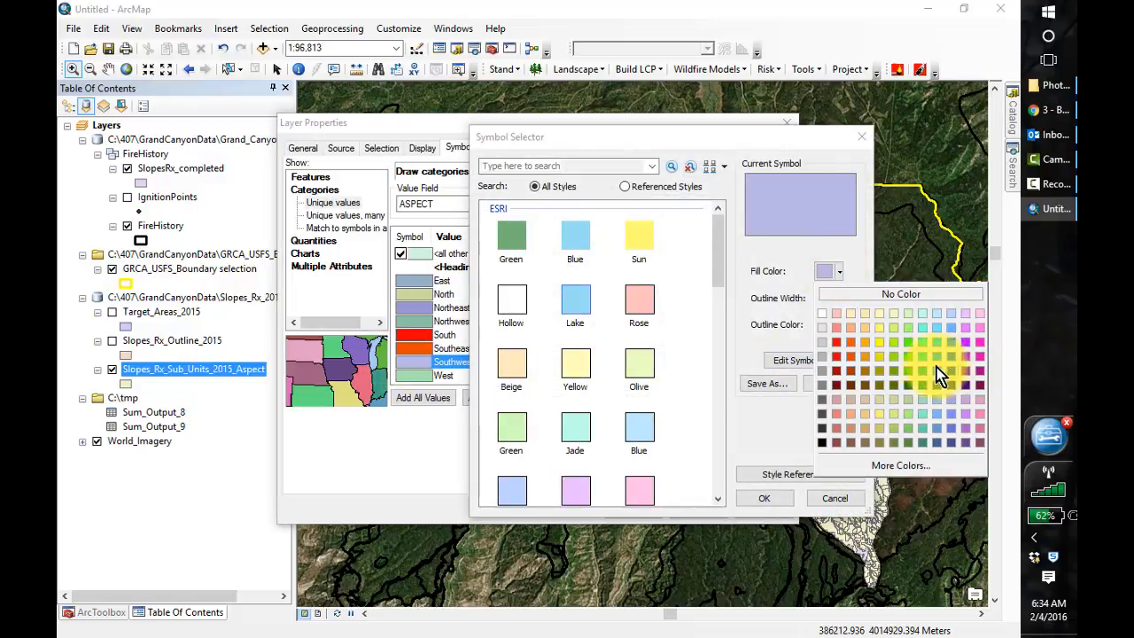
pyautogui.click(980, 359)
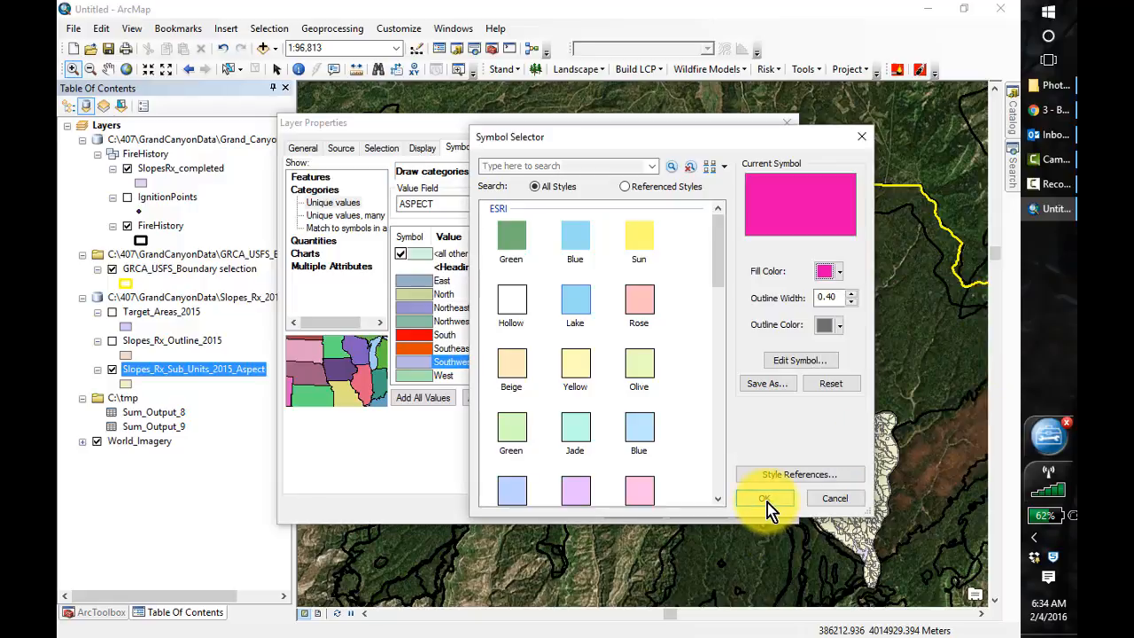
pyautogui.click(767, 502)
pyautogui.click(634, 512)
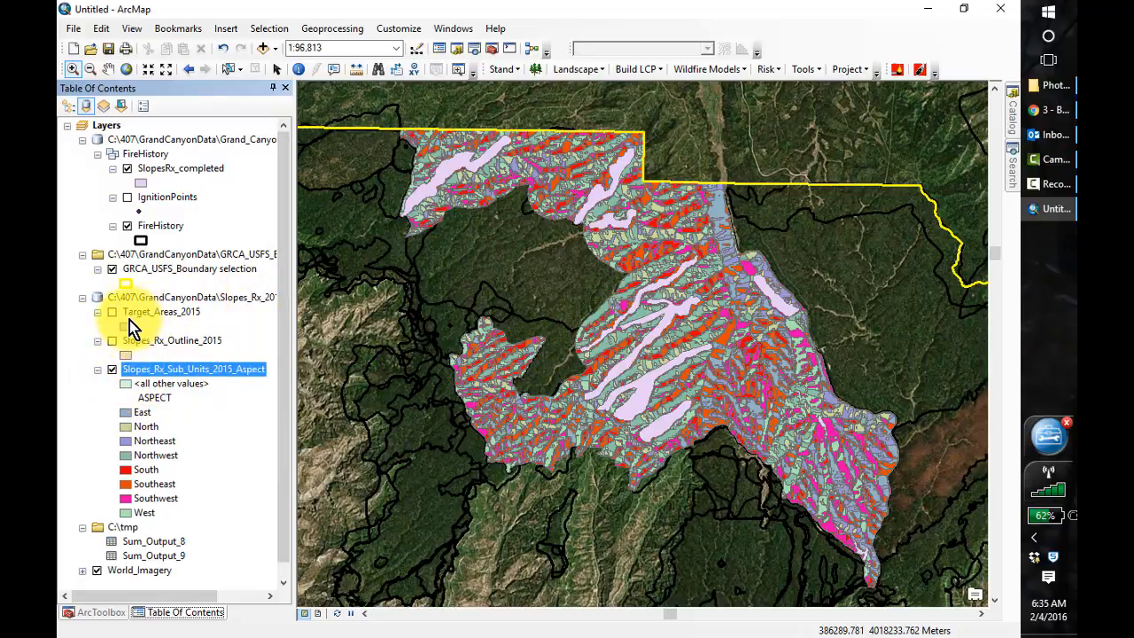
# Step: Symbolize the SlopesRx_completed layer as Hollow with a blue outline of width 2
pyautogui.click(140, 183)
pyautogui.click(512, 304)
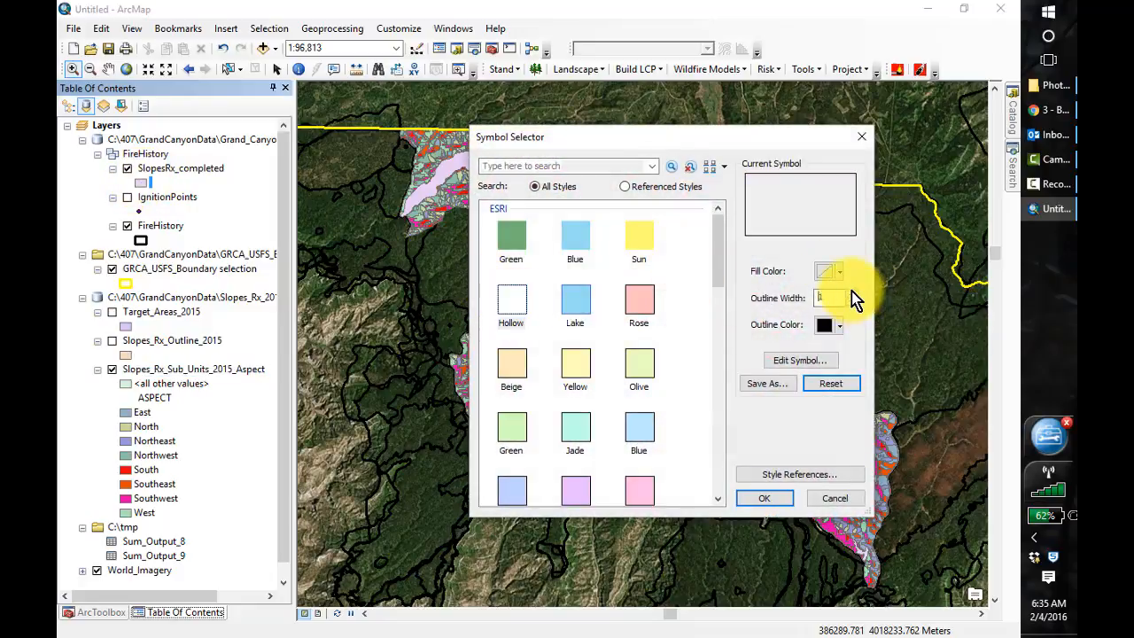
pyautogui.click(839, 326)
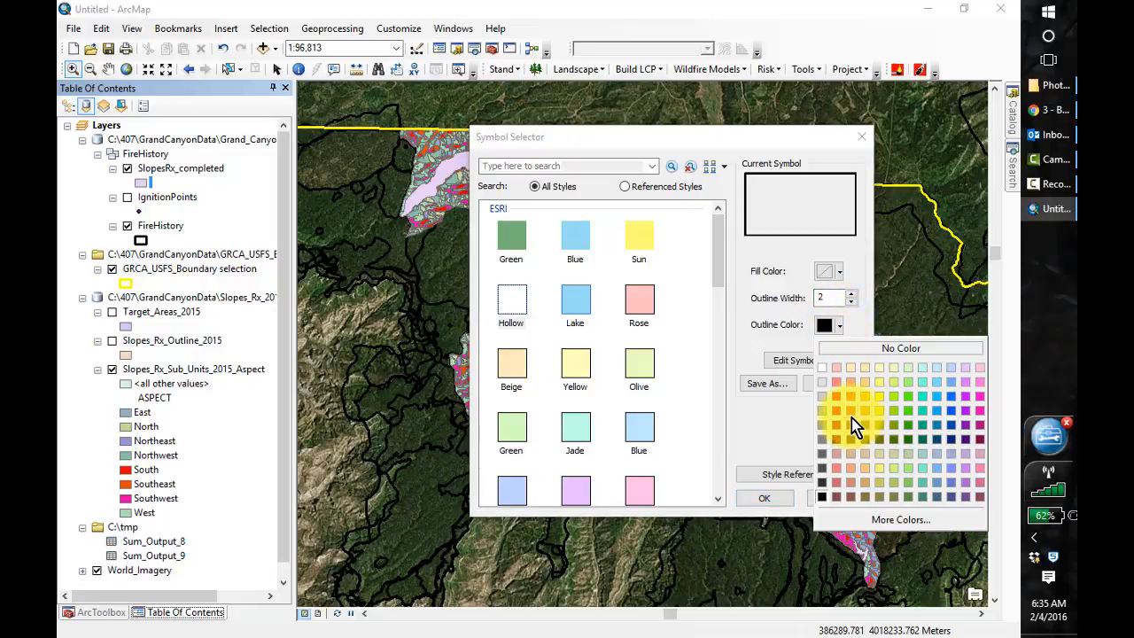
pyautogui.click(954, 426)
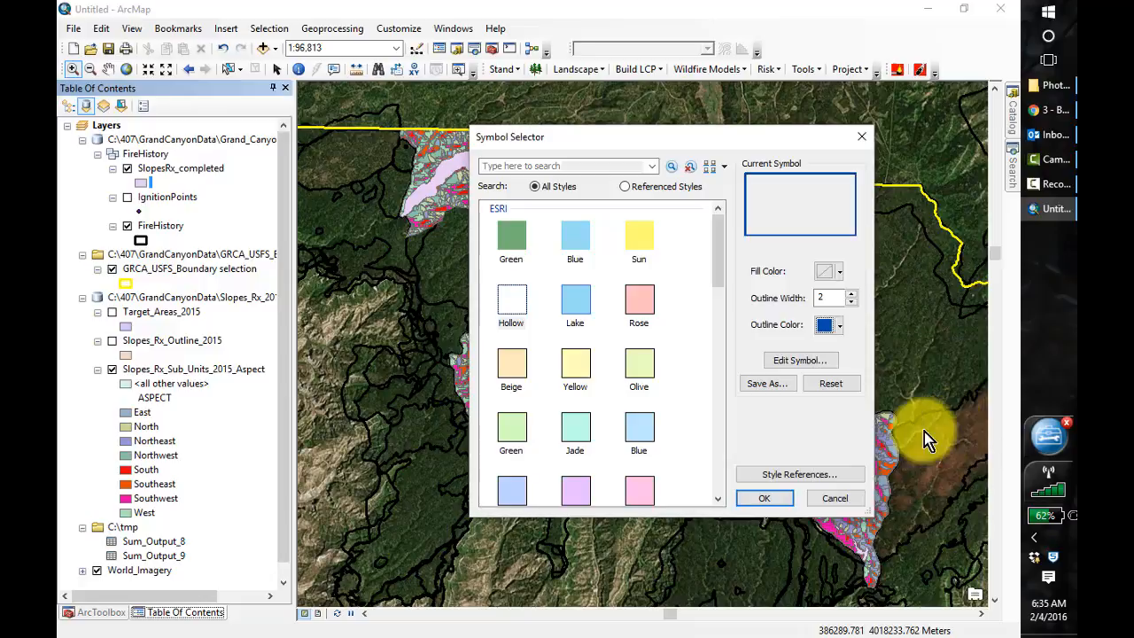
pyautogui.click(766, 499)
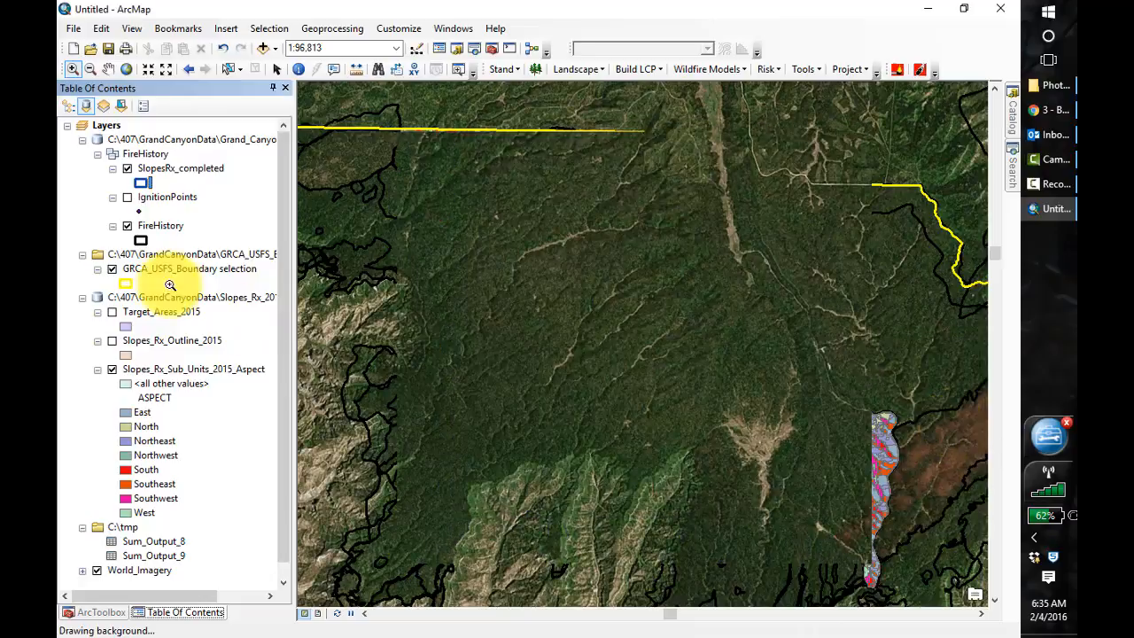
# Step: Symbolize the Target_Areas_2015 layer as Hollow with a dark green outline of width 2, and display it on the map
pyautogui.click(125, 327)
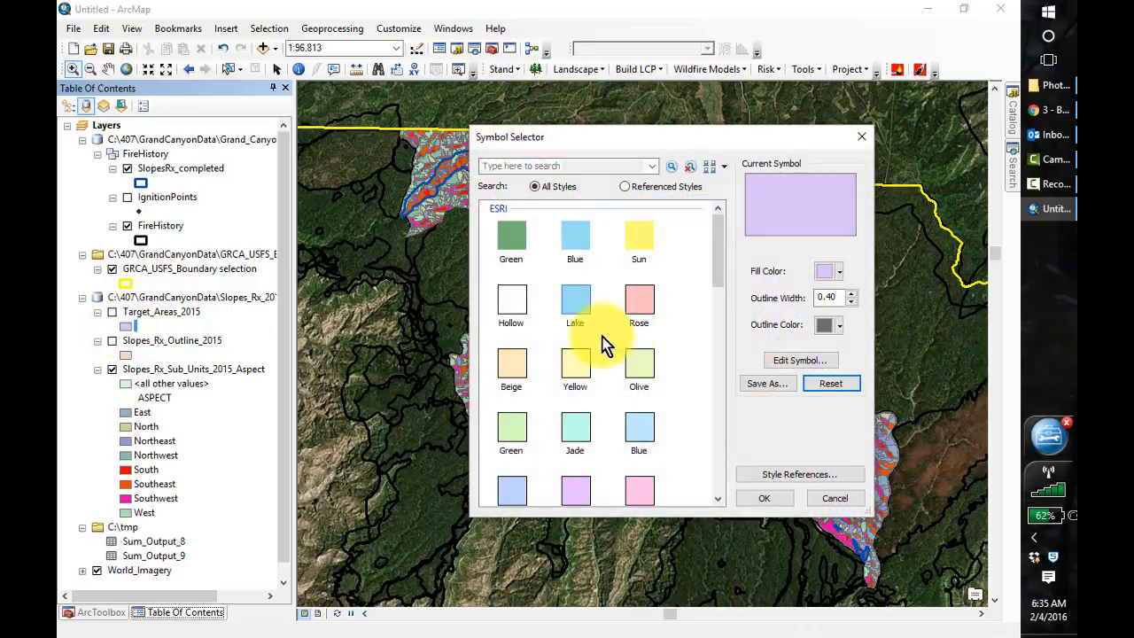
pyautogui.click(510, 304)
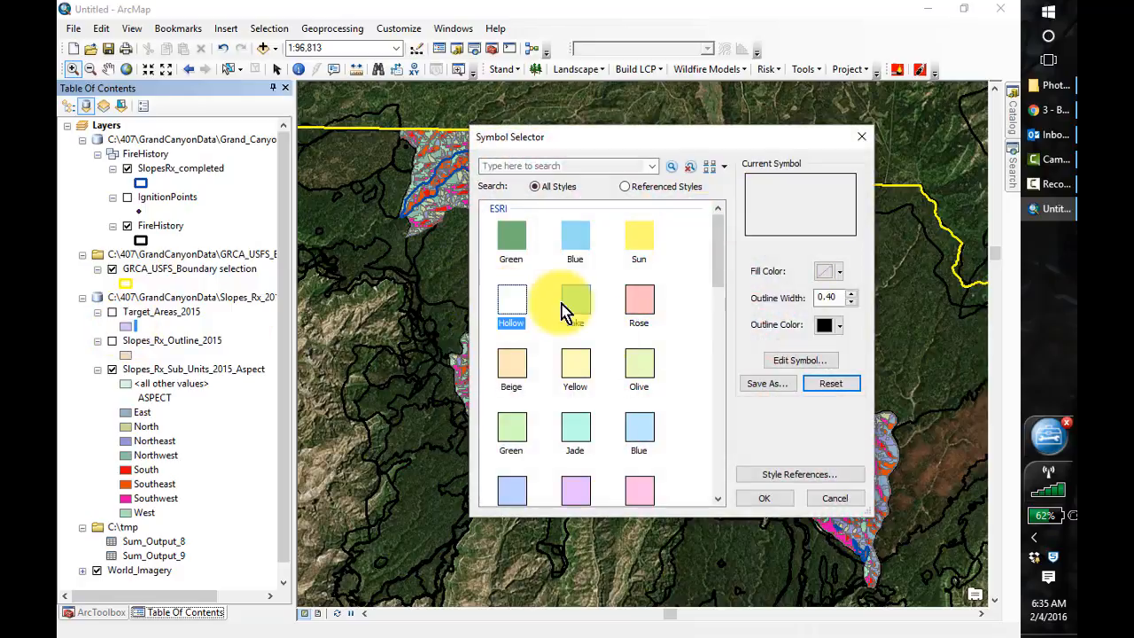
pyautogui.click(840, 328)
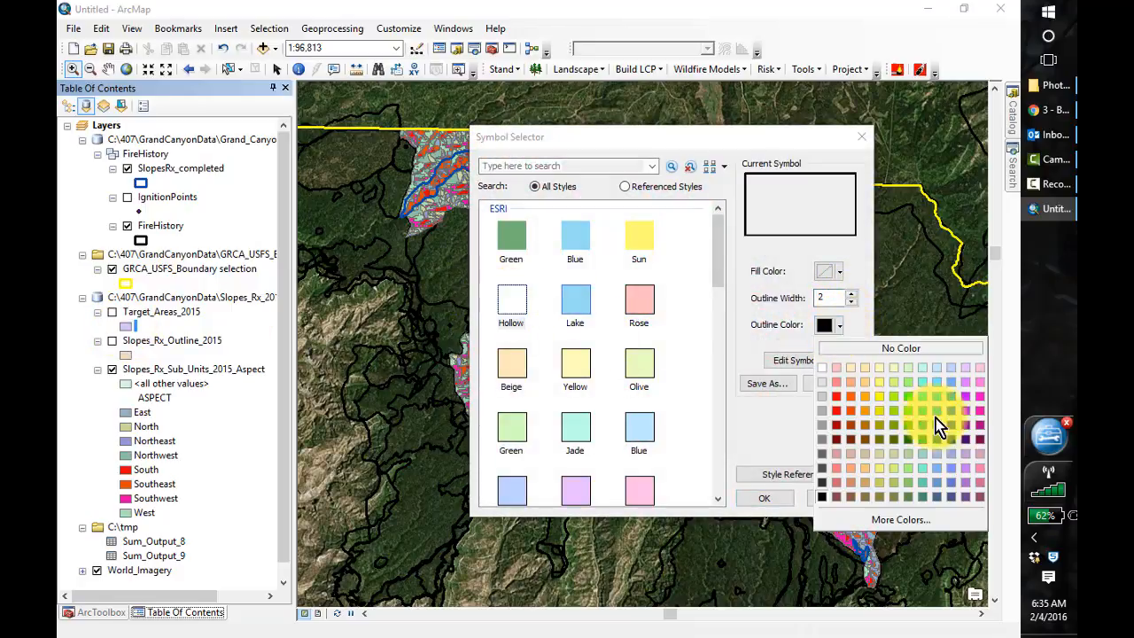
pyautogui.click(894, 438)
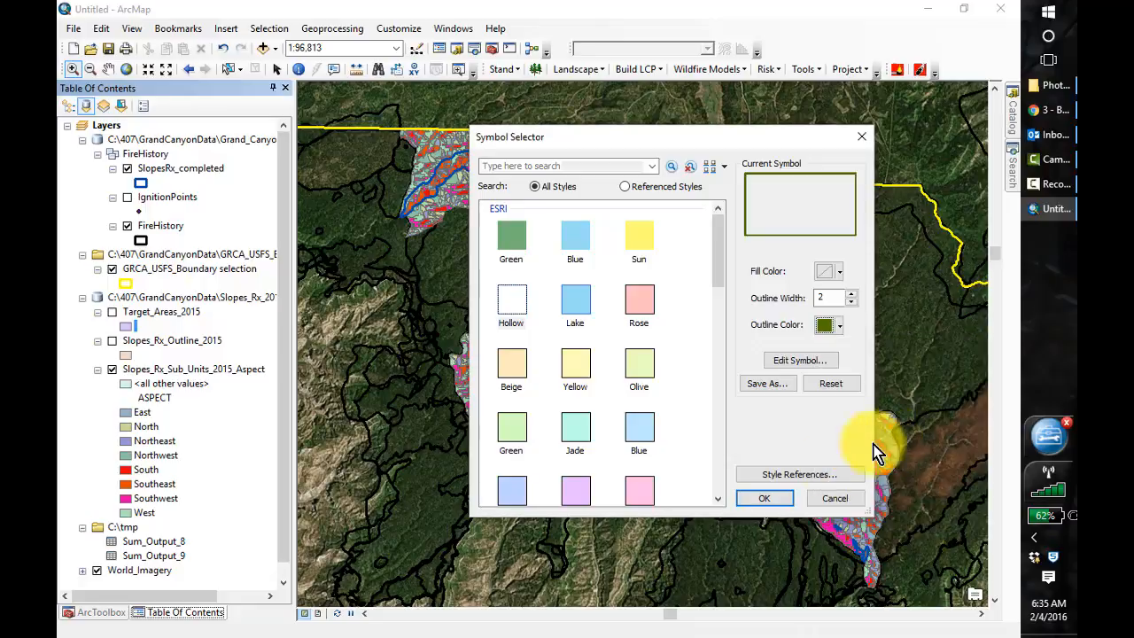
pyautogui.click(769, 498)
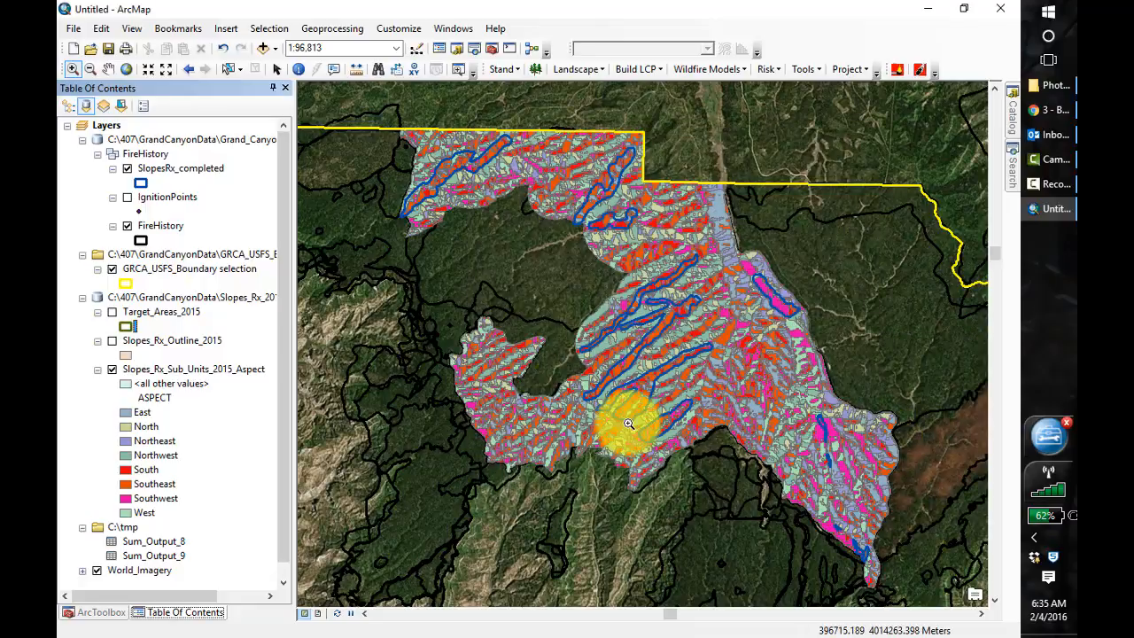
pyautogui.click(113, 313)
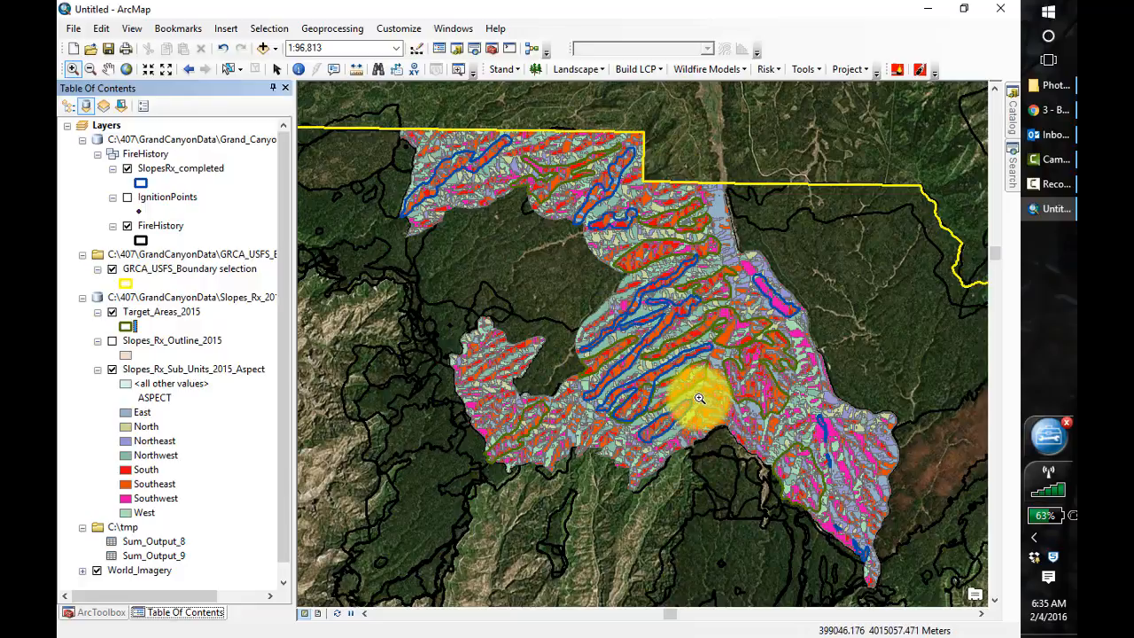
# Step: Examine up close how the completed and target burn areas in the central slopes align with the aspect classes
pyautogui.click(72, 69)
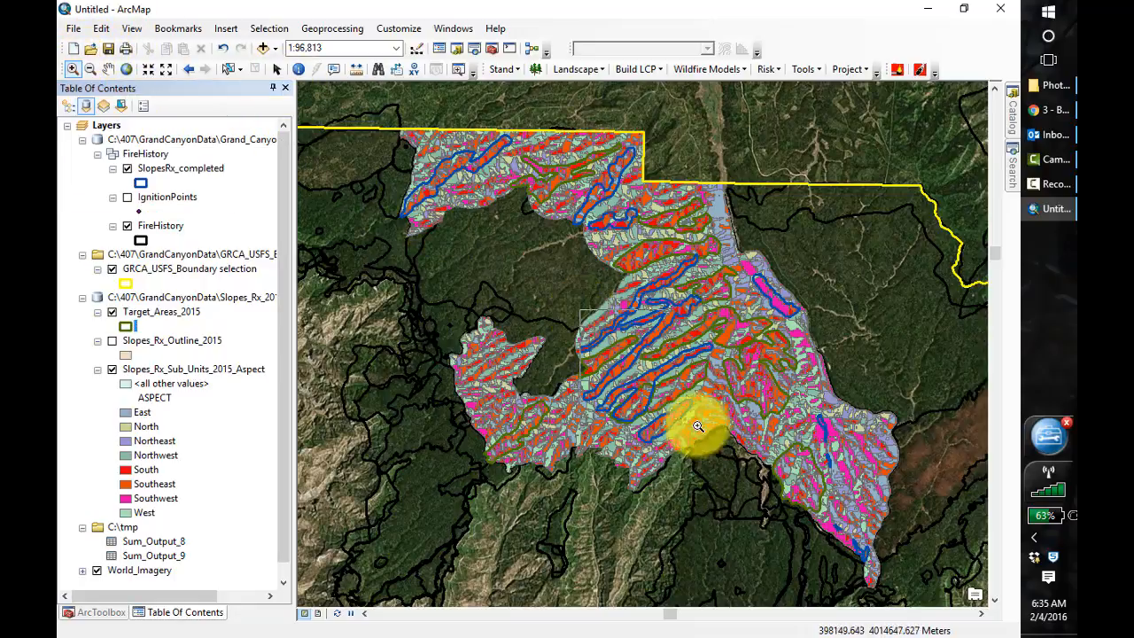
pyautogui.click(722, 442)
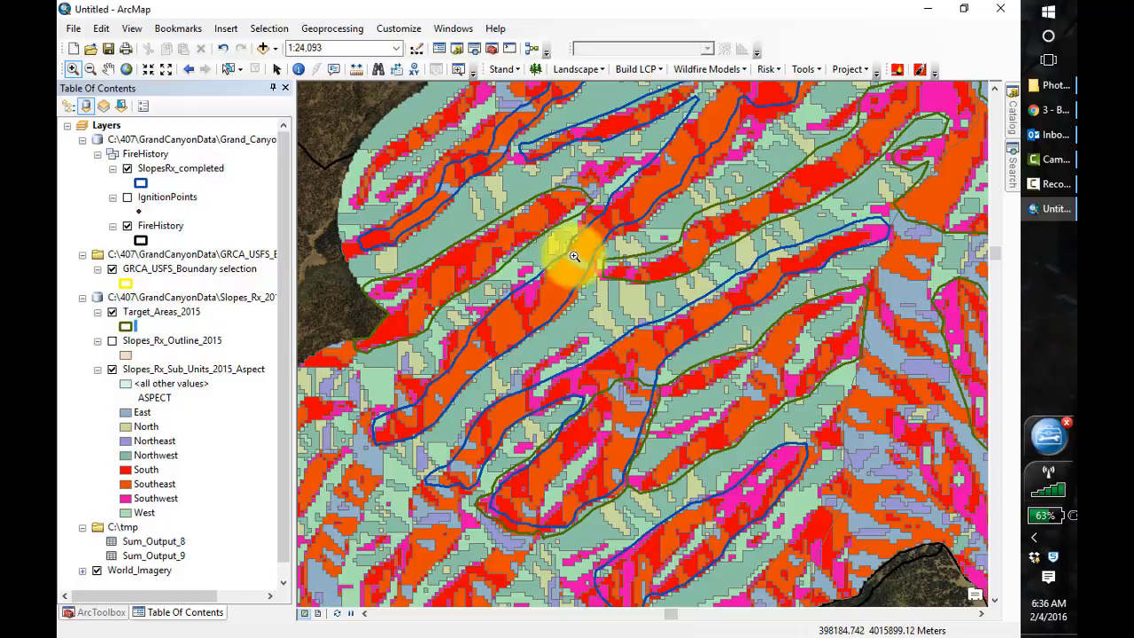
pyautogui.click(166, 68)
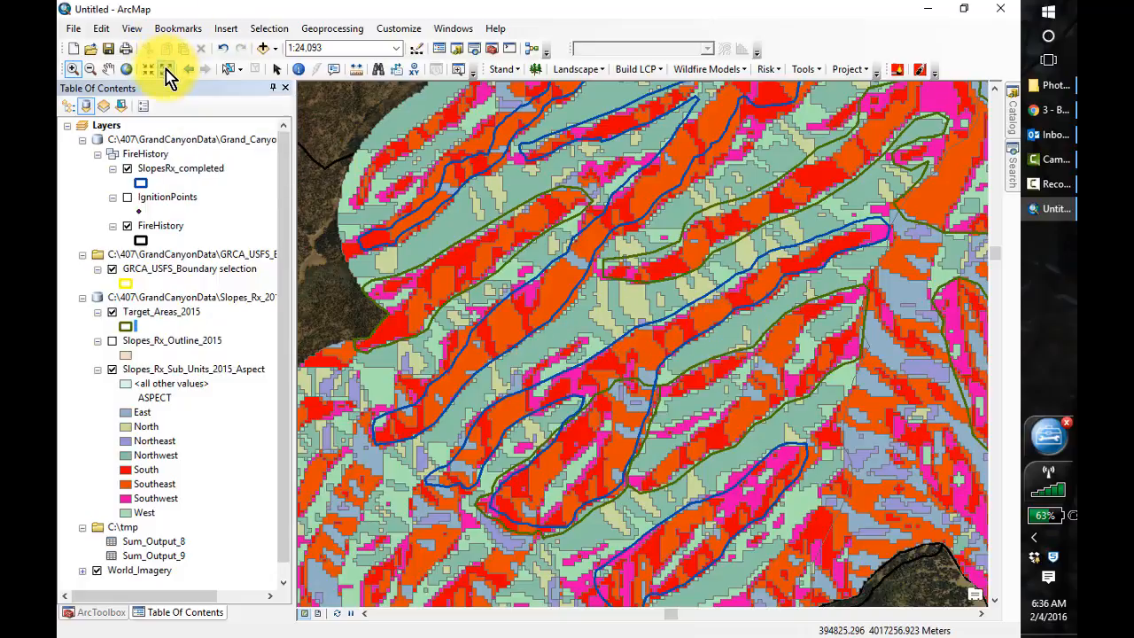
pyautogui.click(168, 71)
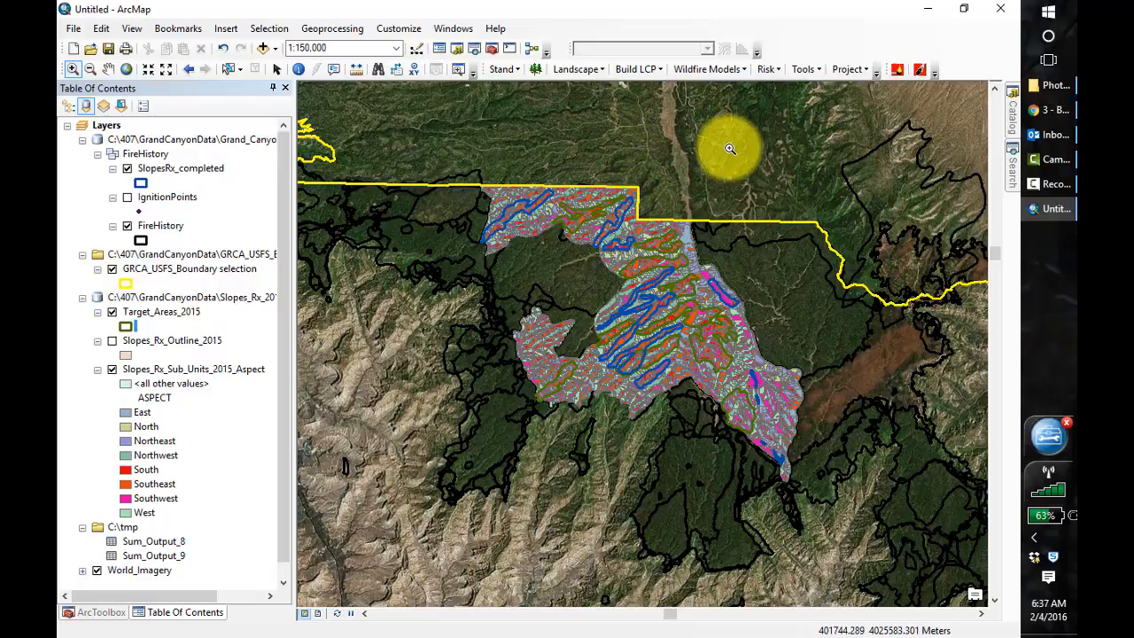
# Step: Hide the aspect sub-units, Target_Areas_2015, GRCA_USFS_Boundary selection and FireHistory layers, leaving only SlopesRx_completed over the imagery
pyautogui.click(113, 370)
pyautogui.click(112, 314)
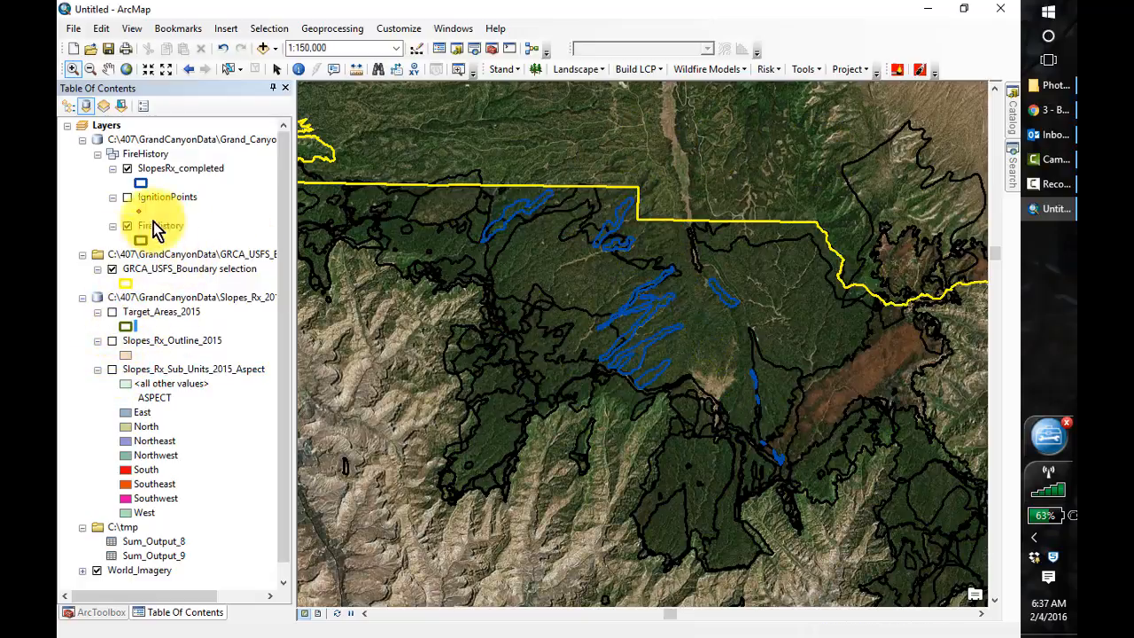
pyautogui.click(113, 270)
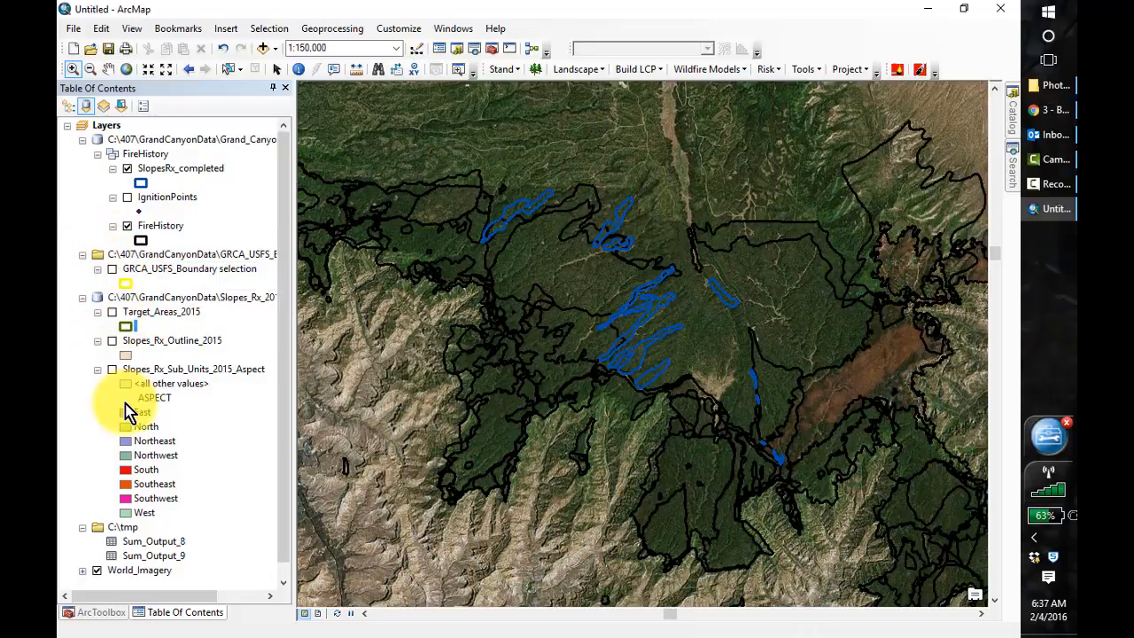
pyautogui.click(127, 227)
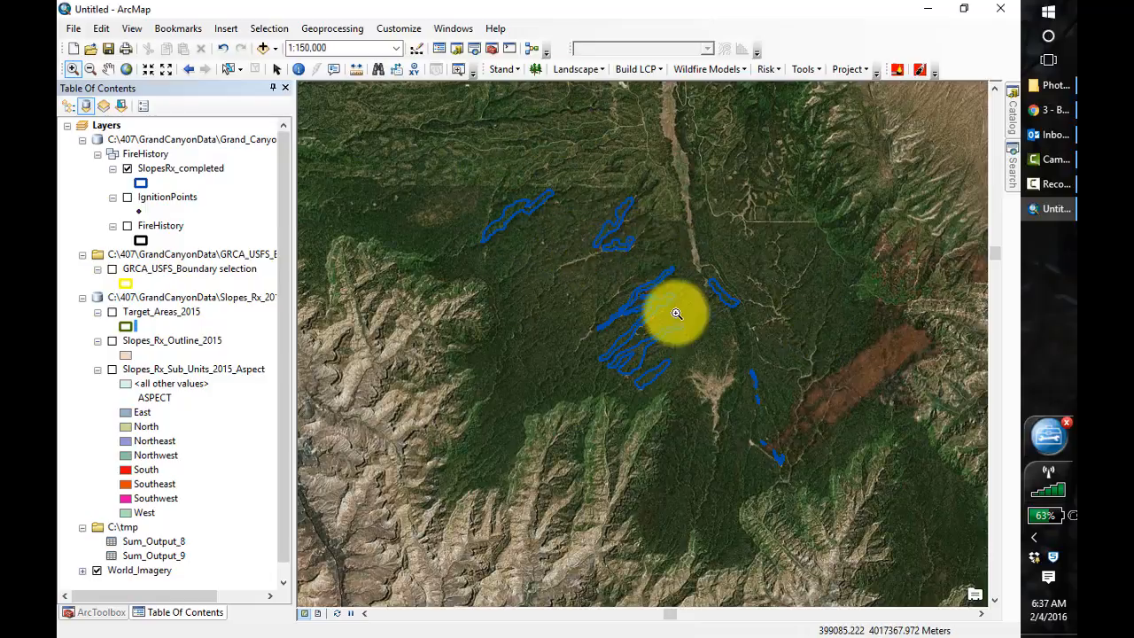
# Step: Display the GRCA_USFS_Boundary selection and FireHistory layers again
pyautogui.click(112, 269)
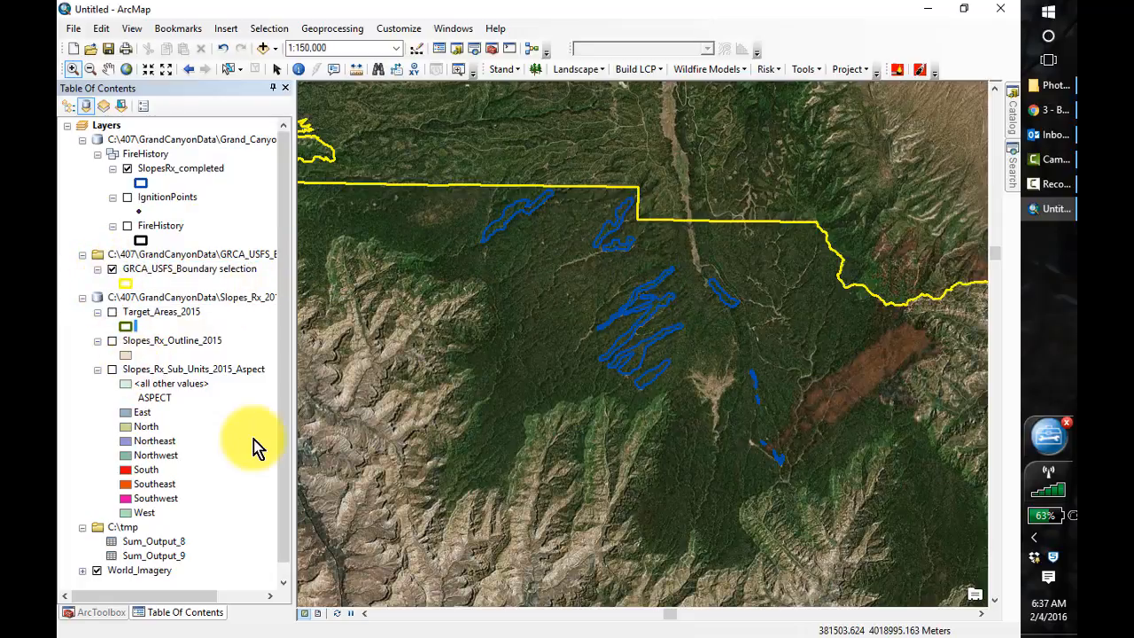
pyautogui.click(128, 227)
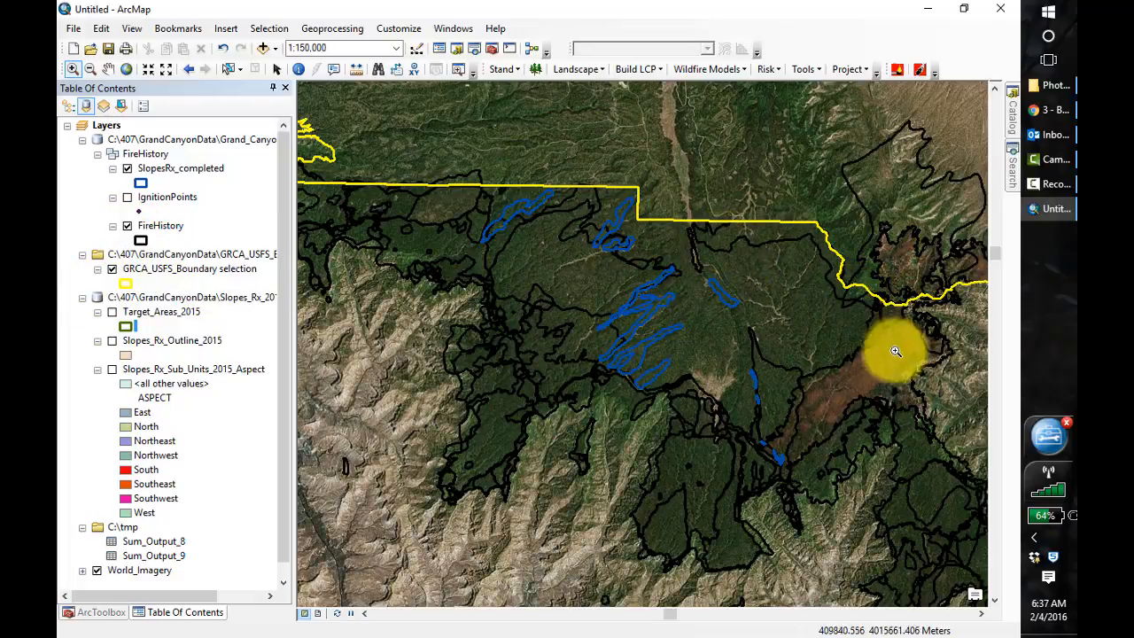
# Step: Select the 2012 Thompson Rx record in the FireHistory attribute table, close the table, and display the IgnitionPoints layer
pyautogui.rightClick(160, 237)
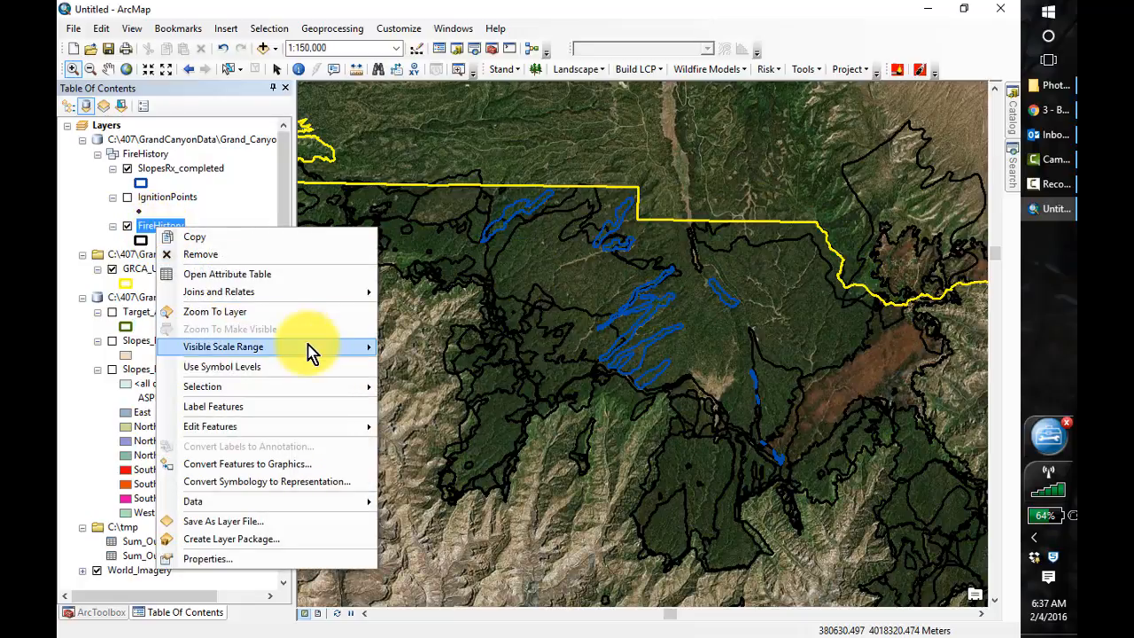
pyautogui.click(245, 282)
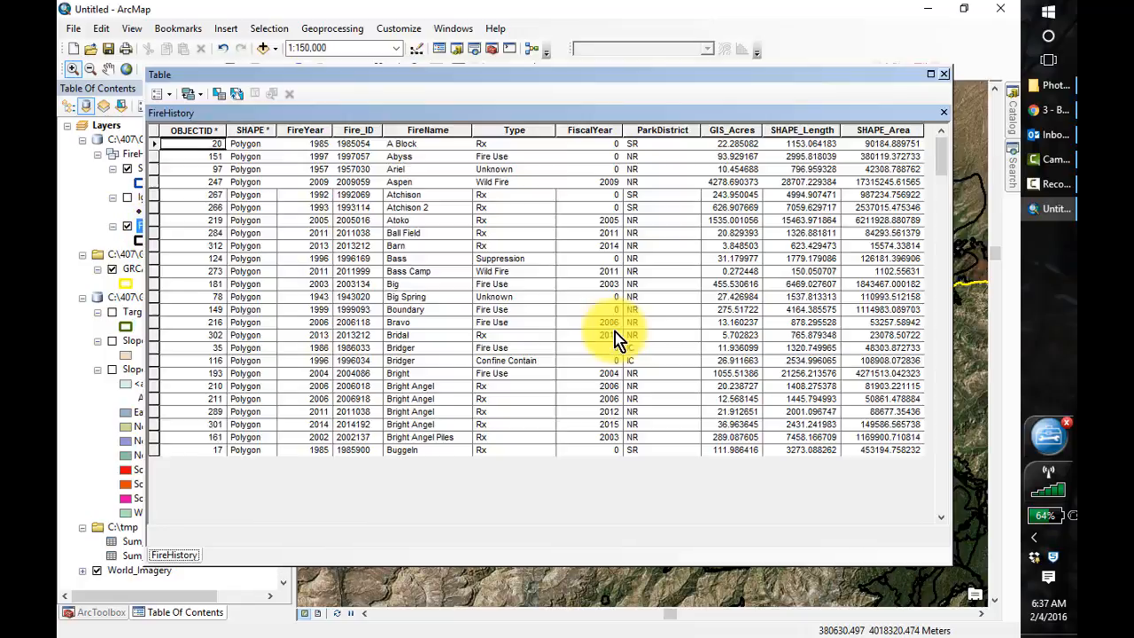
pyautogui.moveTo(946, 172); pyautogui.dragTo(946, 434)
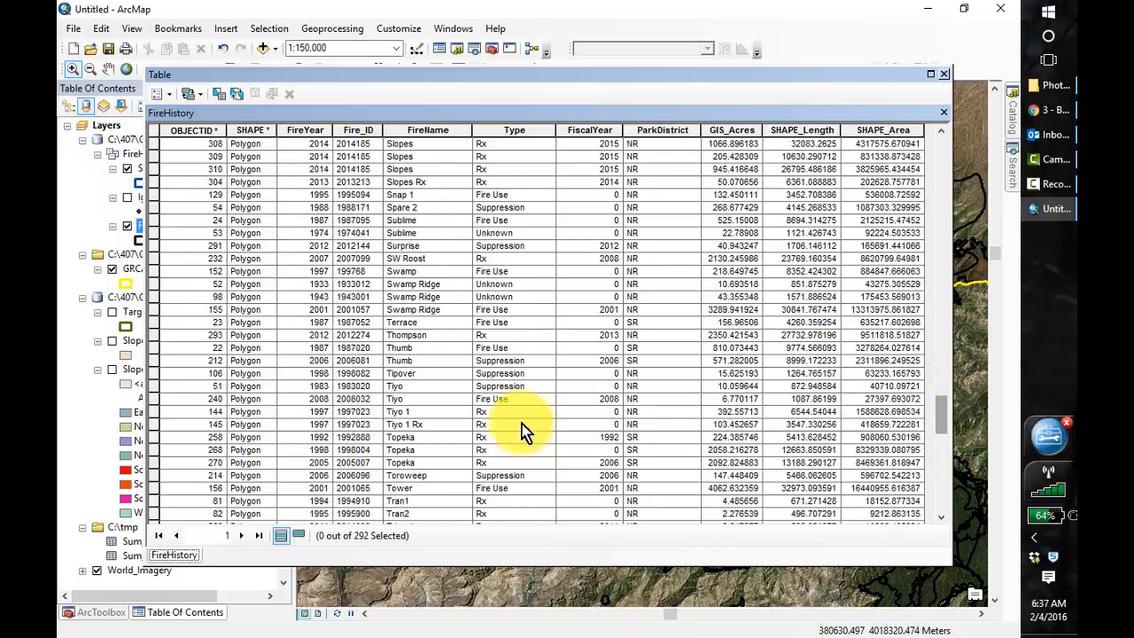
pyautogui.click(156, 337)
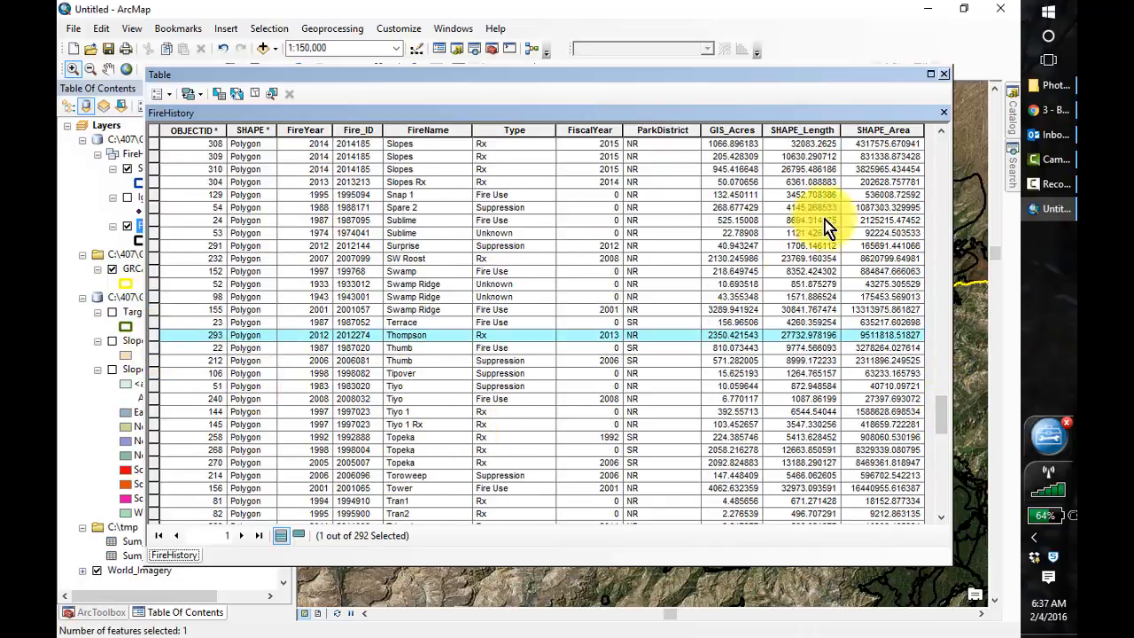
pyautogui.click(944, 75)
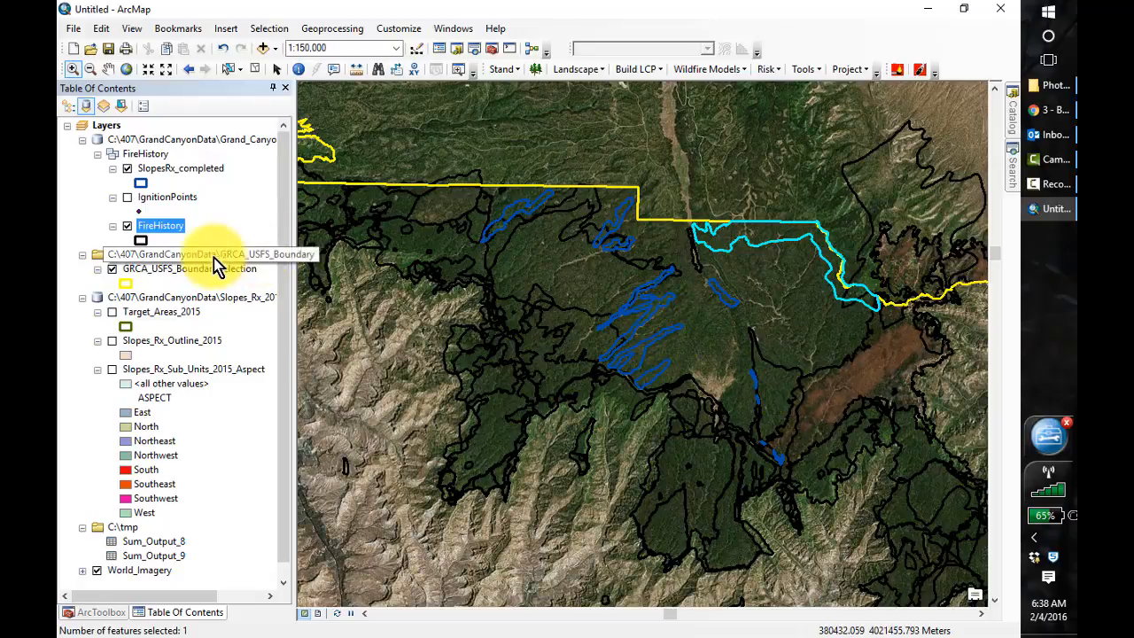
pyautogui.click(128, 198)
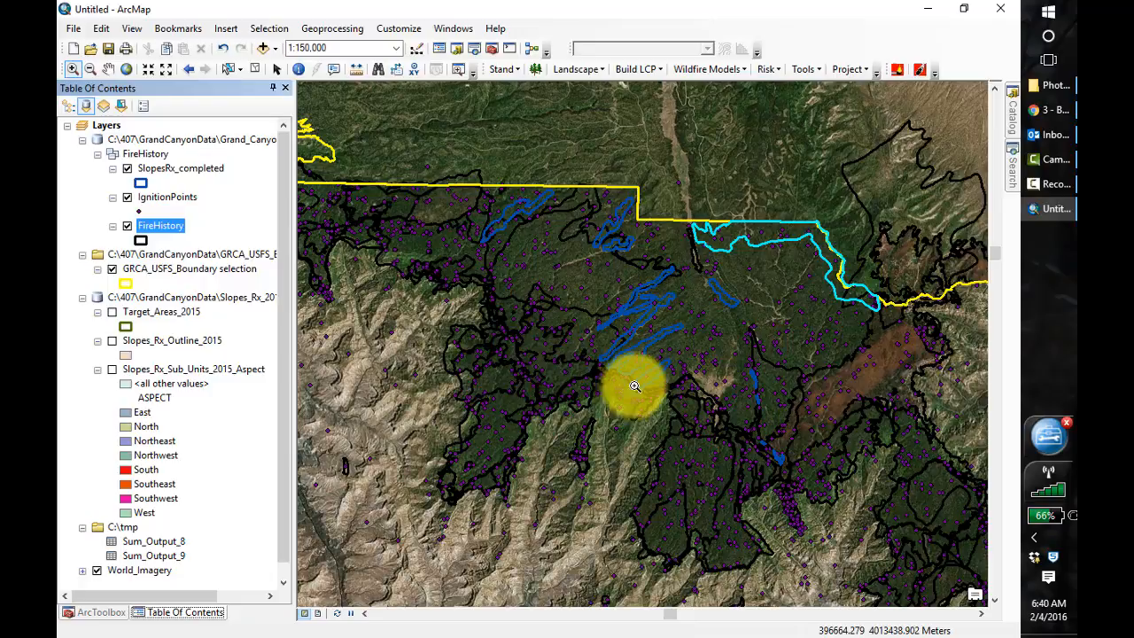
# Step: Check the Lab 3 Base Layers course page in Chrome, and return to ArcMap to inspect the central completed slope units up close
pyautogui.click(1051, 109)
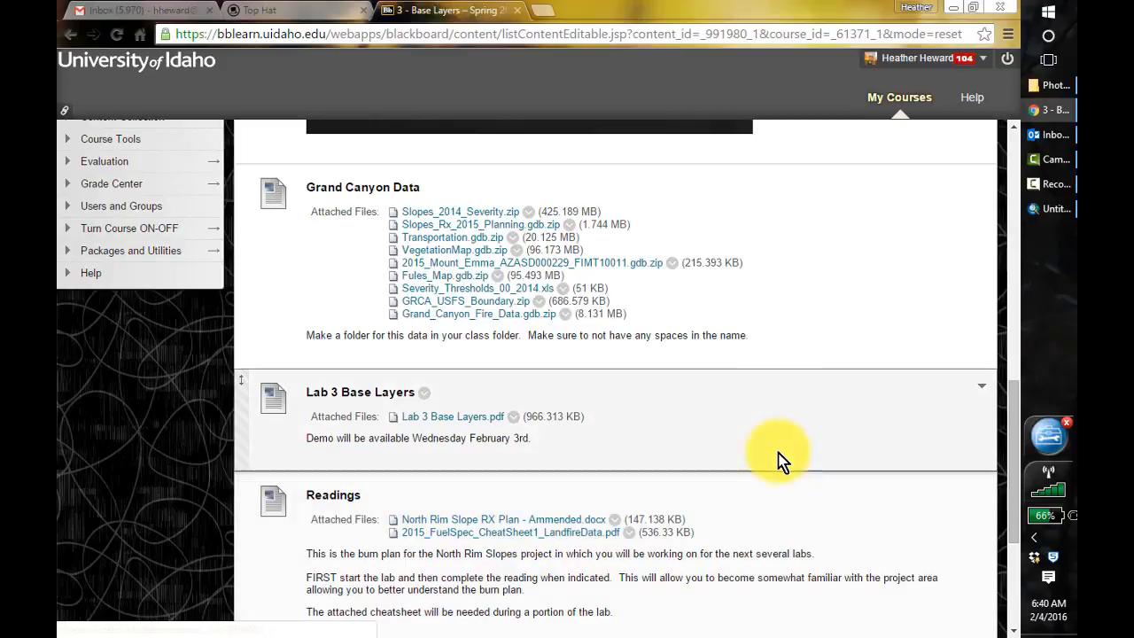
pyautogui.click(1070, 214)
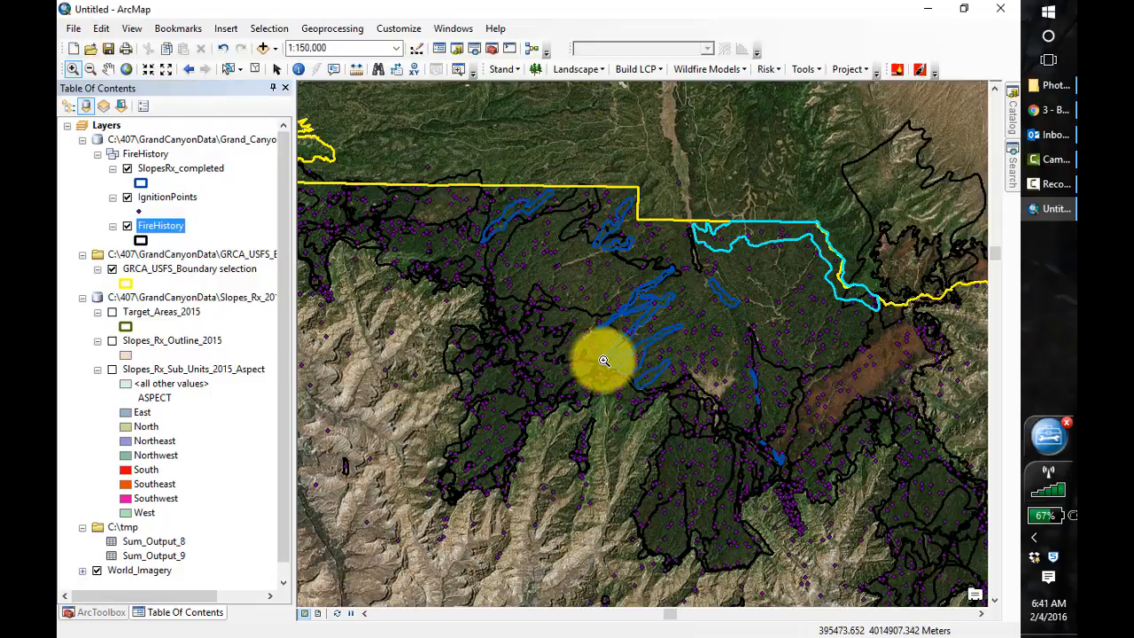
pyautogui.moveTo(590, 326); pyautogui.dragTo(699, 383)
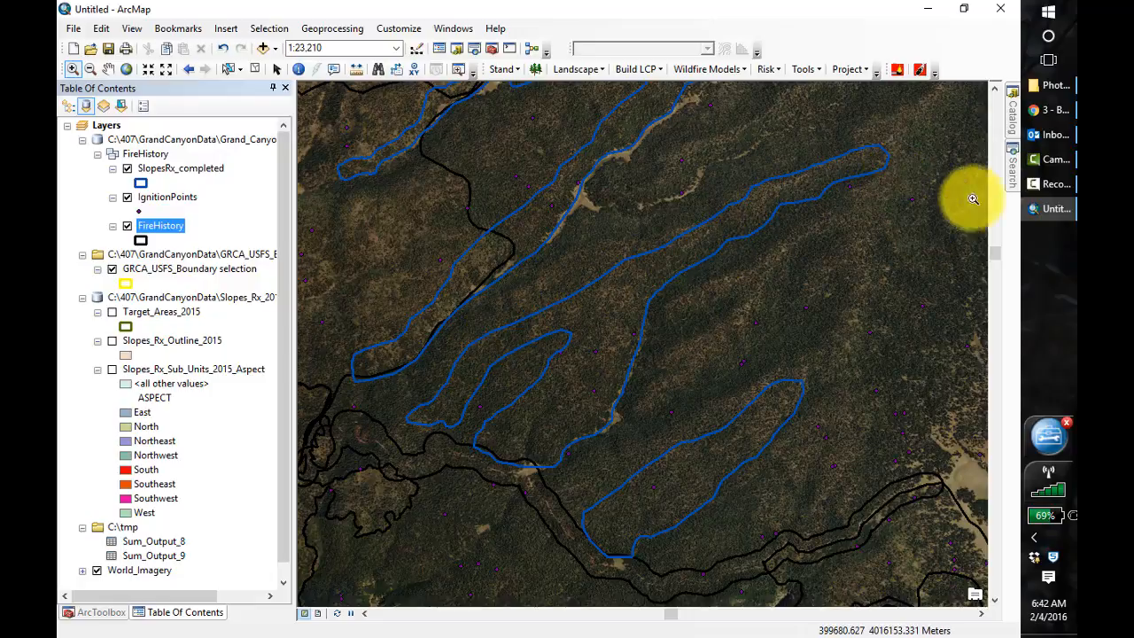
# Step: Switch to Chrome and open the landfire.gov website
pyautogui.moveTo(1073, 146)
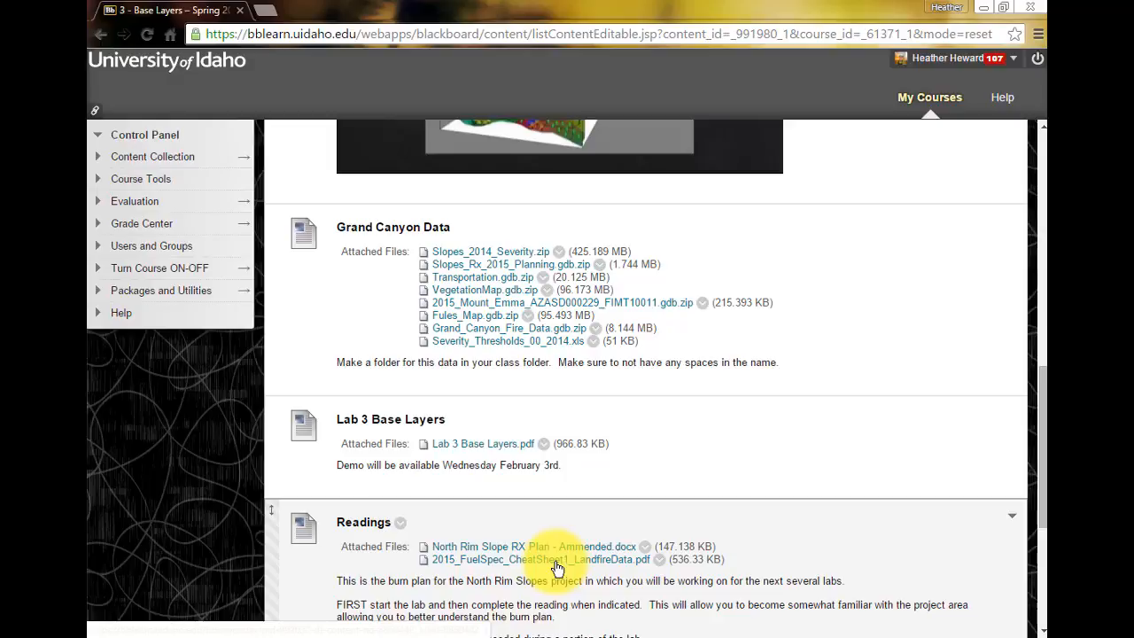
pyautogui.hotkey('alt', 'Tab')
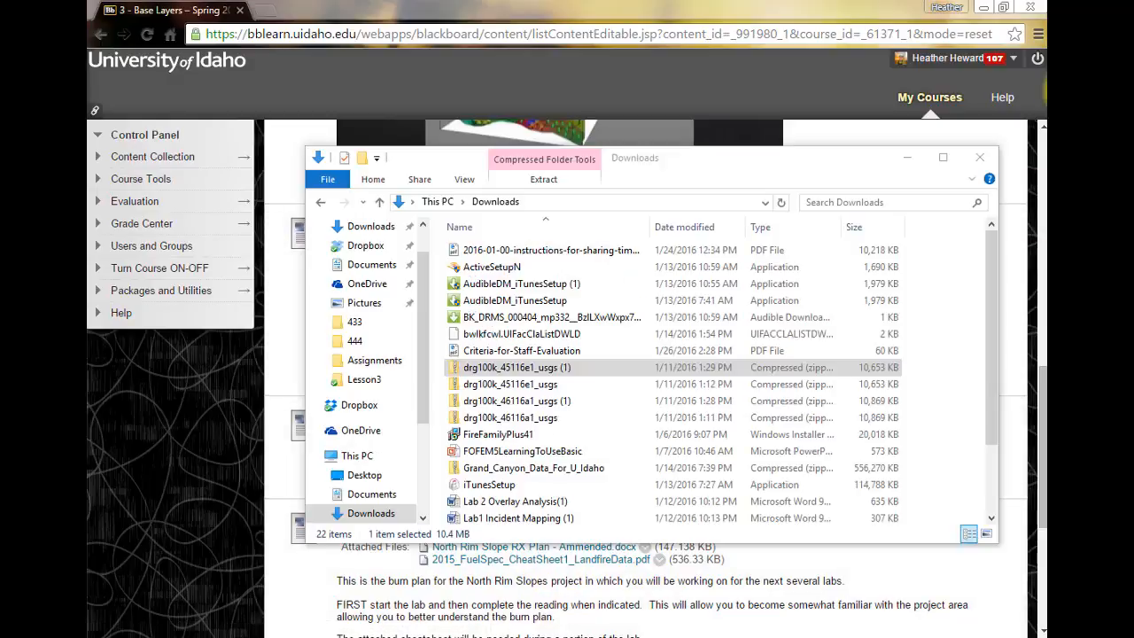
pyautogui.click(597, 33)
pyautogui.write('landfire.gov')
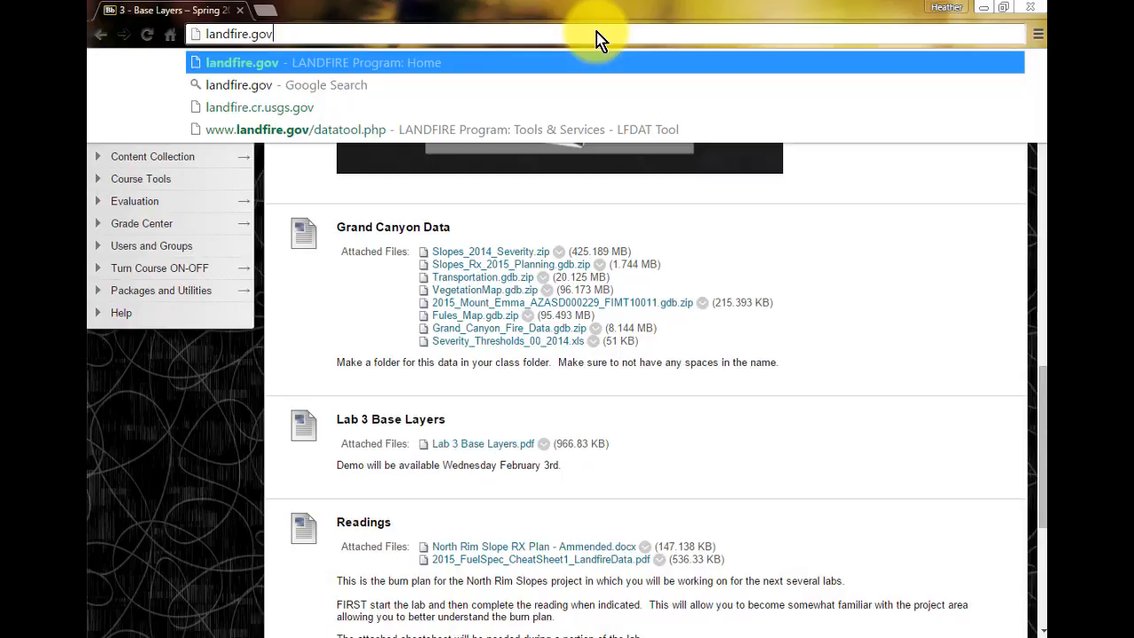
pyautogui.press('Return')
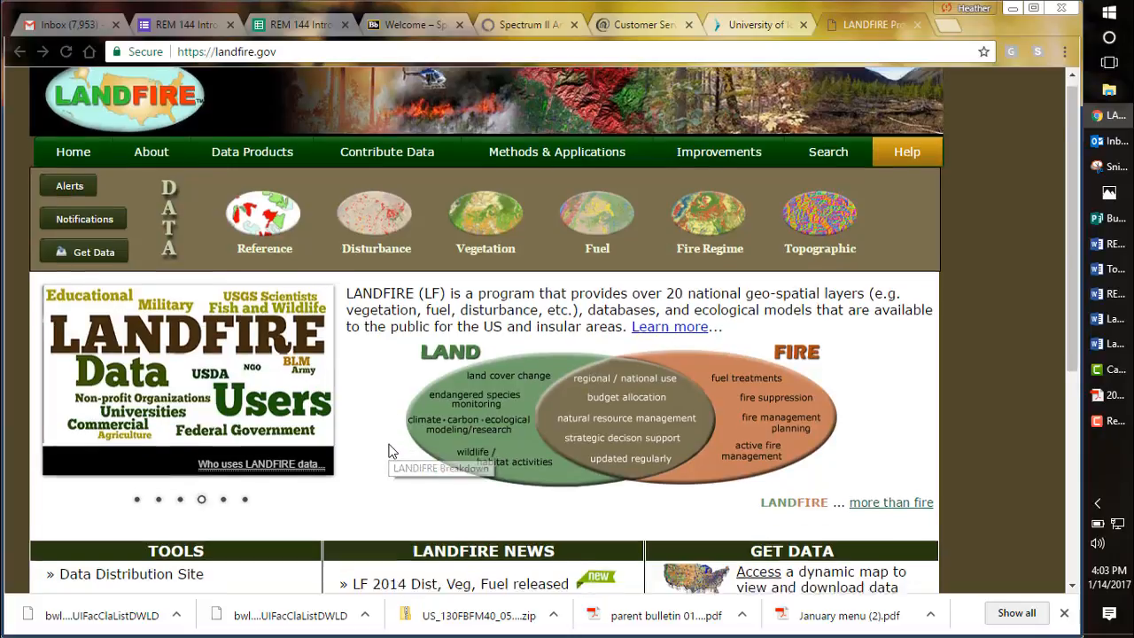
# Step: Open the LANDFIRE Data Access Tool page and its downloads page to review the LFDAT versions for each ArcGIS release
pyautogui.scroll(-2, 388, 449)
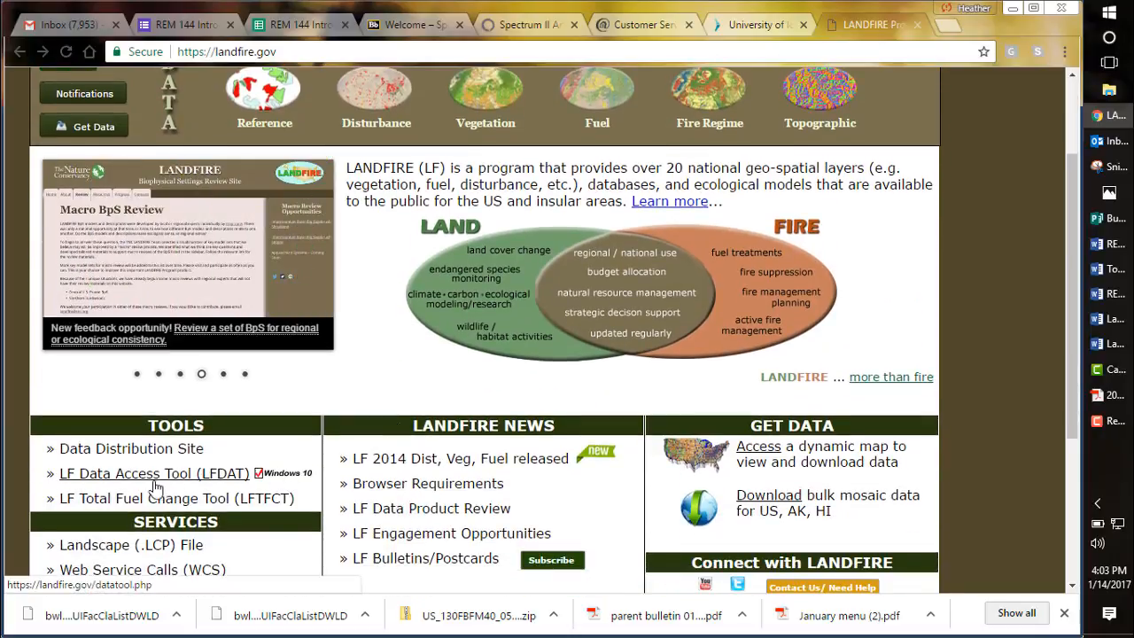
pyautogui.click(140, 479)
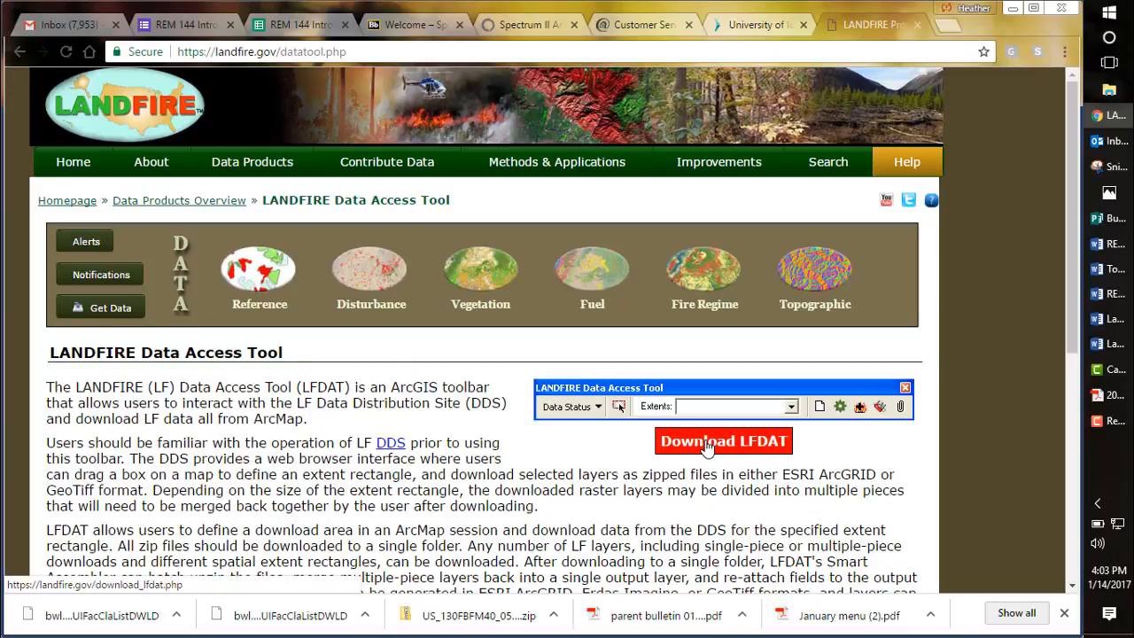
pyautogui.click(739, 450)
pyautogui.scroll(-3, 618, 458)
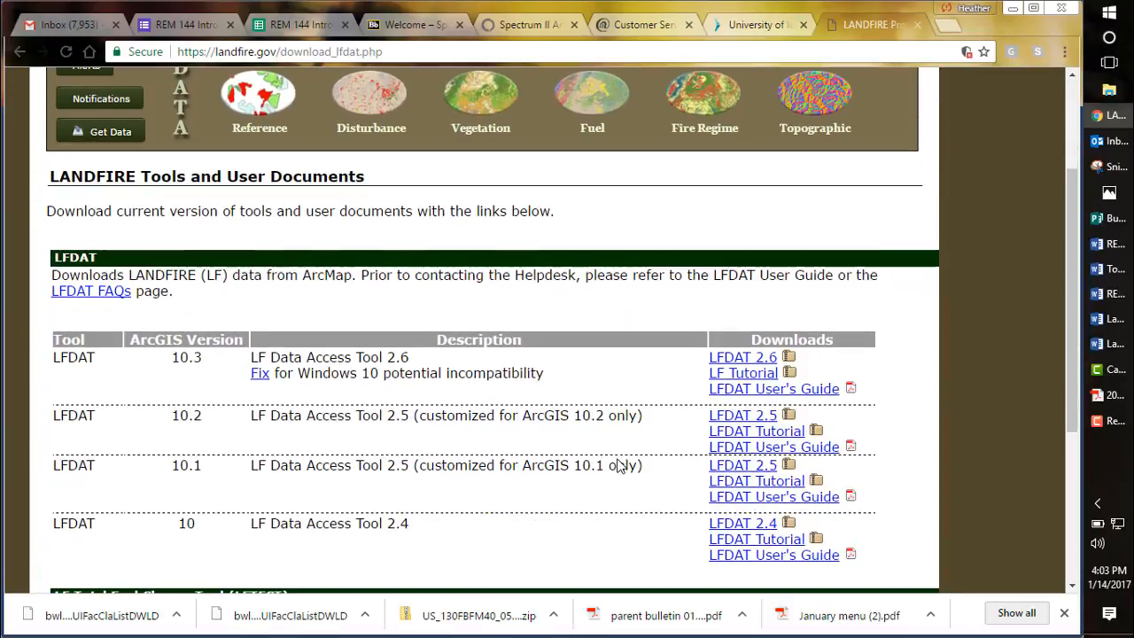
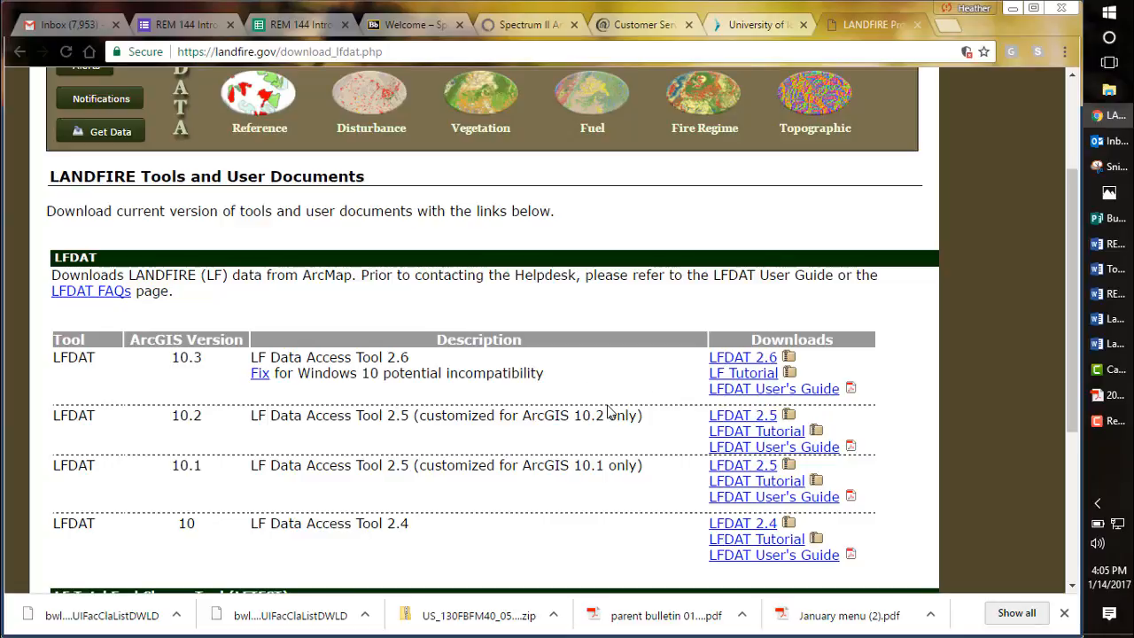
# Step: Open the LANDFIRE Data Distribution Site viewer for the Pacific Northwest map zone and bring up its Download Data options
pyautogui.scroll(2, 609, 412)
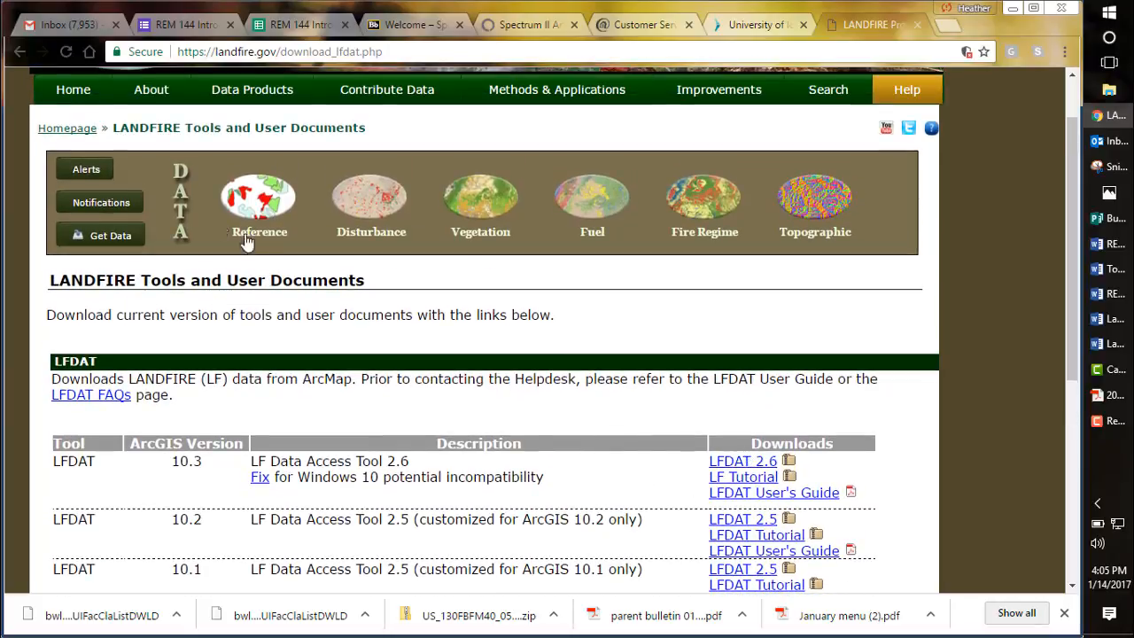
pyautogui.click(110, 238)
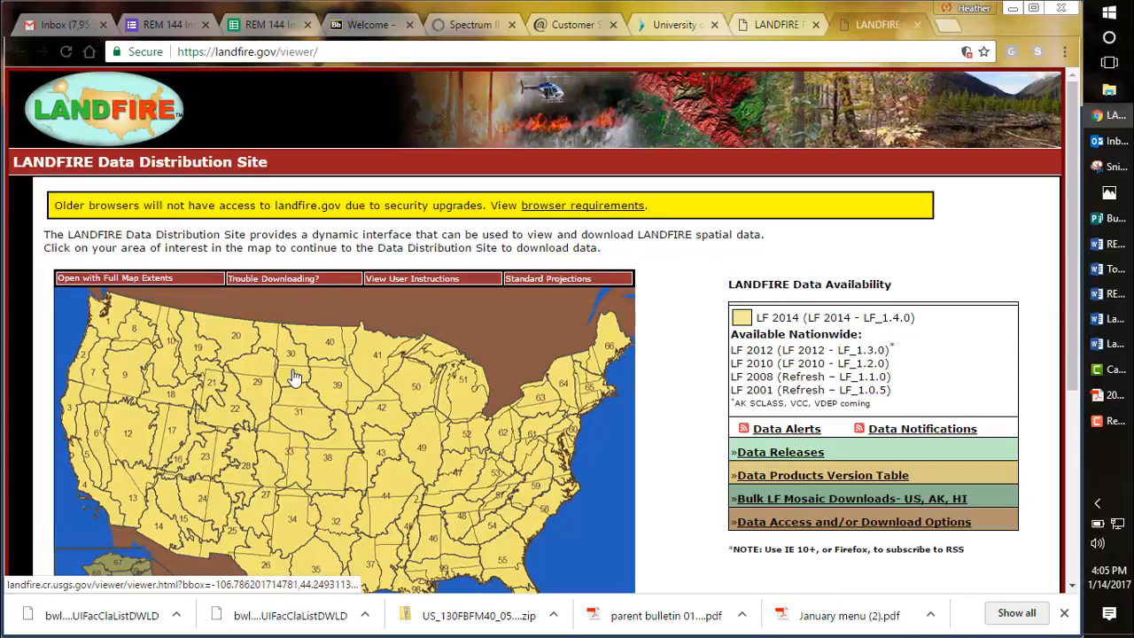
pyautogui.click(156, 355)
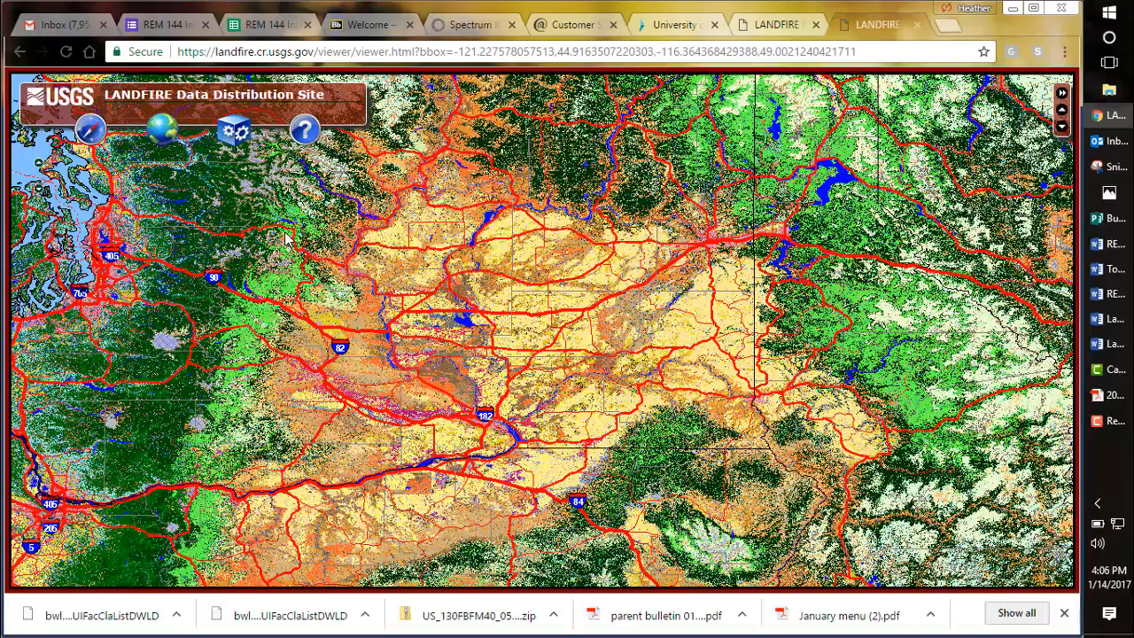
pyautogui.moveTo(168, 129)
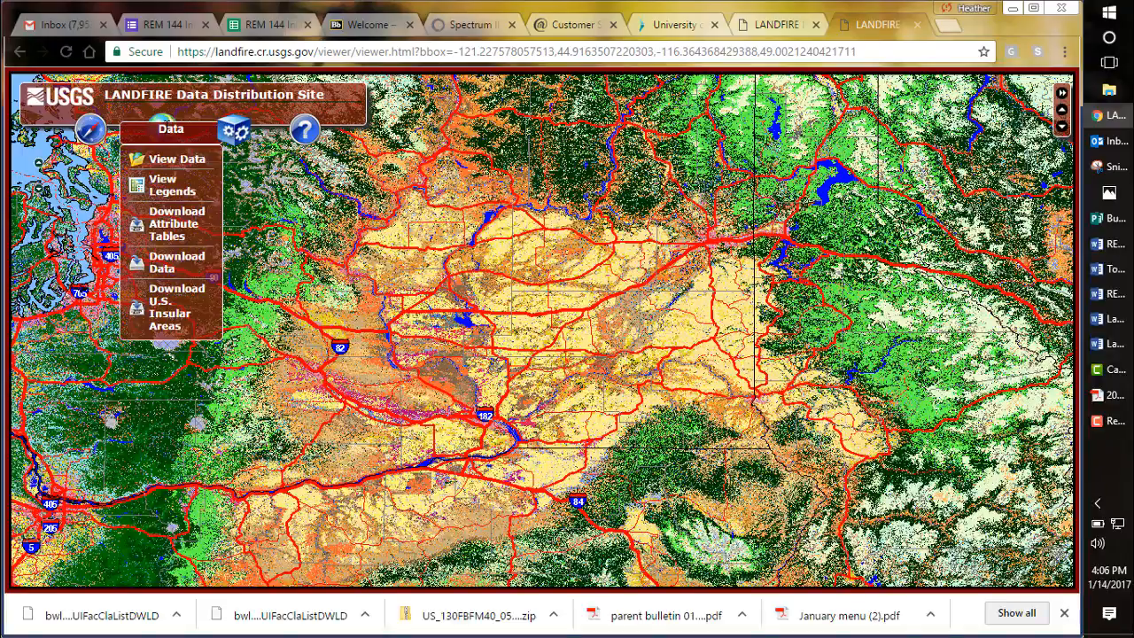
pyautogui.click(164, 262)
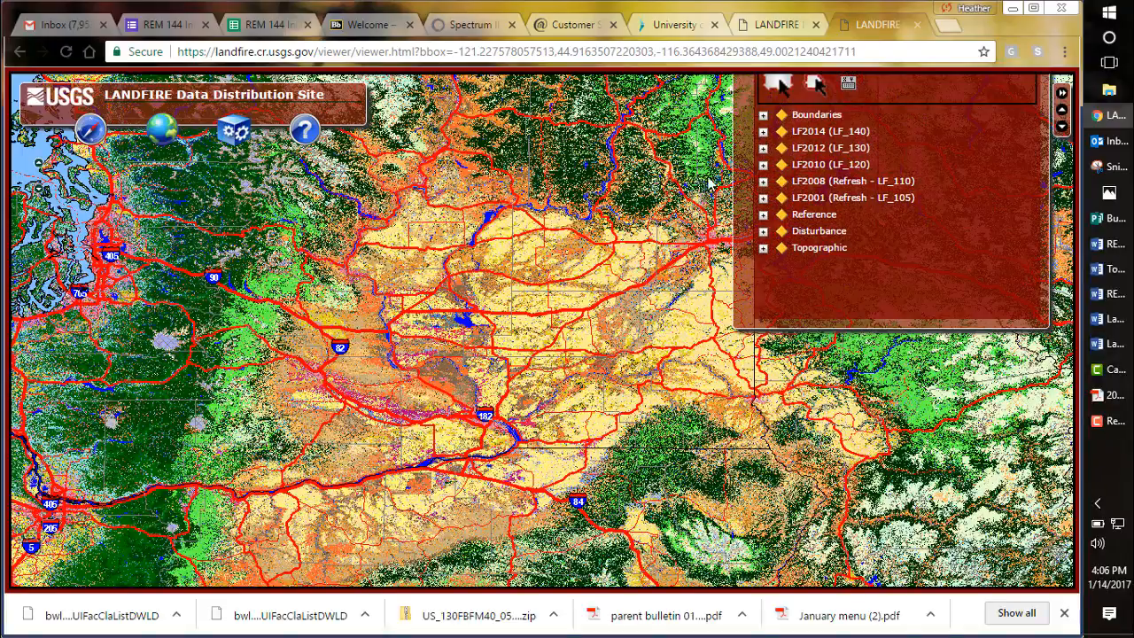
# Step: Examine the LF2012 (LF_130) Fuel layers offered in the Download Data list, and collapse the Fuel group
pyautogui.click(762, 133)
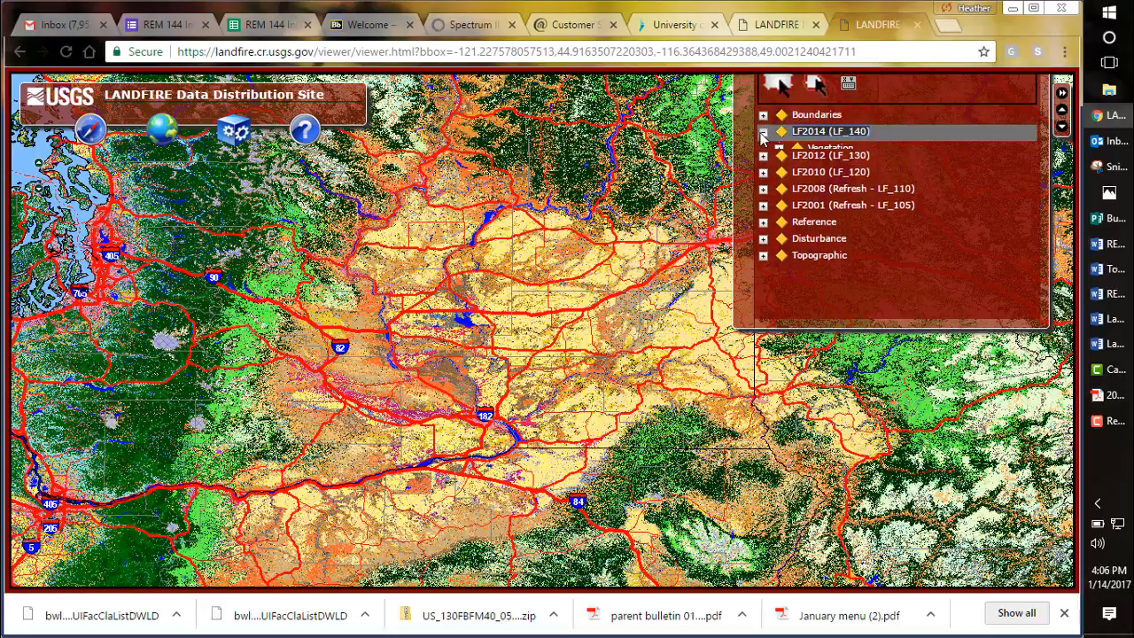
pyautogui.click(763, 131)
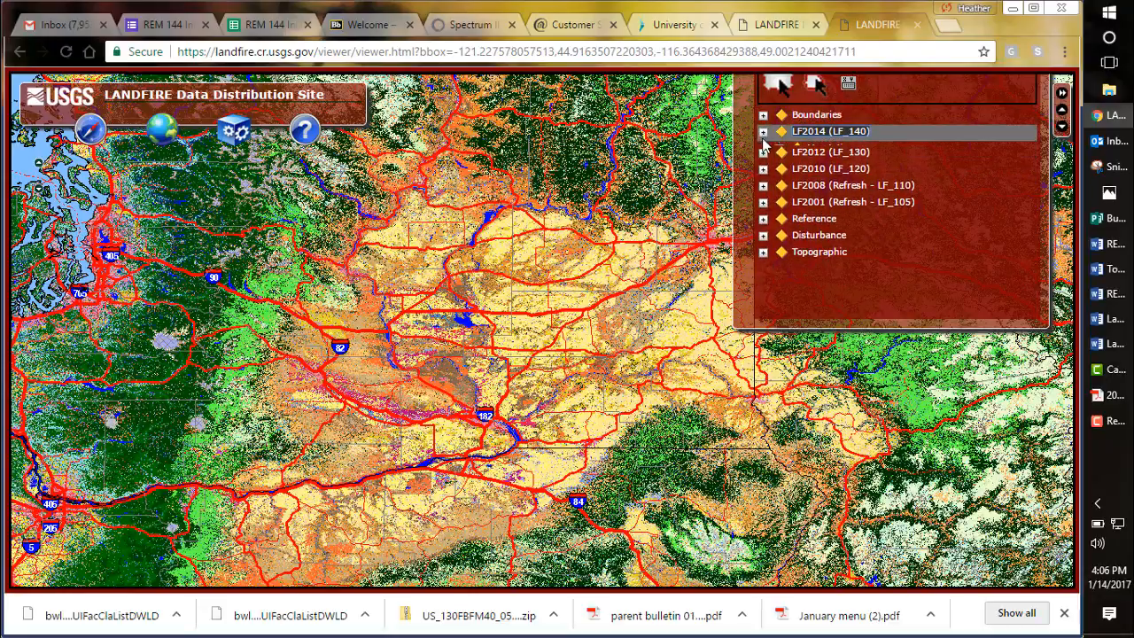
pyautogui.click(763, 148)
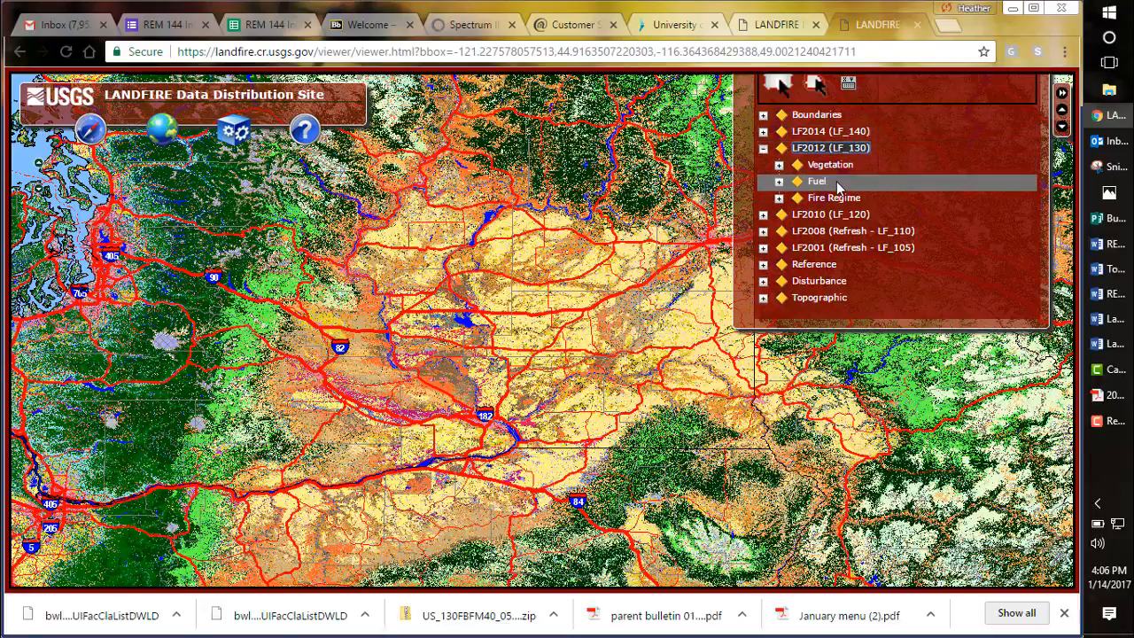
pyautogui.click(778, 183)
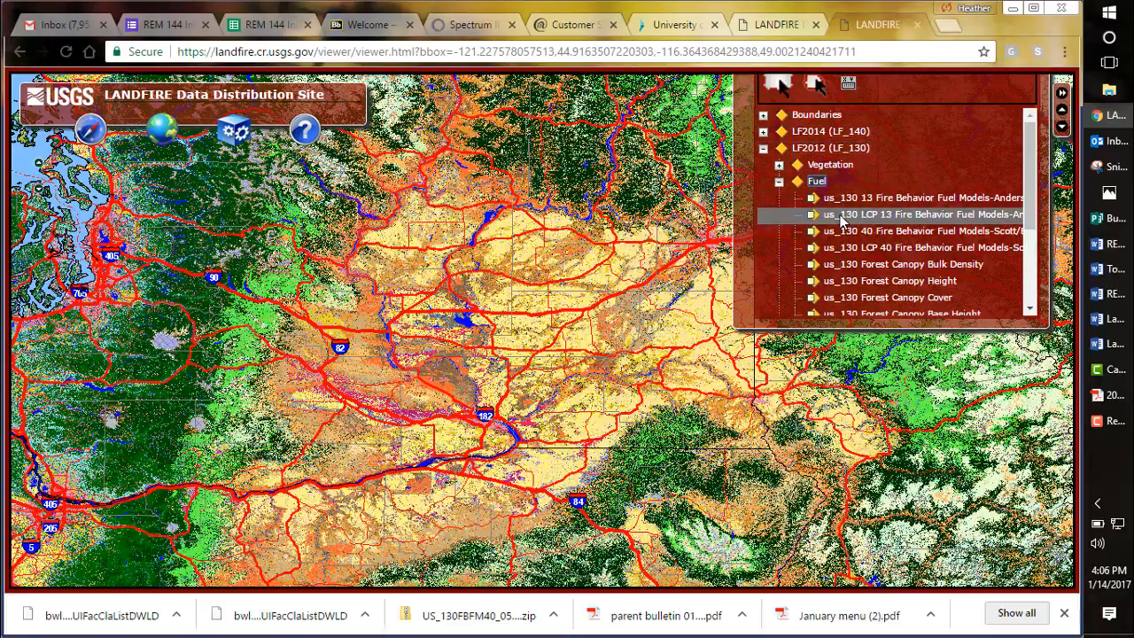
pyautogui.scroll(-1, 820, 238)
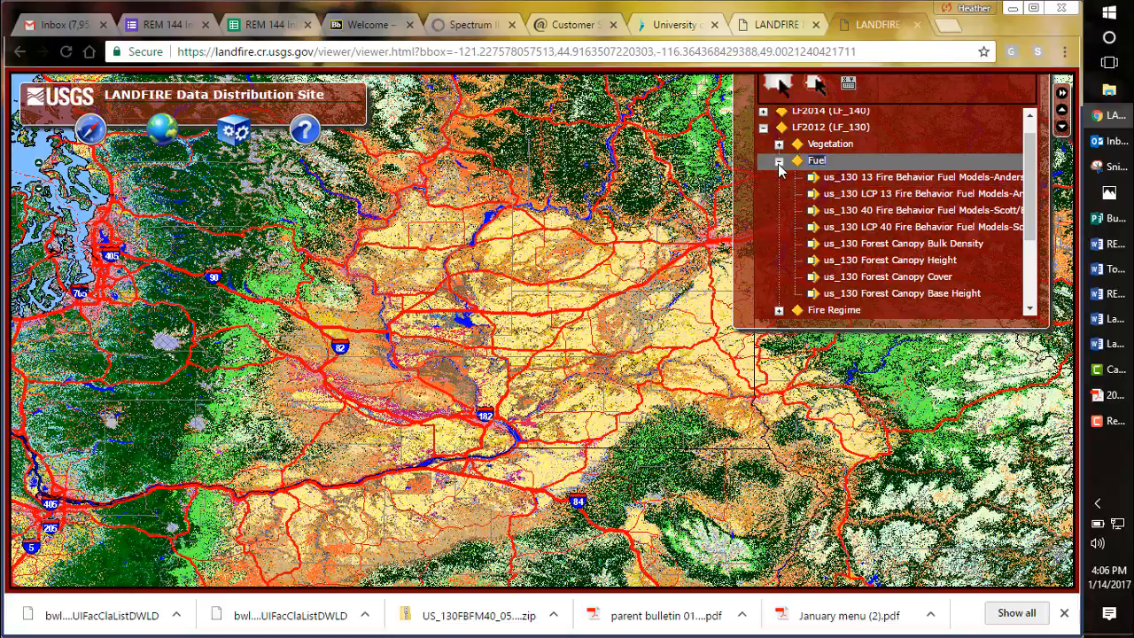
pyautogui.click(778, 163)
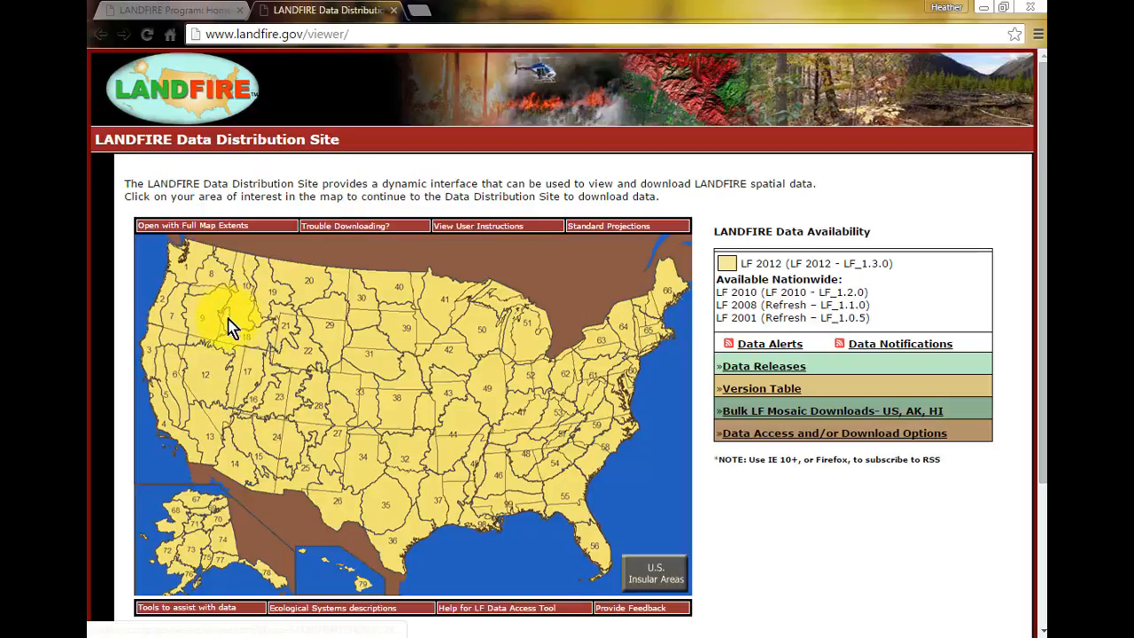
# Step: Open the LANDFIRE viewer on the Colorado area, and set the data frame's display units to Decimal Degrees in ArcMap
pyautogui.click(275, 445)
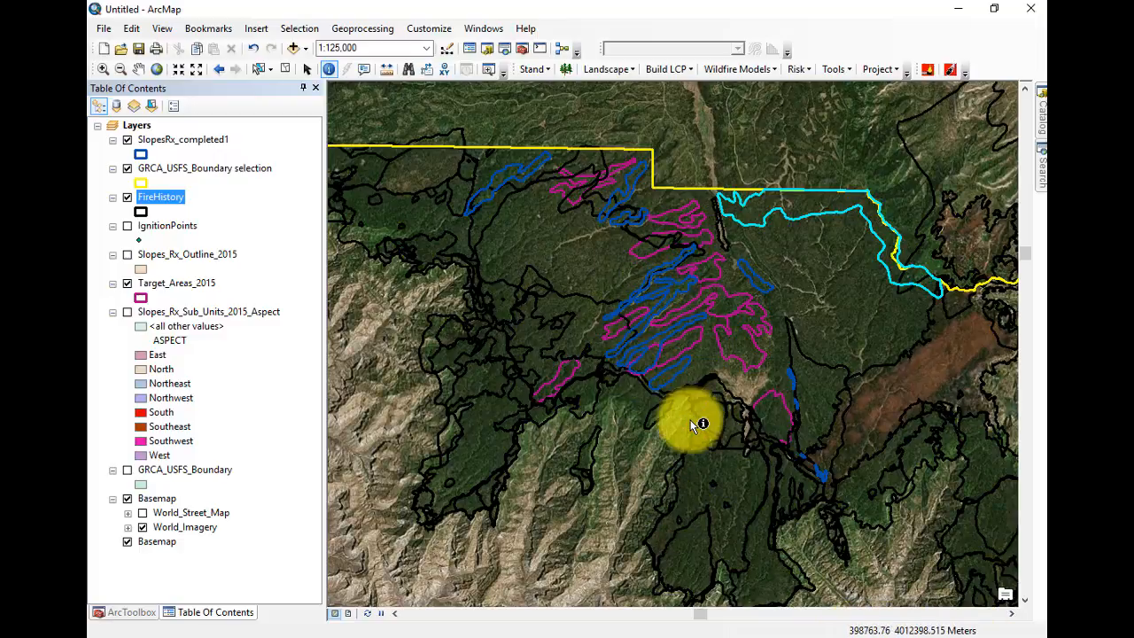
pyautogui.click(163, 32)
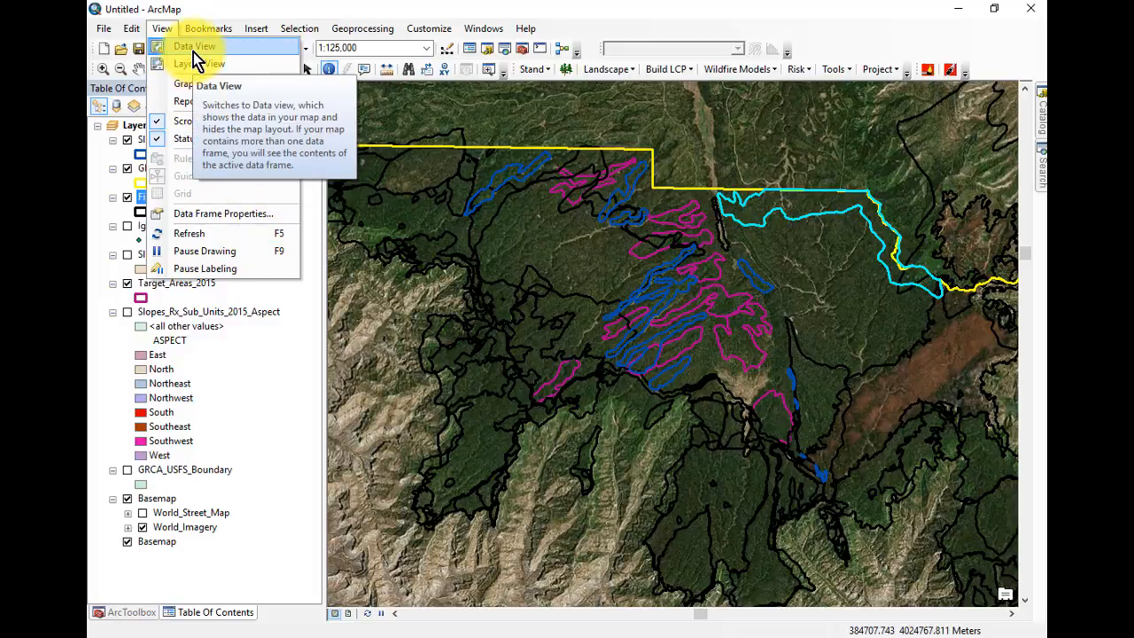
pyautogui.click(207, 216)
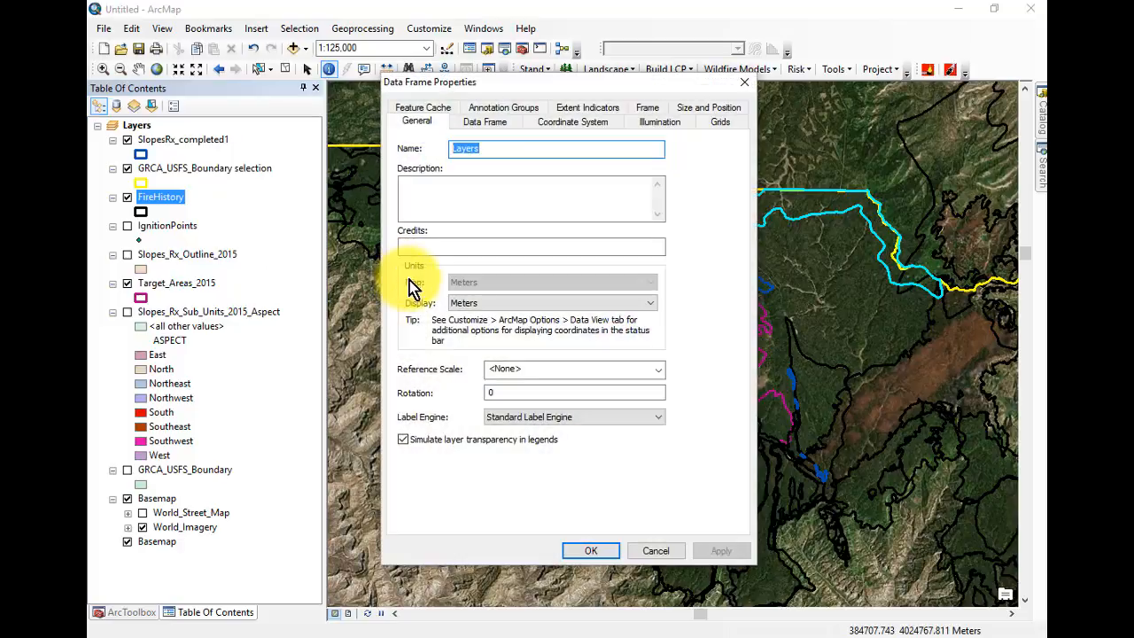
pyautogui.click(647, 303)
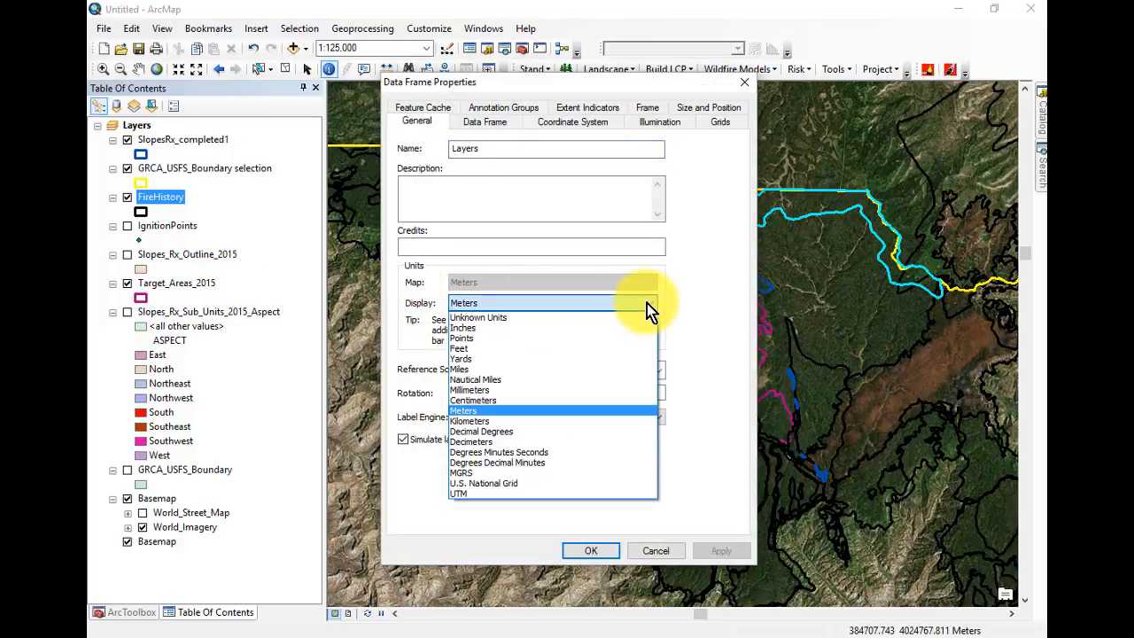
pyautogui.click(563, 432)
pyautogui.click(590, 542)
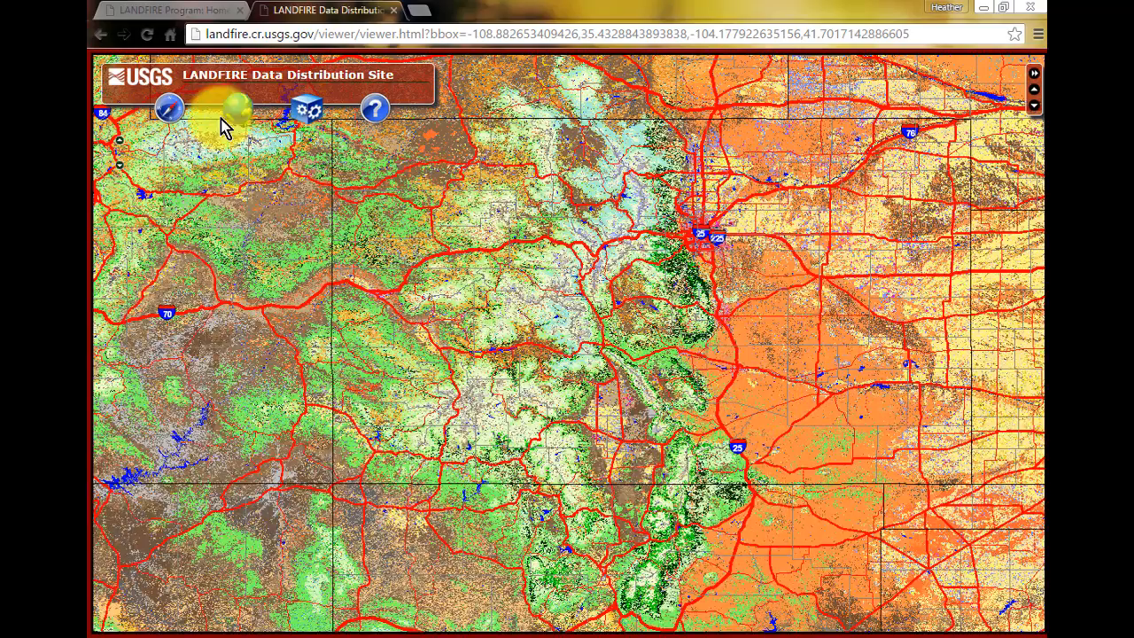
# Step: In the LANDFIRE viewer, open Download Data, choose to define the area by coordinates, and enter 36.361 as the northern latitude limit
pyautogui.click(233, 107)
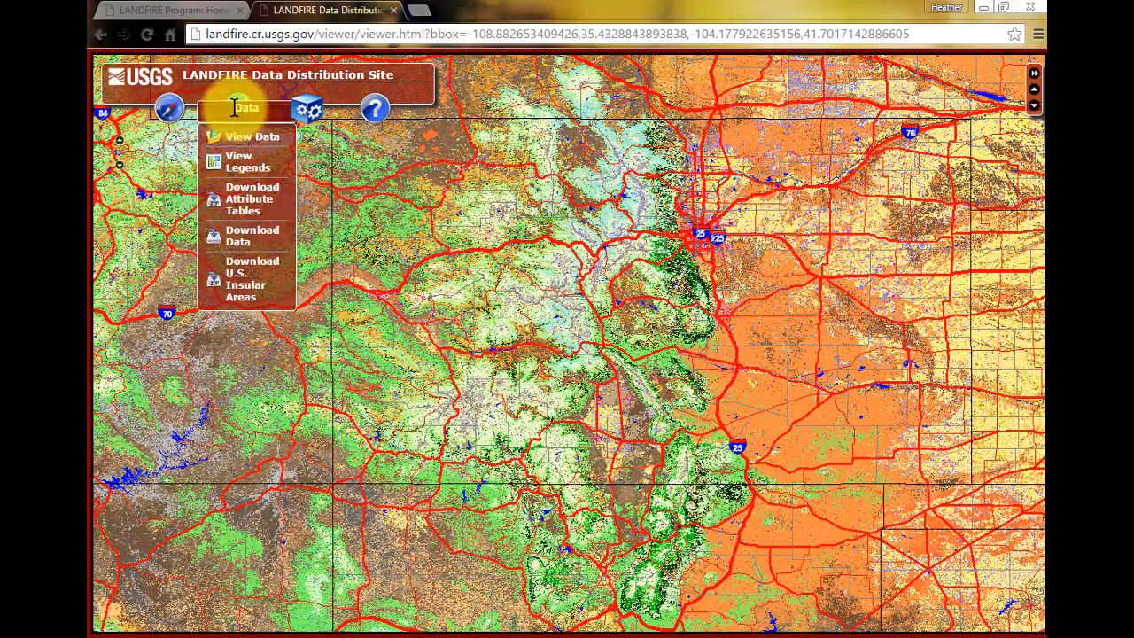
pyautogui.click(248, 240)
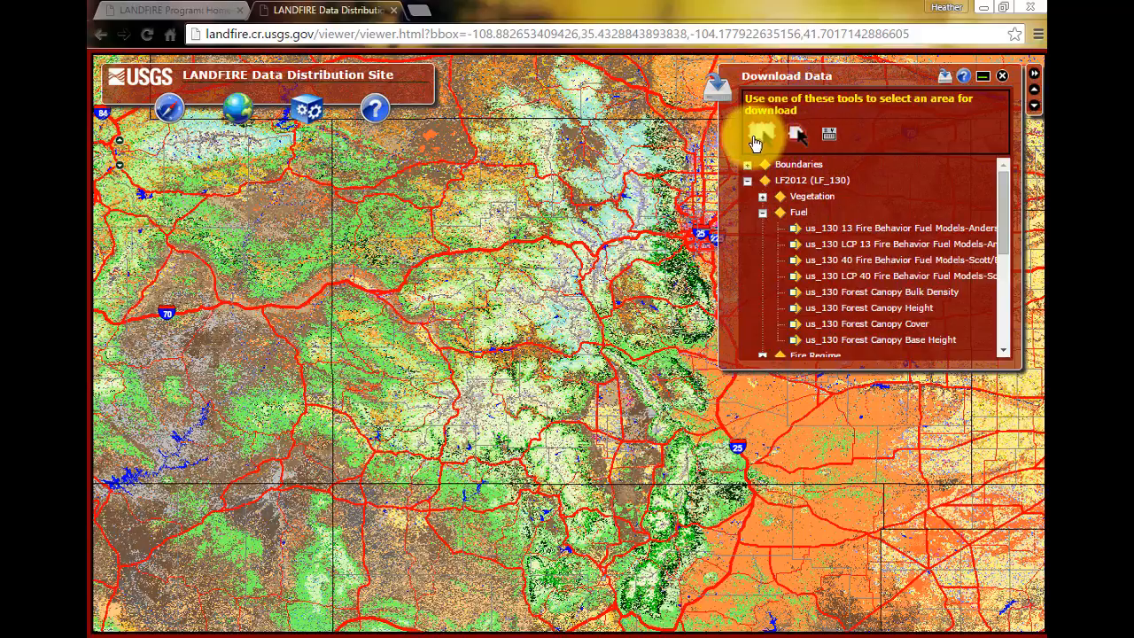
pyautogui.click(831, 138)
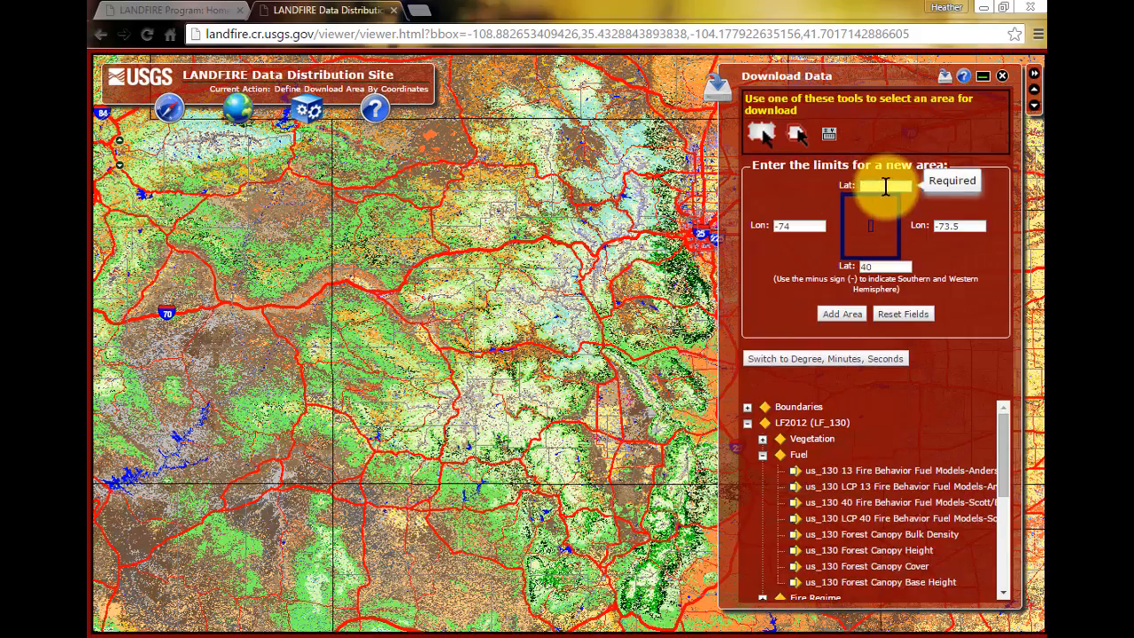
pyautogui.write('6')
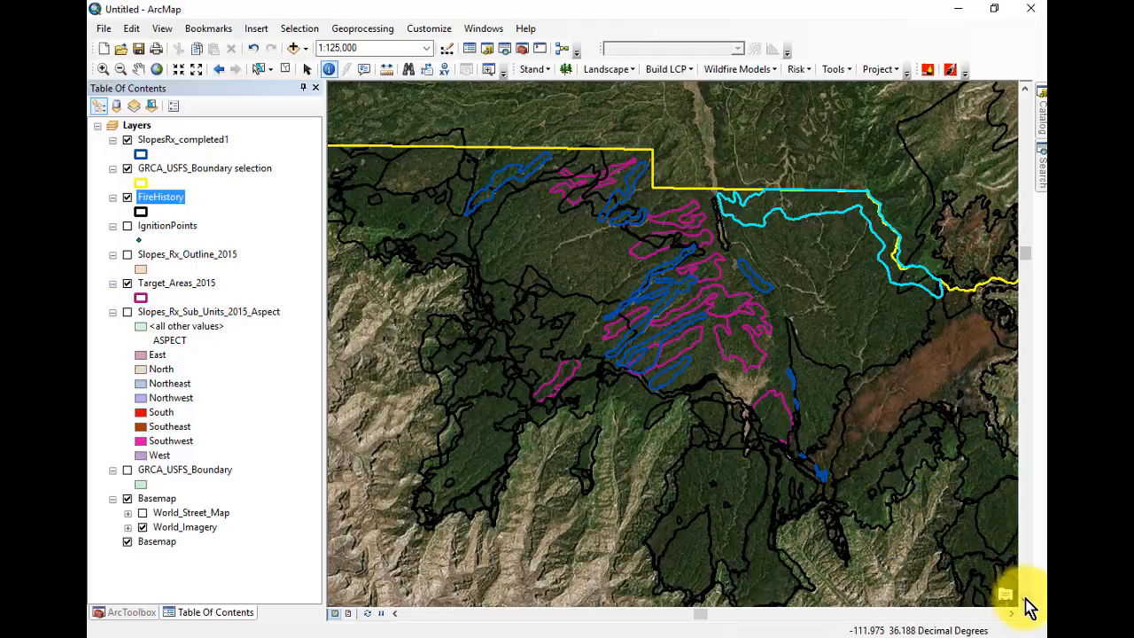
# Step: Zoom the ArcMap view out to 1:250,000 around the burn units, and set LANDFIRE's northern latitude limit to 36.389
pyautogui.click(1026, 606)
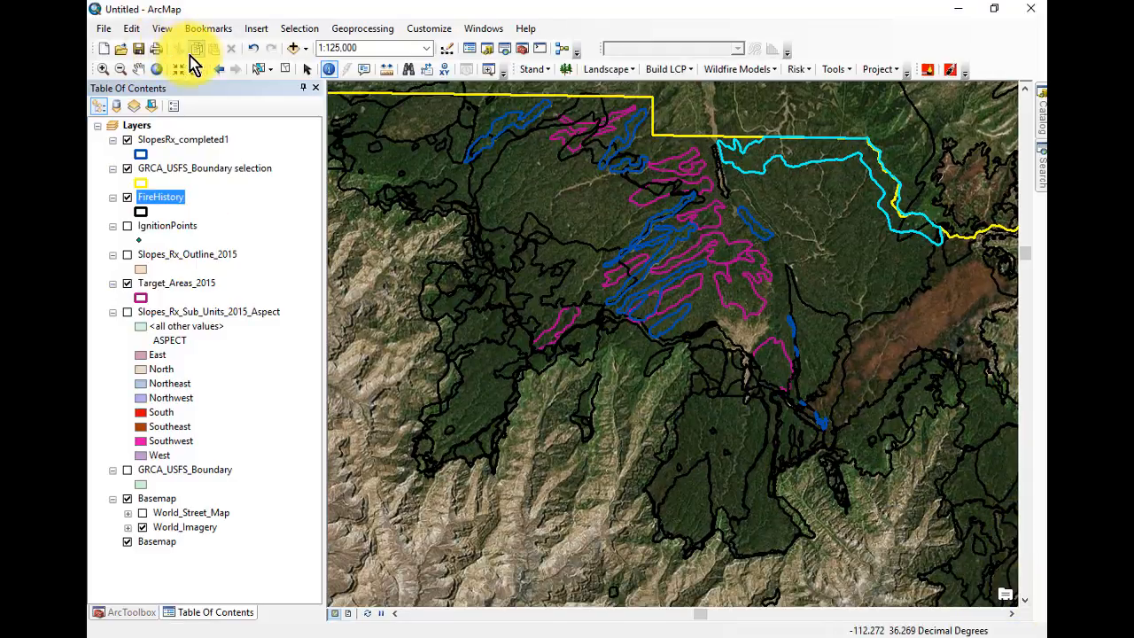
pyautogui.click(198, 68)
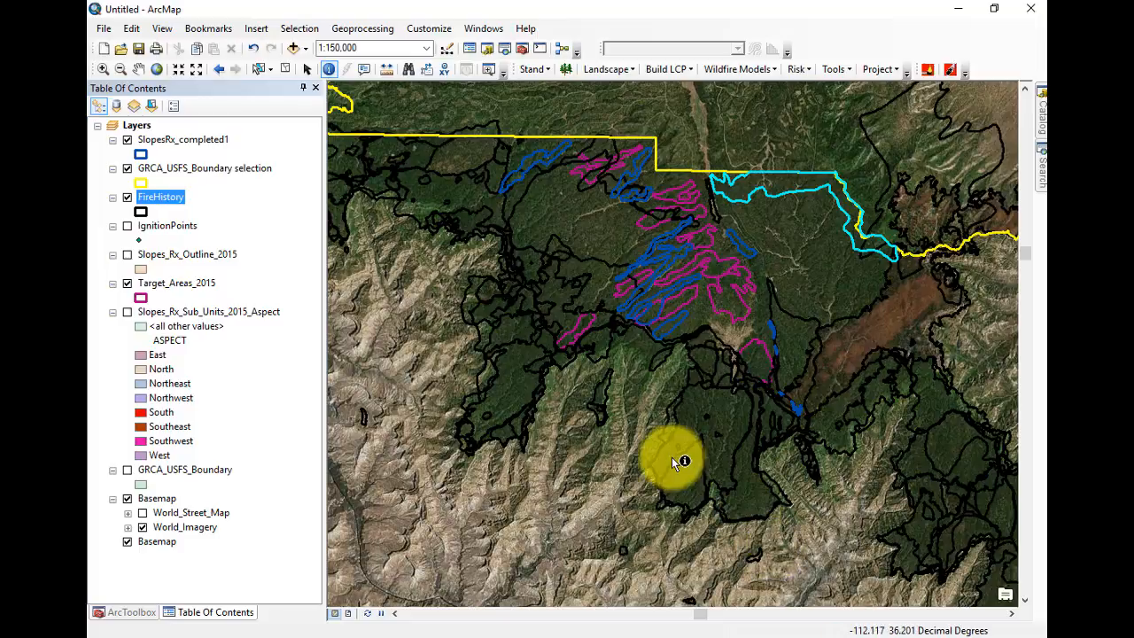
pyautogui.click(196, 71)
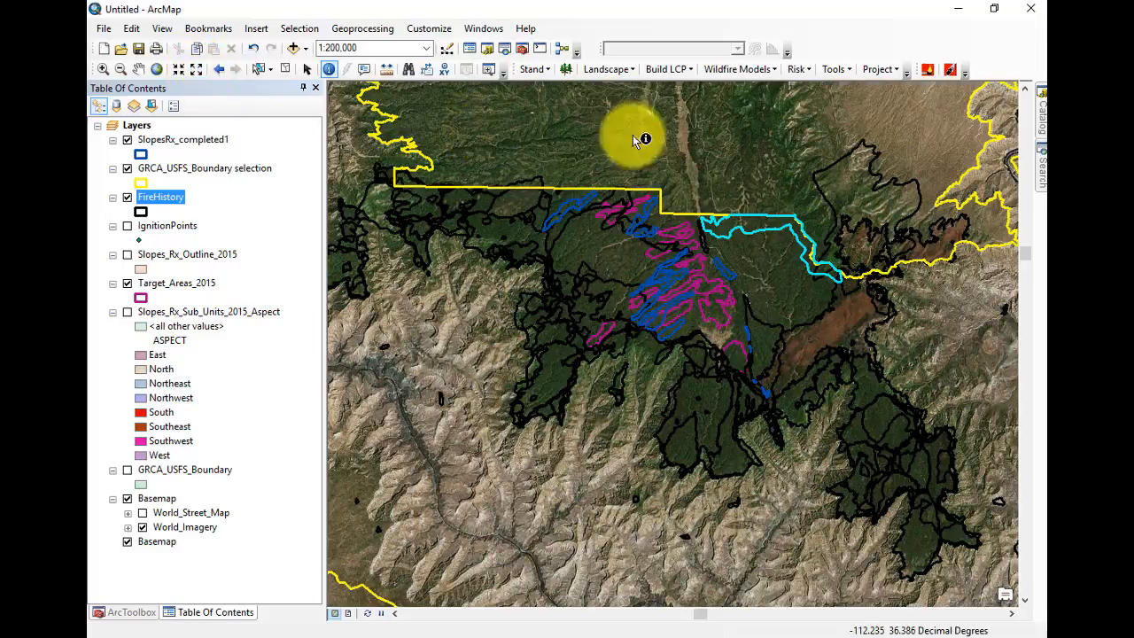
pyautogui.click(196, 71)
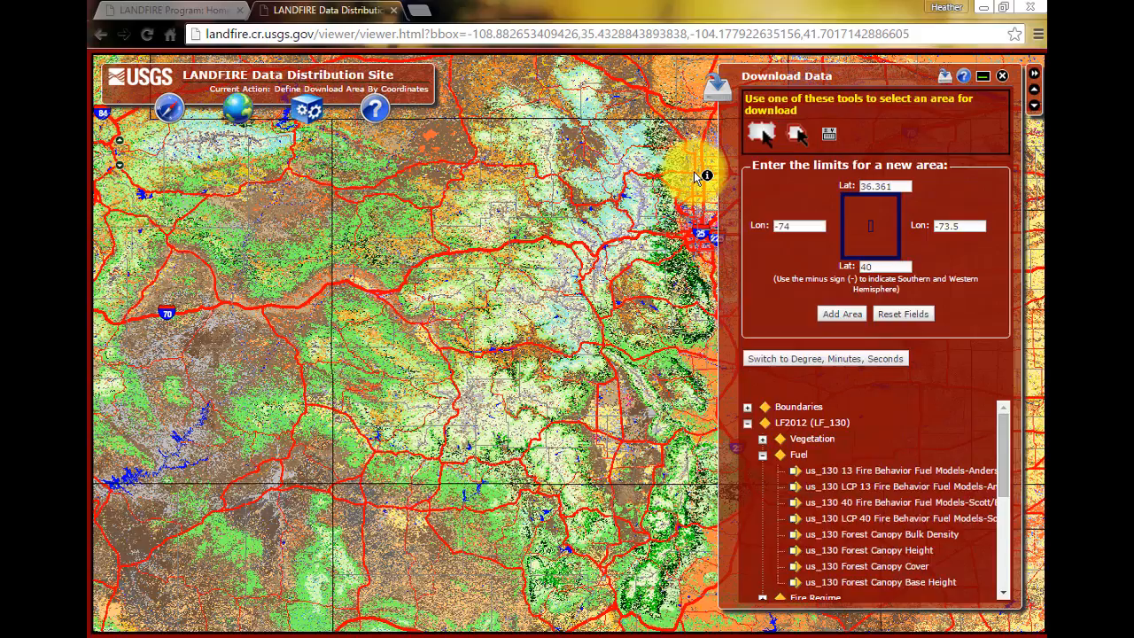
pyautogui.doubleClick(897, 184)
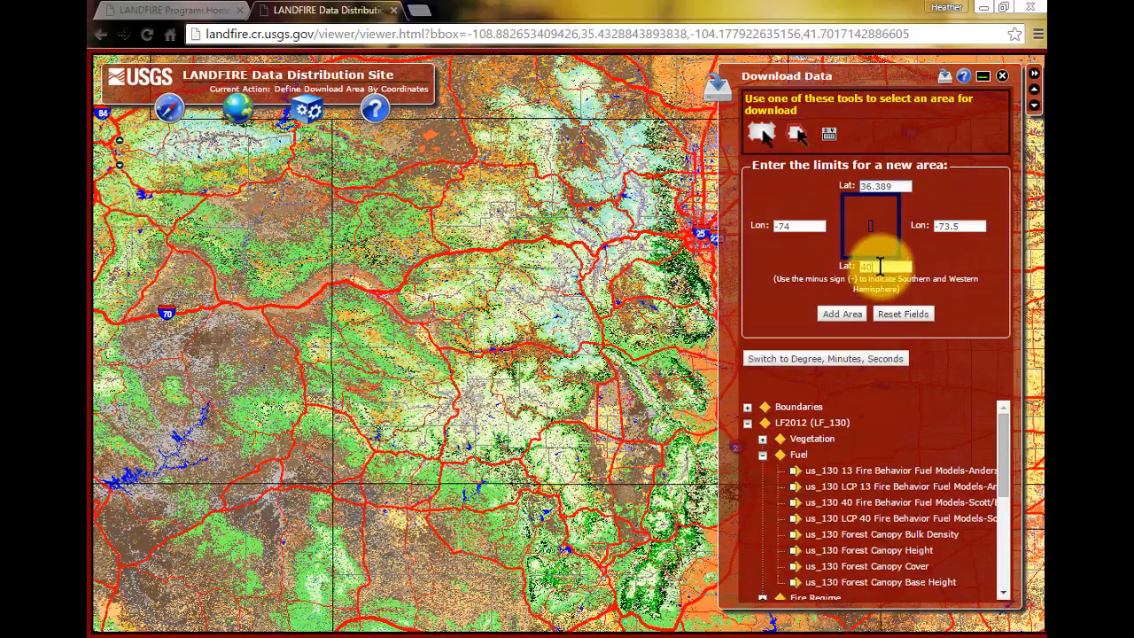
# Step: Set the download area's southern latitude limit to 36.115 and its eastern longitude limit to -111.861, taking the longitude from the ArcMap view
pyautogui.moveTo(879, 266); pyautogui.dragTo(822, 266)
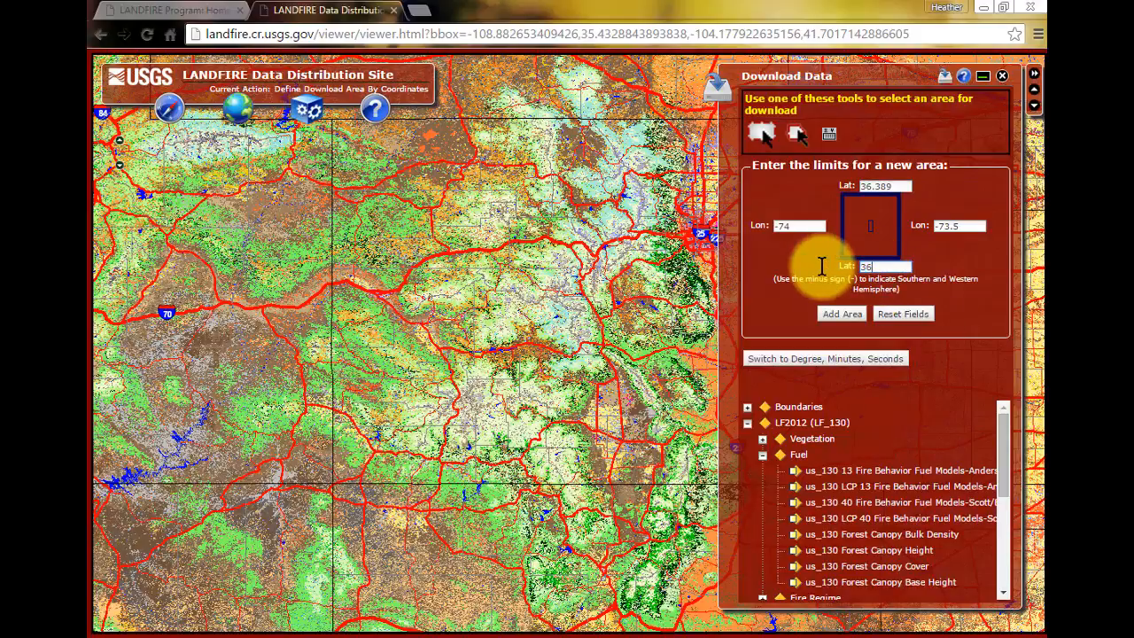
pyautogui.hotkey('alt', 'Tab')
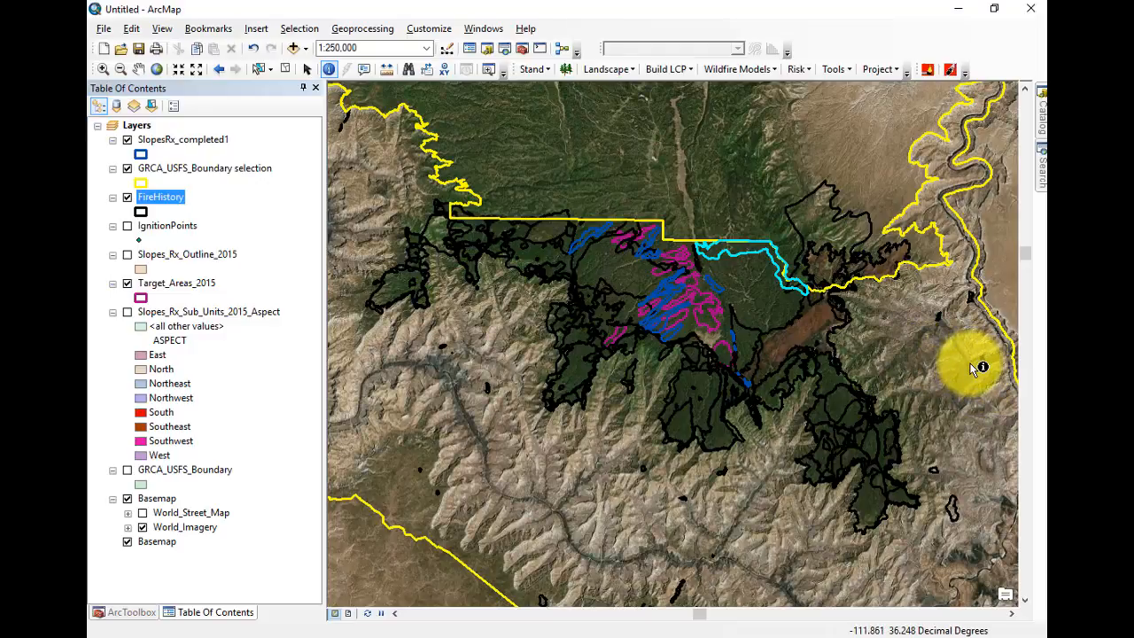
pyautogui.hotkey('alt', 'Tab')
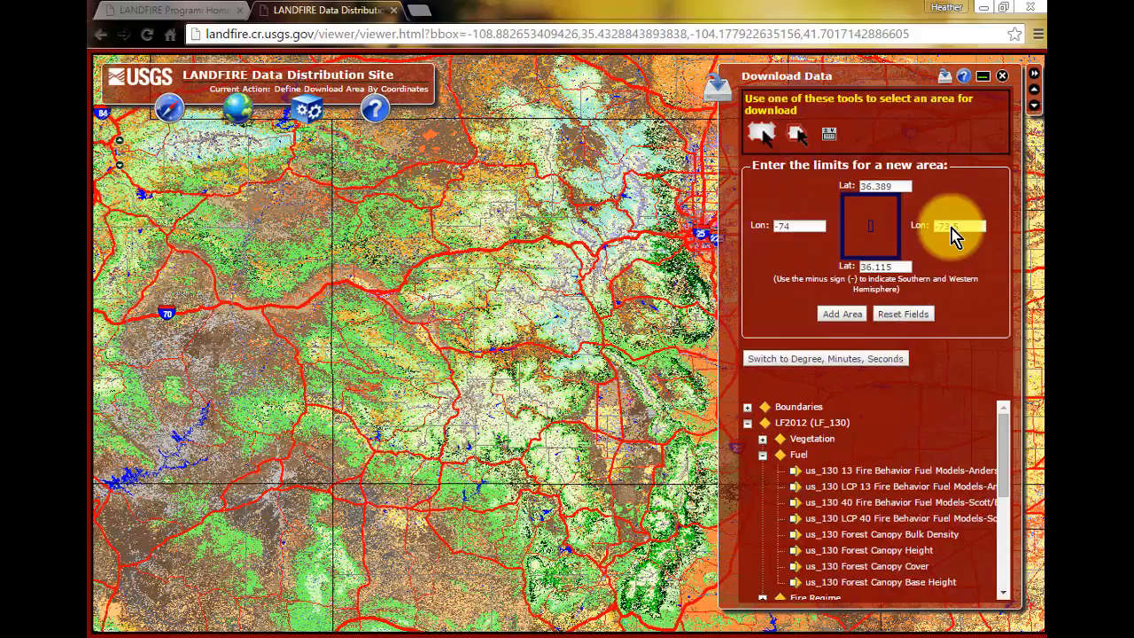
pyautogui.moveTo(958, 225); pyautogui.dragTo(921, 225)
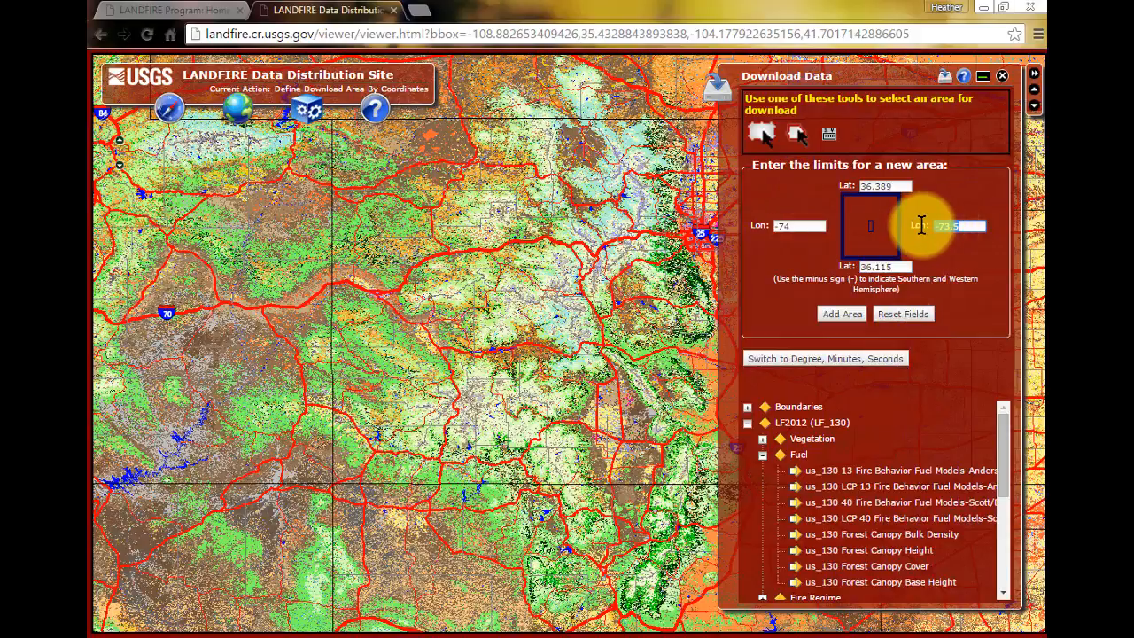
pyautogui.write('-111.861')
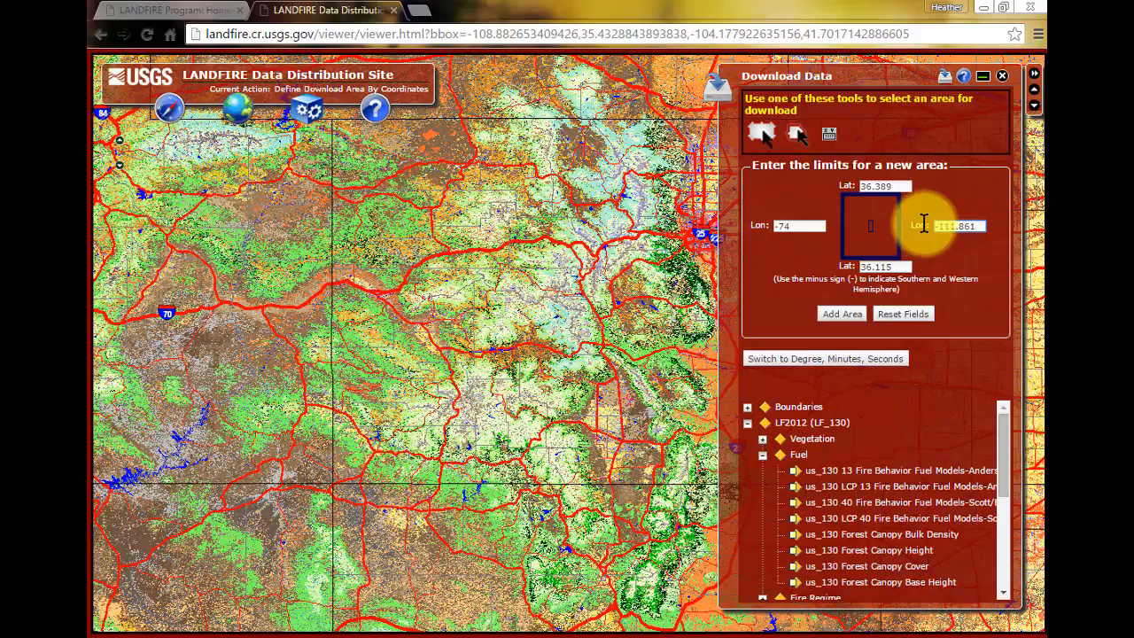
# Step: Set the download area's western longitude limit to -112.445, taking the value from the ArcMap view
pyautogui.hotkey('alt', 'Tab')
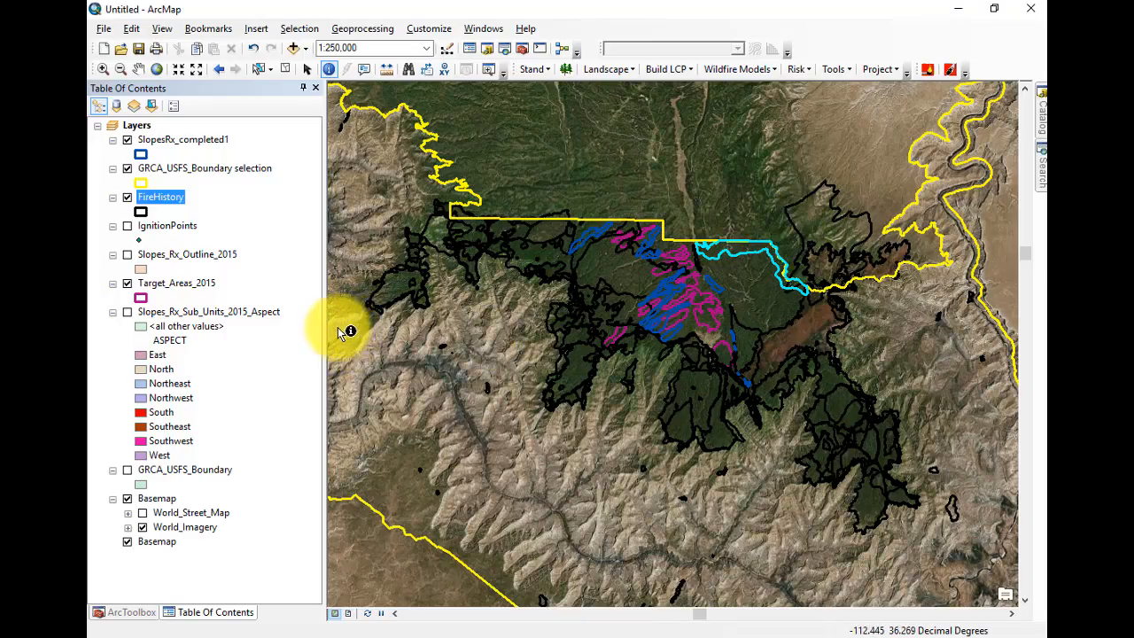
pyautogui.hotkey('alt', 'Tab')
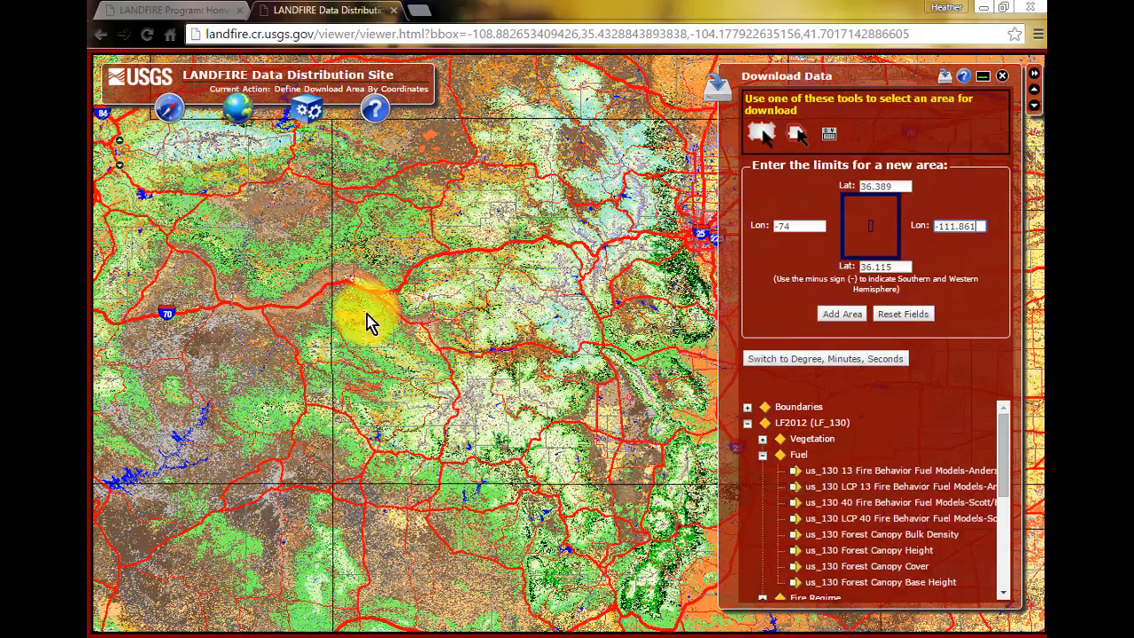
pyautogui.doubleClick(794, 227)
pyautogui.write('-112.445')
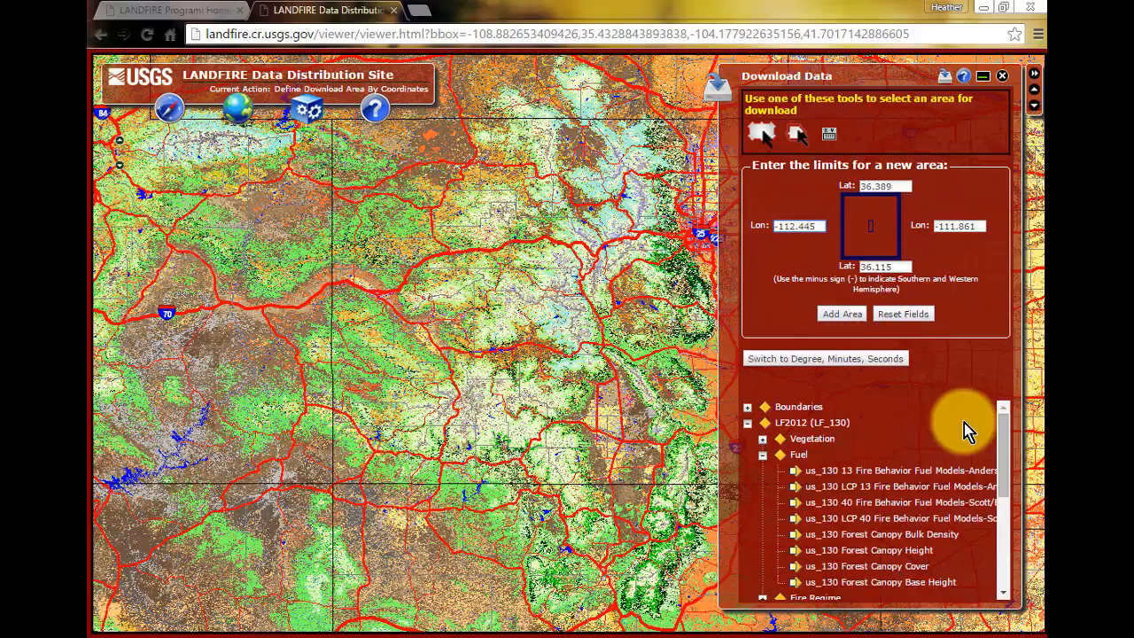
# Step: Examine the Vegetation products offered under LF2012 and collapse their list again
pyautogui.moveTo(1005, 451)
pyautogui.mouseDown()
pyautogui.moveTo(1006, 467)
pyautogui.moveTo(1003, 447)
pyautogui.mouseUp()
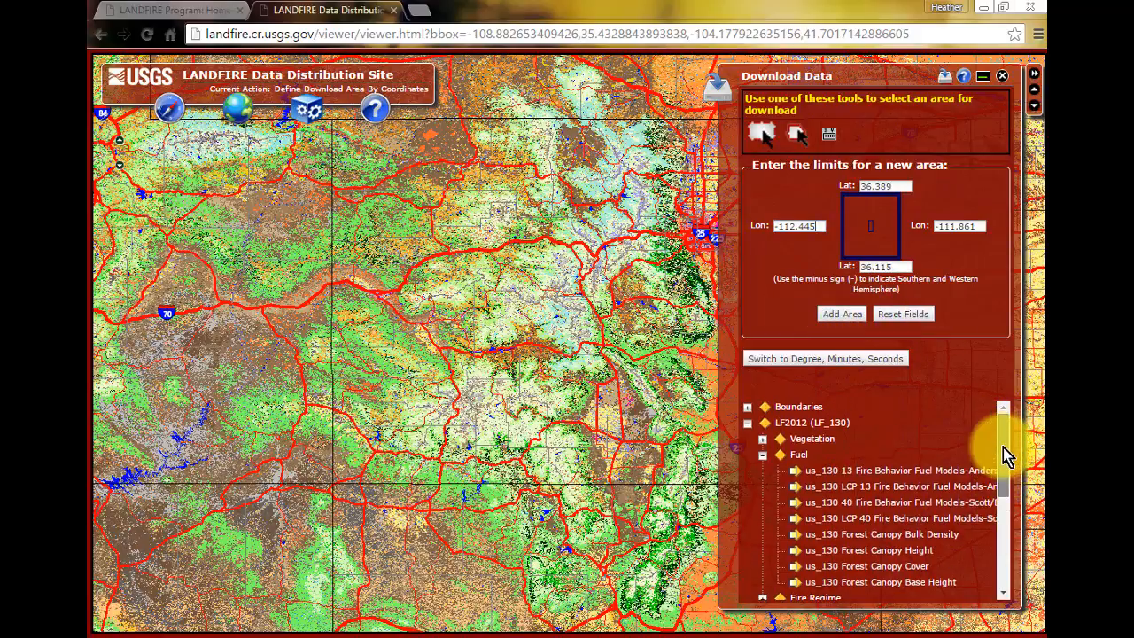
pyautogui.click(762, 440)
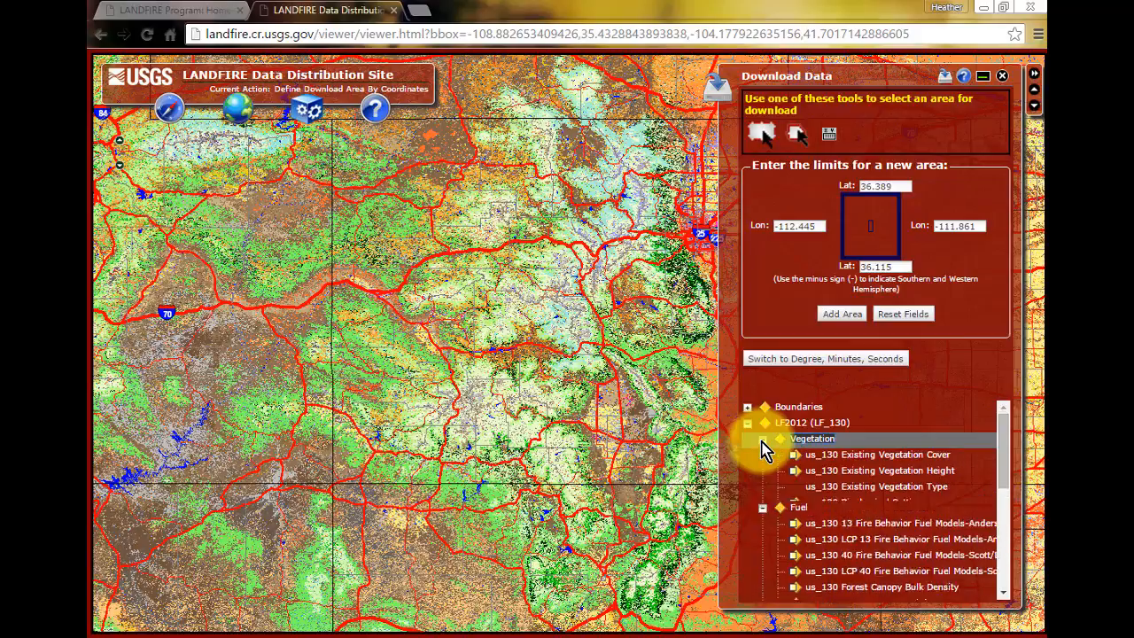
pyautogui.click(791, 490)
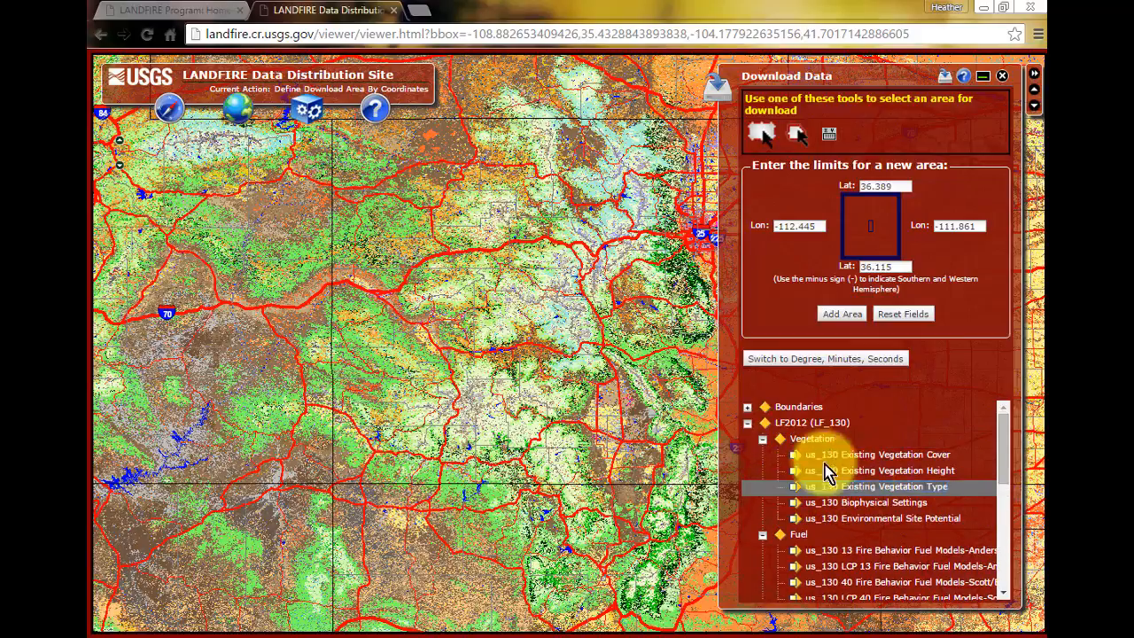
pyautogui.click(762, 441)
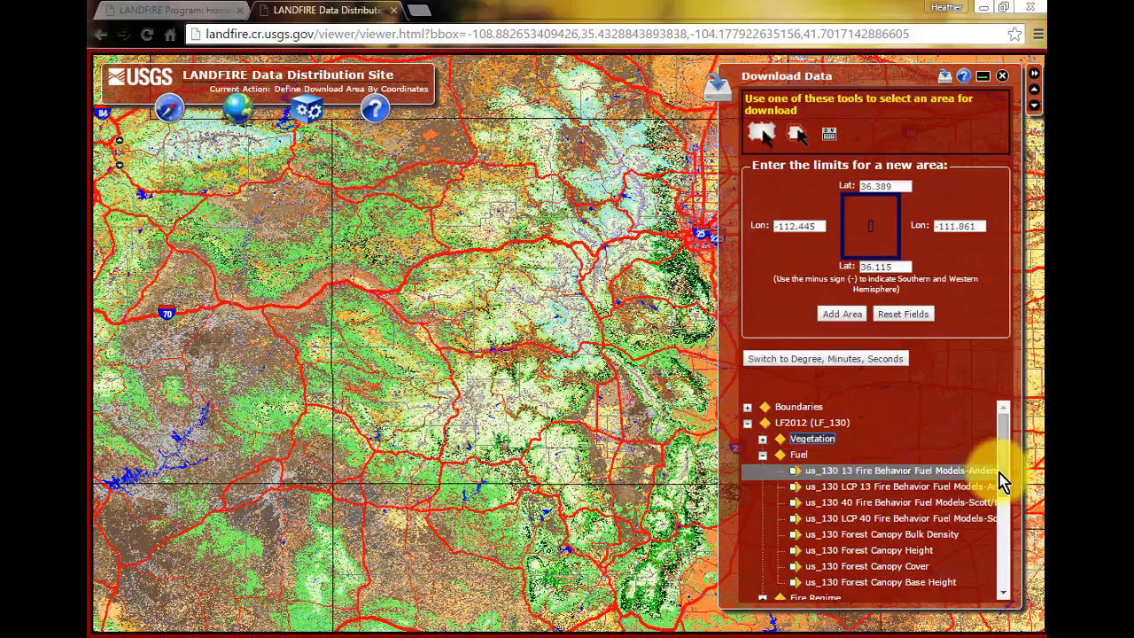
# Step: Select the us Aspect, us Elevation and us Slope products in the Topographic group for download
pyautogui.moveTo(1005, 483); pyautogui.dragTo(1006, 496)
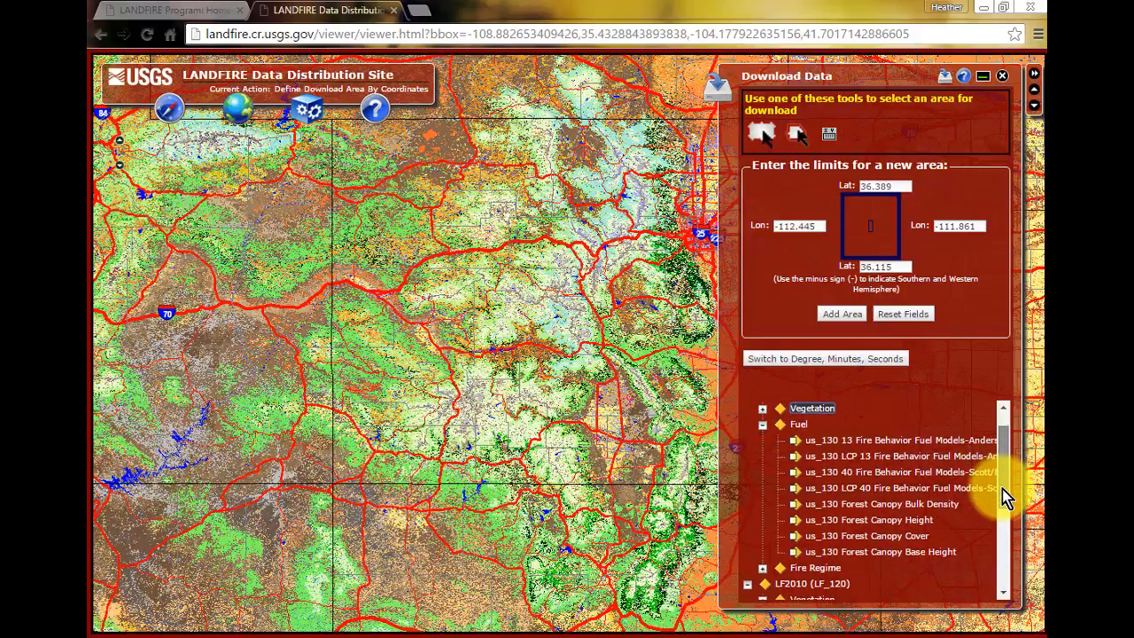
pyautogui.moveTo(1003, 498); pyautogui.dragTo(1008, 588)
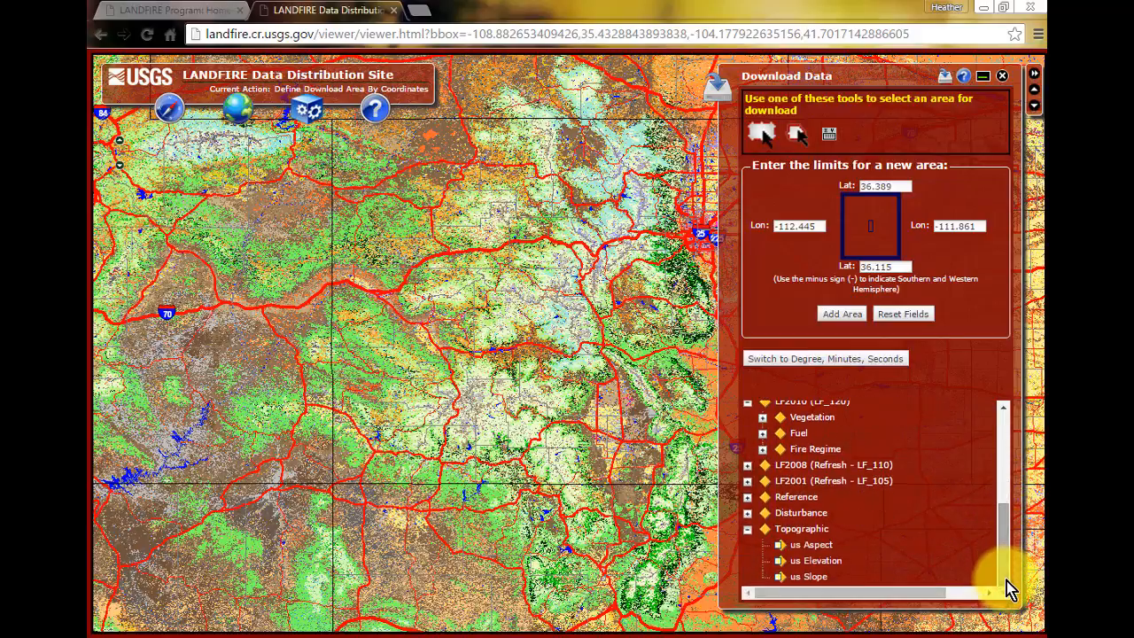
pyautogui.click(780, 544)
pyautogui.click(779, 561)
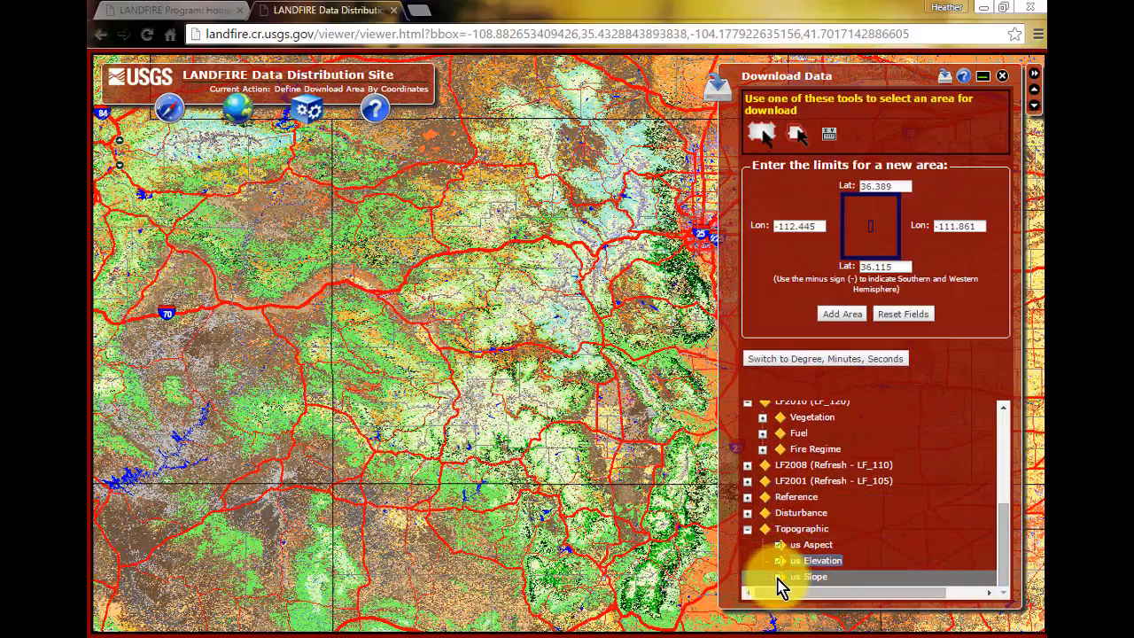
pyautogui.click(779, 577)
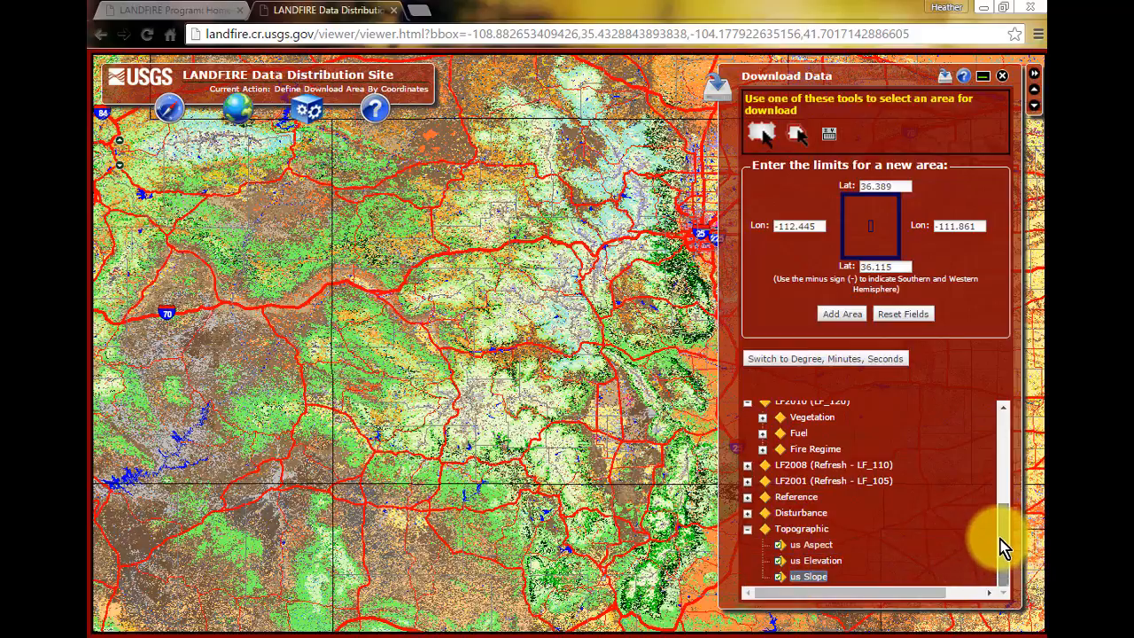
# Step: Select LF2012's Anderson 13 and Scott/Burgan 40 fire behavior fuel models plus Forest Canopy Bulk Density, Height, Cover and Base Height for download
pyautogui.moveTo(1003, 544); pyautogui.dragTo(998, 468)
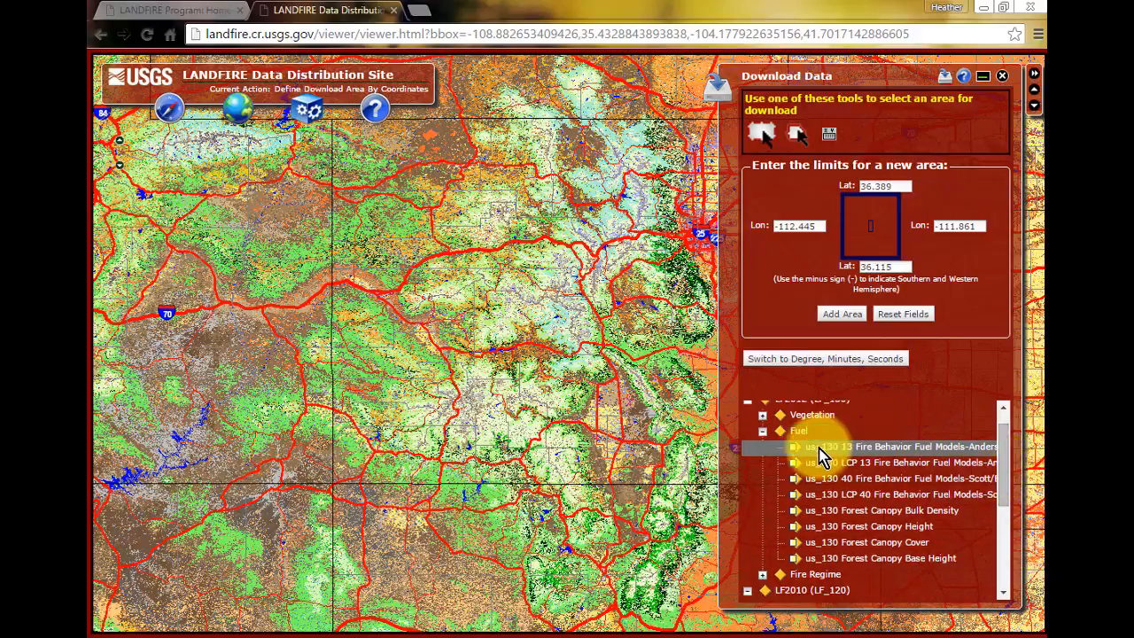
pyautogui.click(793, 446)
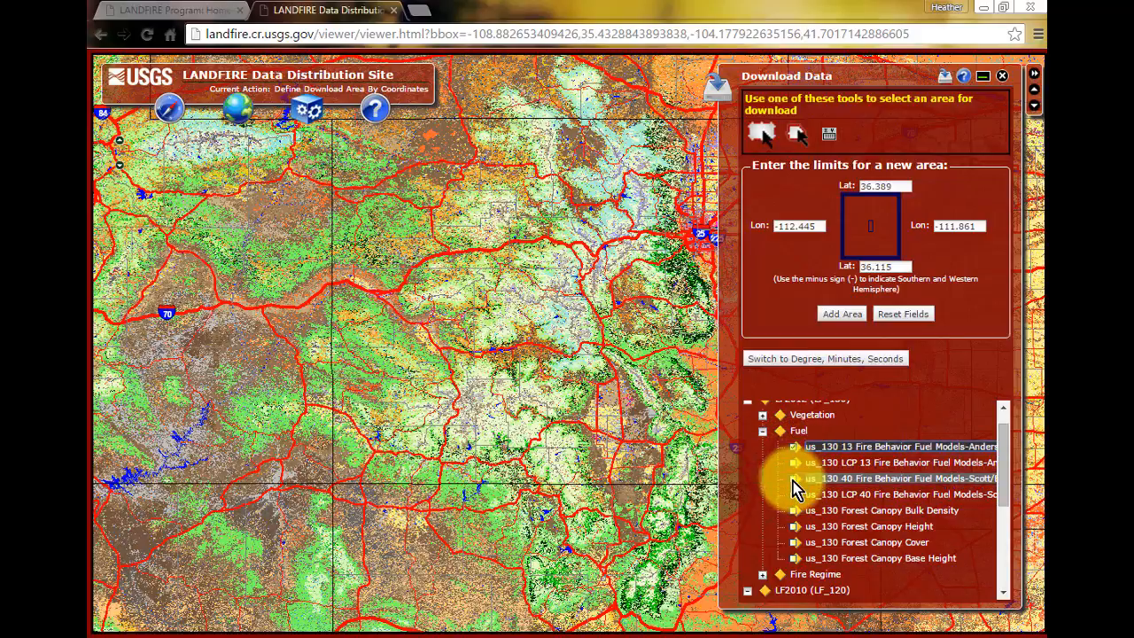
pyautogui.click(793, 478)
pyautogui.click(794, 510)
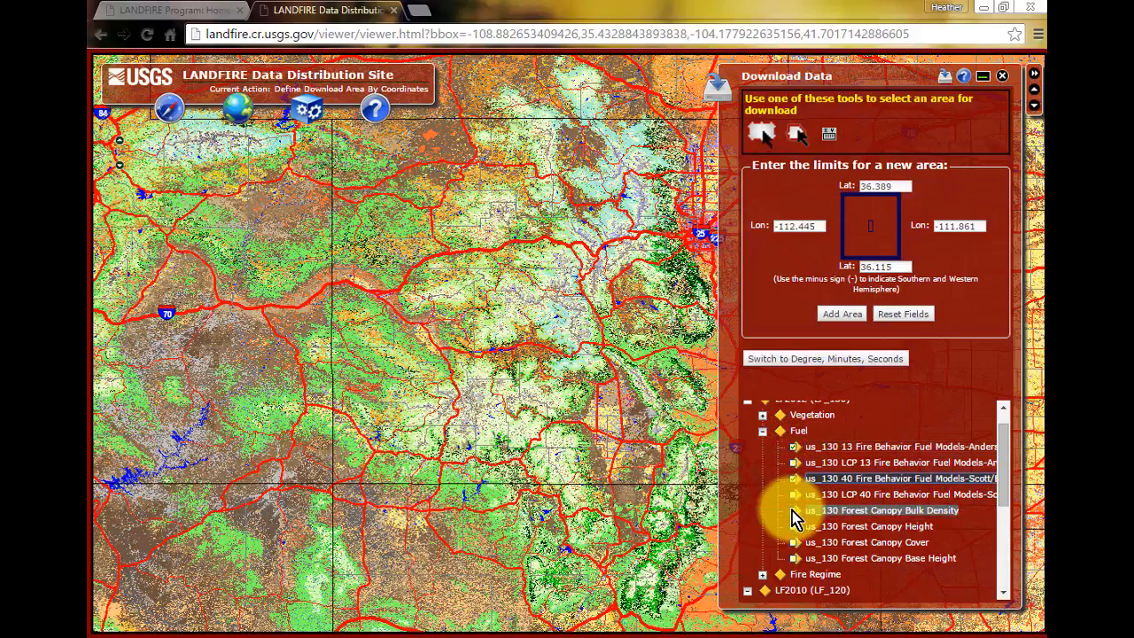
pyautogui.click(795, 528)
pyautogui.click(797, 542)
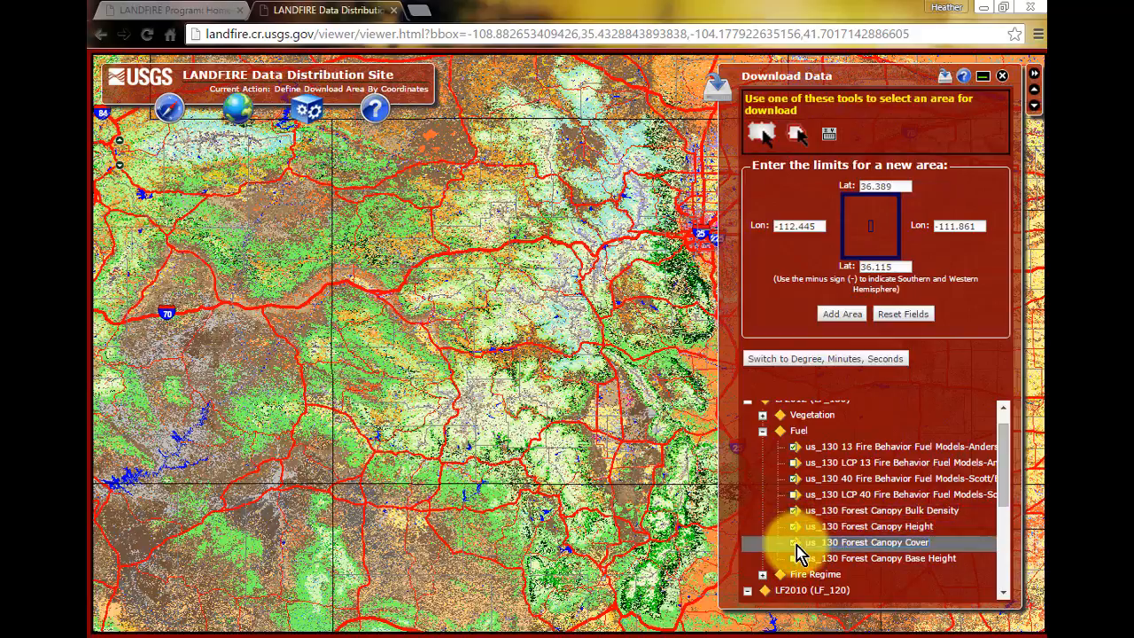
pyautogui.click(800, 558)
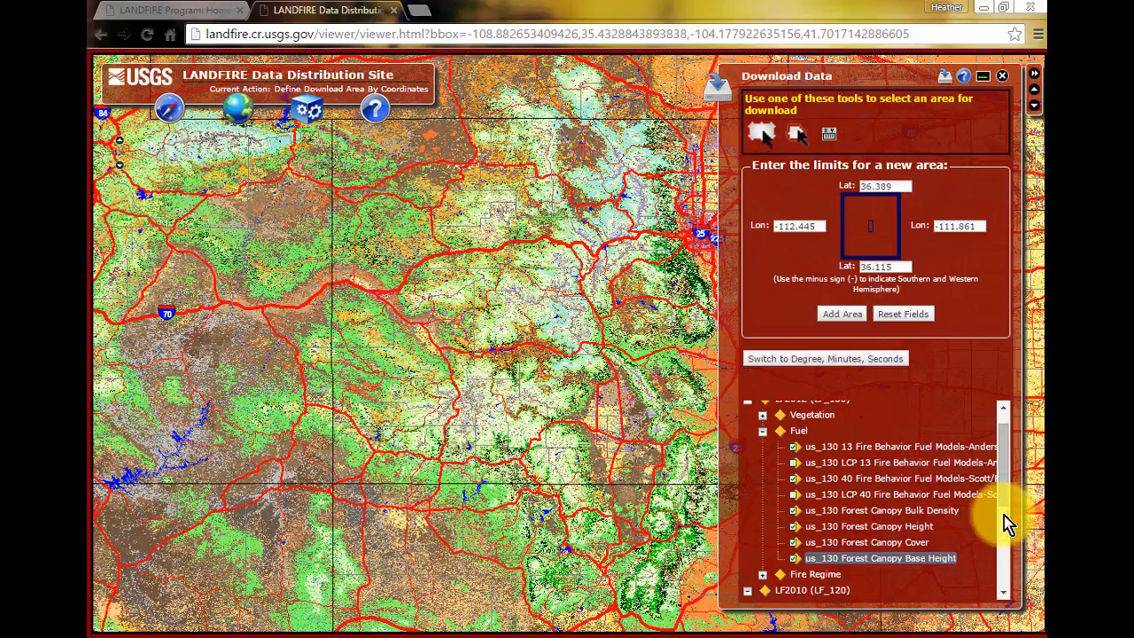
# Step: Add the coordinate-defined area to the download request and open the request's options for modification from the summary page
pyautogui.moveTo(1003, 494); pyautogui.dragTo(999, 470)
pyautogui.click(846, 321)
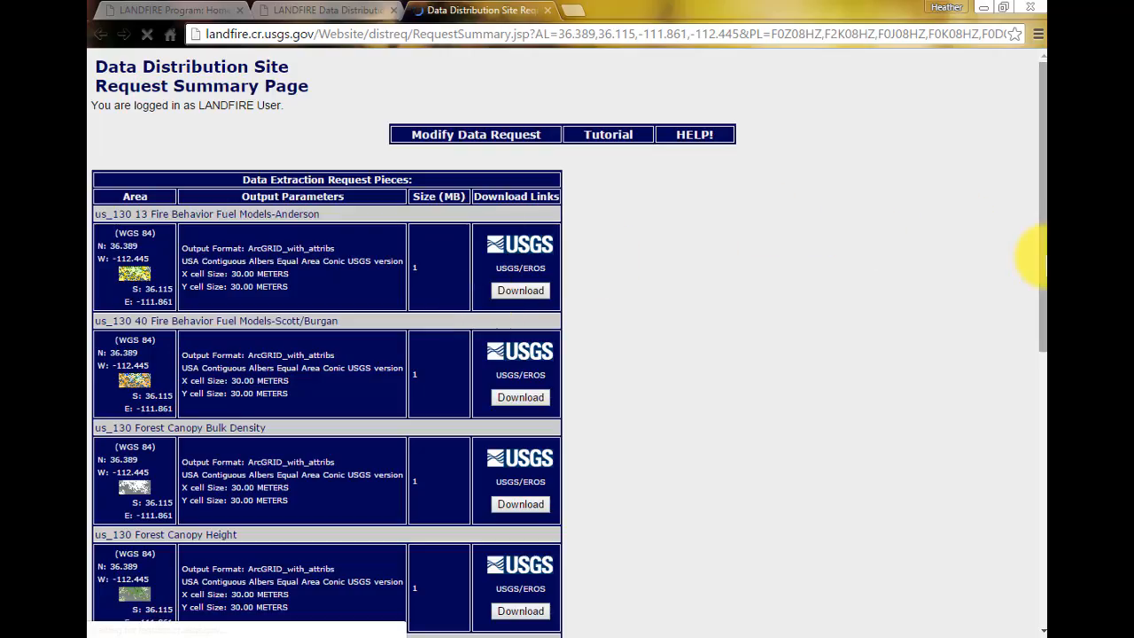
pyautogui.moveTo(1044, 257); pyautogui.dragTo(1038, 220)
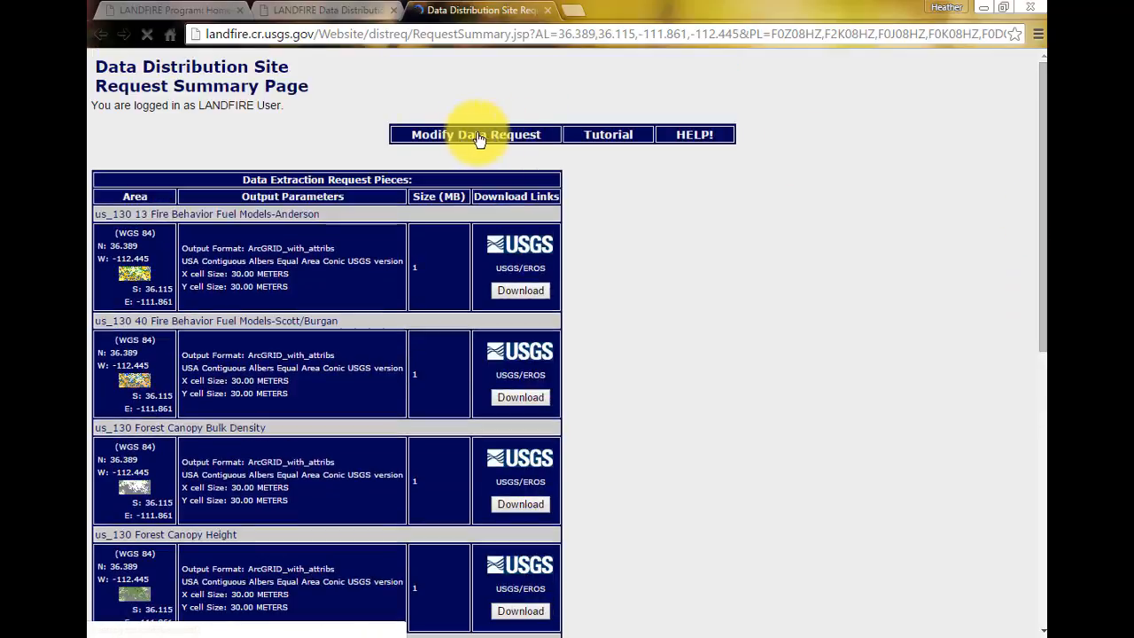
pyautogui.click(472, 136)
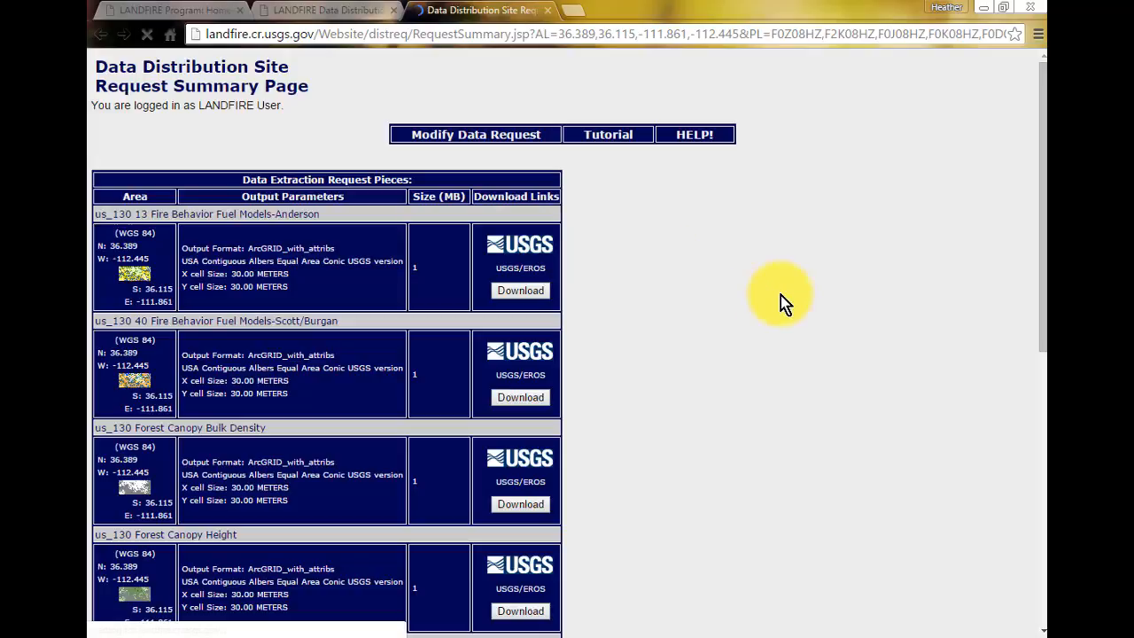
# Step: Set the request's output projection and datum to Best-Fit UTM (NAD83 Datum), and return to the request summary
pyautogui.click(390, 198)
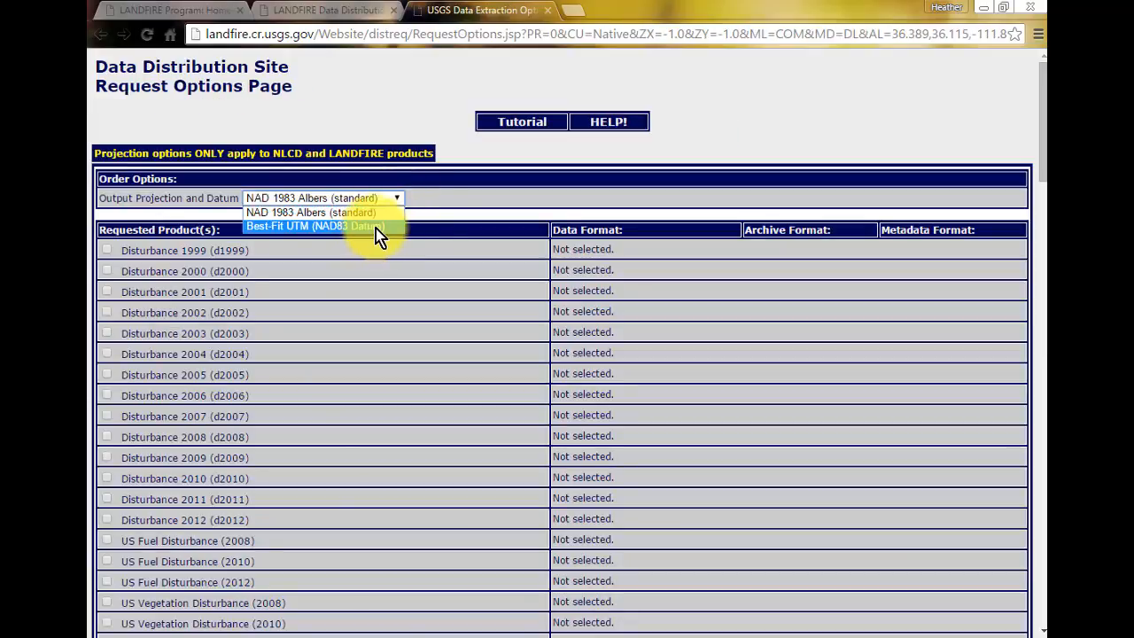
pyautogui.click(377, 229)
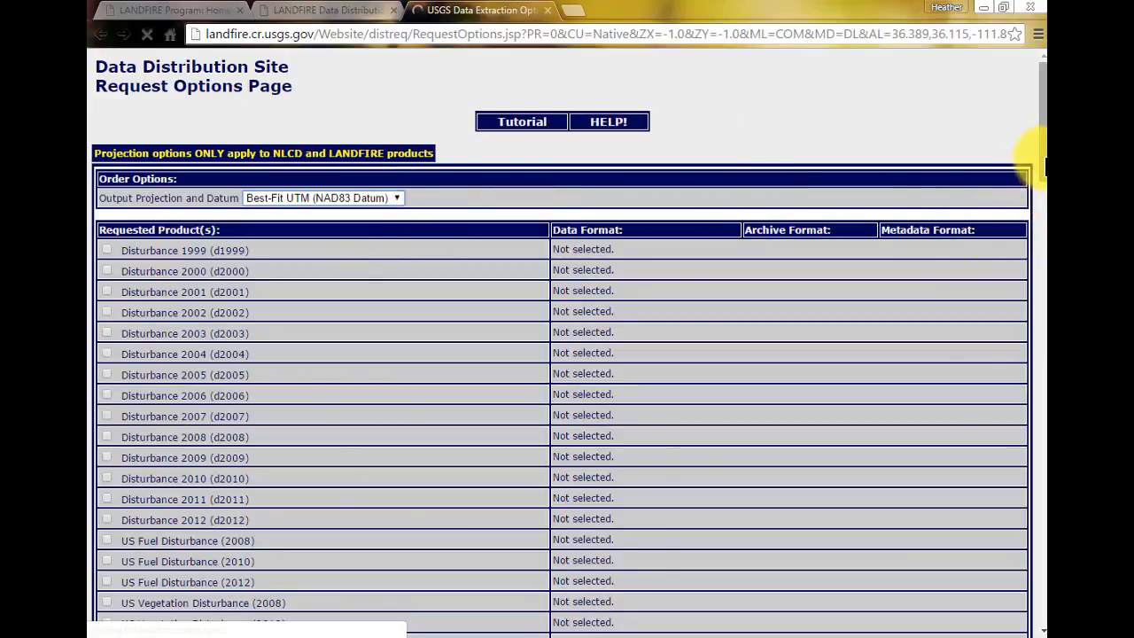
pyautogui.moveTo(1043, 169); pyautogui.dragTo(1037, 542)
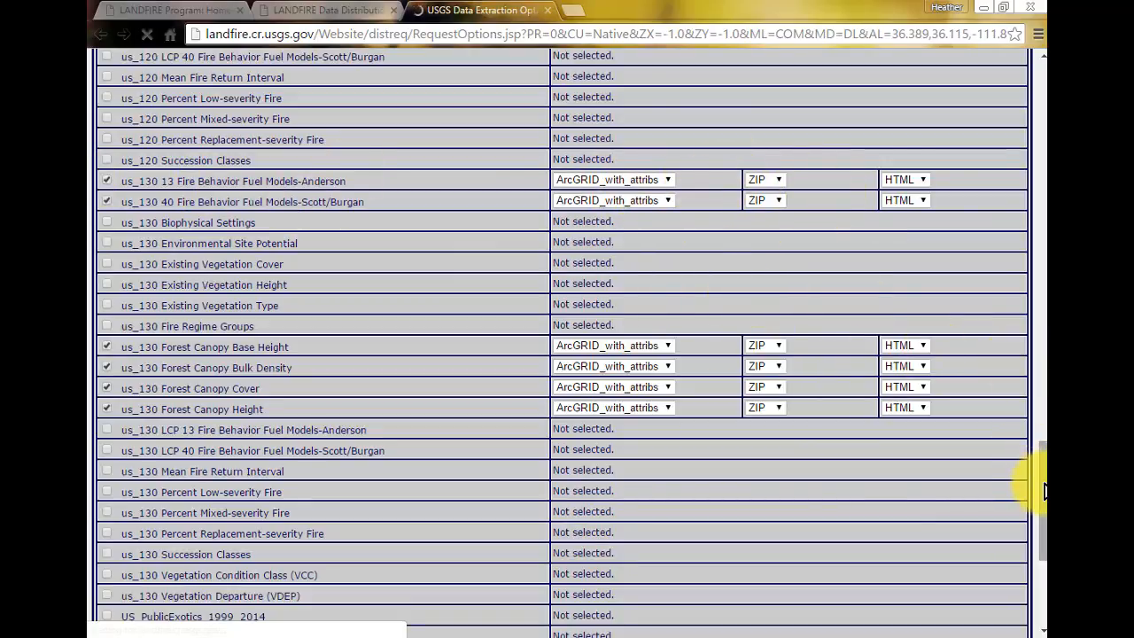
pyautogui.moveTo(1044, 492); pyautogui.dragTo(1043, 610)
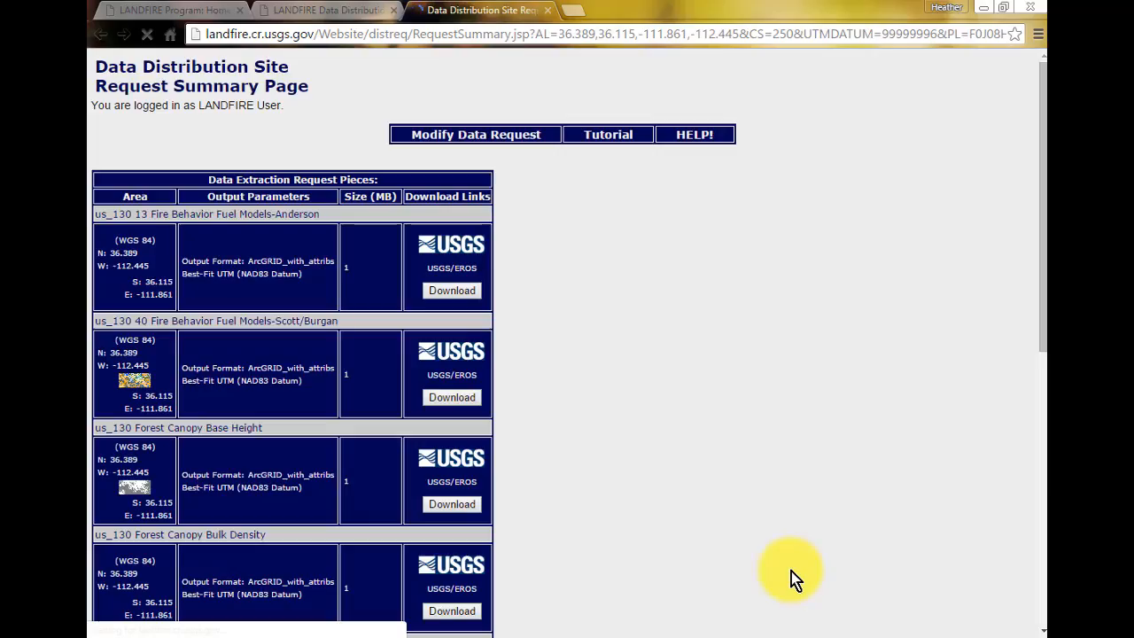
# Step: Download the us_130 13 Fire Behavior Fuel Models-Anderson piece, open its zip archive, and select the US_130FBFM13 folder
pyautogui.click(462, 291)
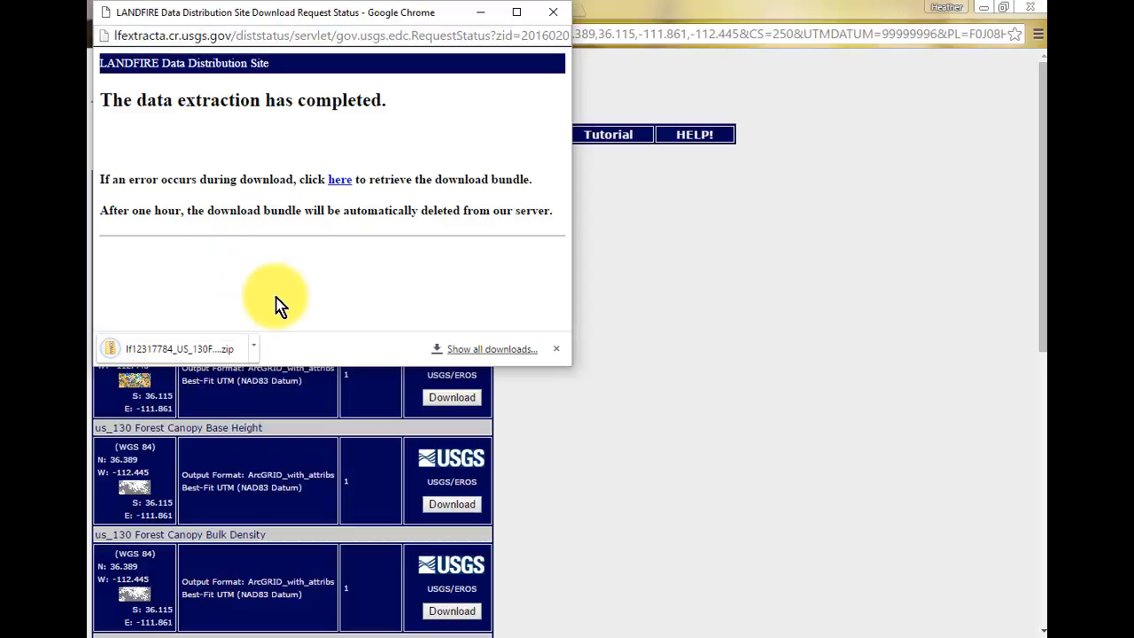
pyautogui.click(255, 348)
pyautogui.click(282, 376)
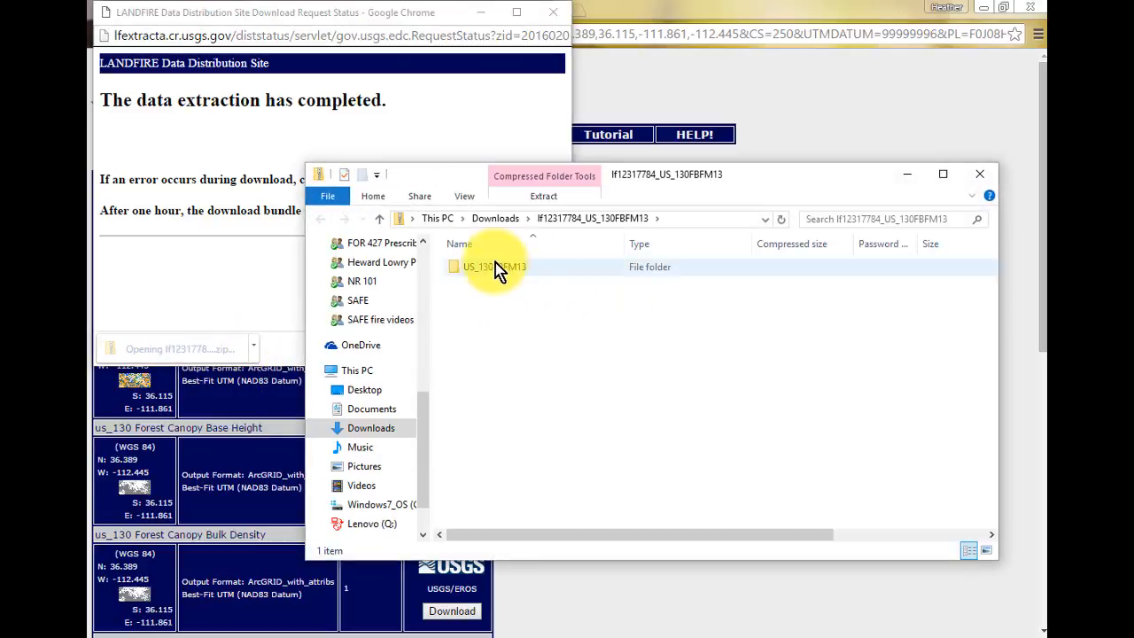
pyautogui.click(468, 268)
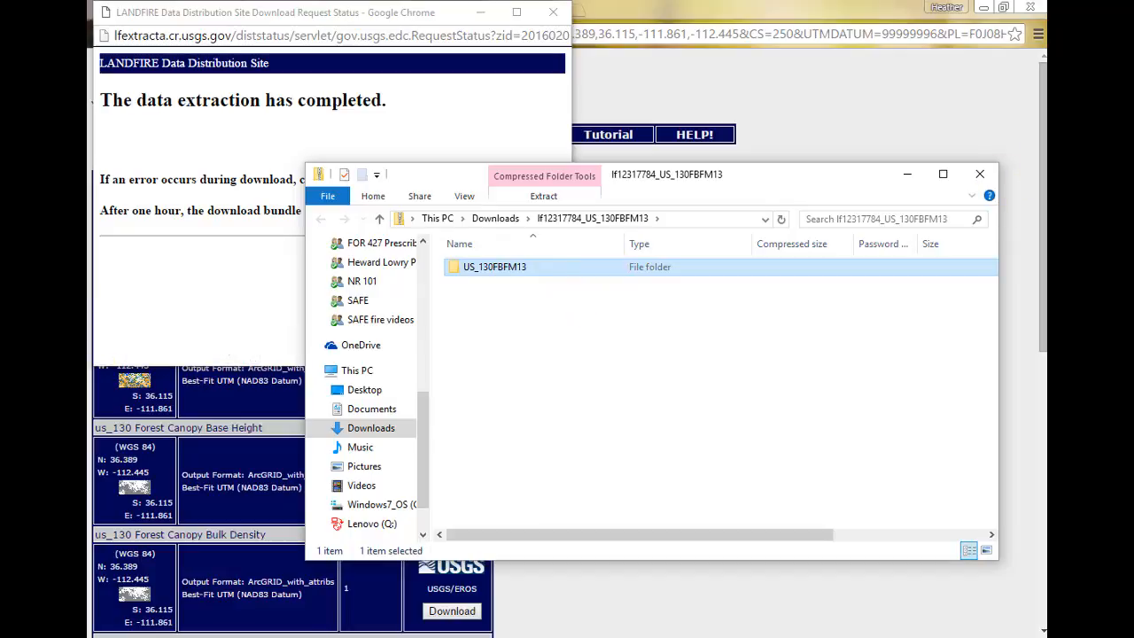
# Step: In File Explorer, open the LANDFIREdata folder inside 407\Lesson_3 on the C: drive
pyautogui.click(1046, 85)
pyautogui.hotkey('alt', 'Tab')
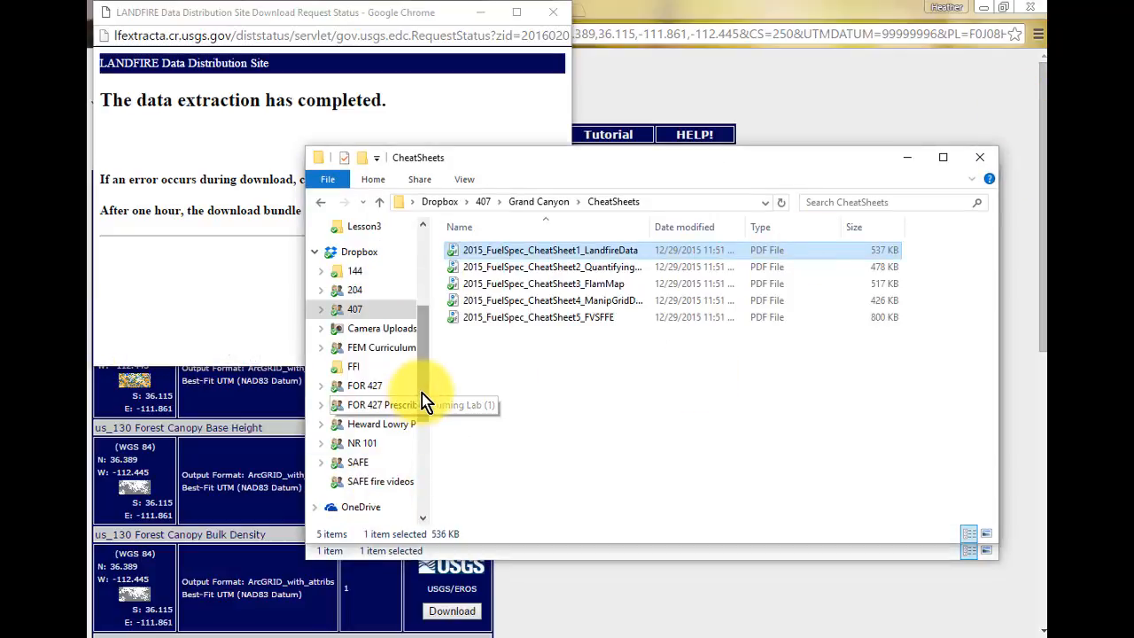
pyautogui.moveTo(422, 393); pyautogui.dragTo(431, 506)
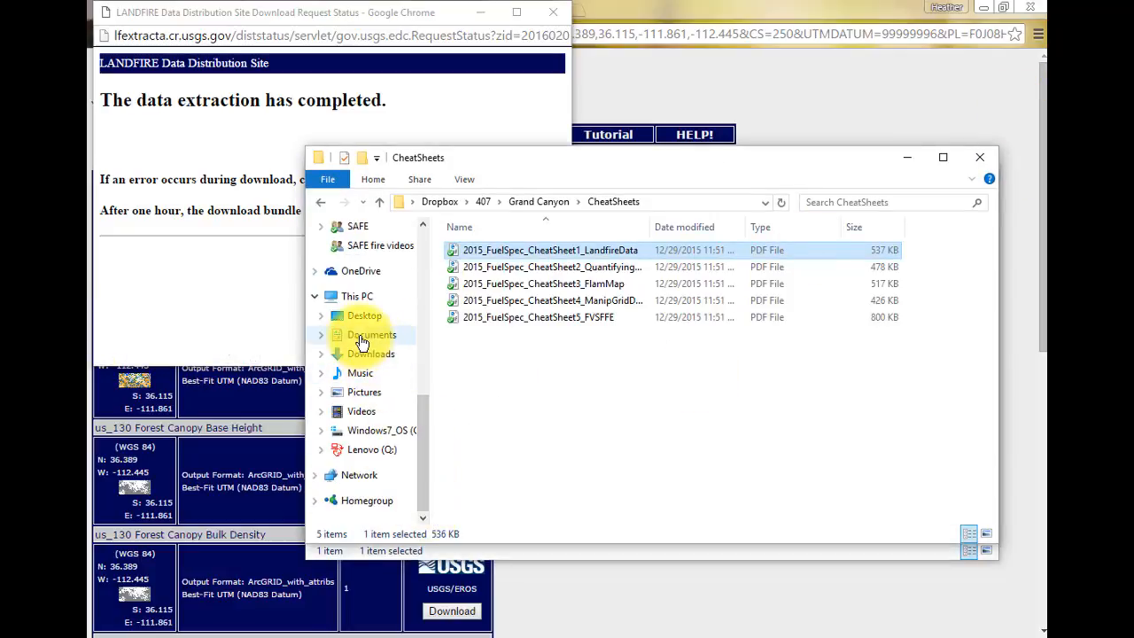
pyautogui.click(396, 430)
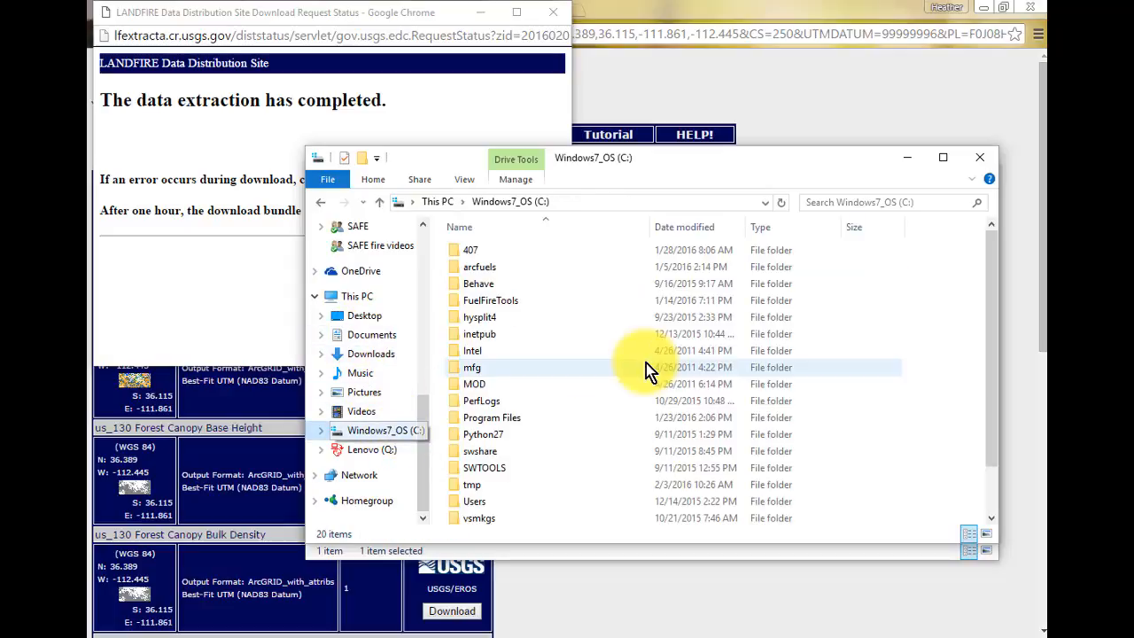
pyautogui.click(457, 251)
pyautogui.doubleClick(456, 251)
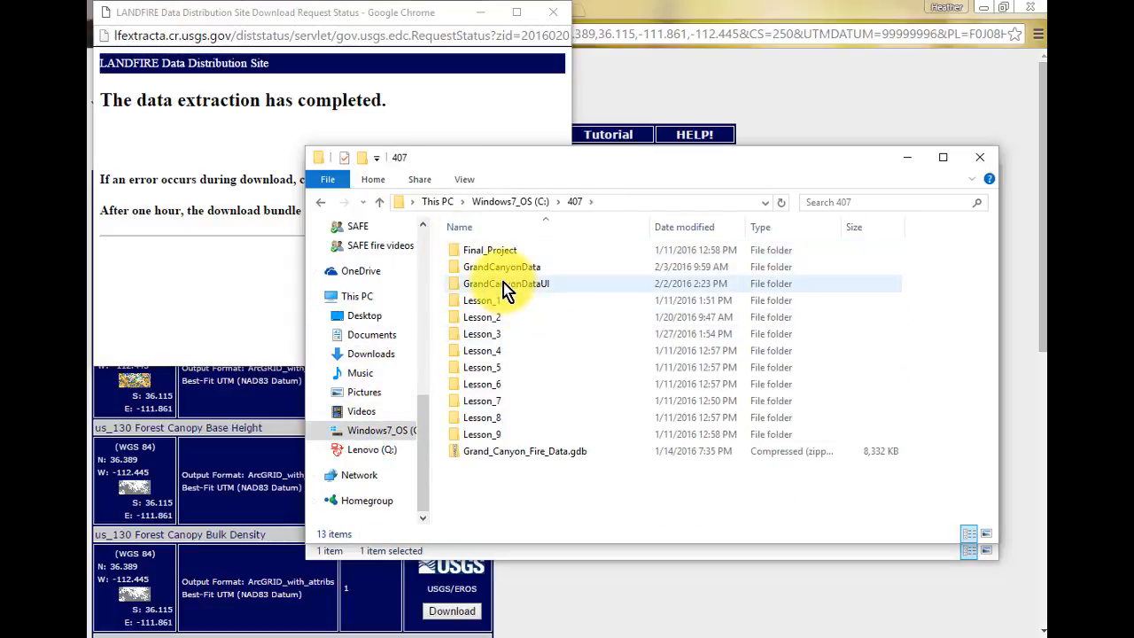
pyautogui.doubleClick(498, 334)
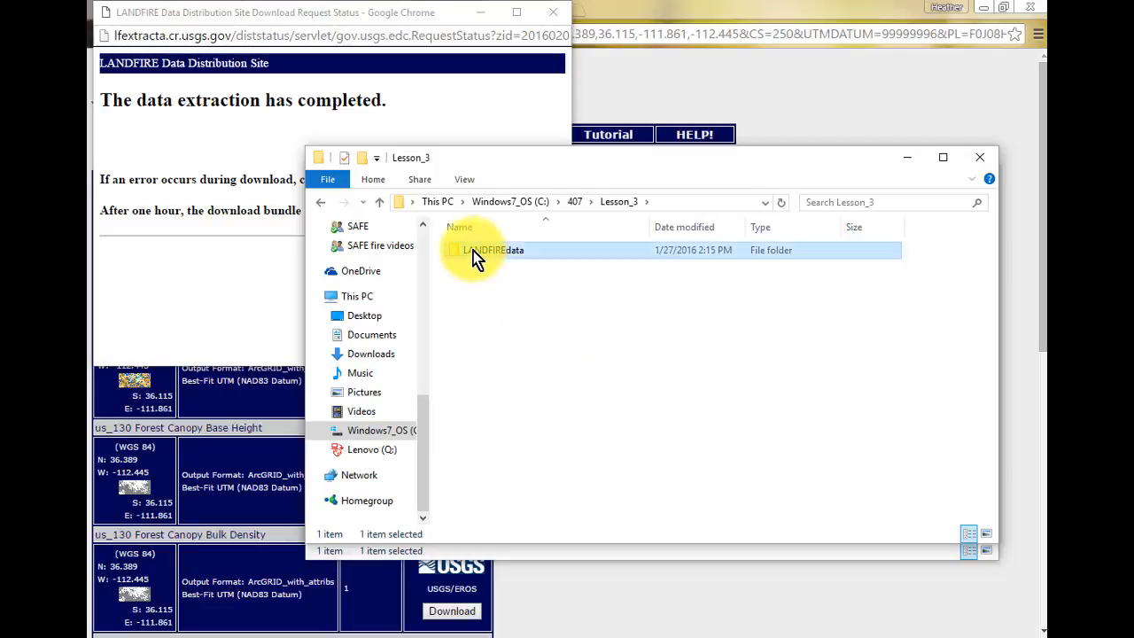
pyautogui.doubleClick(473, 252)
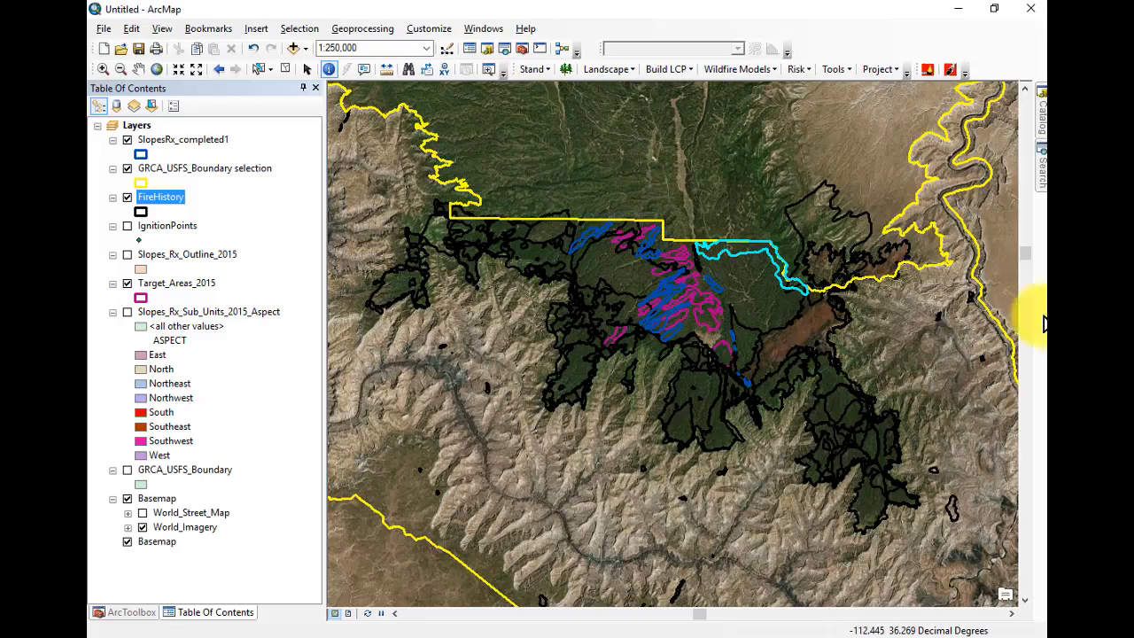
# Step: Start adding data in ArcMap and browse to the US_130CBD folder inside 407\Lesson_3\LANDFIREdata
pyautogui.click(293, 48)
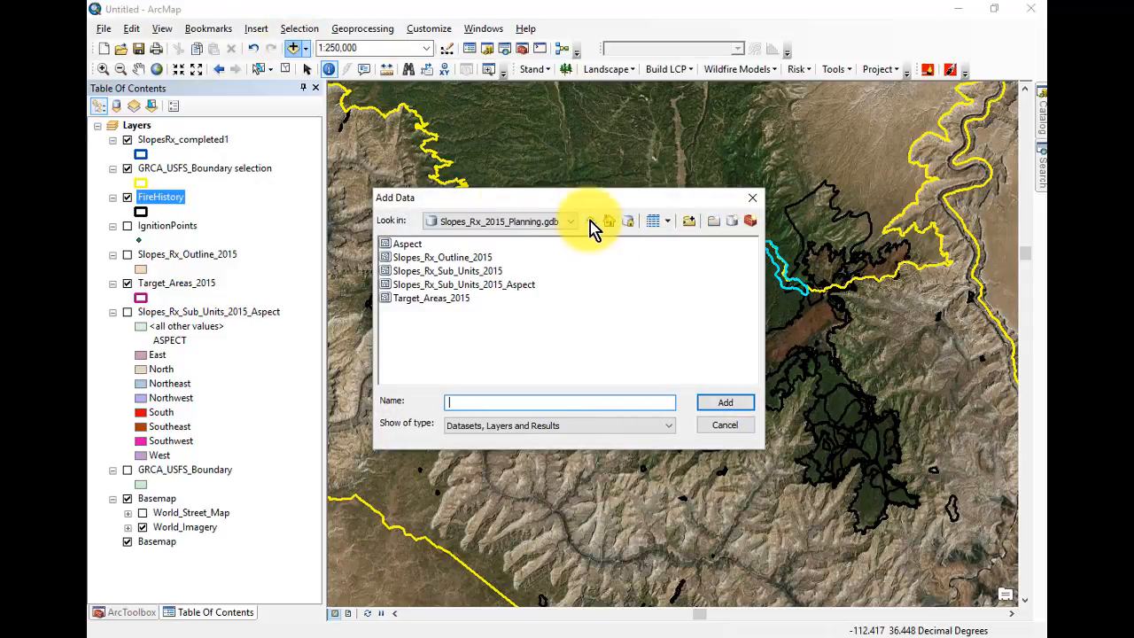
pyautogui.click(591, 223)
pyautogui.click(591, 222)
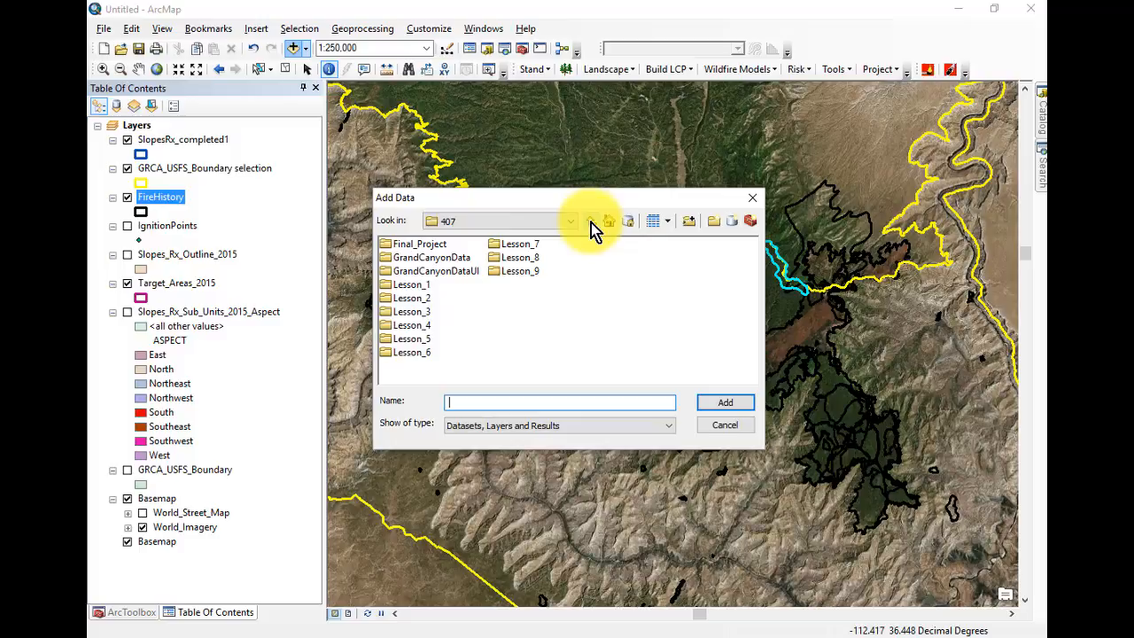
pyautogui.doubleClick(415, 312)
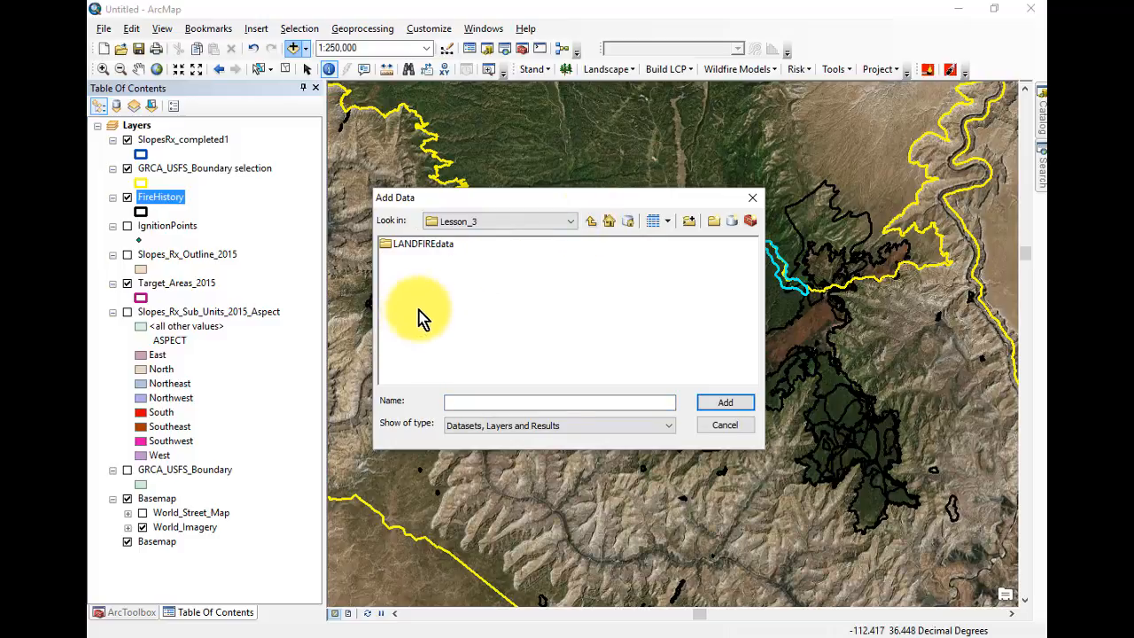
pyautogui.doubleClick(403, 248)
pyautogui.click(423, 249)
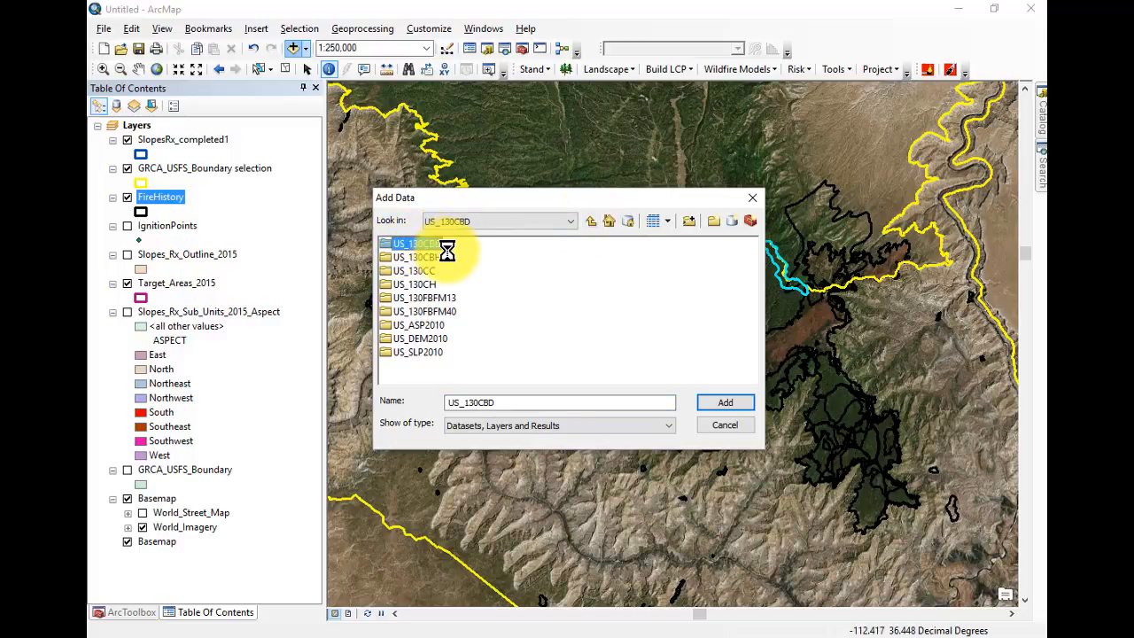
# Step: Add the us_130cbd raster to the map and build its pyramids with Nearest Neighbor resampling and default compression
pyautogui.click(417, 272)
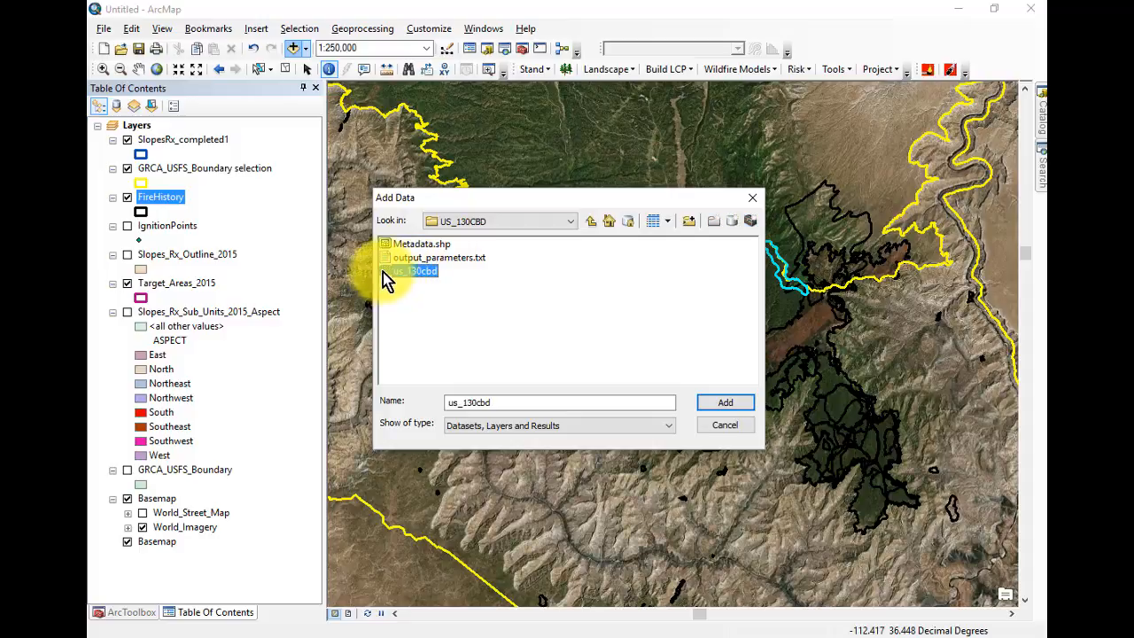
pyautogui.click(729, 405)
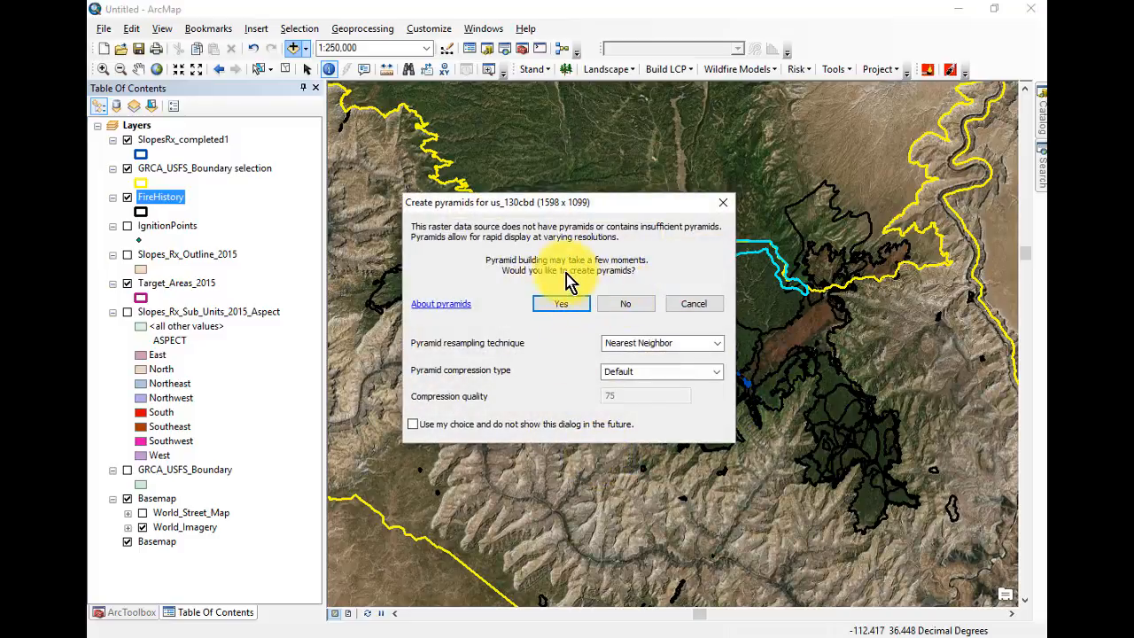
pyautogui.click(547, 302)
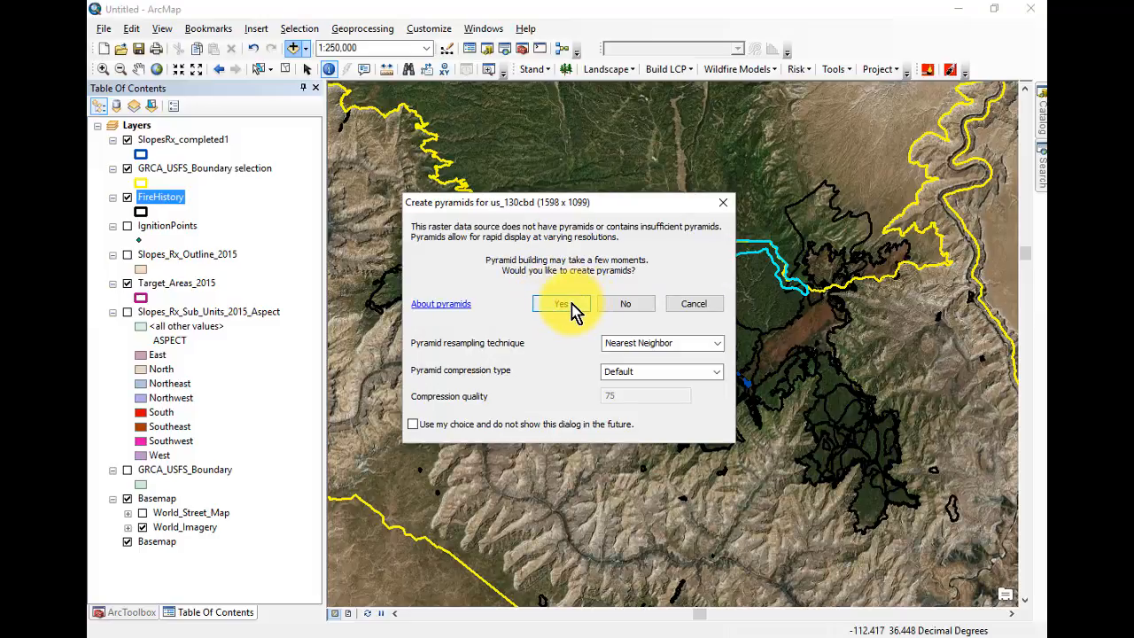
pyautogui.click(582, 303)
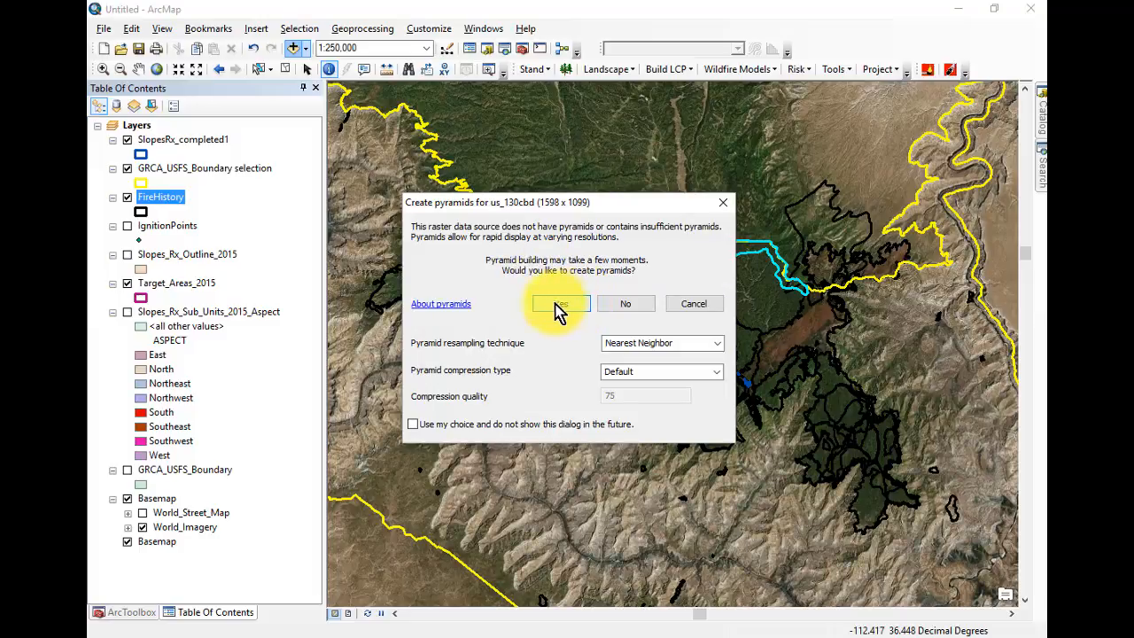
pyautogui.click(631, 303)
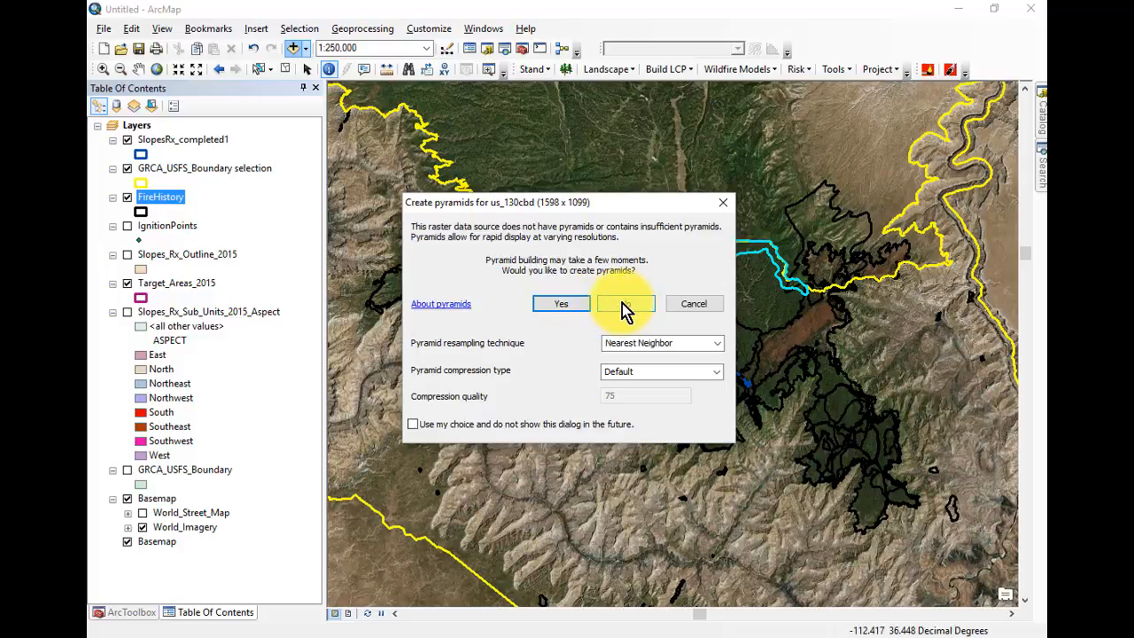
pyautogui.click(569, 304)
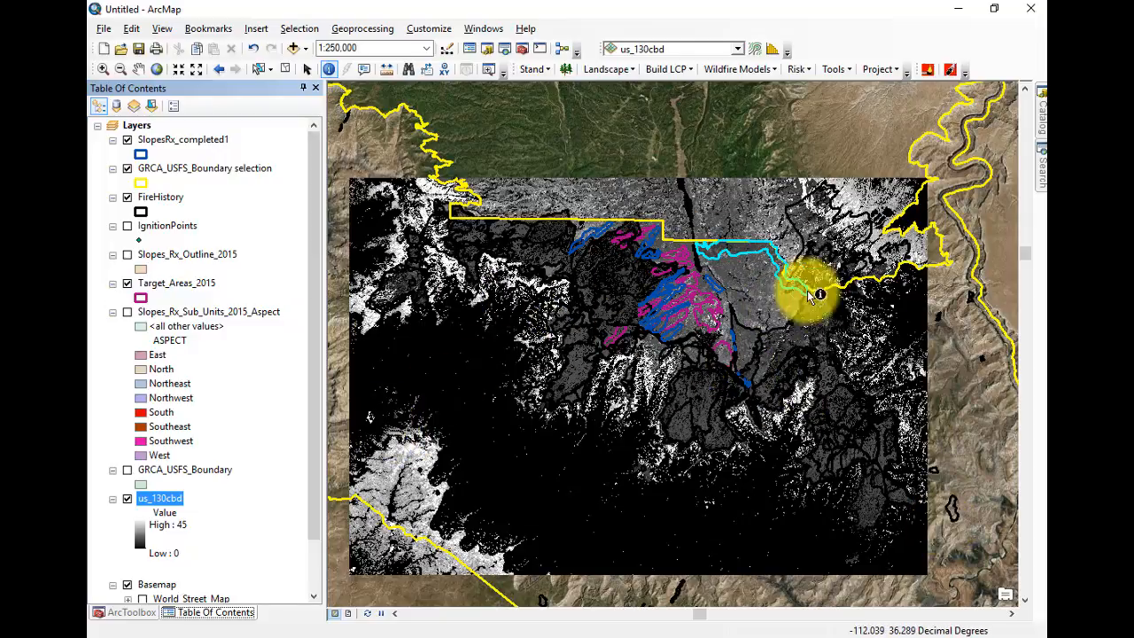
# Step: Switch from ArcMap to the ArcFuels10 help site in the browser and open its Download ArcFuels10 page under Download & Setup
pyautogui.click(958, 11)
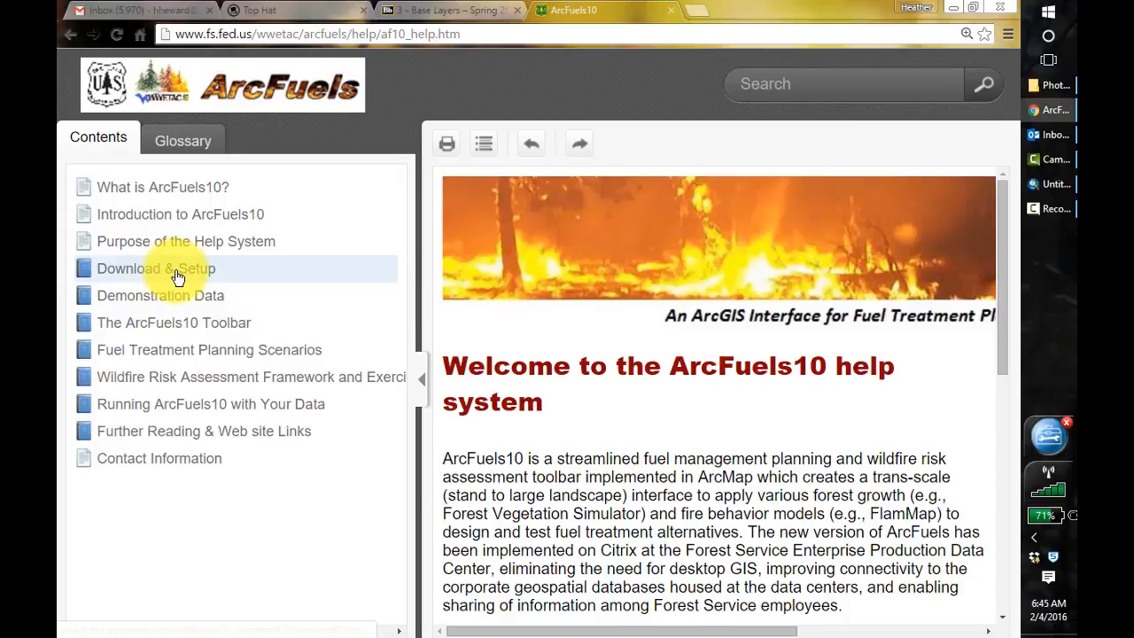
pyautogui.click(178, 277)
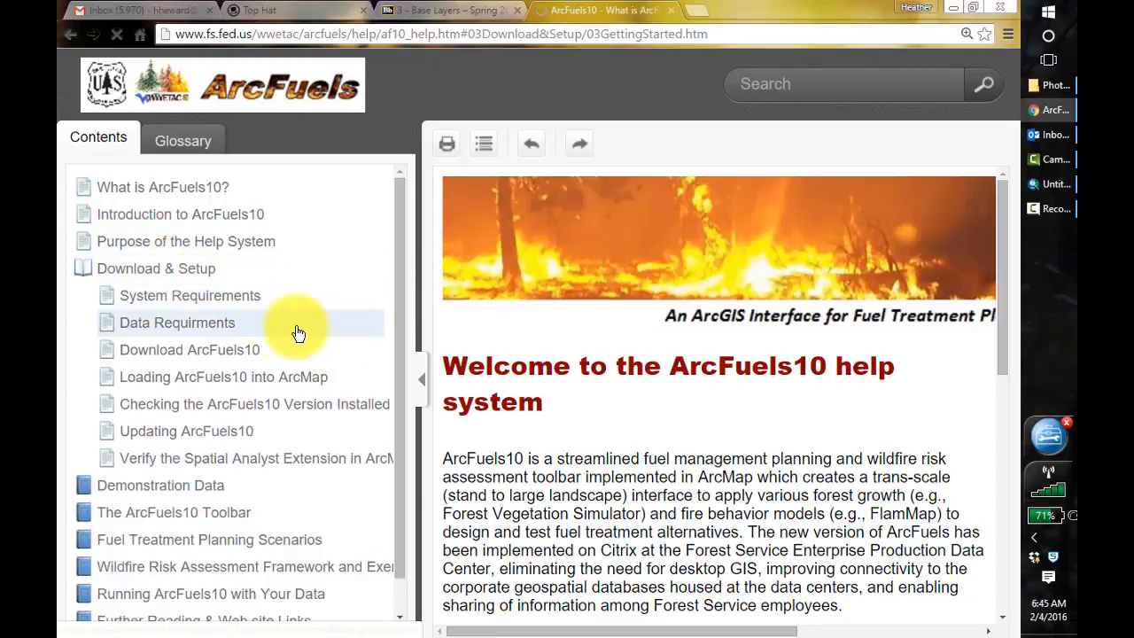
pyautogui.click(215, 361)
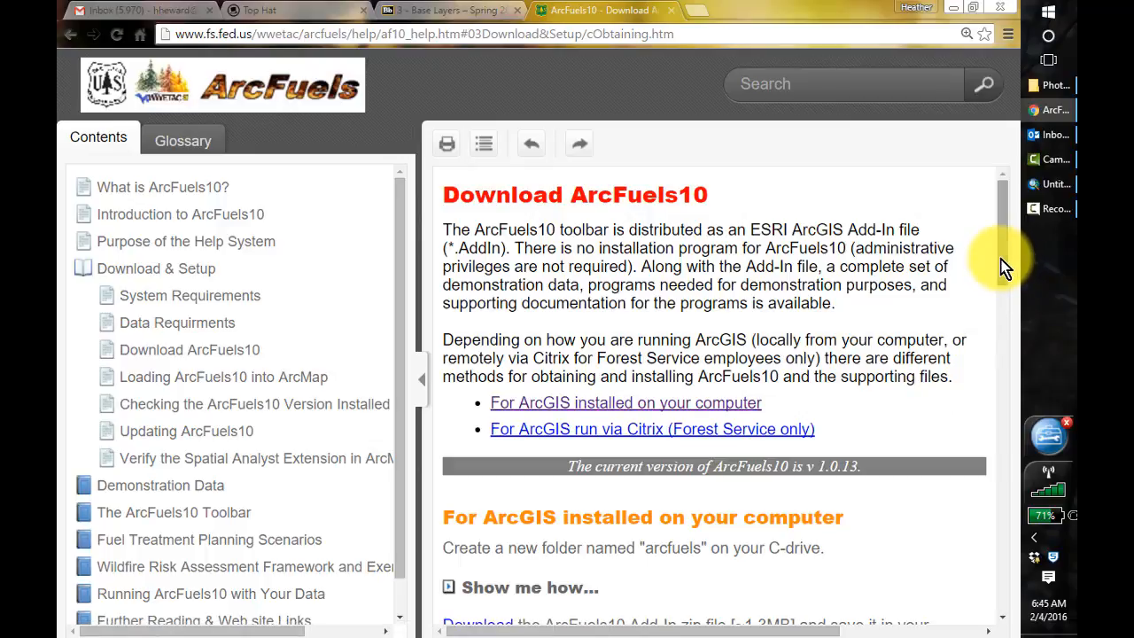
# Step: Review the download instructions for ArcGIS installed on a local computer, including the illustration for creating the arcfuels folder
pyautogui.moveTo(1004, 269); pyautogui.dragTo(1003, 324)
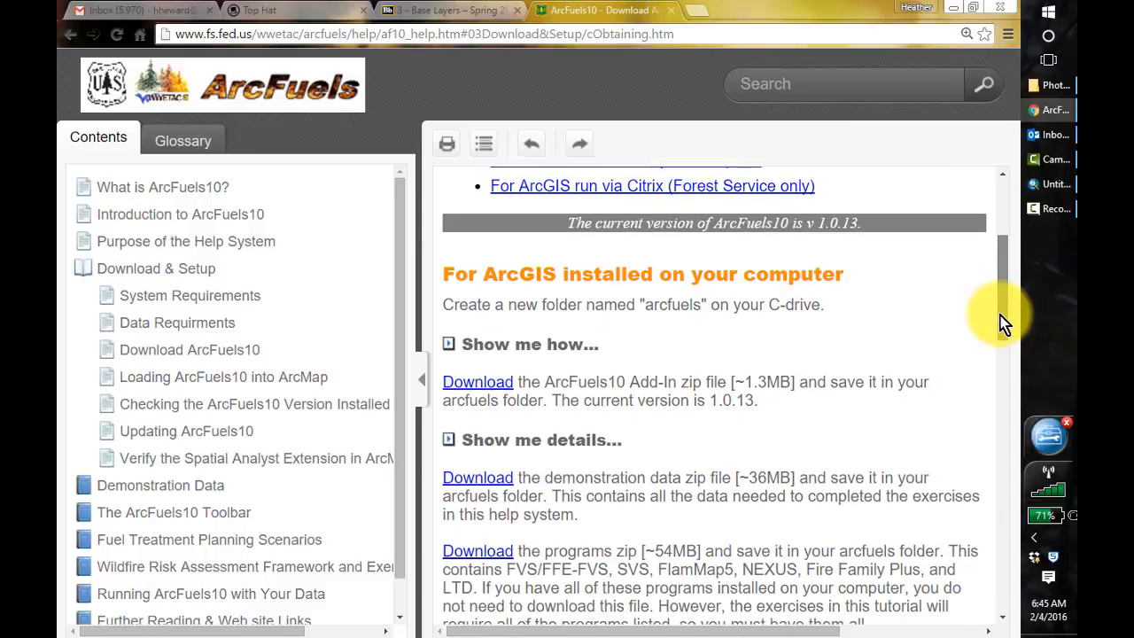
pyautogui.click(449, 348)
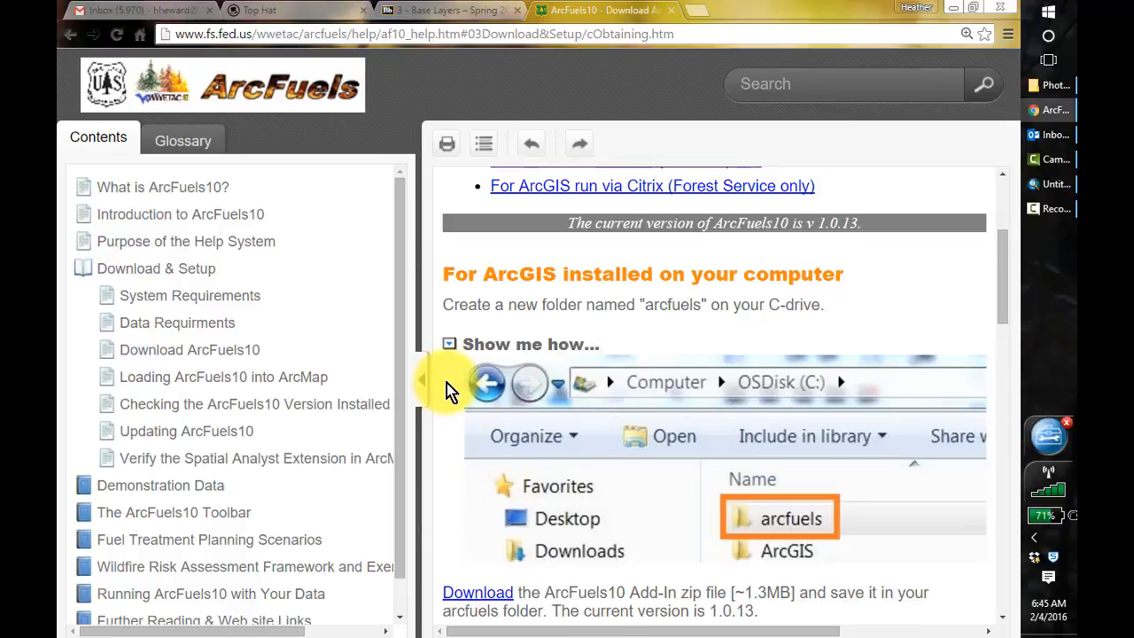
pyautogui.click(450, 348)
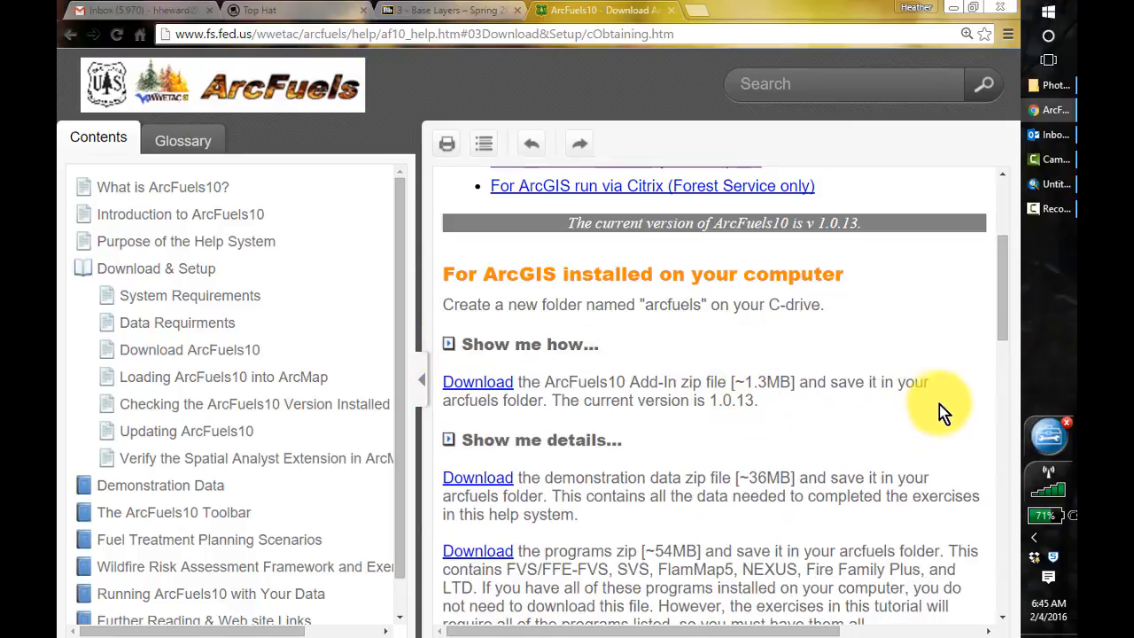
pyautogui.scroll(-1, 1005, 330)
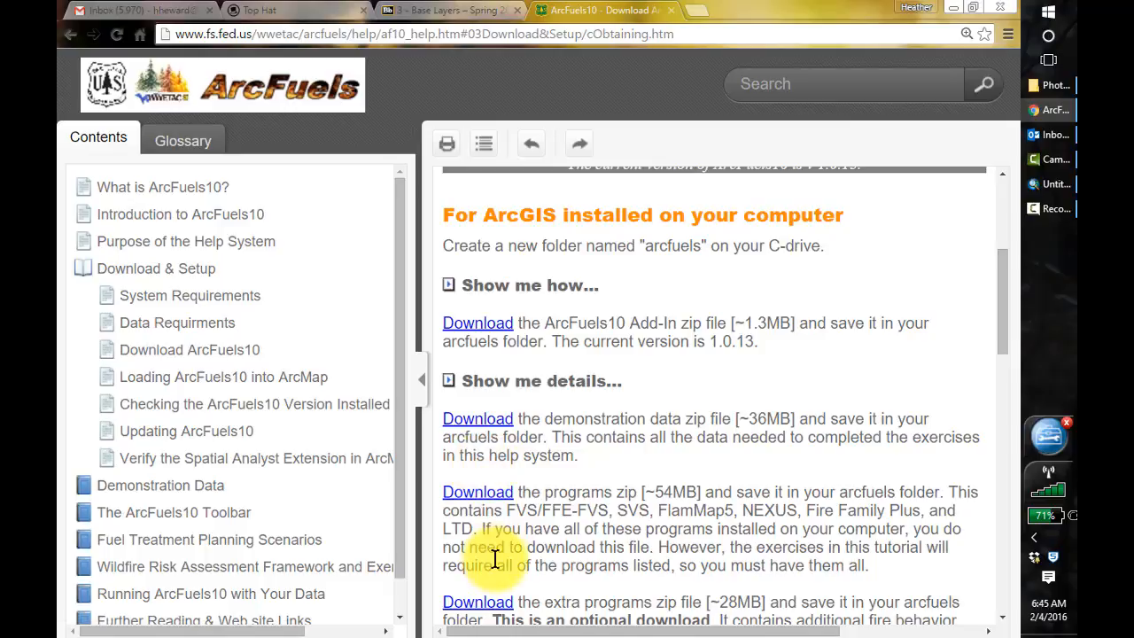
pyautogui.moveTo(1004, 344); pyautogui.dragTo(1007, 363)
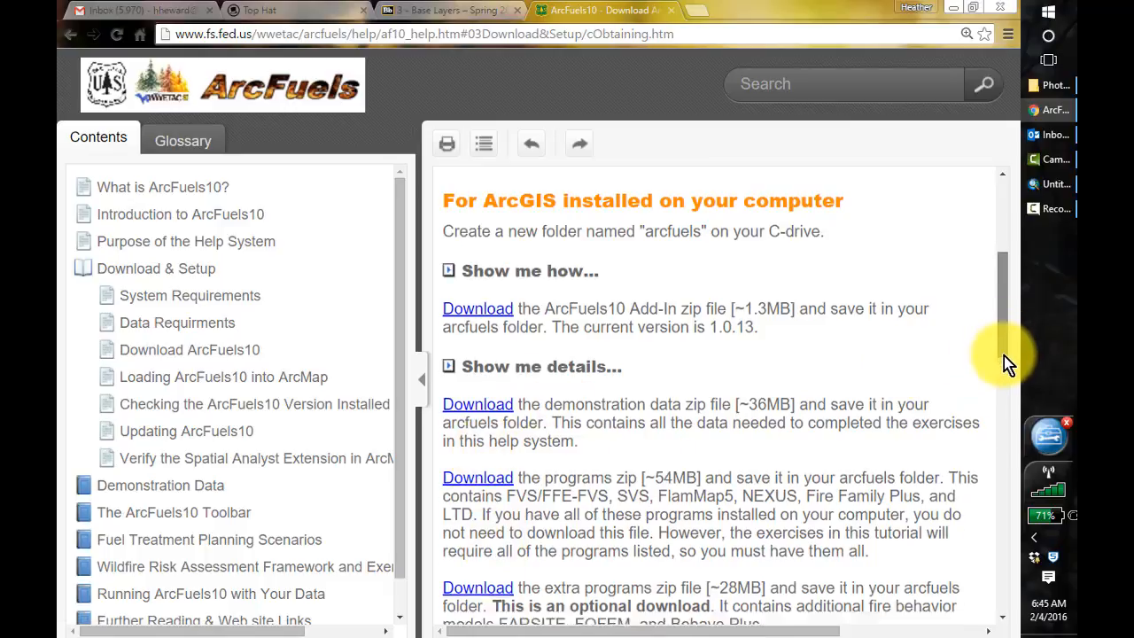
pyautogui.scroll(-1, 1004, 363)
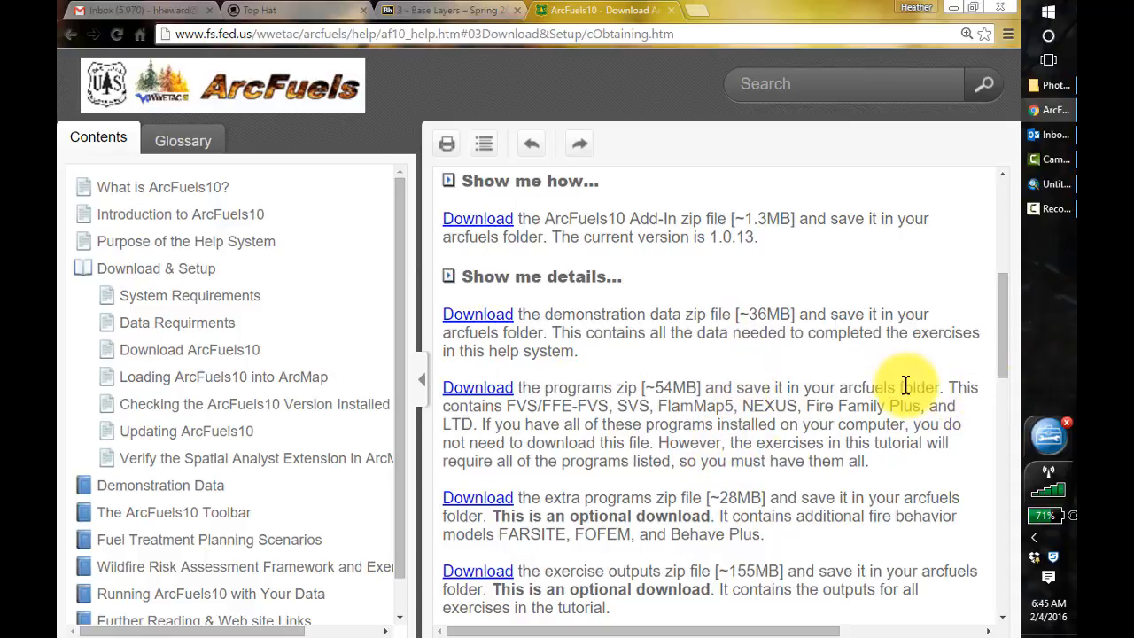
pyautogui.scroll(1, 1004, 375)
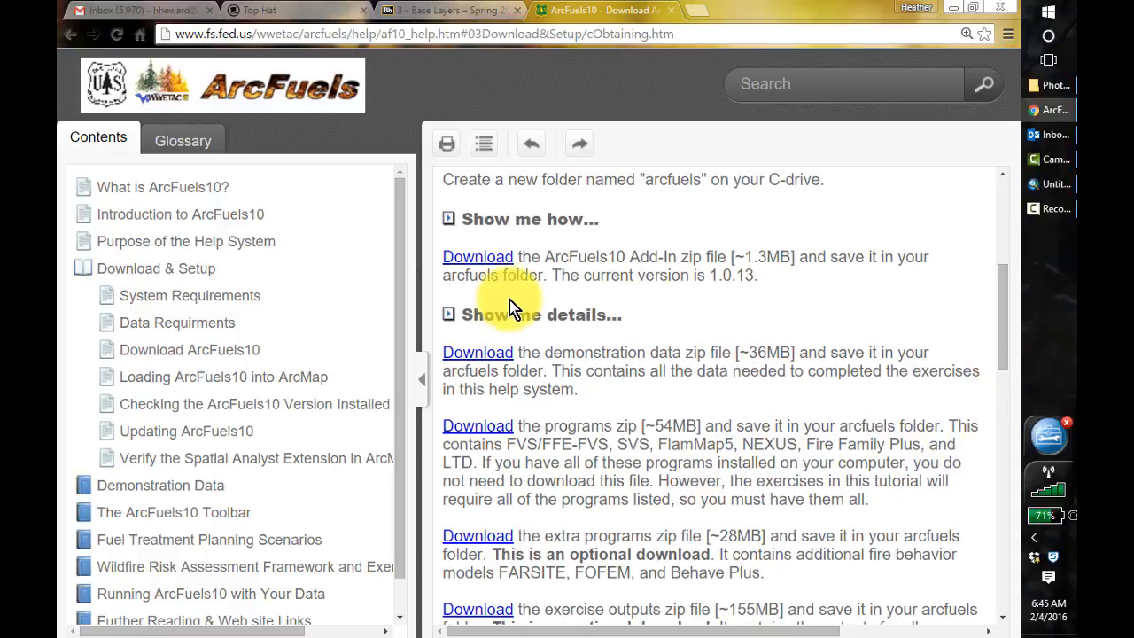
# Step: Download the ArcFuels10 Add-In zip file and open the downloaded archive
pyautogui.click(476, 257)
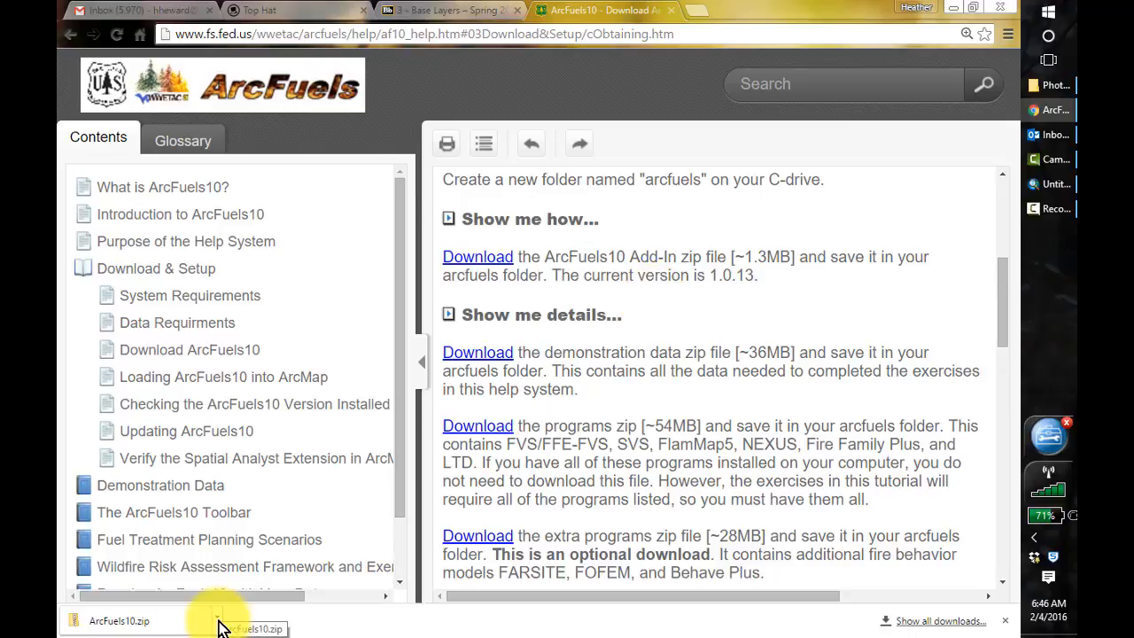
pyautogui.click(220, 623)
pyautogui.click(253, 519)
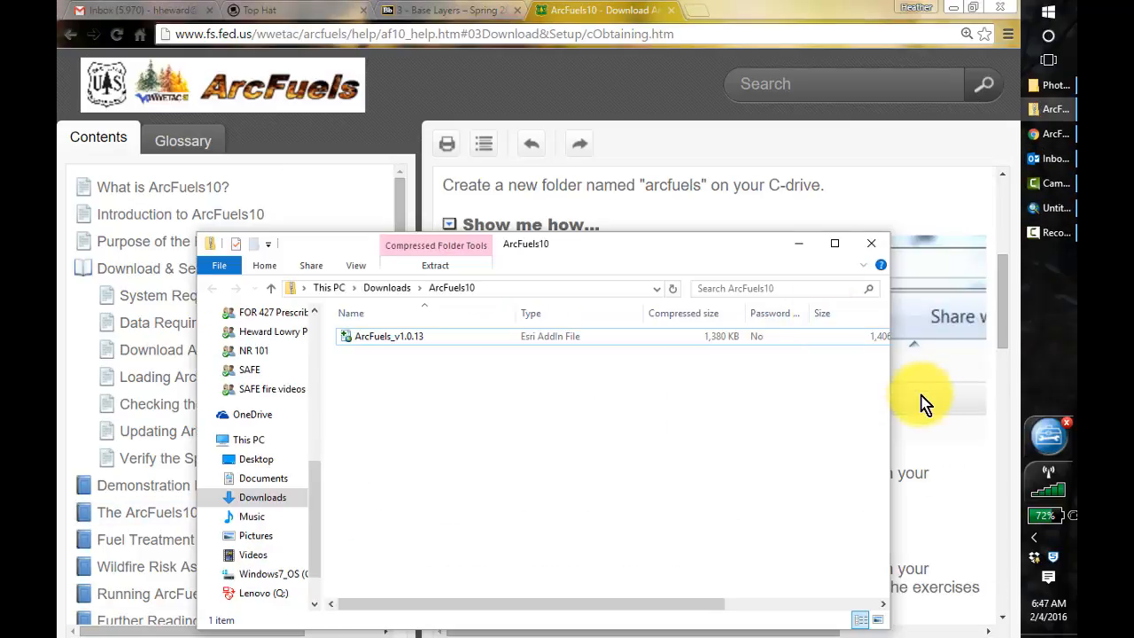
# Step: Switch to File Explorer, inspect the contents of the arcfuels folder on the C: drive, and minimize the window
pyautogui.click(921, 432)
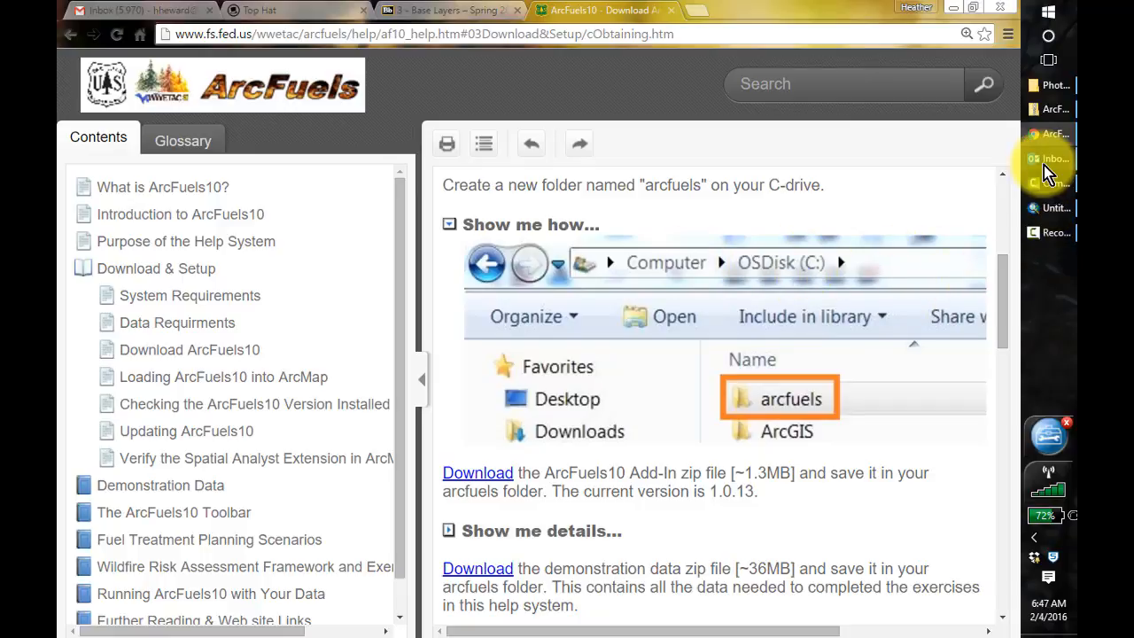
pyautogui.click(1050, 85)
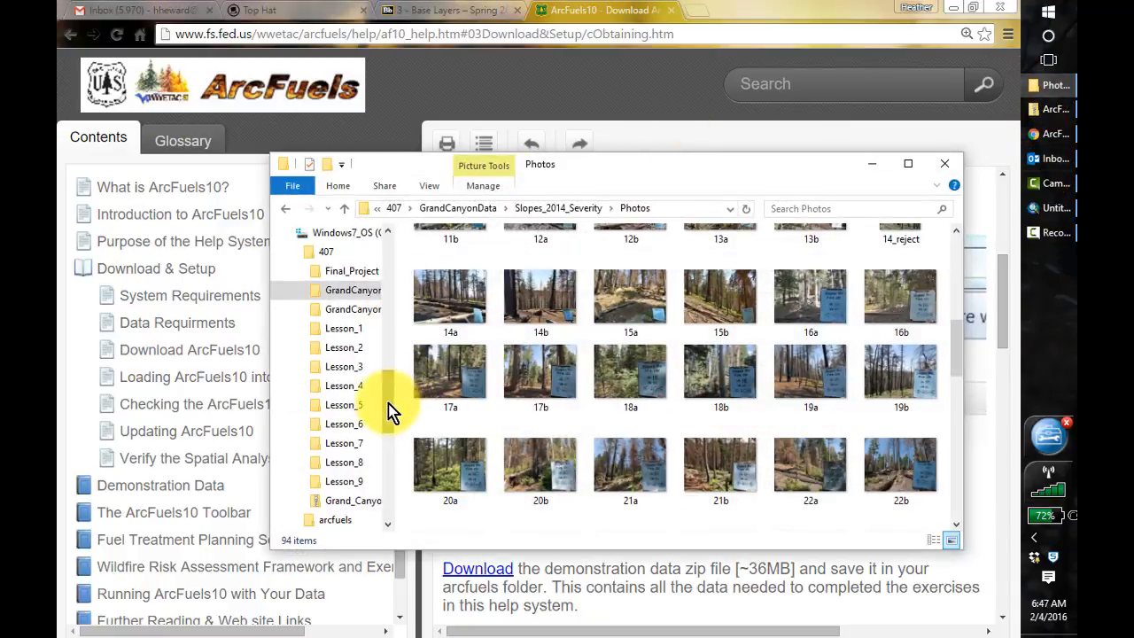
pyautogui.scroll(2, 393, 398)
pyautogui.click(372, 346)
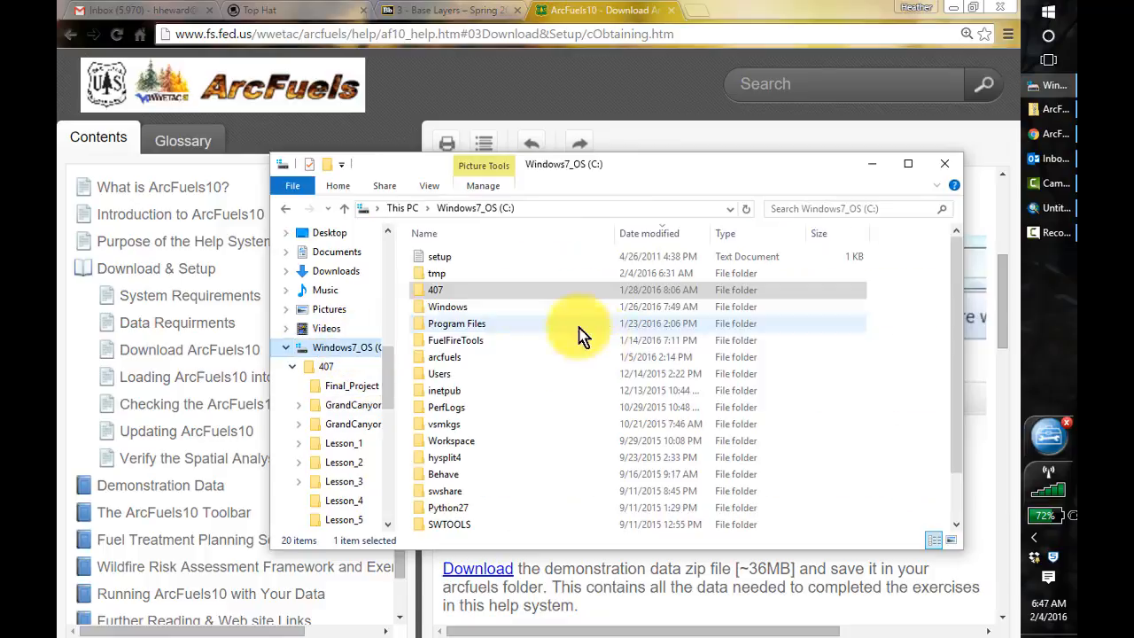
pyautogui.doubleClick(433, 355)
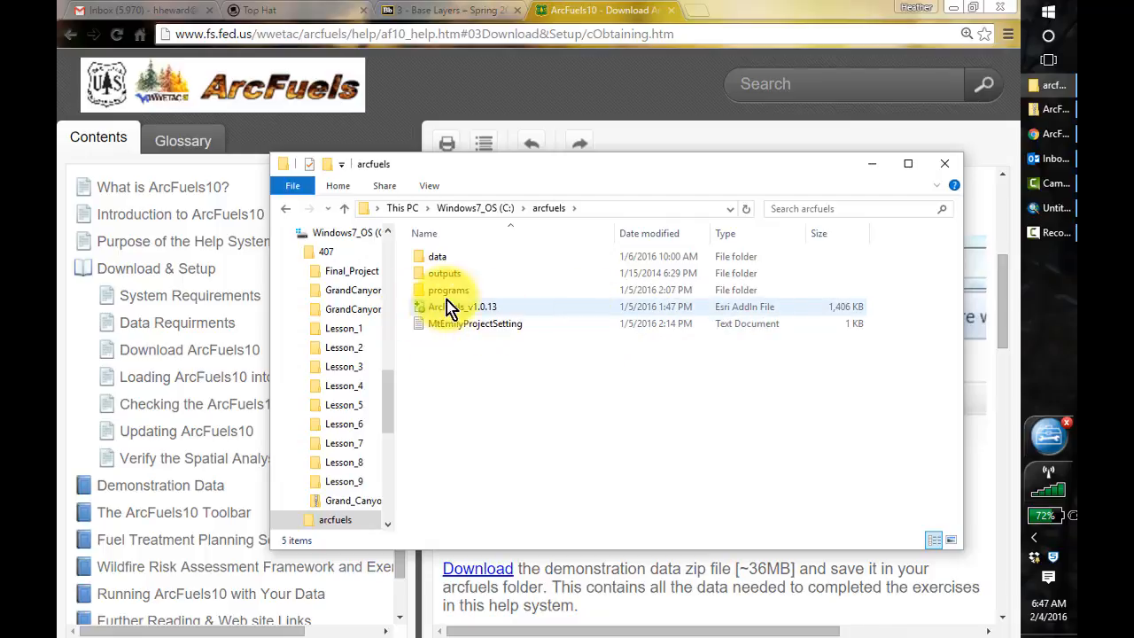
pyautogui.click(448, 304)
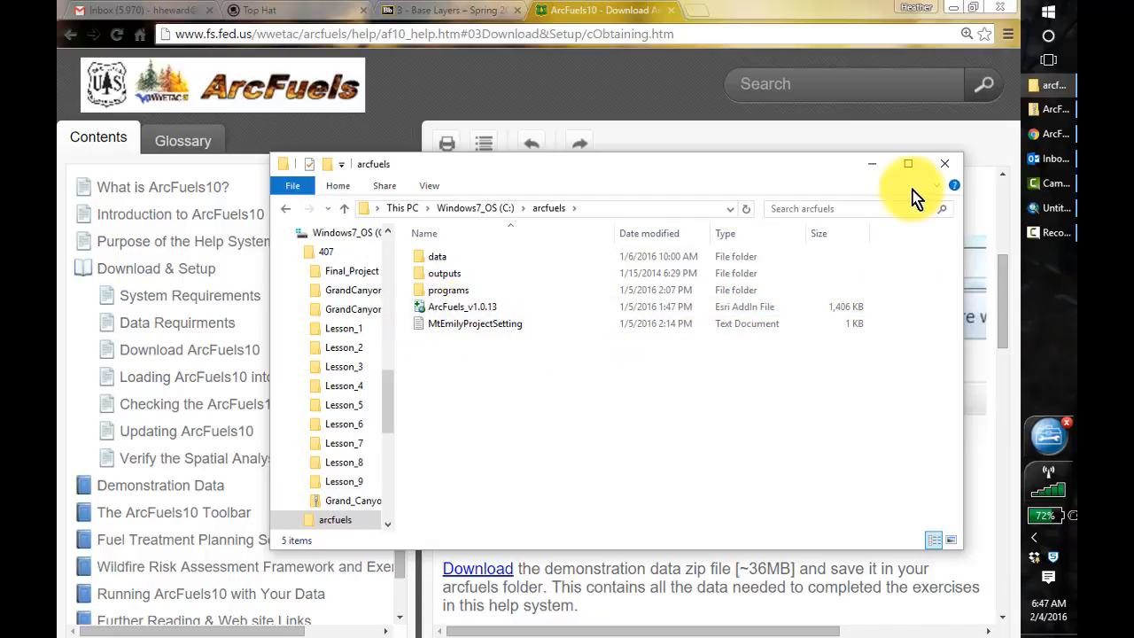
pyautogui.click(868, 164)
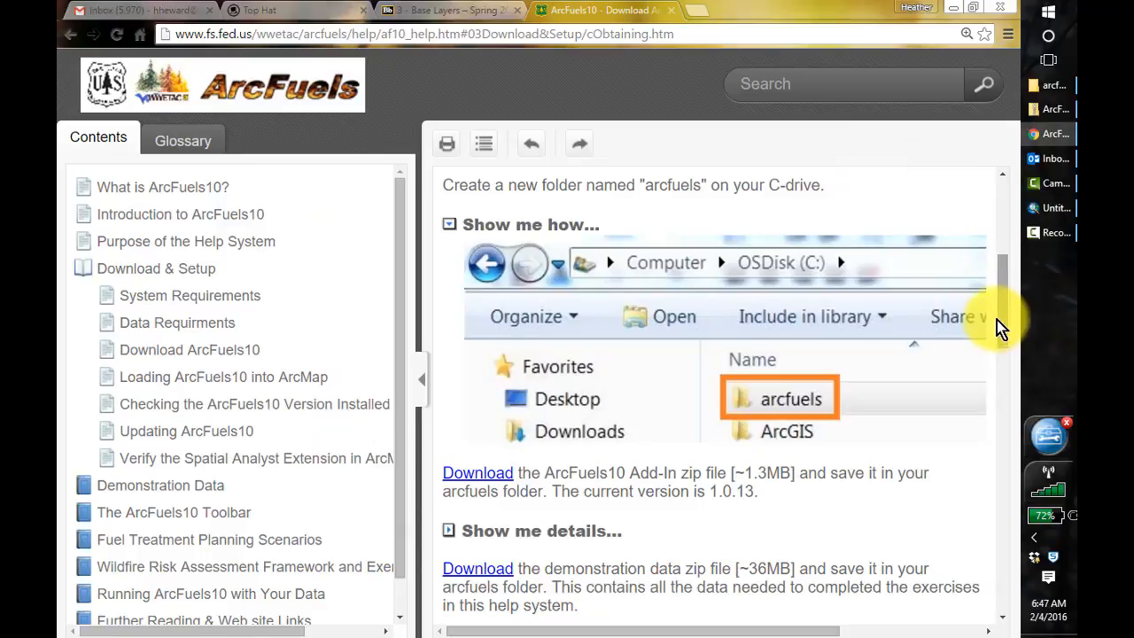
# Step: Collapse the folder-creation illustration and try to download the programs zip file containing FVS/FFE-FVS, FlamMap5 and the other required programs
pyautogui.click(450, 224)
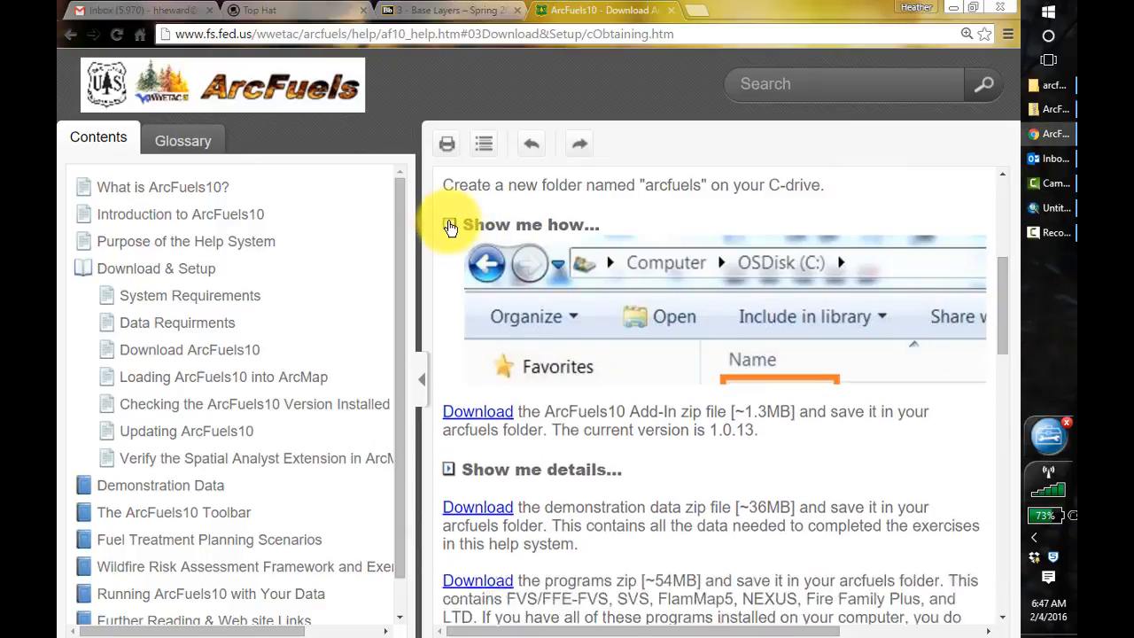
pyautogui.moveTo(1005, 333); pyautogui.dragTo(1005, 355)
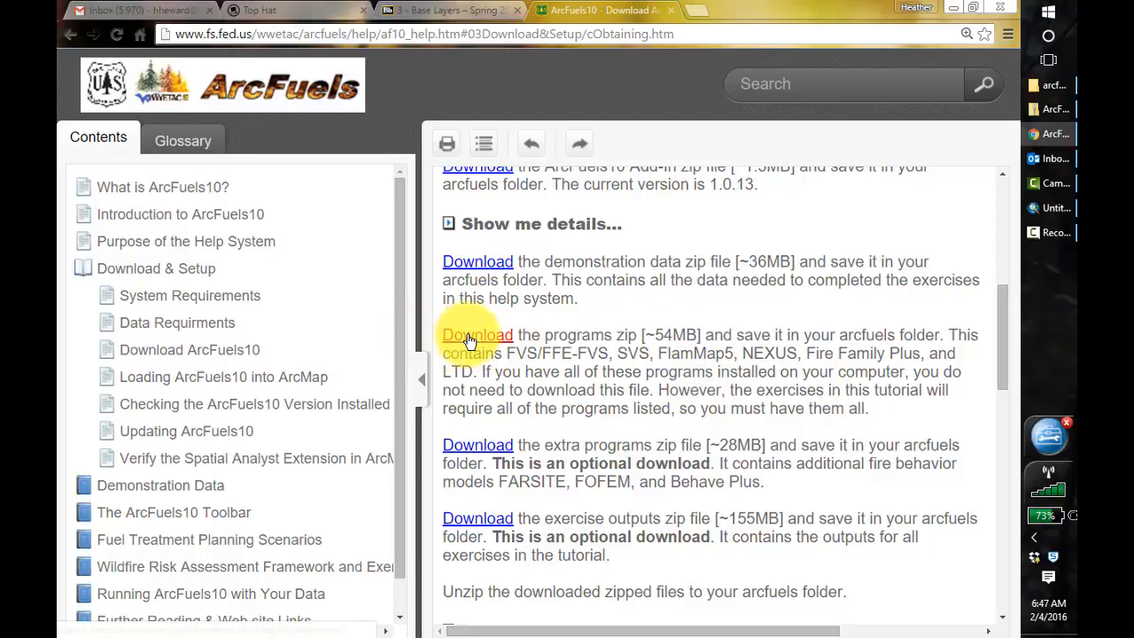
pyautogui.click(507, 342)
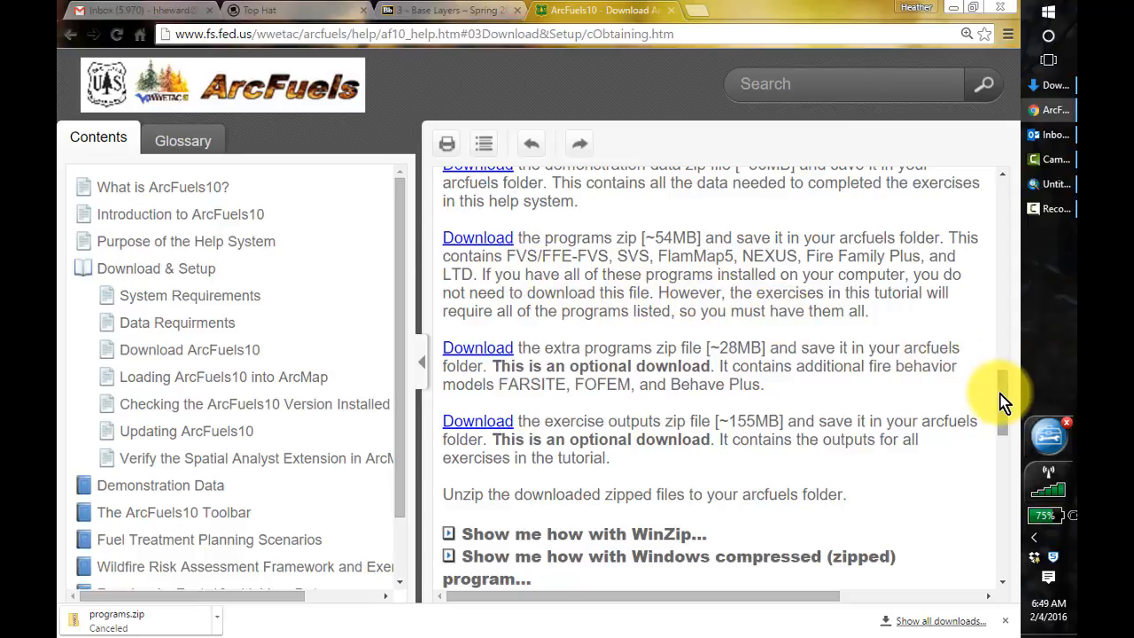
# Step: Switch to File Explorer, inspect the programs subfolder of the arcfuels folder on the C: drive, and minimize the window
pyautogui.moveTo(1005, 408)
pyautogui.mouseDown()
pyautogui.moveTo(1004, 371)
pyautogui.moveTo(1003, 391)
pyautogui.mouseUp()
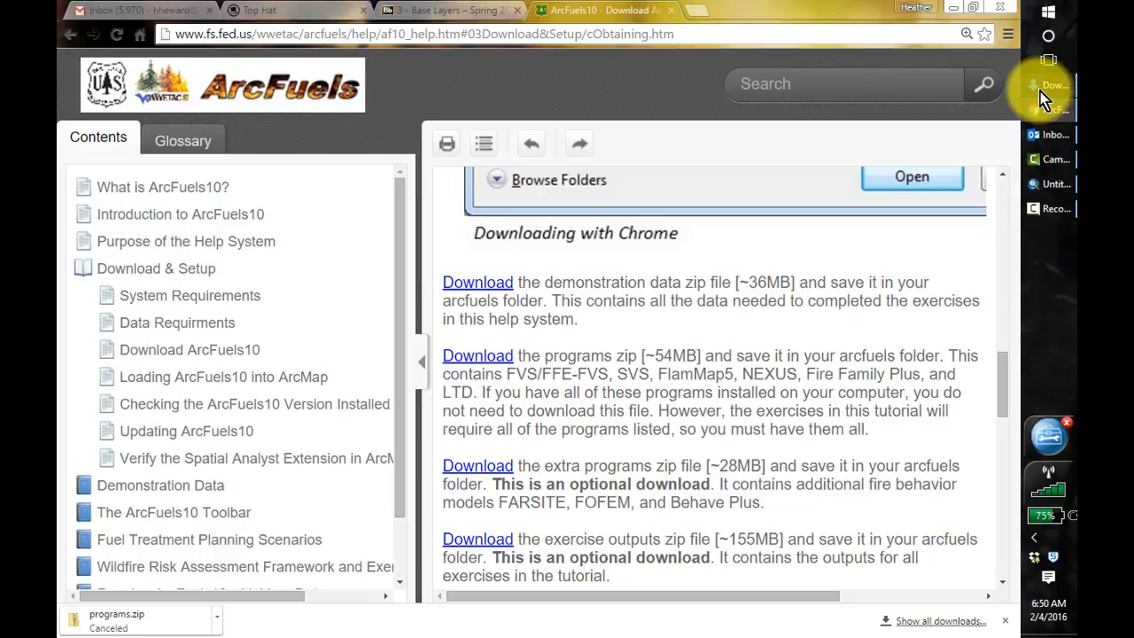
pyautogui.moveTo(1044, 99)
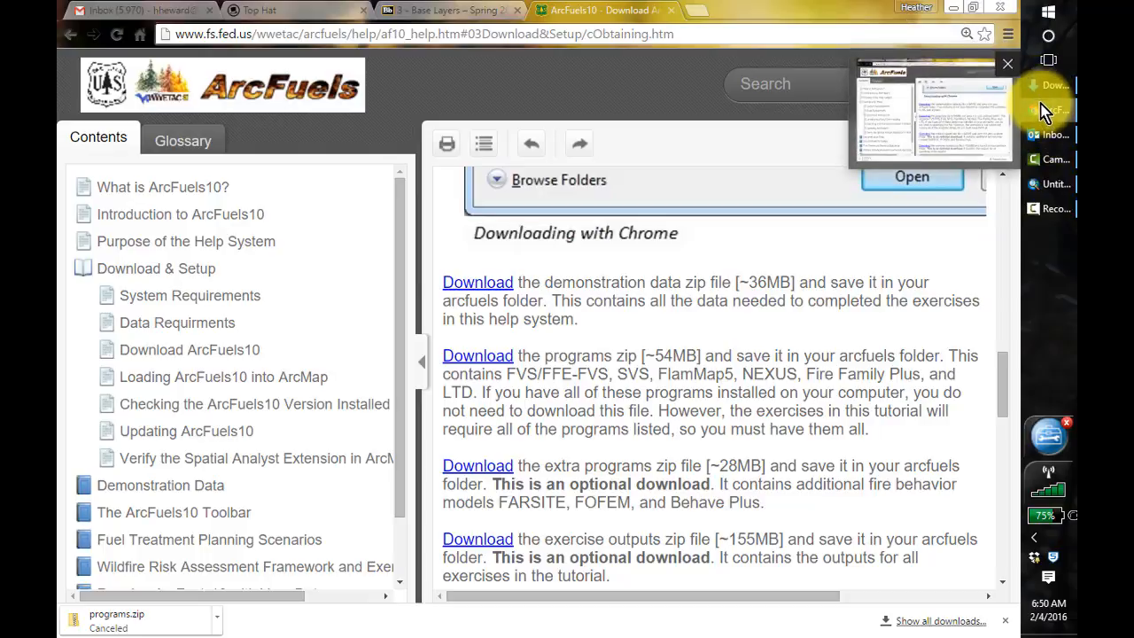
pyautogui.click(1039, 93)
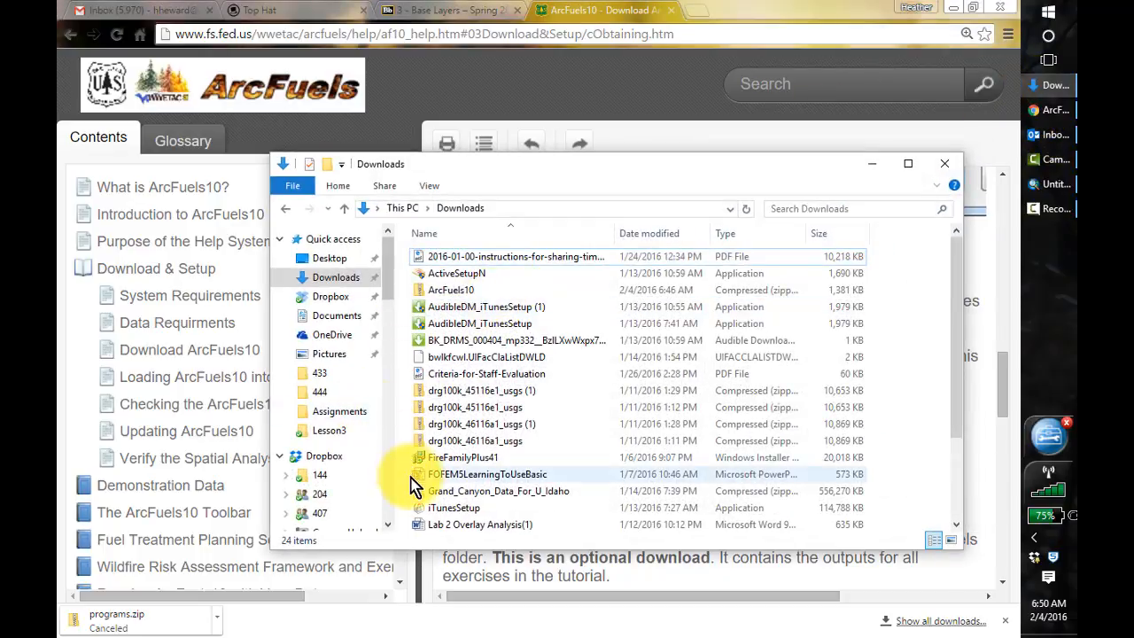
pyautogui.scroll(-6, 392, 300)
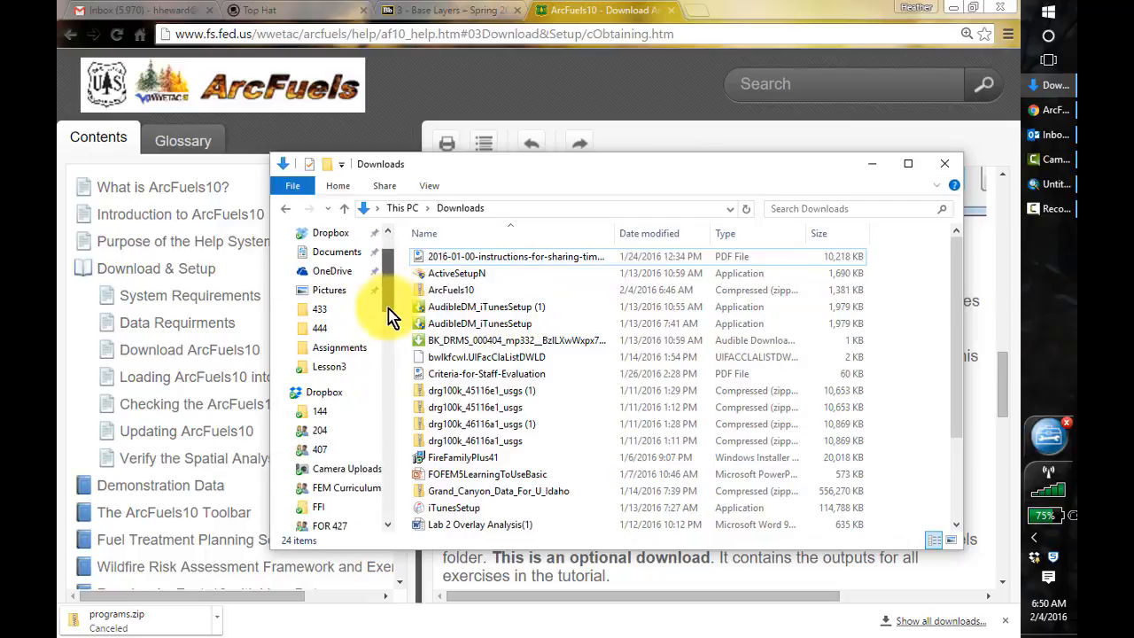
pyautogui.scroll(-3, 396, 396)
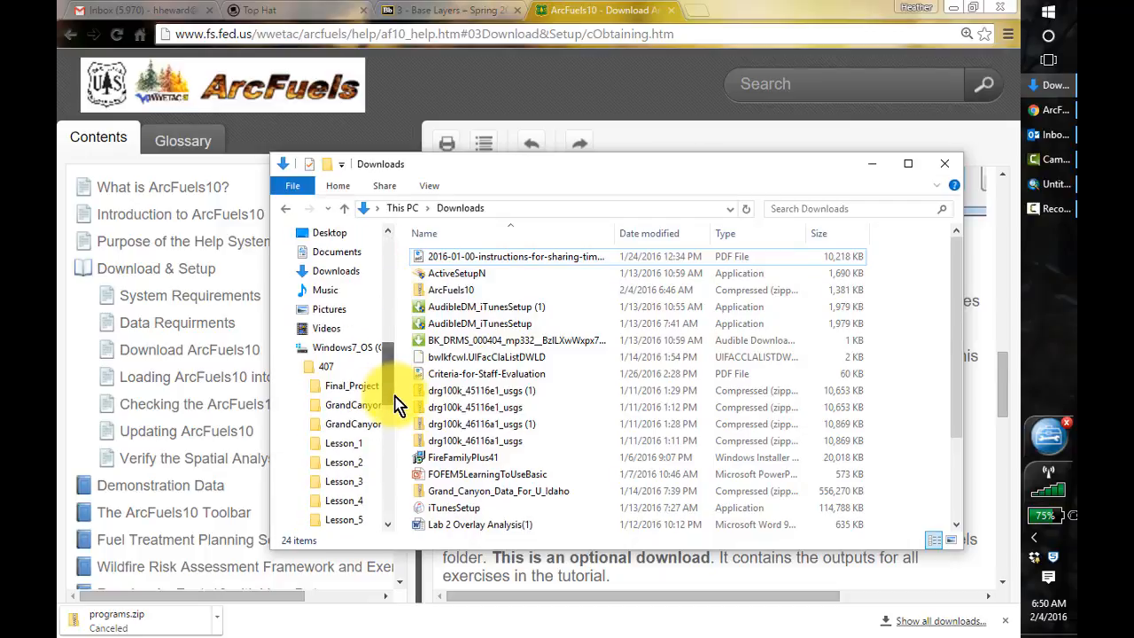
pyautogui.click(362, 351)
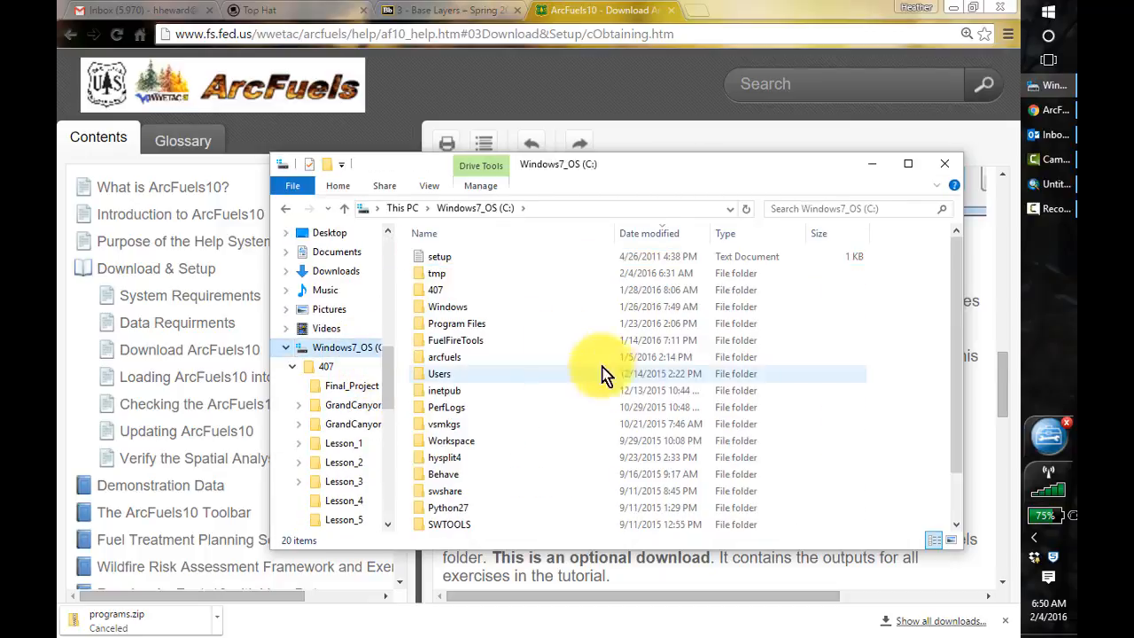
pyautogui.click(431, 359)
pyautogui.doubleClick(430, 359)
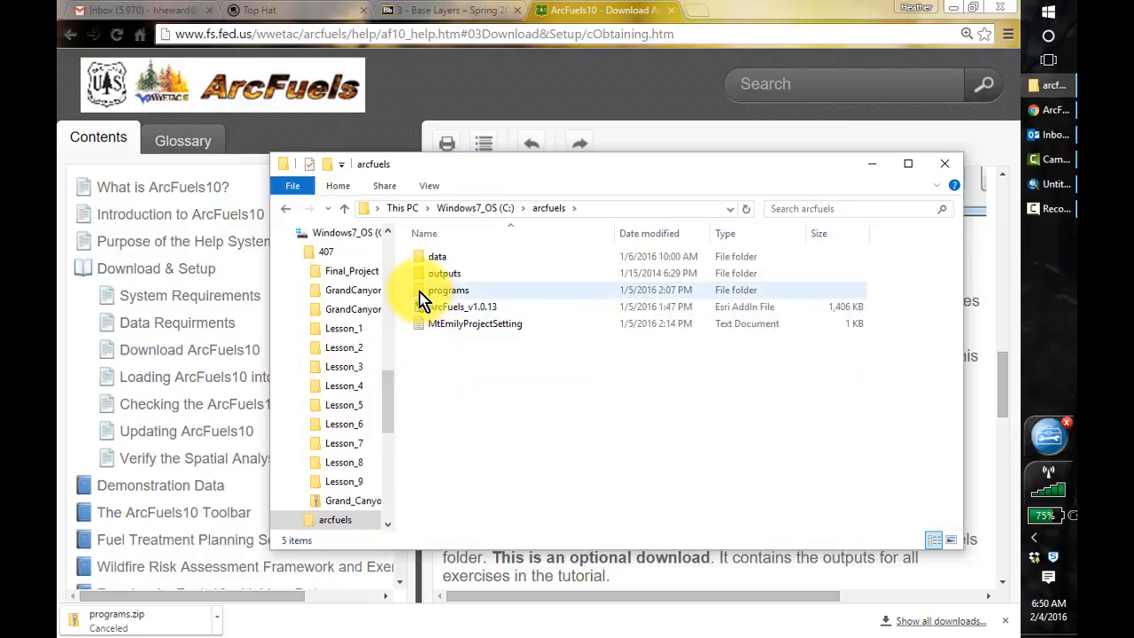
pyautogui.doubleClick(423, 296)
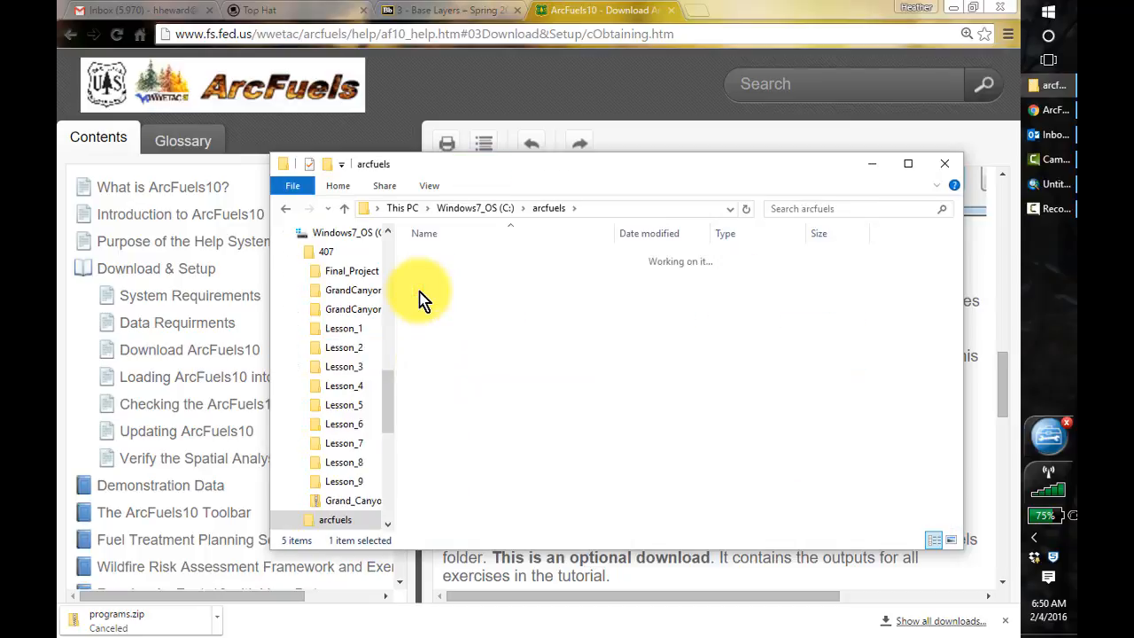
pyautogui.click(549, 208)
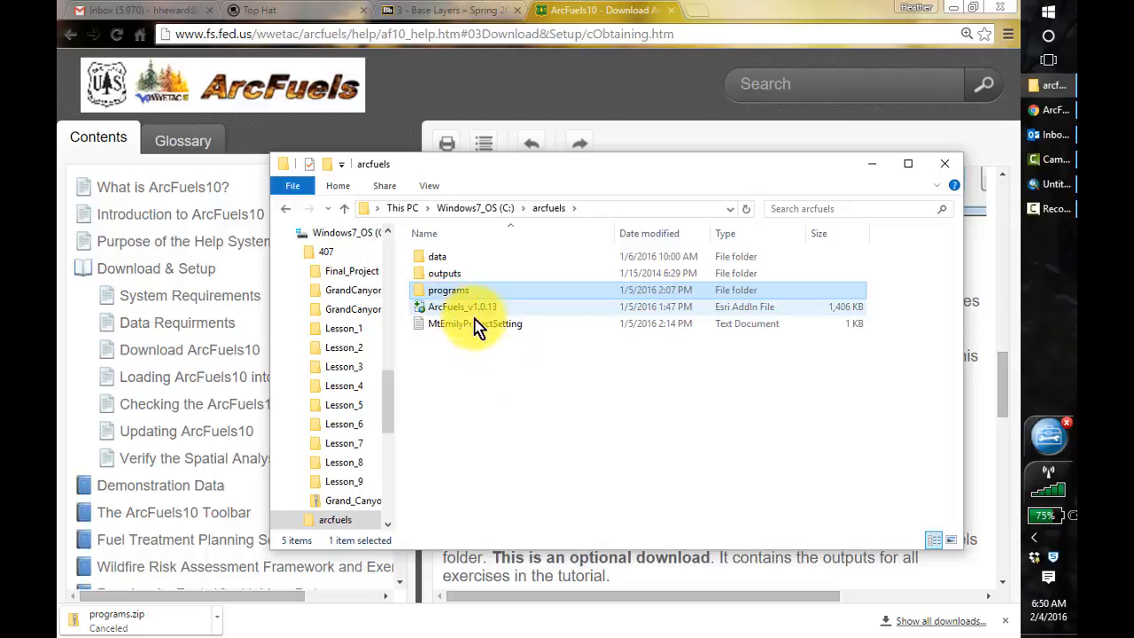
pyautogui.click(872, 165)
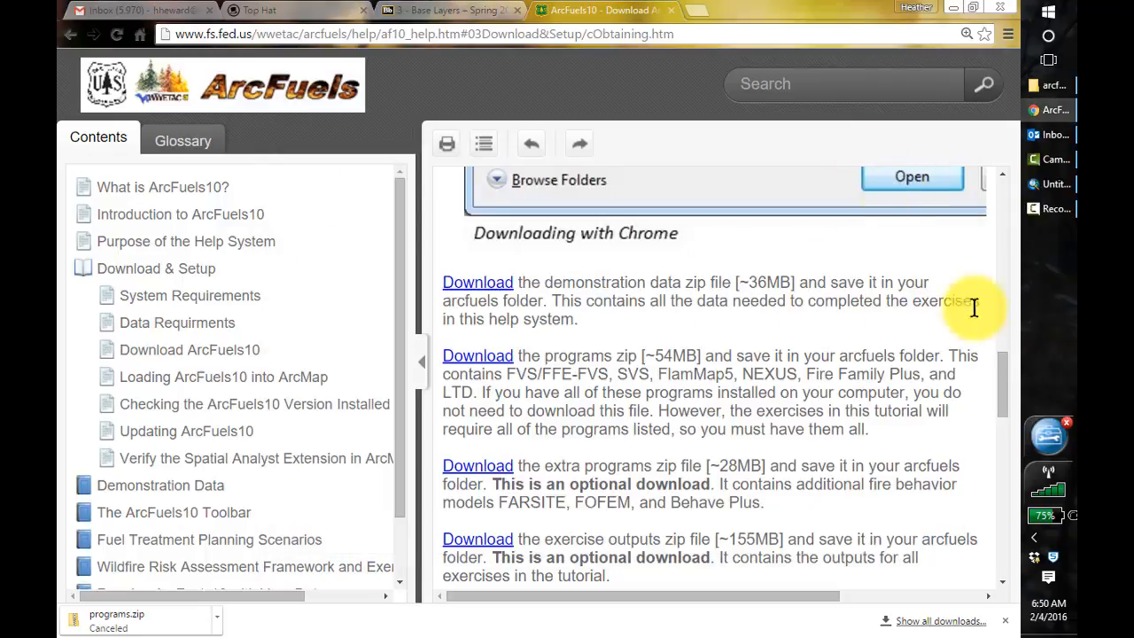
# Step: Open the Demonstration Data help topic on setting up ArcFuels10 with the Mt. Emily demonstration data
pyautogui.scroll(5, 969, 310)
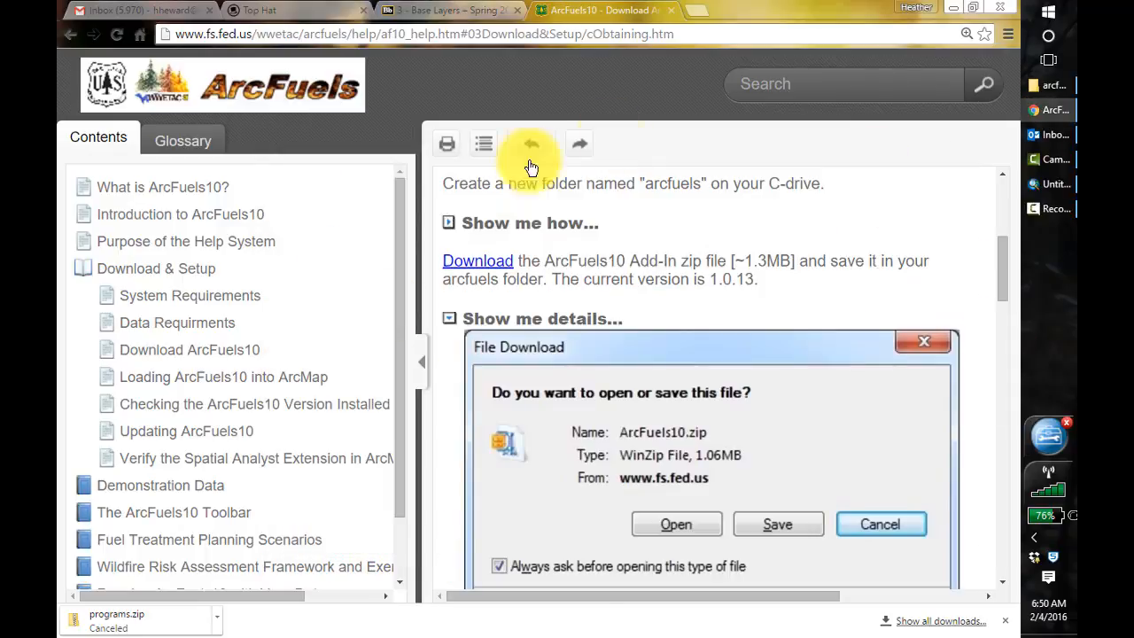
pyautogui.click(148, 488)
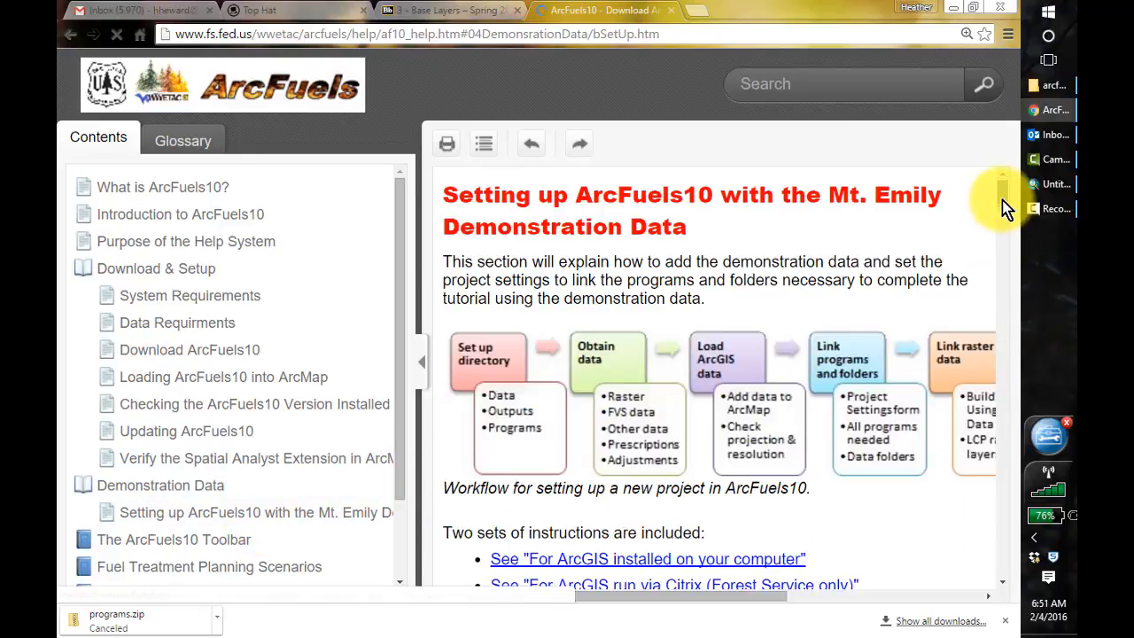
# Step: Switch to ArcMap, review the ArcFuels entry in the Add-In Manager, and close the manager
pyautogui.click(1050, 185)
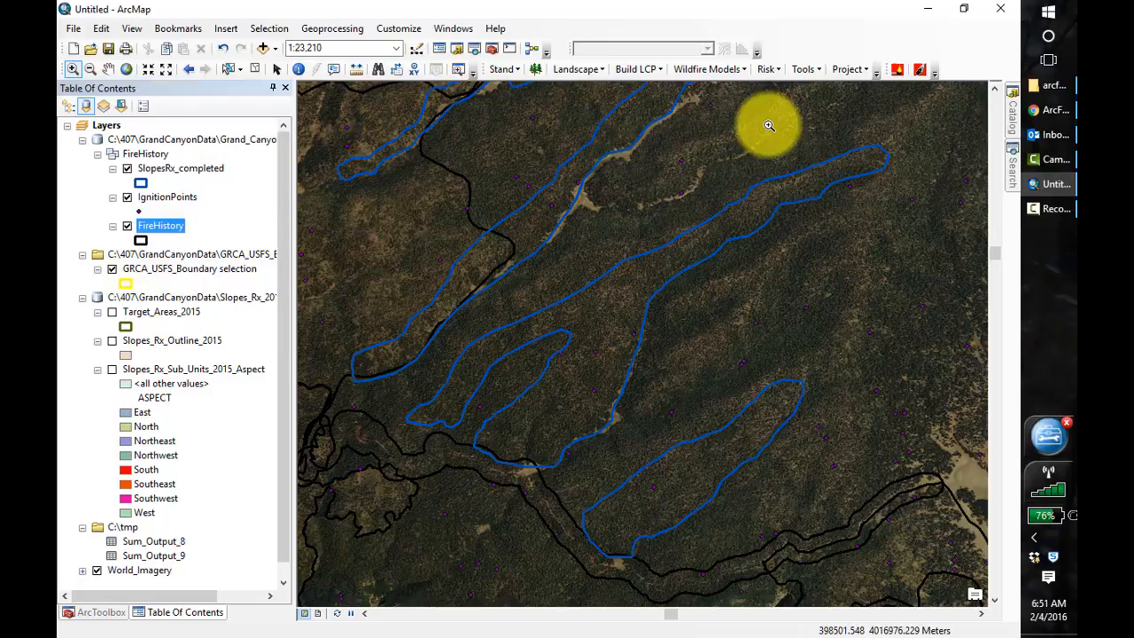
pyautogui.click(396, 27)
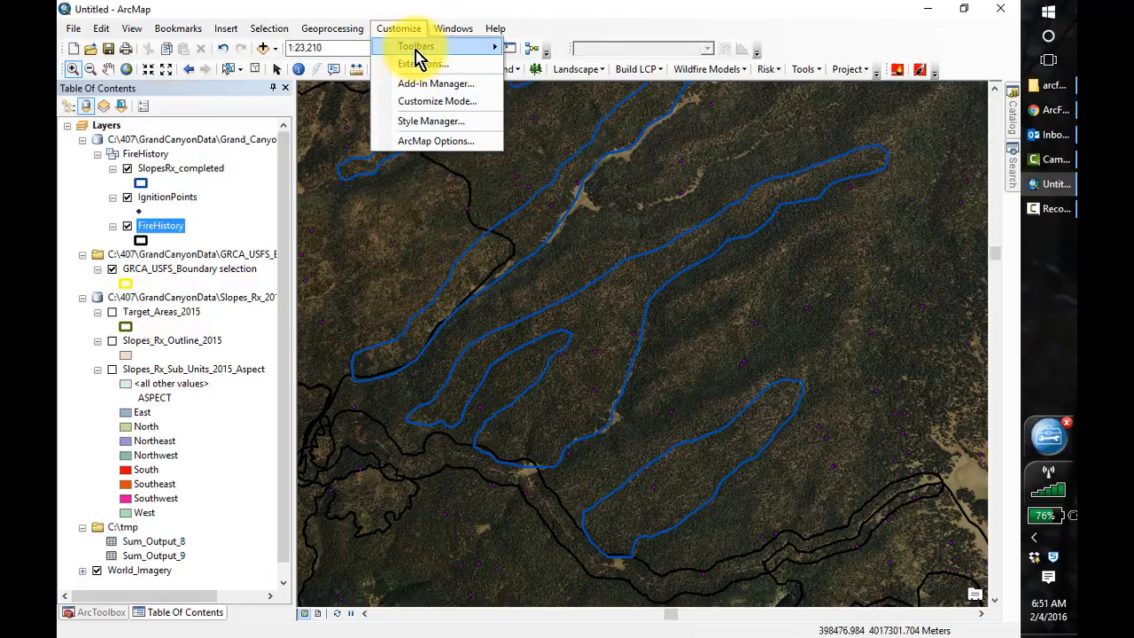
pyautogui.moveTo(418, 53)
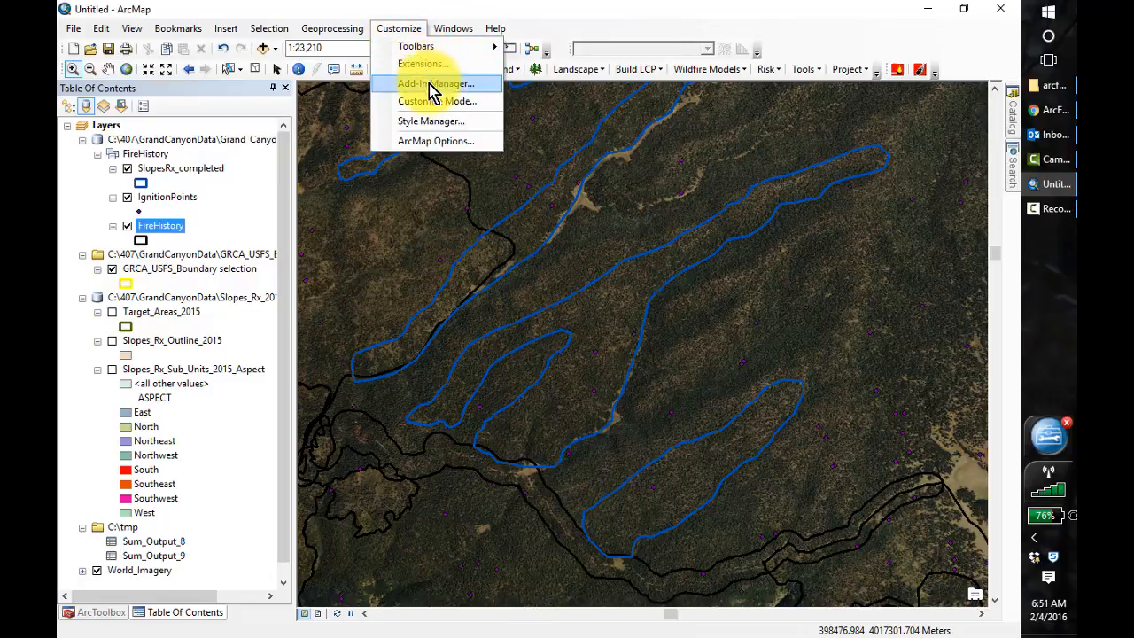
pyautogui.click(434, 88)
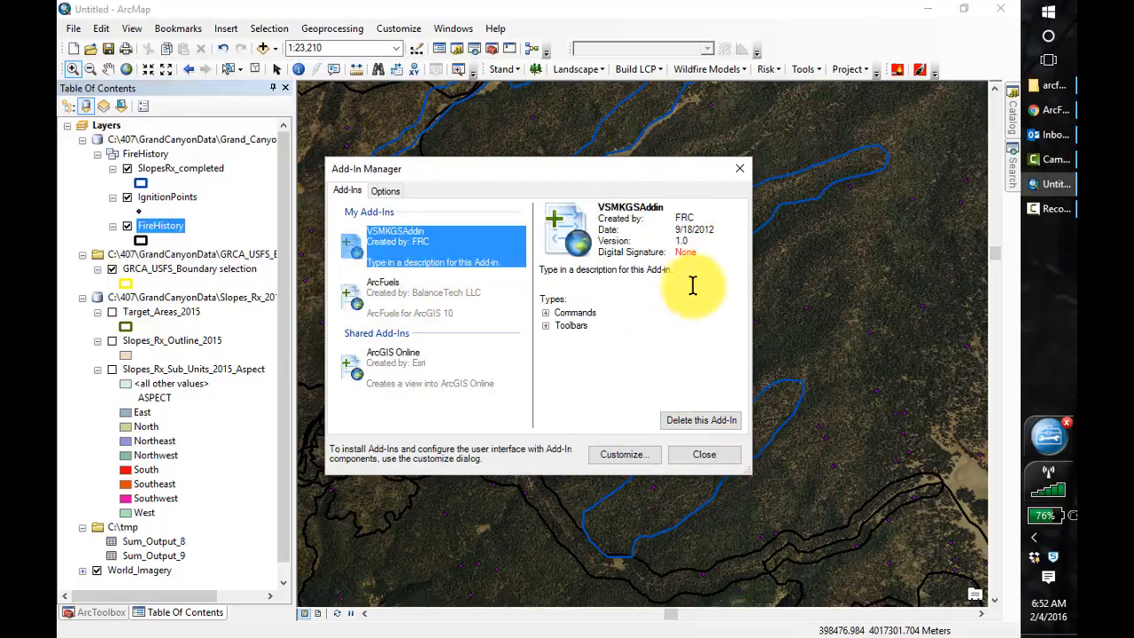
pyautogui.click(390, 297)
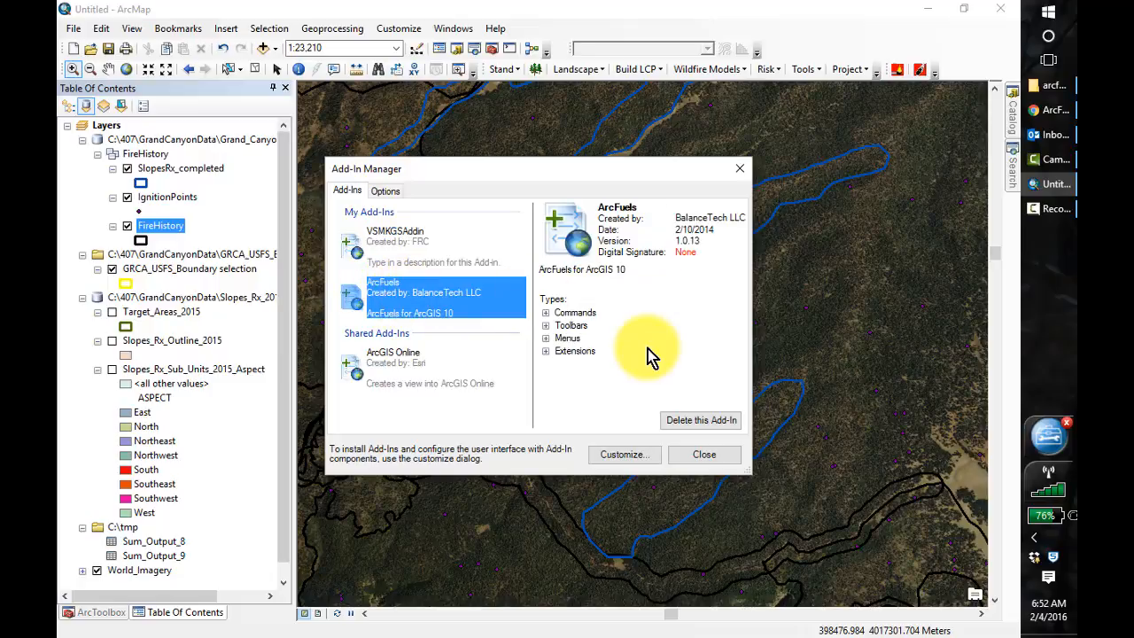
pyautogui.click(705, 456)
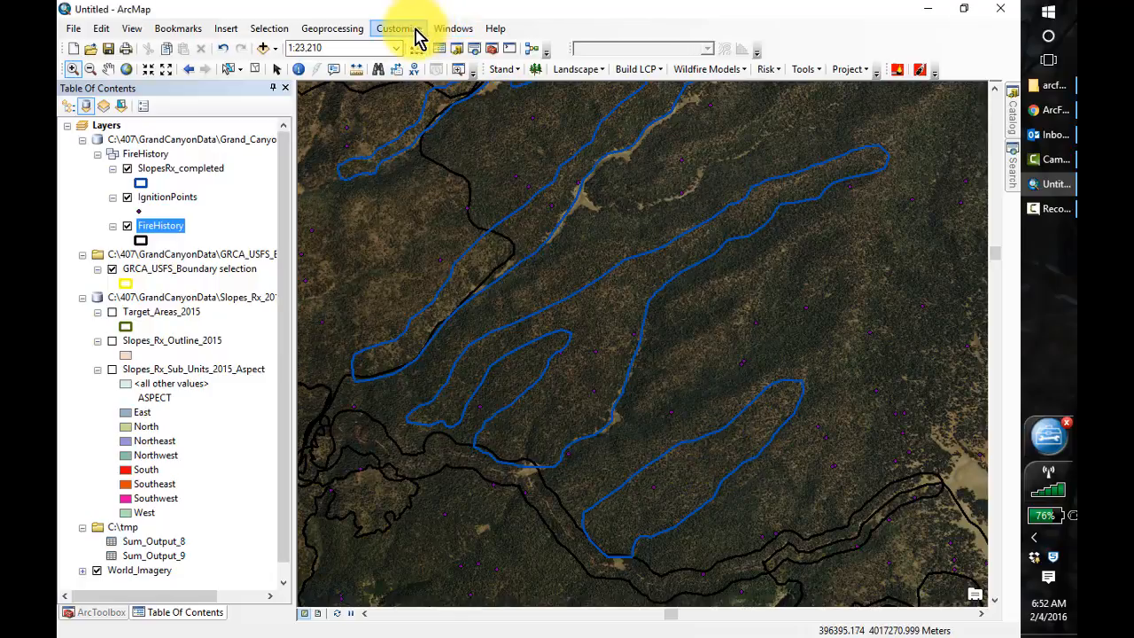
# Step: Check in the list of available toolbars whether the ArcFuels Toolbar is enabled, then return to the map
pyautogui.click(401, 29)
pyautogui.moveTo(447, 51)
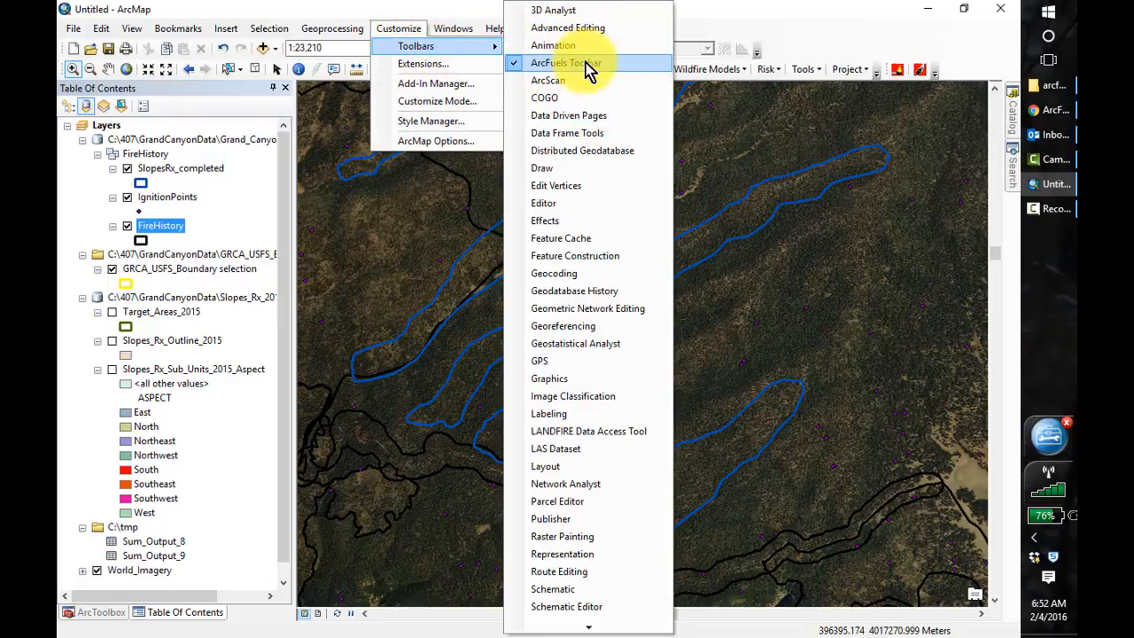
pyautogui.click(872, 282)
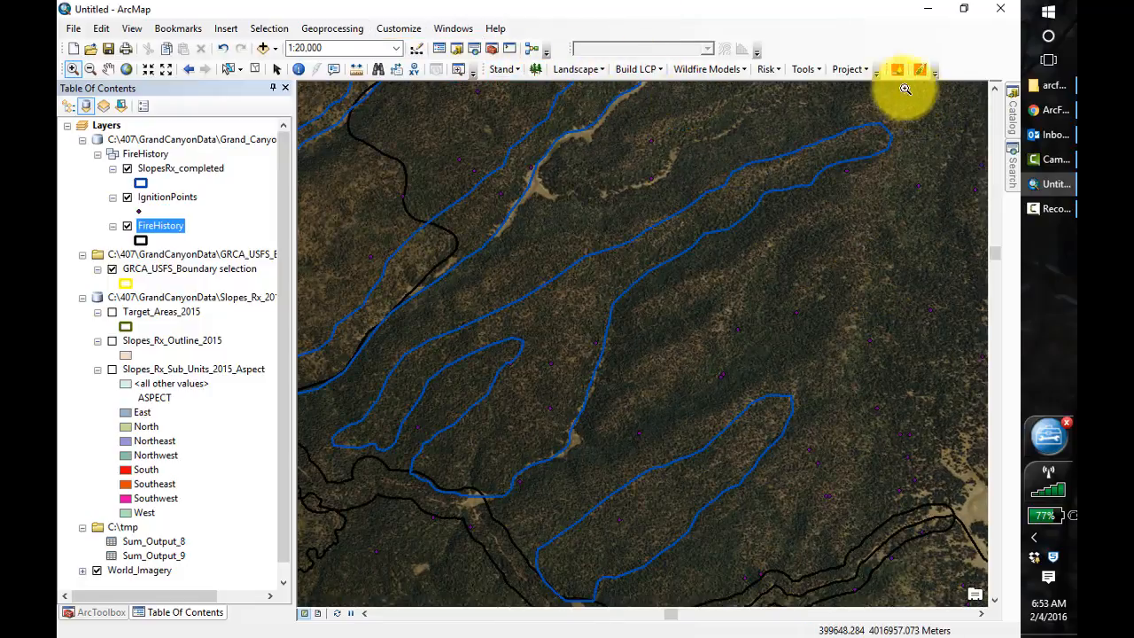
# Step: Open the ArcFuels Project Settings and link the FlamMap program to C:\arcfuels\programs\FlamMap5\FlamMap5.exe
pyautogui.click(861, 71)
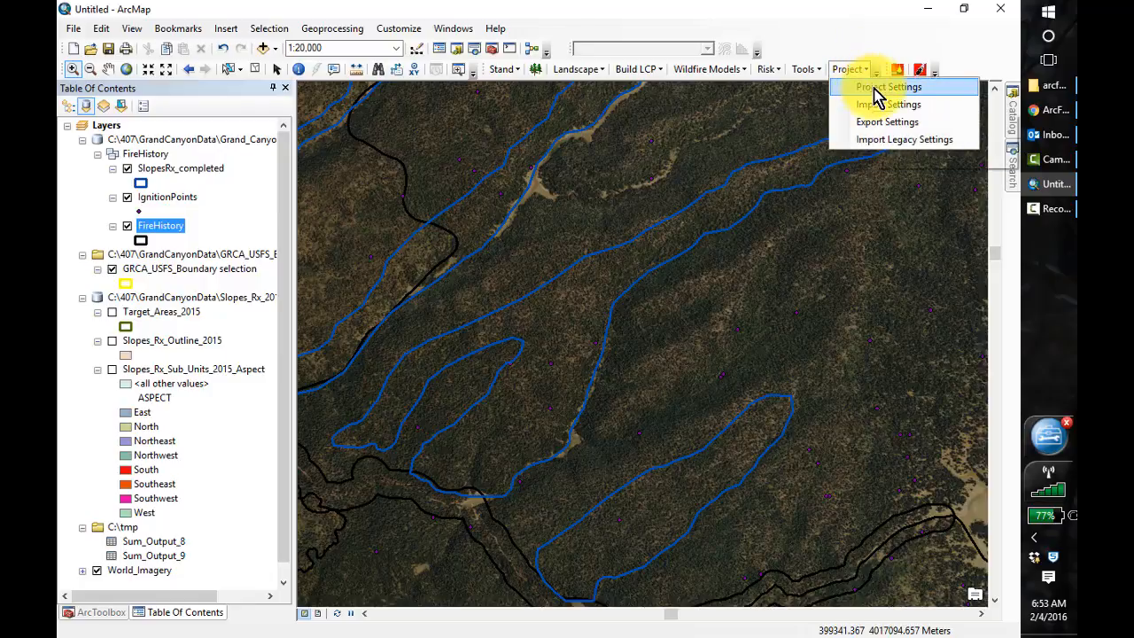
pyautogui.click(875, 90)
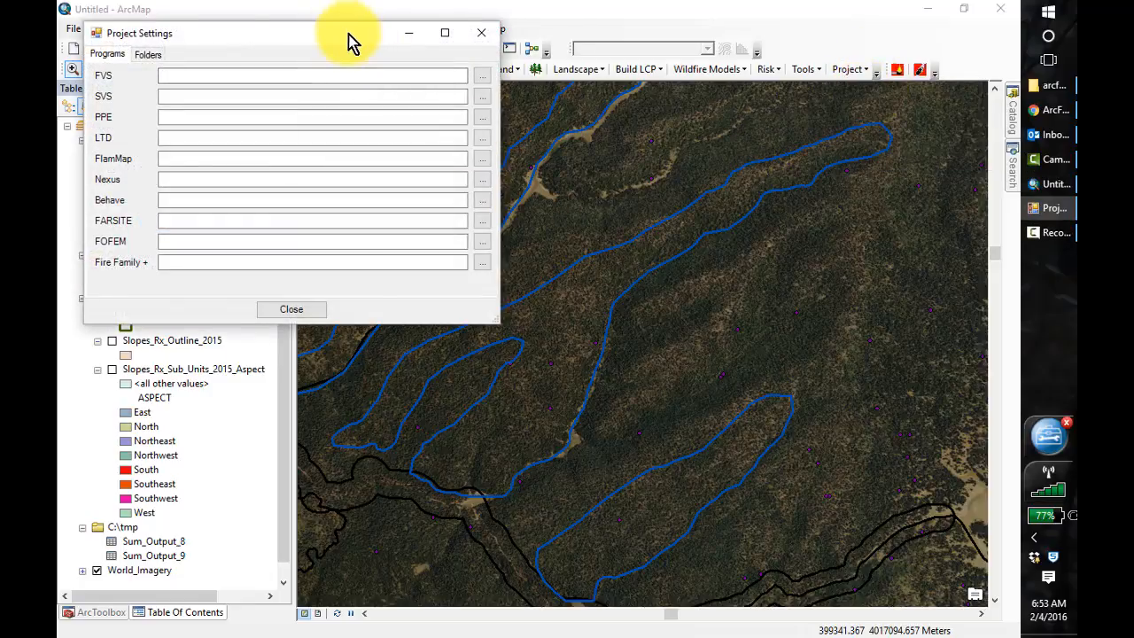
pyautogui.moveTo(352, 41); pyautogui.dragTo(624, 241)
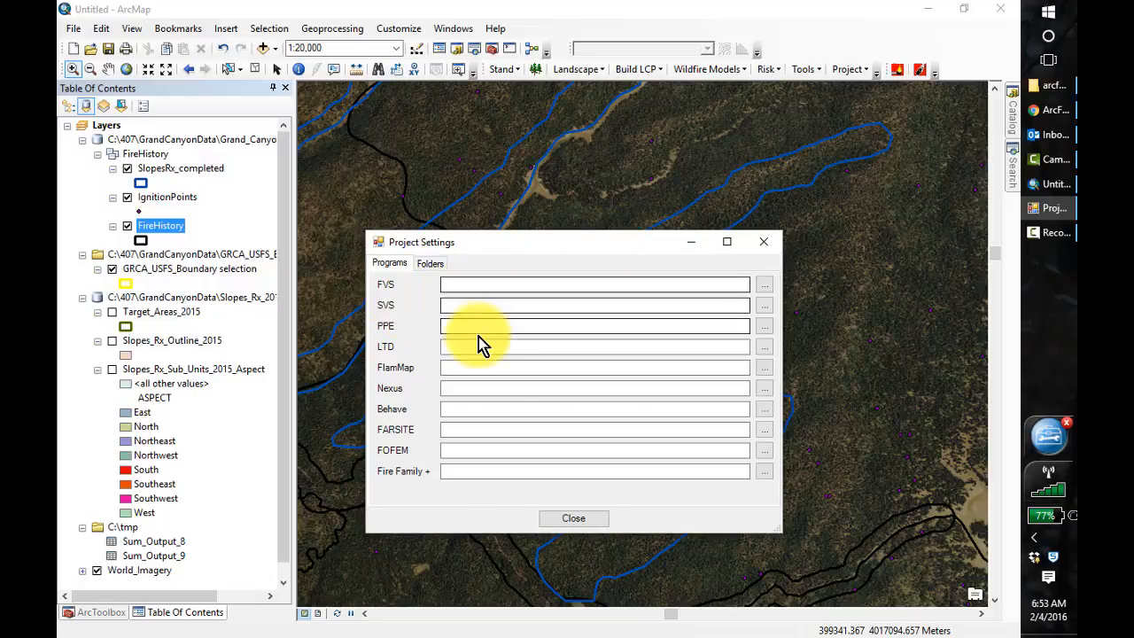
pyautogui.click(765, 368)
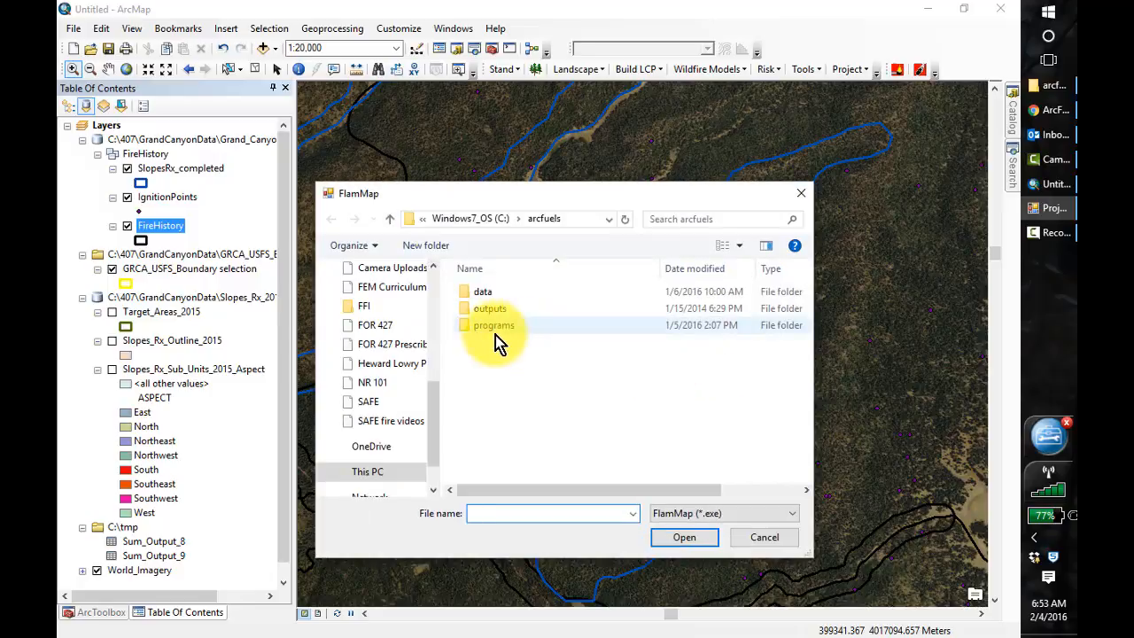
pyautogui.doubleClick(467, 326)
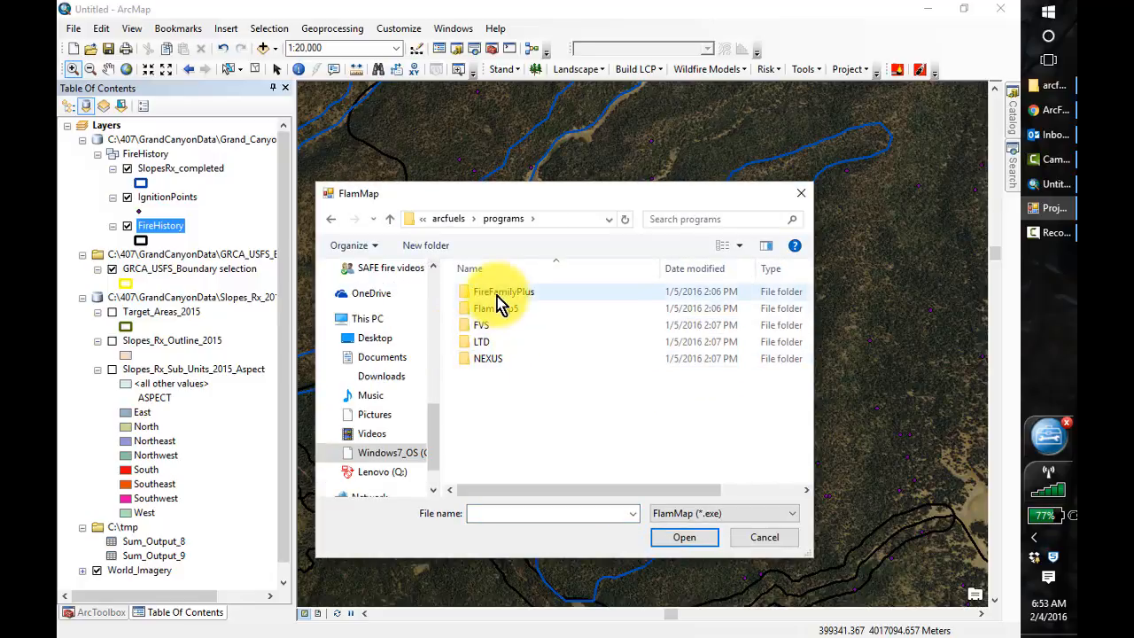
pyautogui.doubleClick(471, 312)
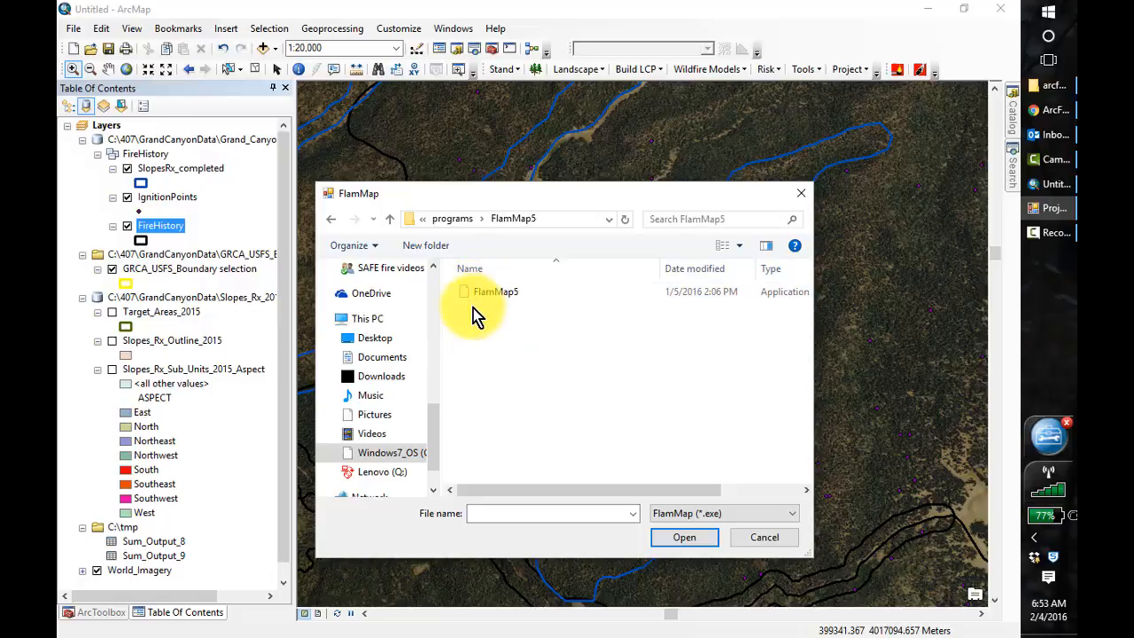
pyautogui.click(463, 298)
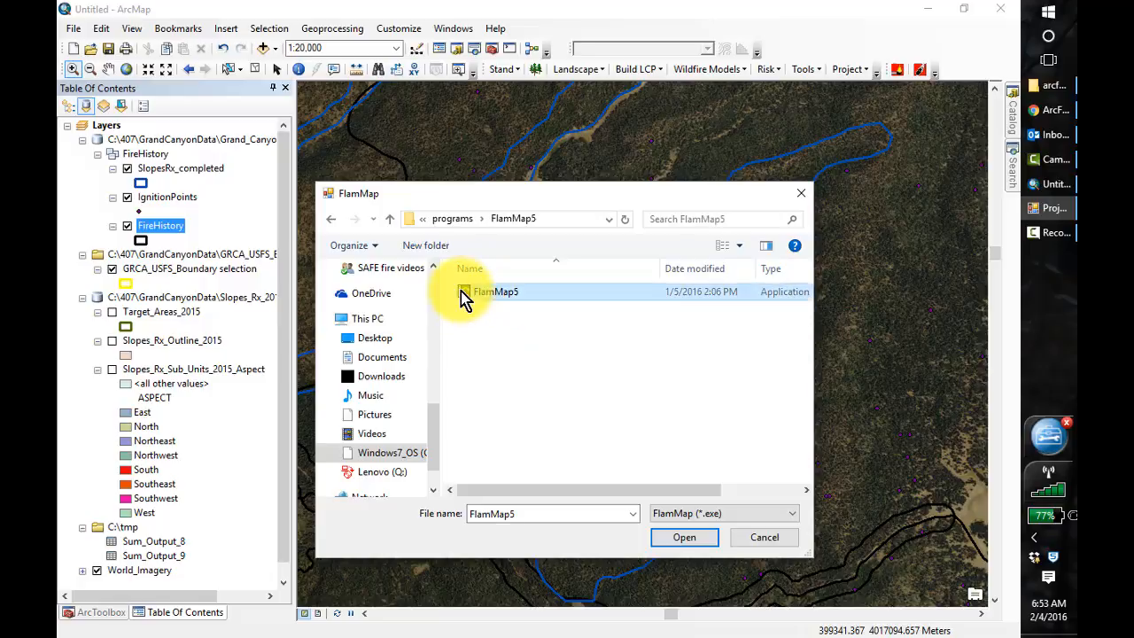
pyautogui.click(684, 538)
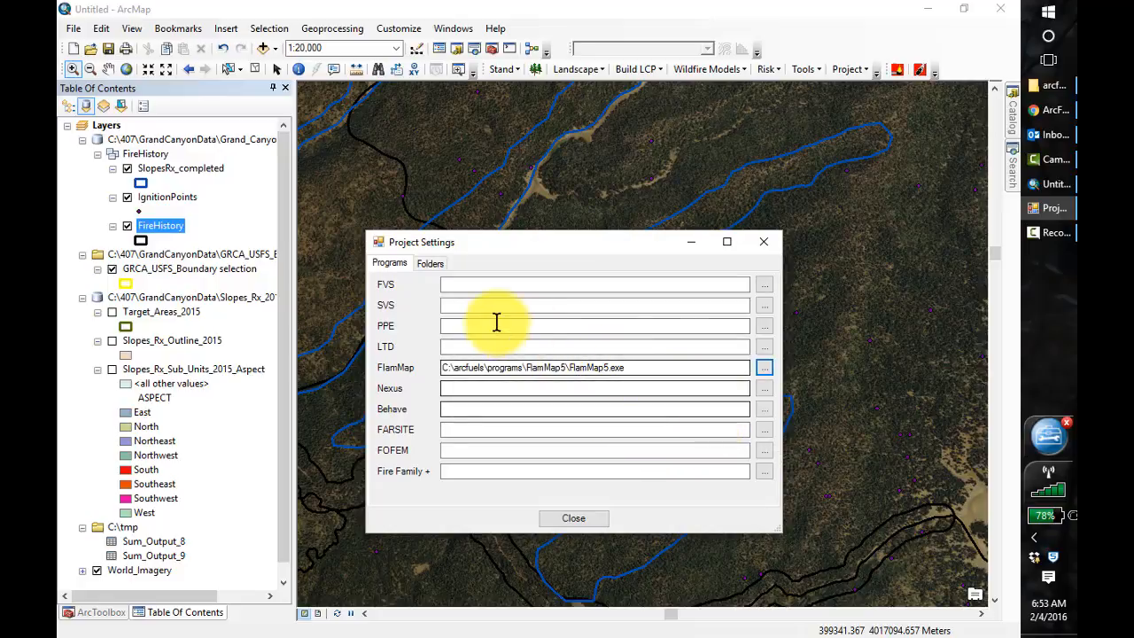
# Step: Link the Nexus program to C:\arcfuels\programs\NEXUS\NexusNS.exe in the Project Settings
pyautogui.click(763, 391)
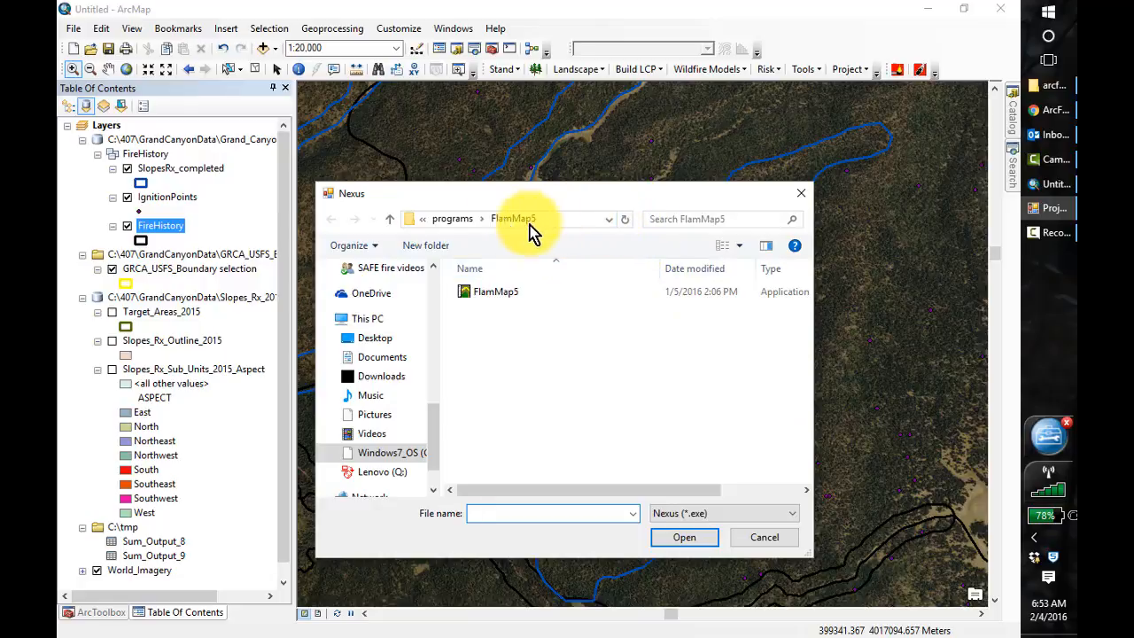
pyautogui.click(454, 218)
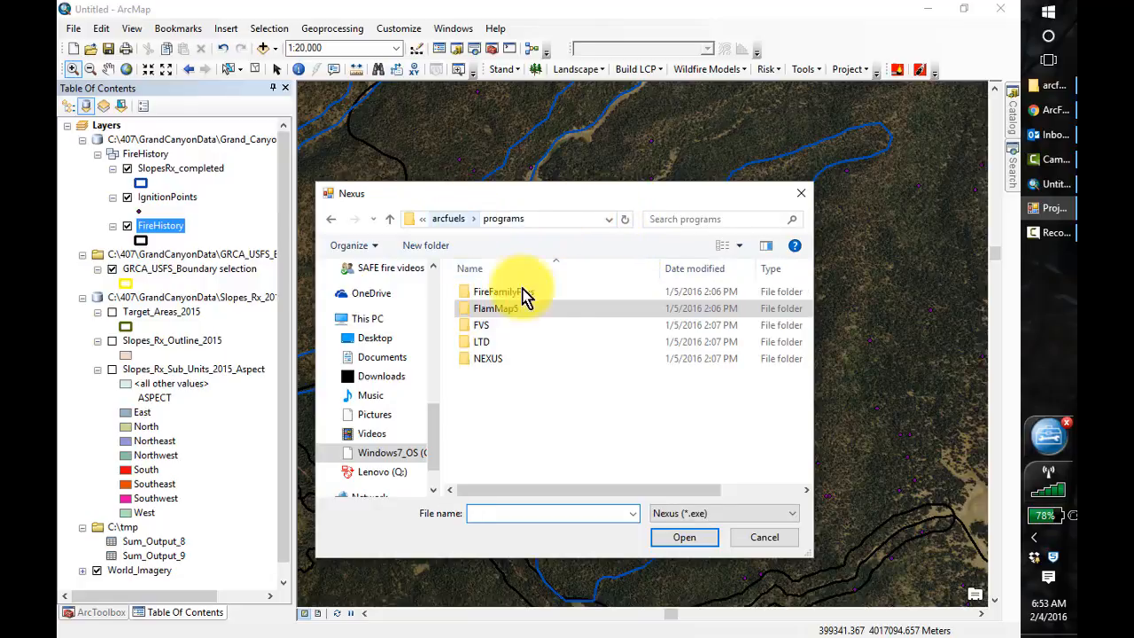
pyautogui.doubleClick(490, 360)
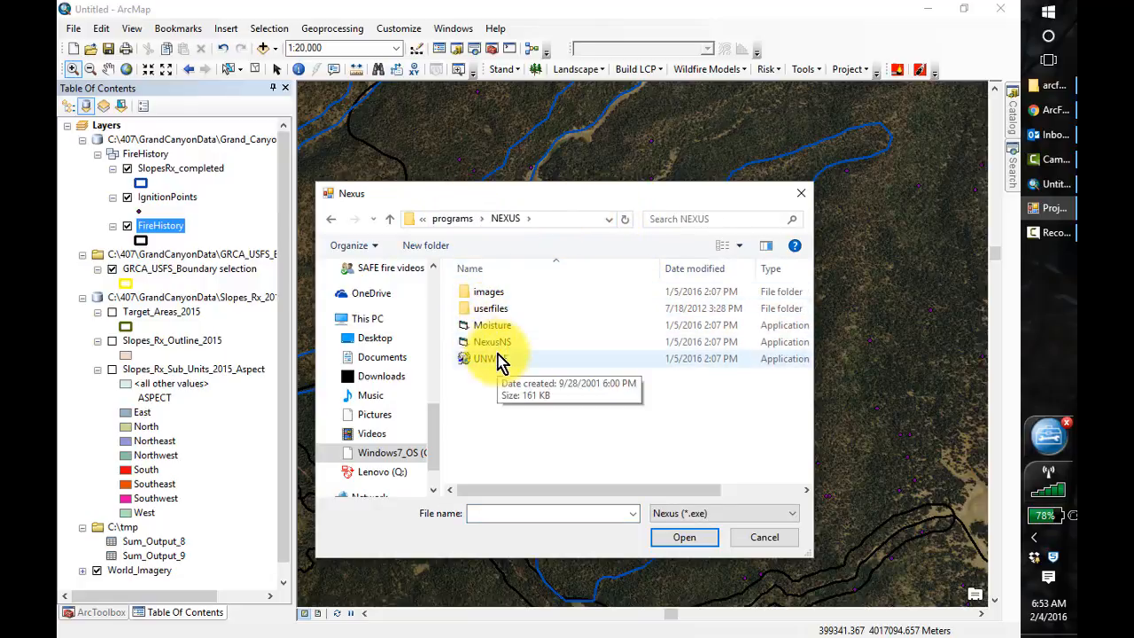
pyautogui.click(486, 342)
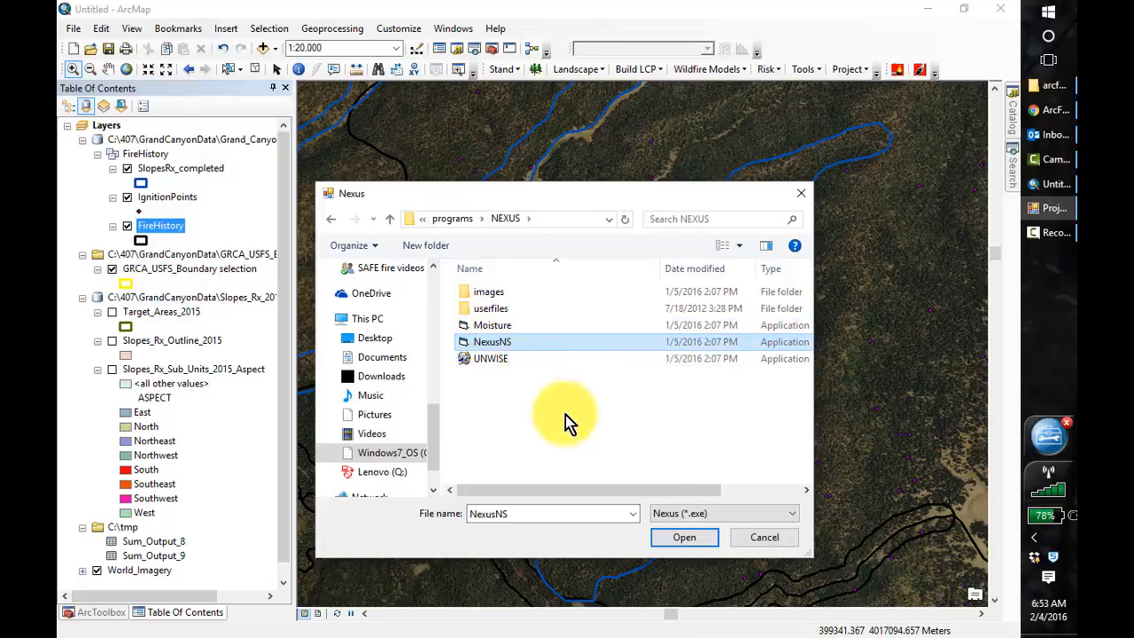
pyautogui.click(678, 536)
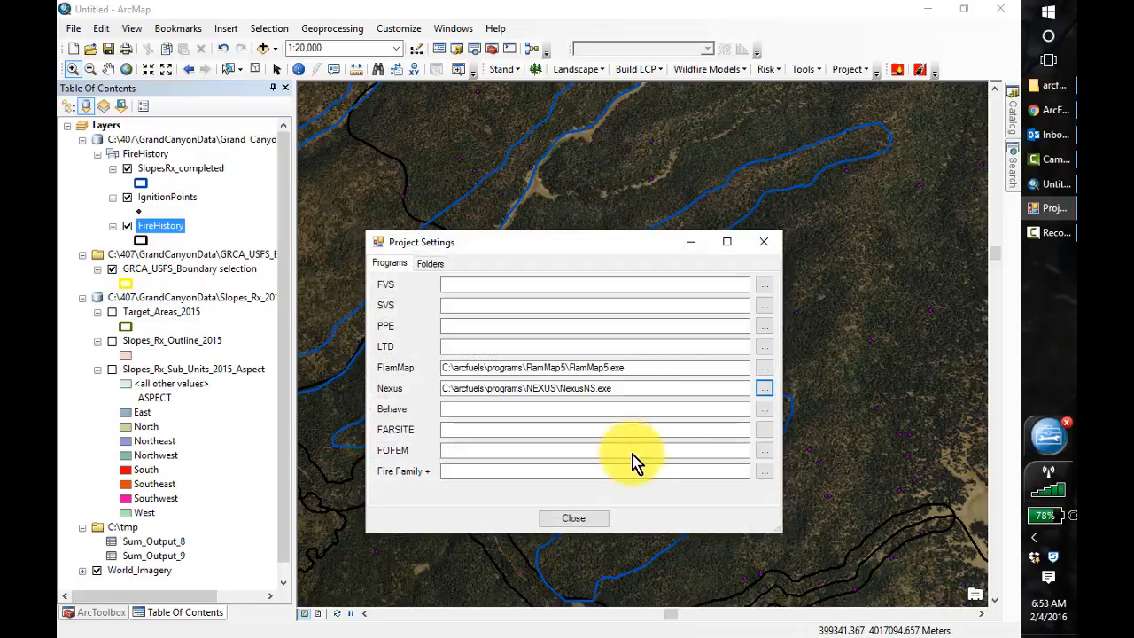
pyautogui.click(765, 415)
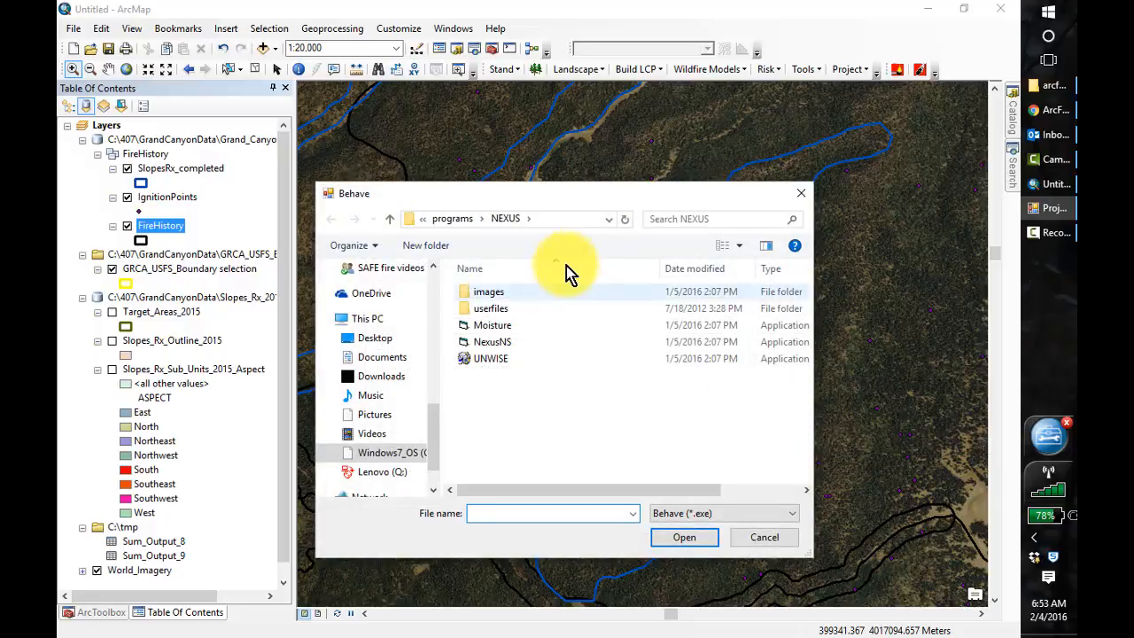
pyautogui.click(452, 218)
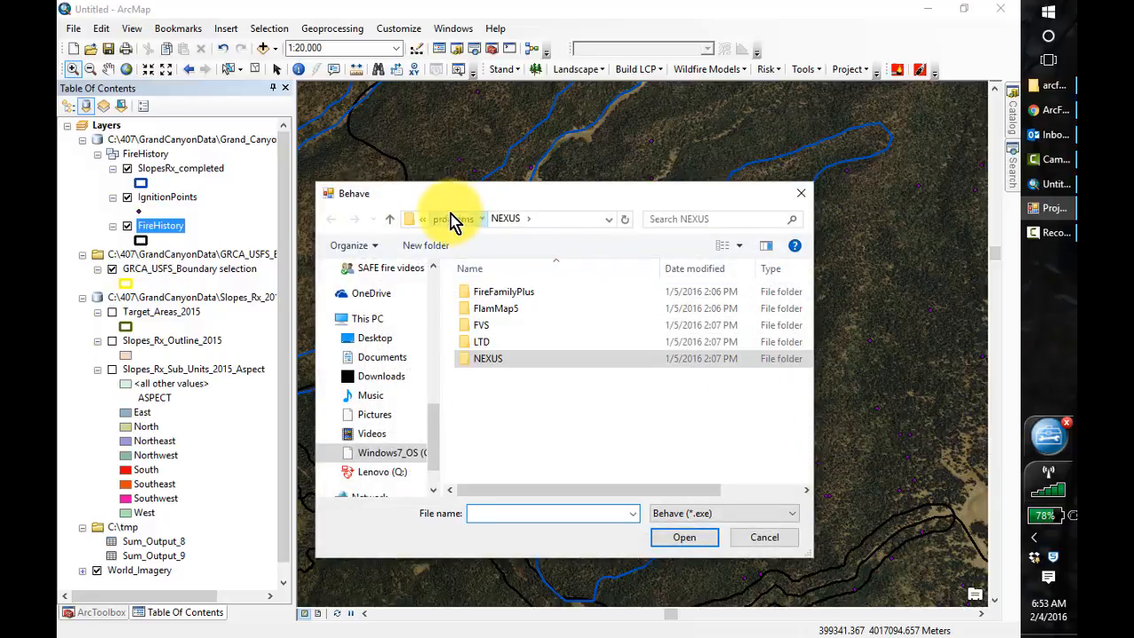
pyautogui.click(800, 197)
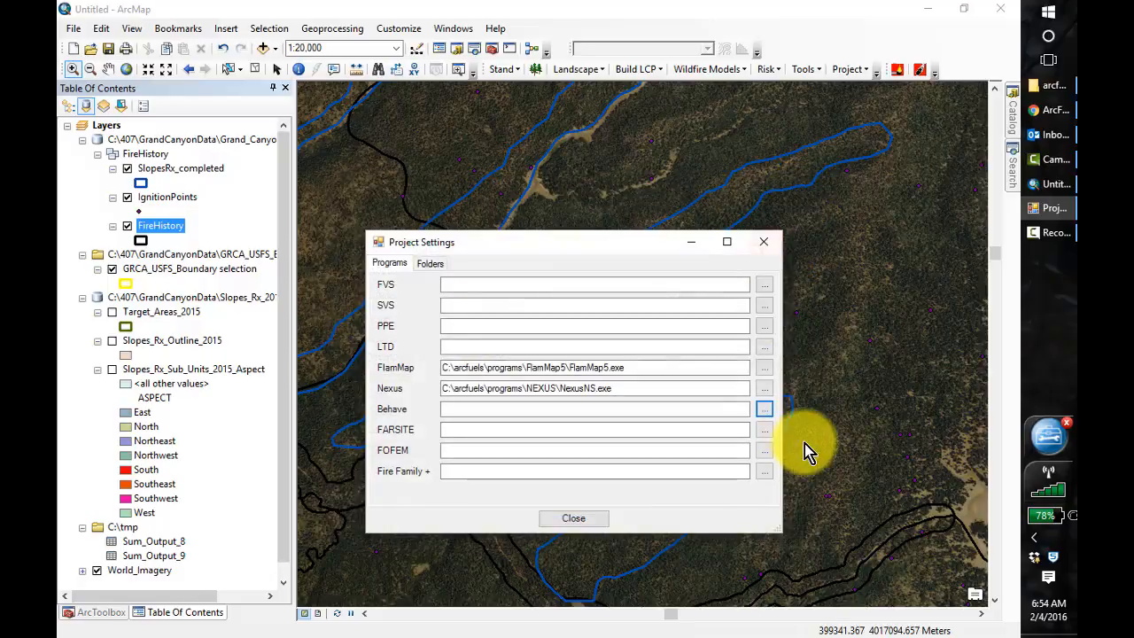
# Step: Link FVS to C:\arcfuels\programs\FVS\FVSbm.exe and SVS to C:\arcfuels\programs\FVS\winsvs.exe, consulting the ArcFuels10 help page for the files
pyautogui.click(763, 286)
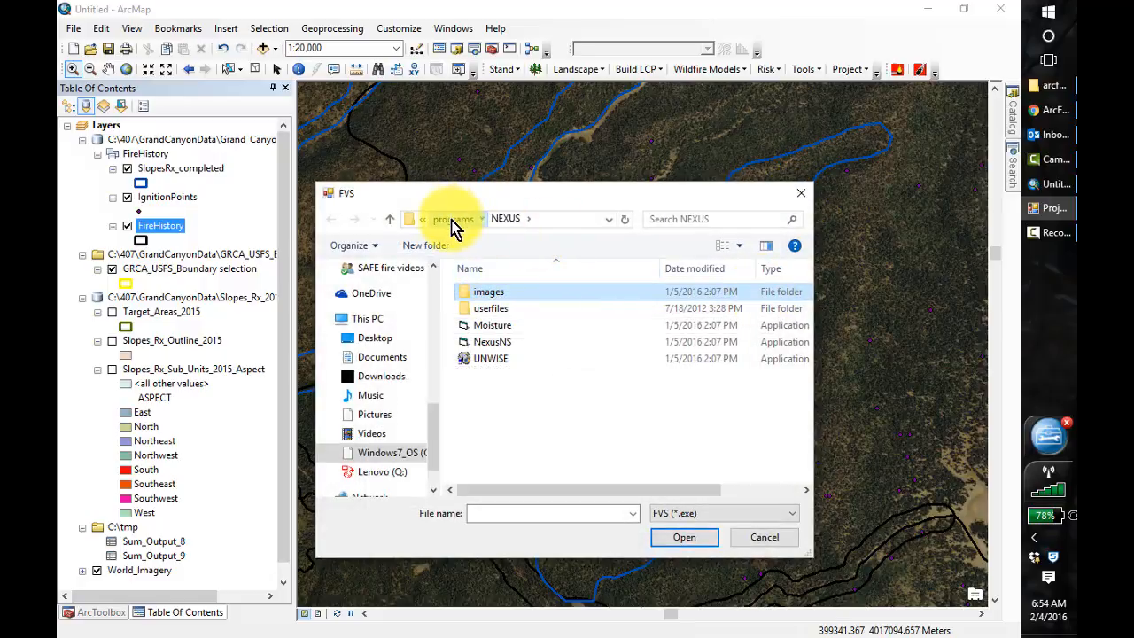
pyautogui.click(455, 222)
pyautogui.doubleClick(476, 326)
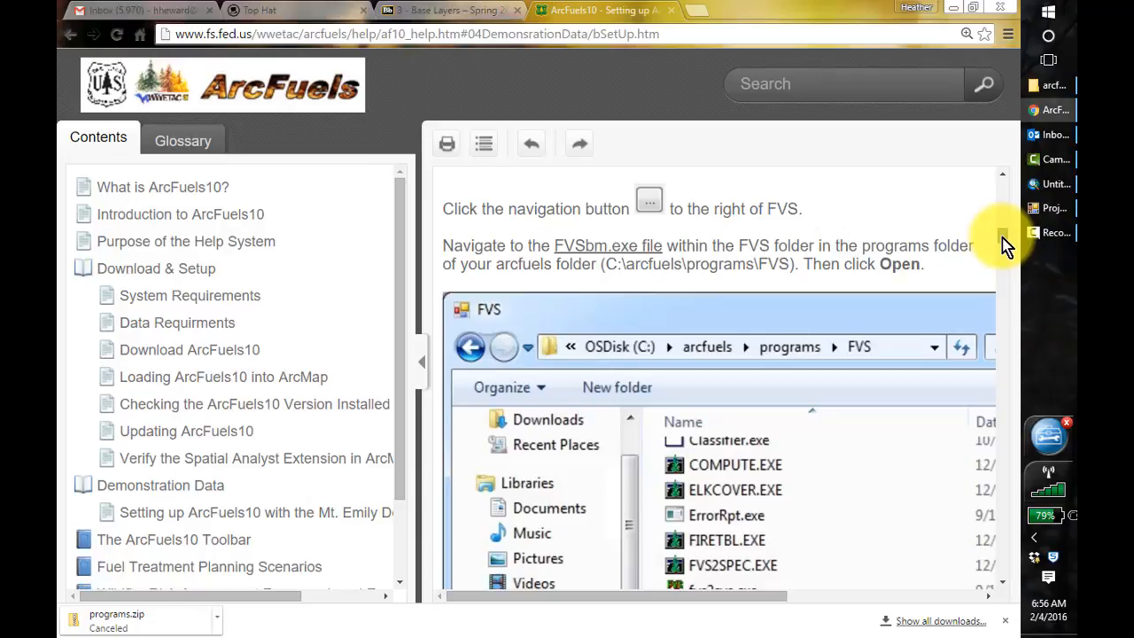
pyautogui.moveTo(1003, 238); pyautogui.dragTo(1003, 263)
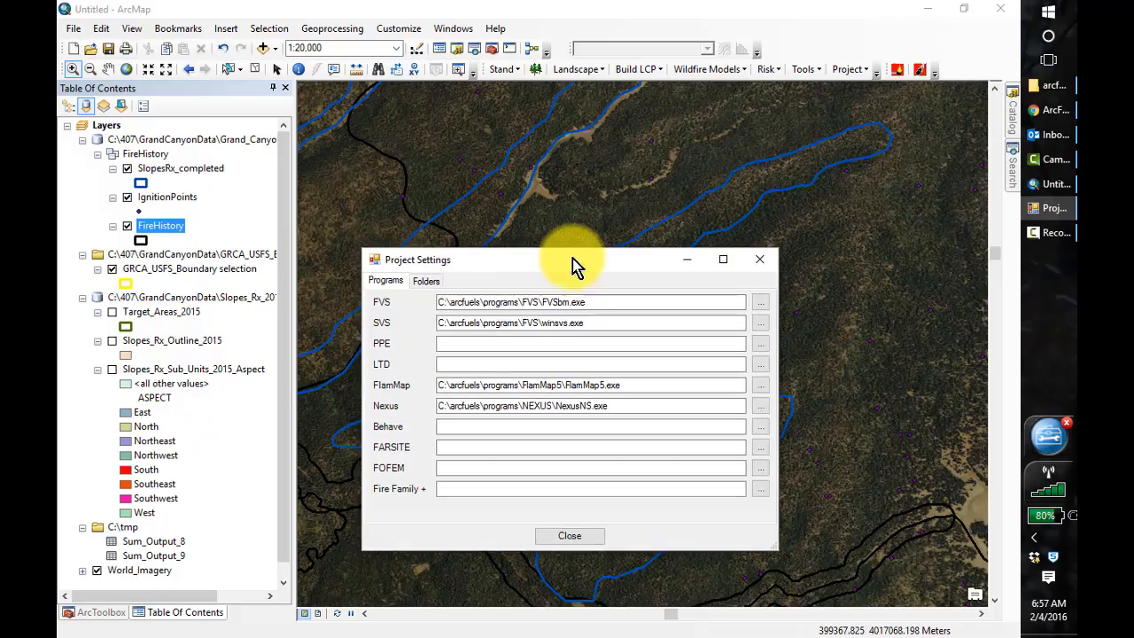
# Step: Check the folder link instructions in the ArcFuels10 help, and set the ArcFuels Folder to C:\arcfuels\ in the Project Settings
pyautogui.click(426, 282)
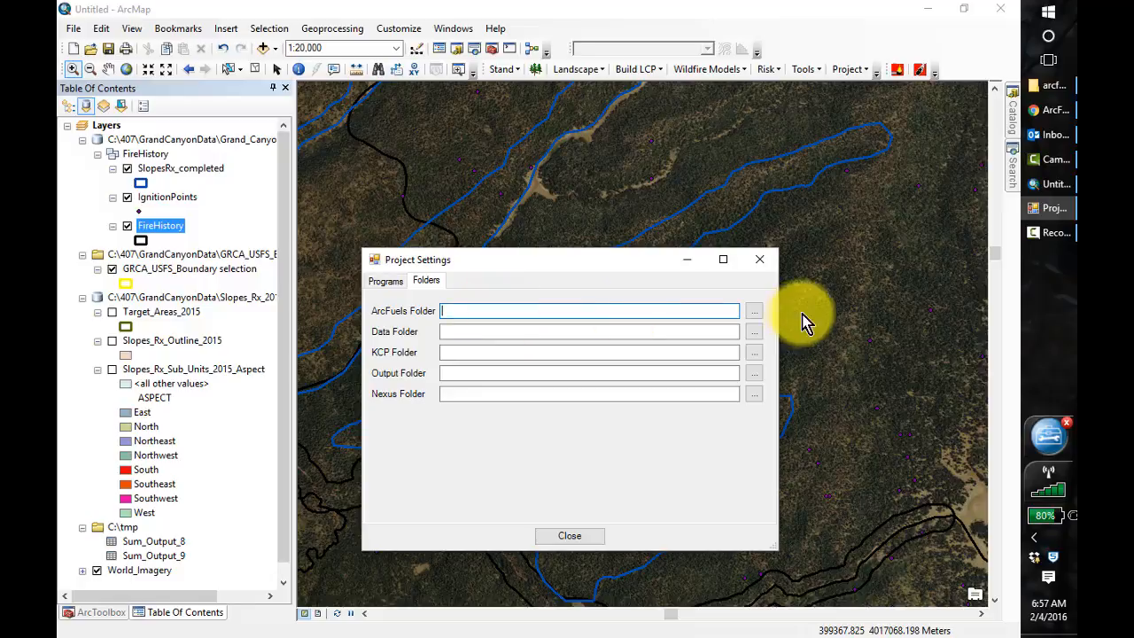
pyautogui.click(1048, 112)
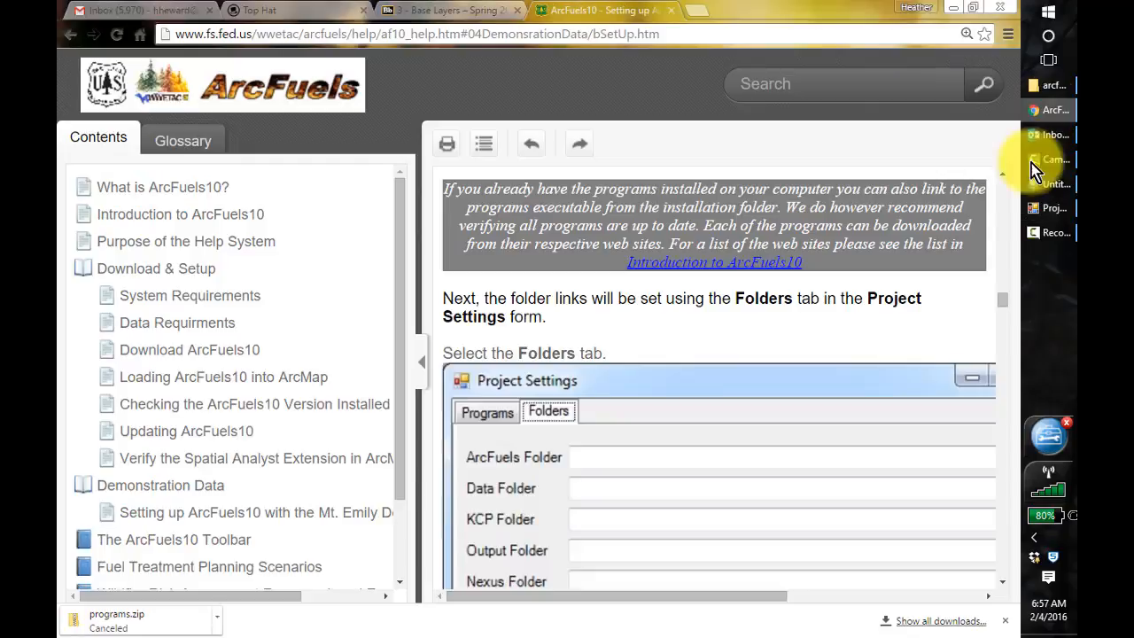
pyautogui.moveTo(1003, 301); pyautogui.dragTo(1004, 325)
pyautogui.hotkey('alt', 'Tab')
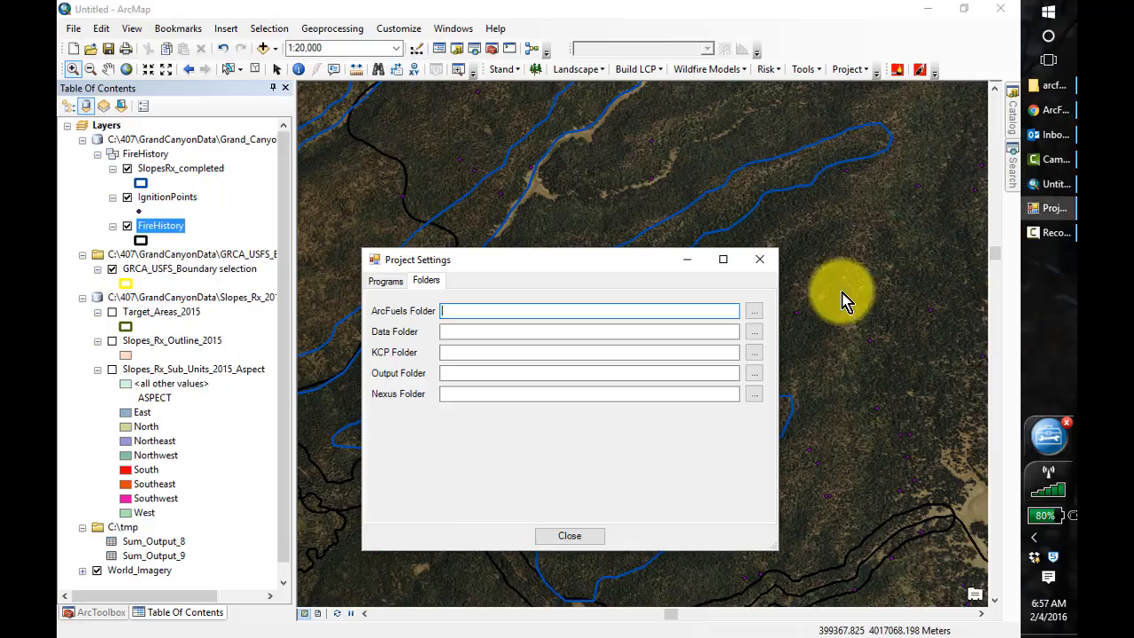
pyautogui.click(754, 312)
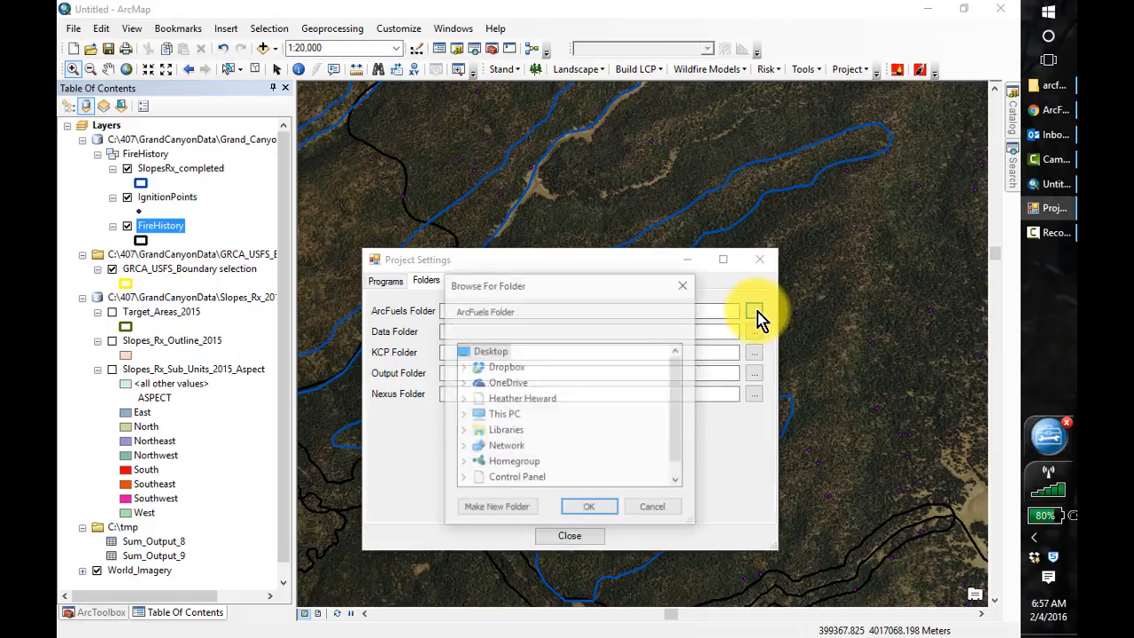
pyautogui.moveTo(677, 393)
pyautogui.mouseDown()
pyautogui.moveTo(679, 435)
pyautogui.moveTo(678, 380)
pyautogui.mouseUp()
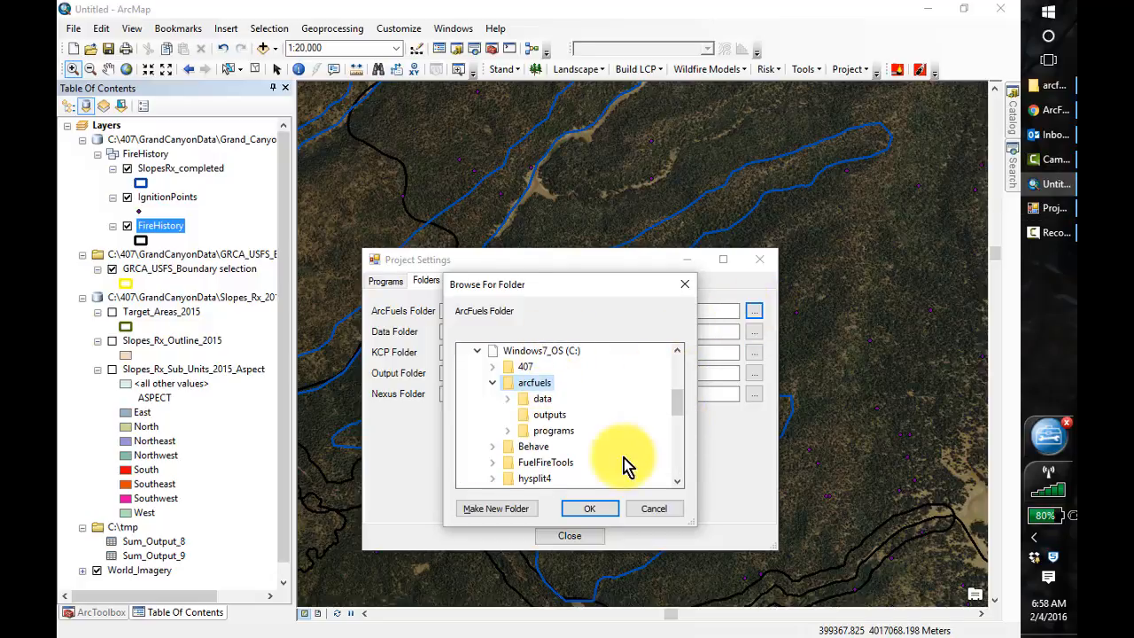
pyautogui.click(589, 511)
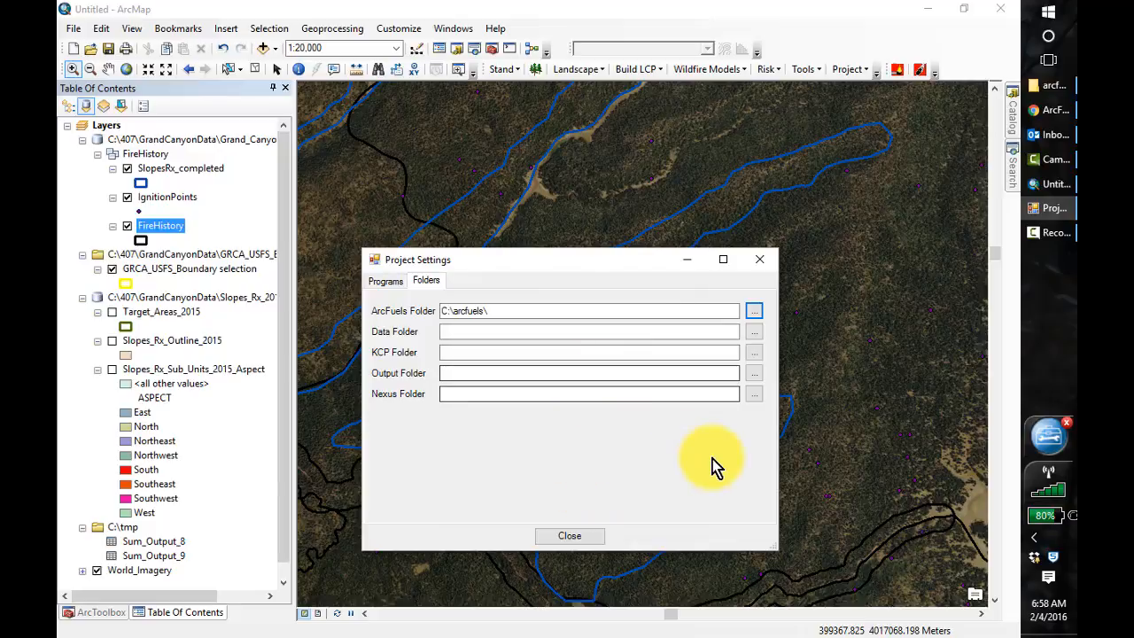
# Step: Look up the recommended folder paths in the ArcFuels10 help, and set the Data Folder to C:\arcfuels\data\ in the Project Settings
pyautogui.hotkey('alt', 'Tab')
pyautogui.hotkey('alt', 'Tab')
pyautogui.press('Tab')
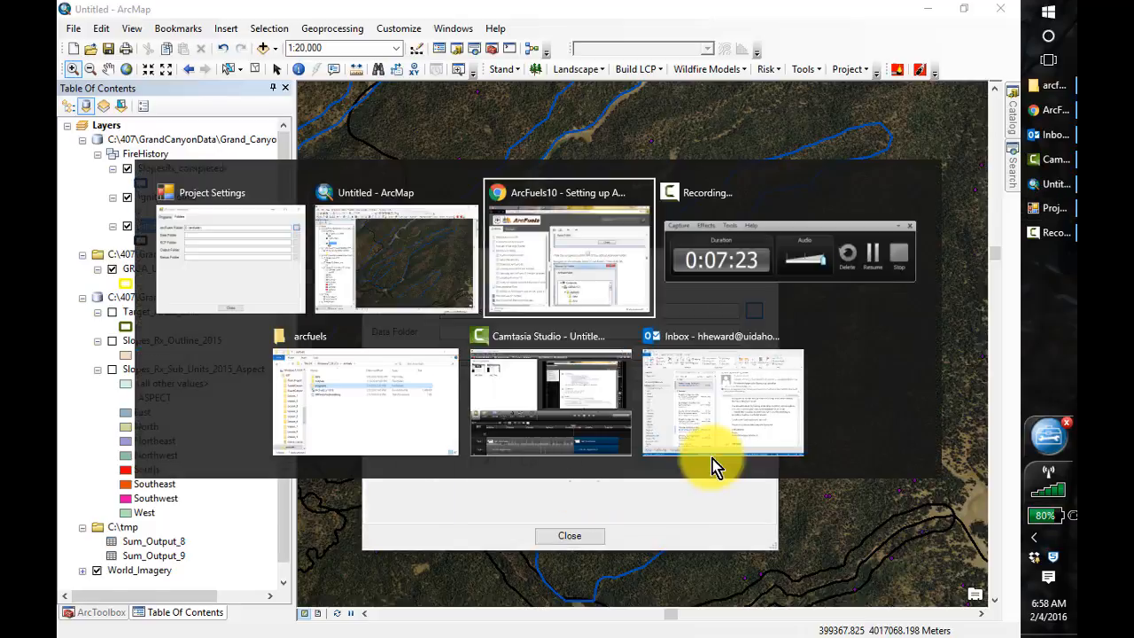
pyautogui.moveTo(1006, 323); pyautogui.dragTo(1006, 348)
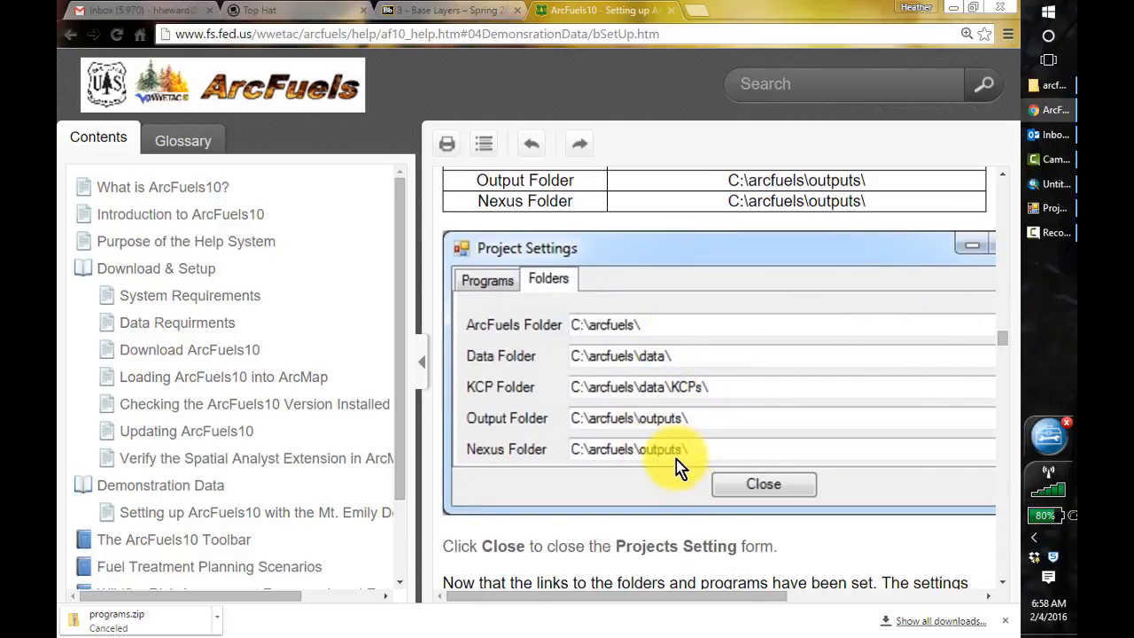
pyautogui.hotkey('alt', 'Tab')
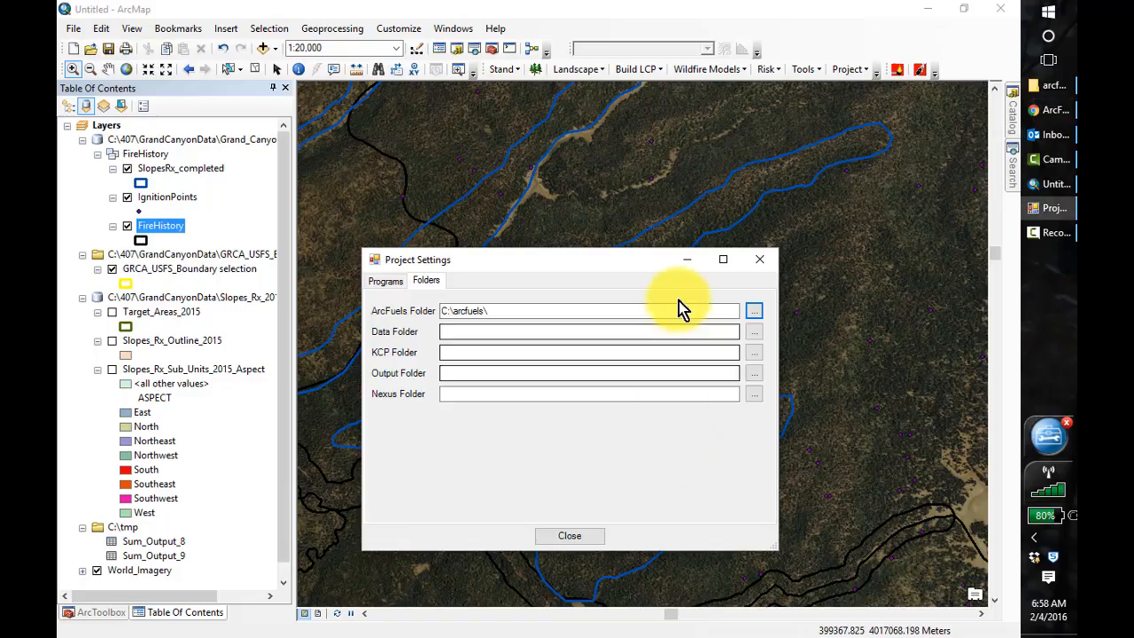
pyautogui.click(754, 332)
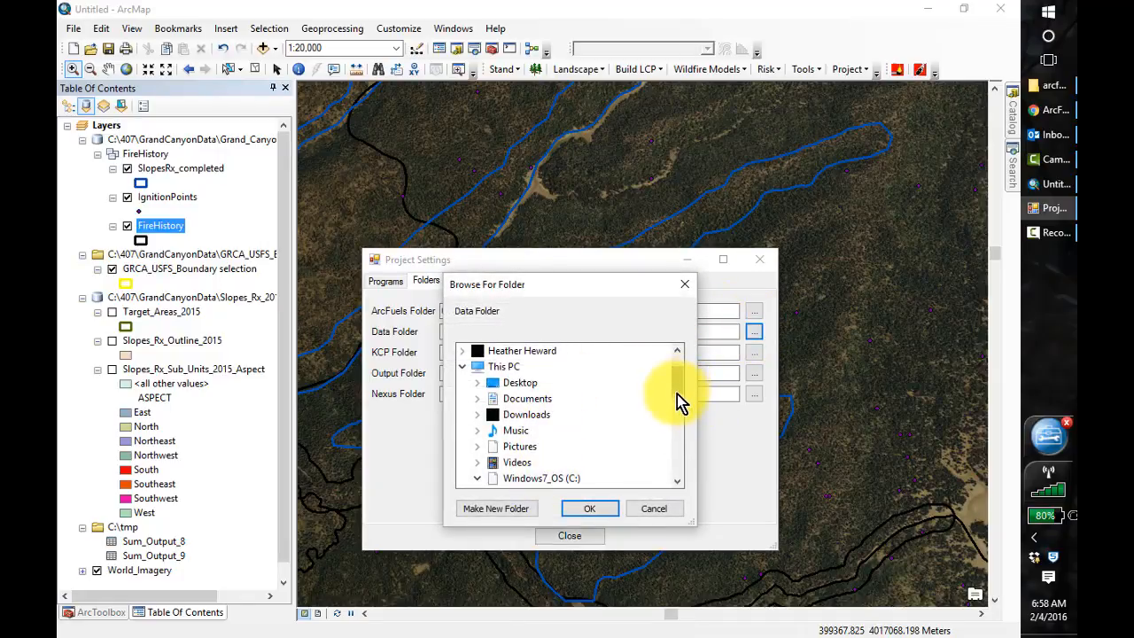
pyautogui.scroll(-2, 677, 403)
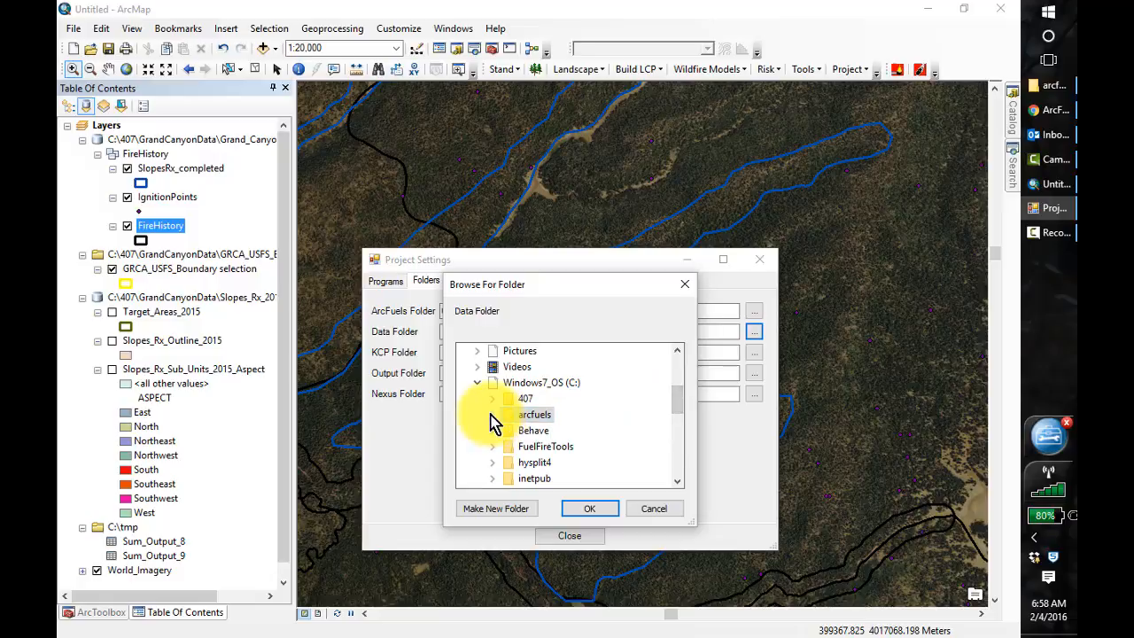
pyautogui.click(493, 414)
pyautogui.doubleClick(533, 431)
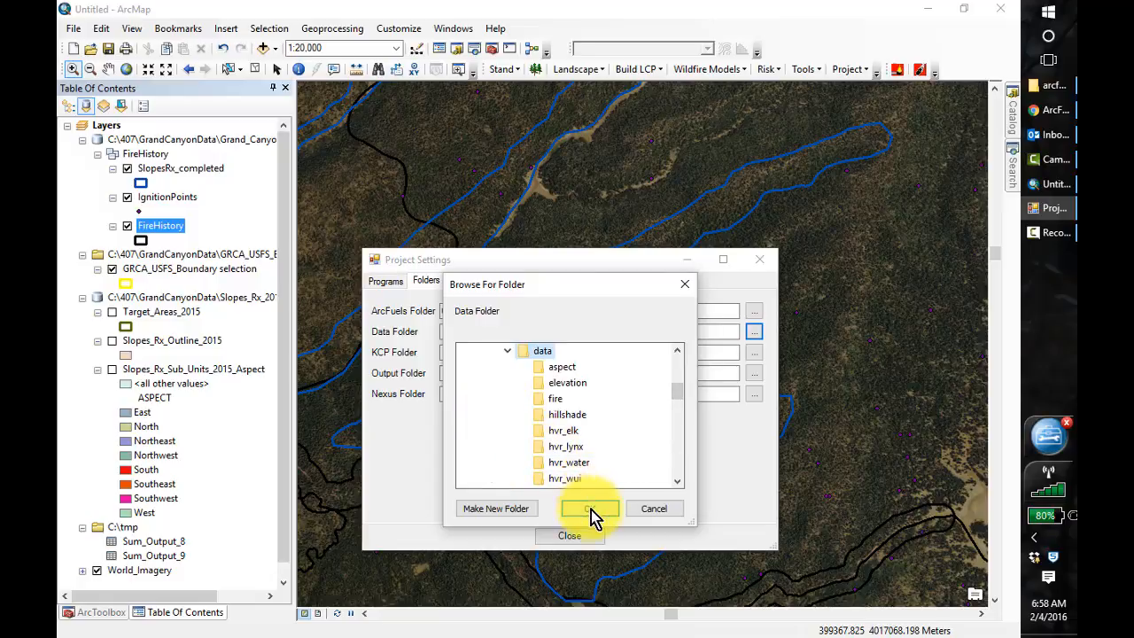
pyautogui.click(596, 519)
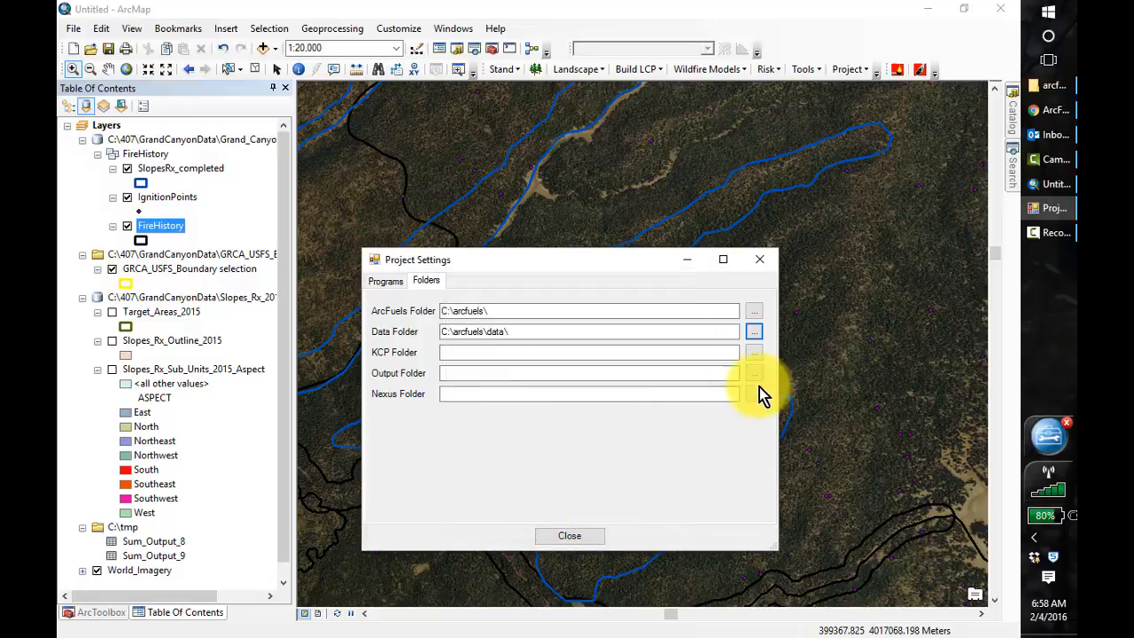
# Step: Set the KCP Folder to C:\arcfuels\data\KCPs\, checking the path against the ArcFuels10 help page
pyautogui.click(754, 354)
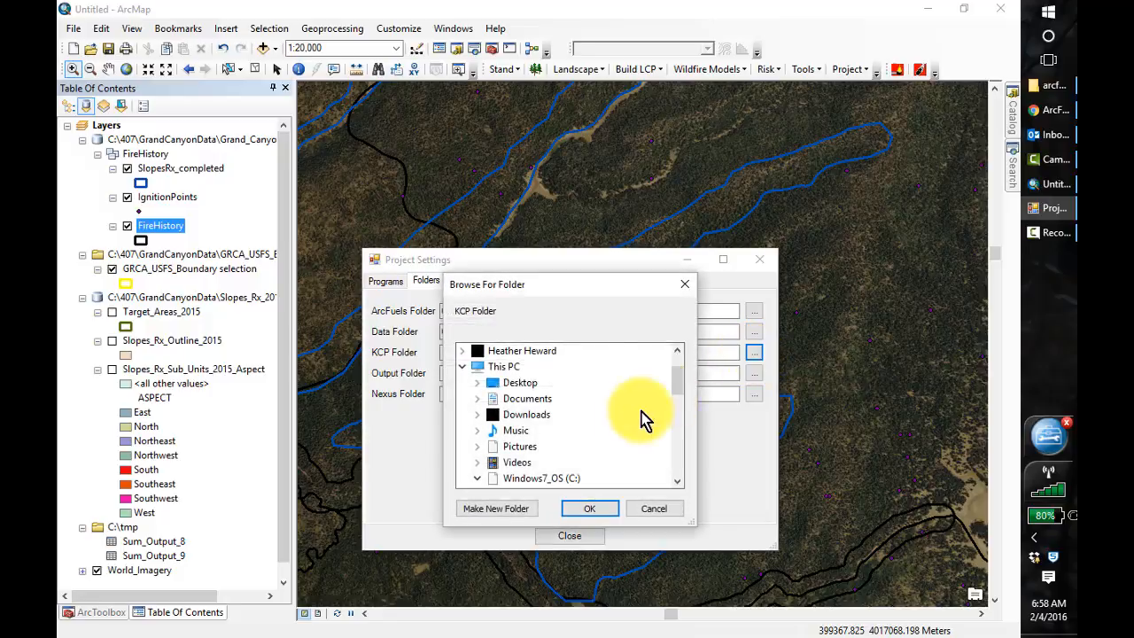
pyautogui.moveTo(677, 383); pyautogui.dragTo(677, 409)
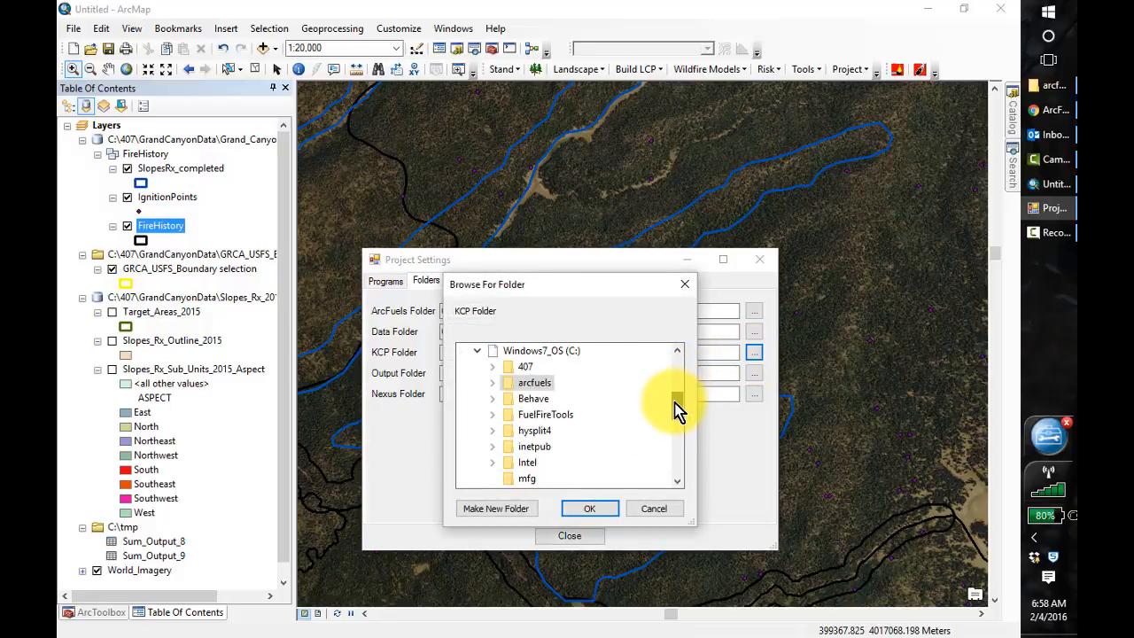
pyautogui.click(493, 383)
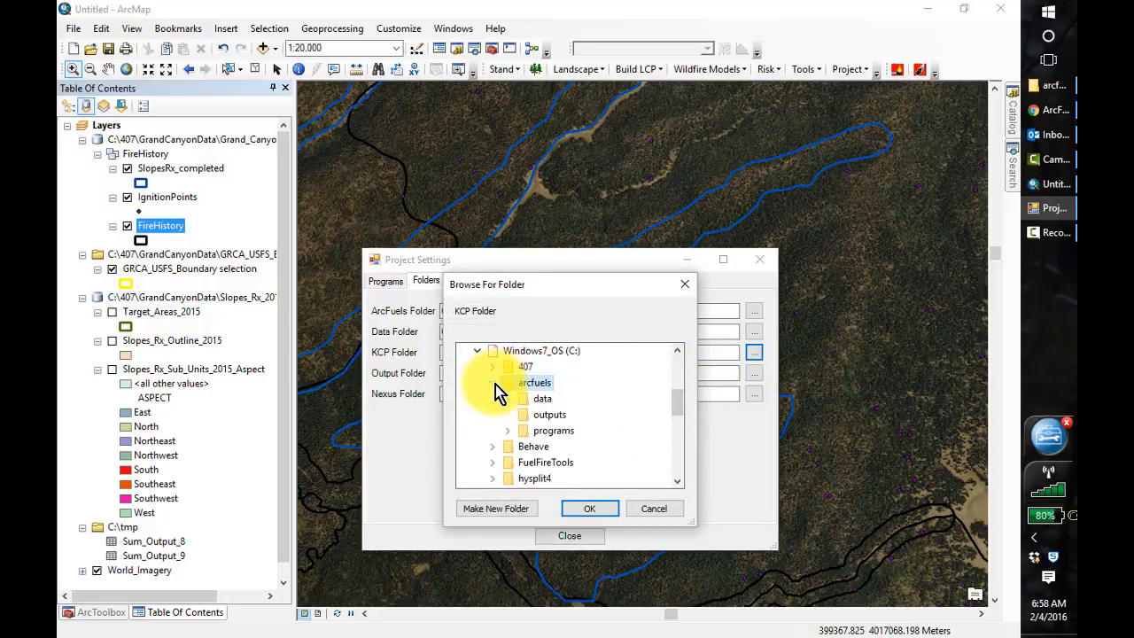
pyautogui.hotkey('alt', 'Tab')
pyautogui.hotkey('alt', 'Tab')
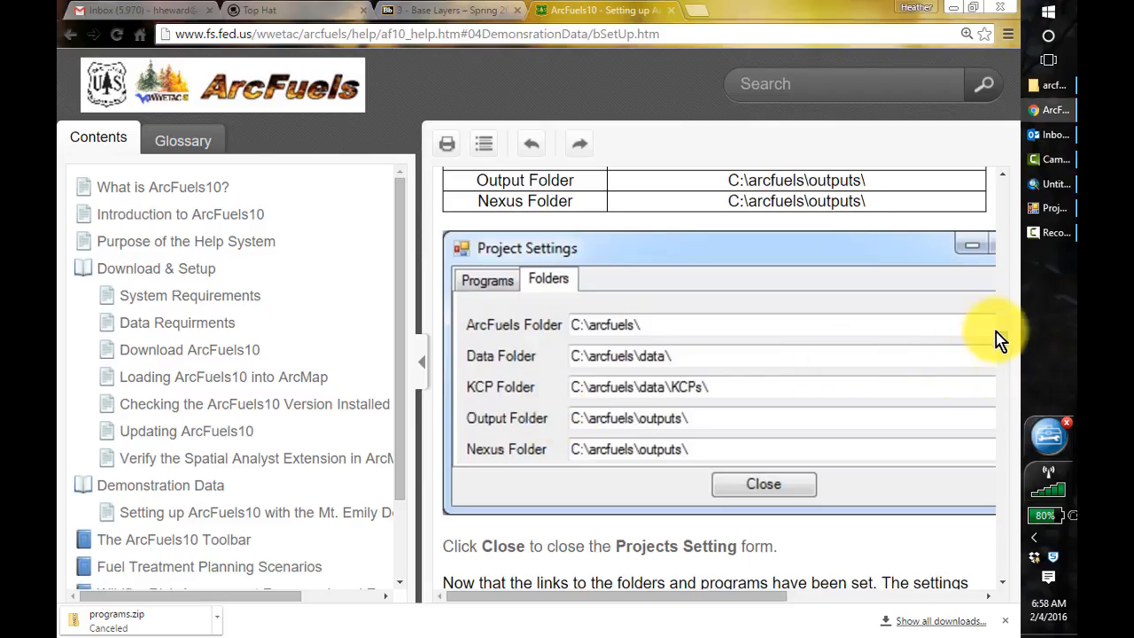
pyautogui.hotkey('alt', 'Tab')
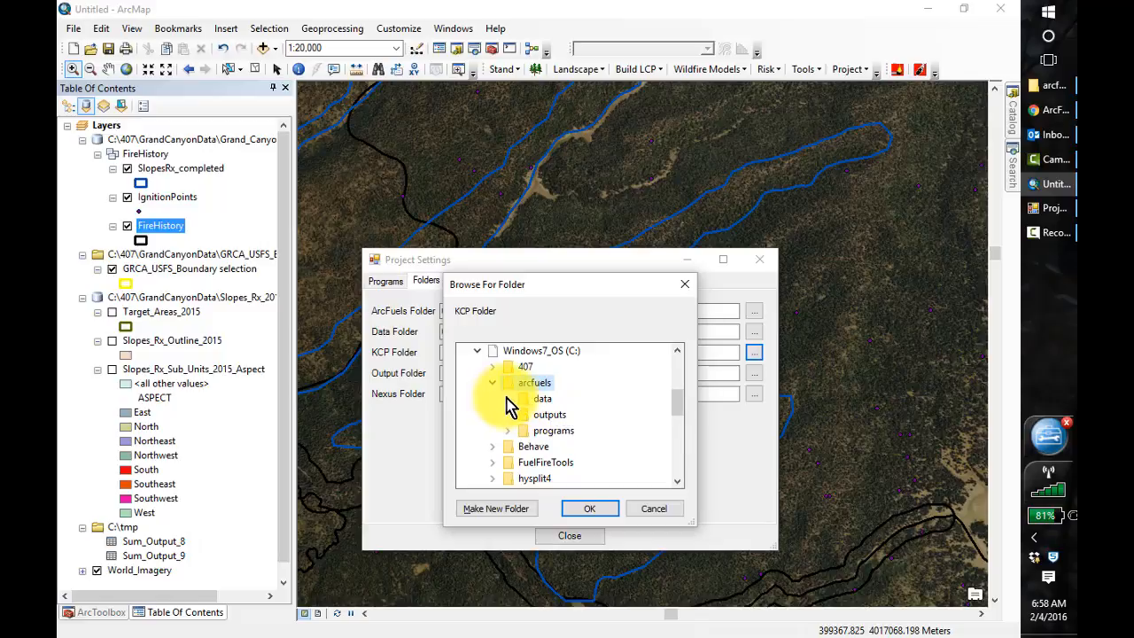
pyautogui.click(509, 401)
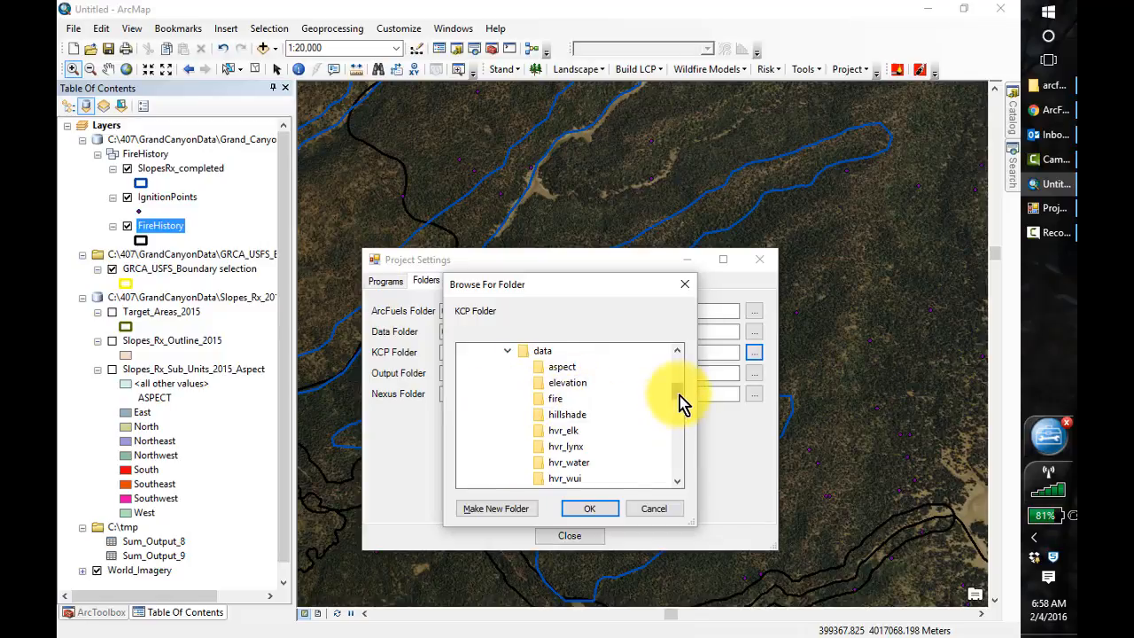
pyautogui.moveTo(682, 400); pyautogui.dragTo(682, 416)
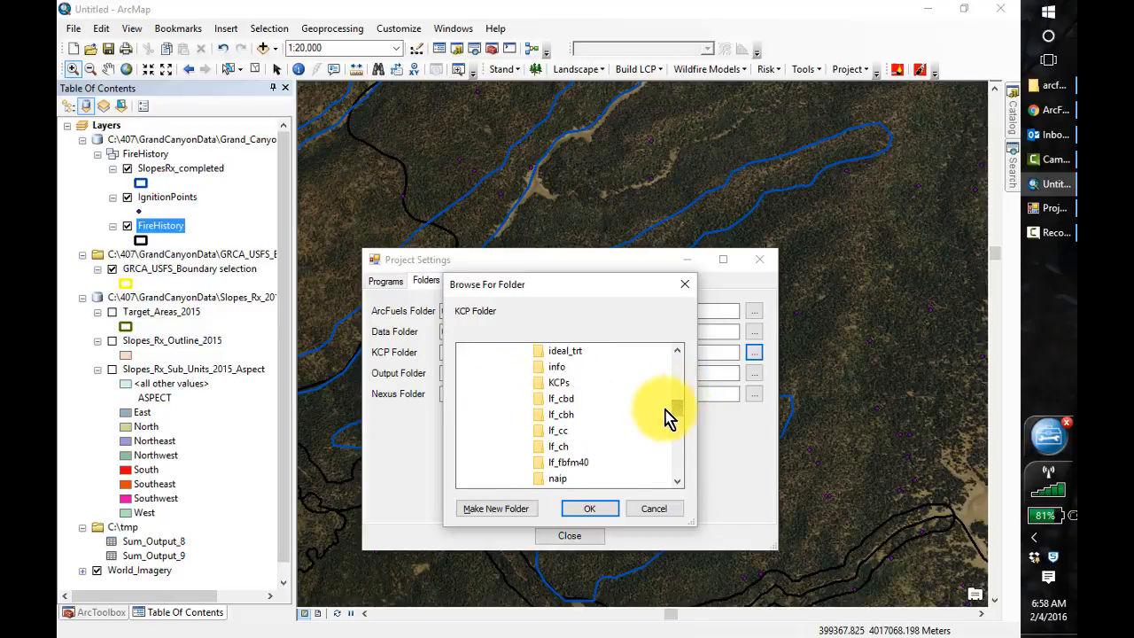
pyautogui.click(559, 382)
pyautogui.click(599, 510)
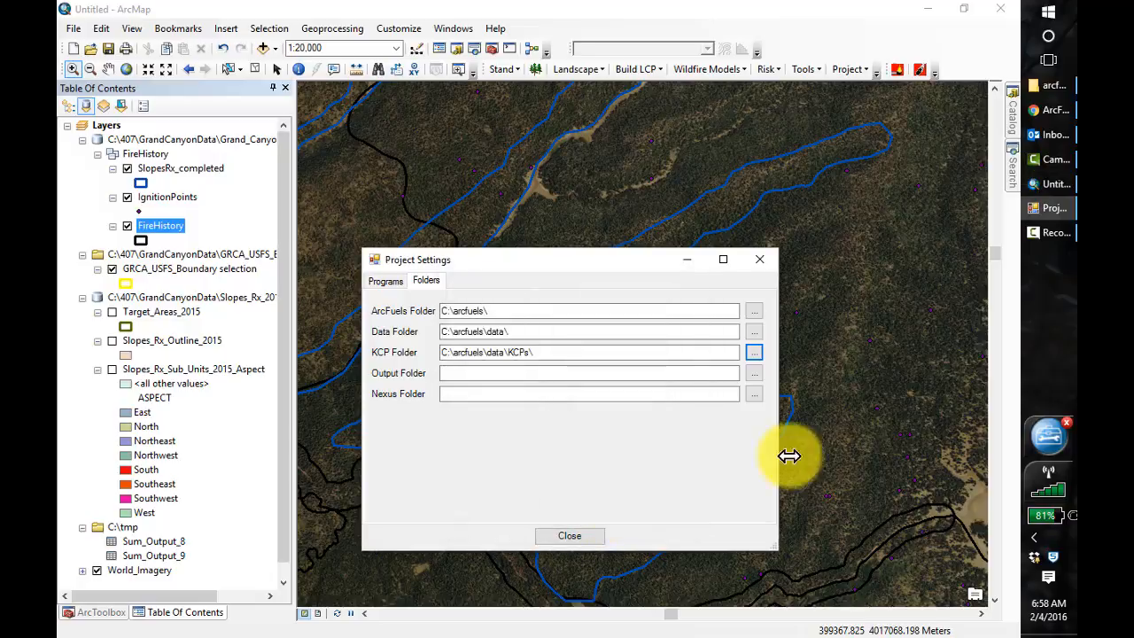
# Step: Set the Output Folder to C:\arcfuels\outputs\ in the Project Settings
pyautogui.click(755, 373)
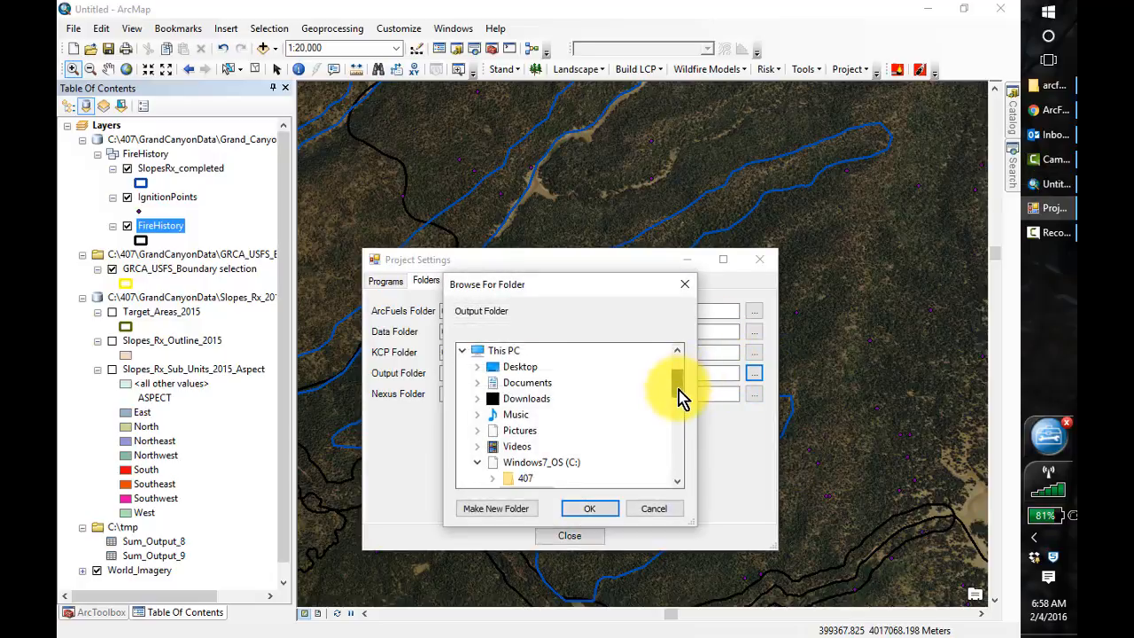
pyautogui.scroll(-1, 679, 399)
pyautogui.scroll(-1, 679, 402)
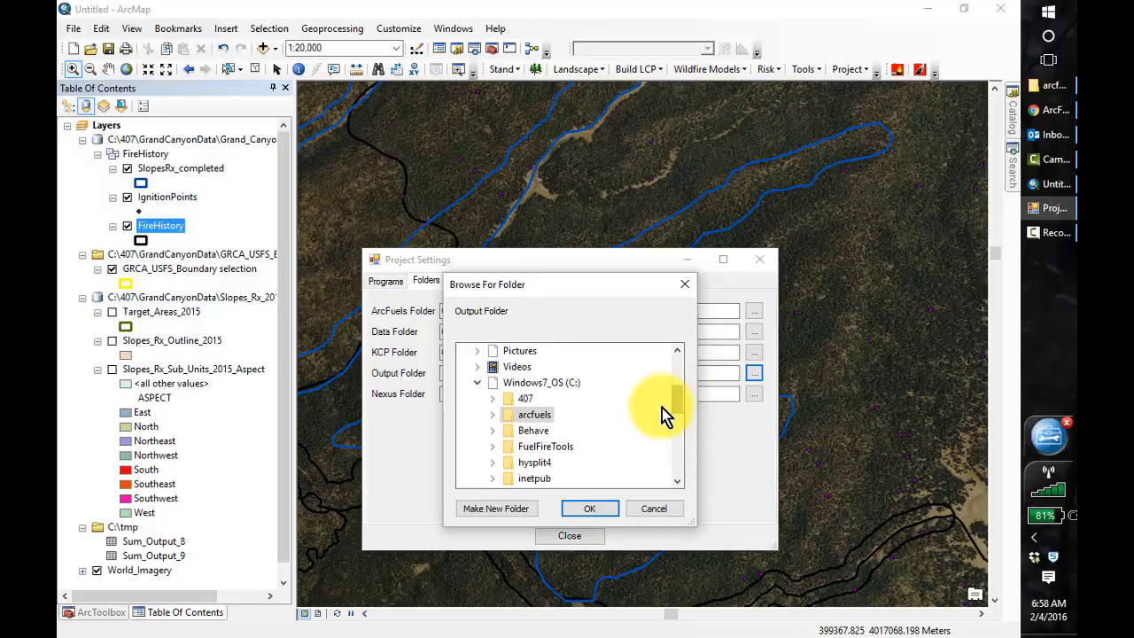
pyautogui.click(493, 415)
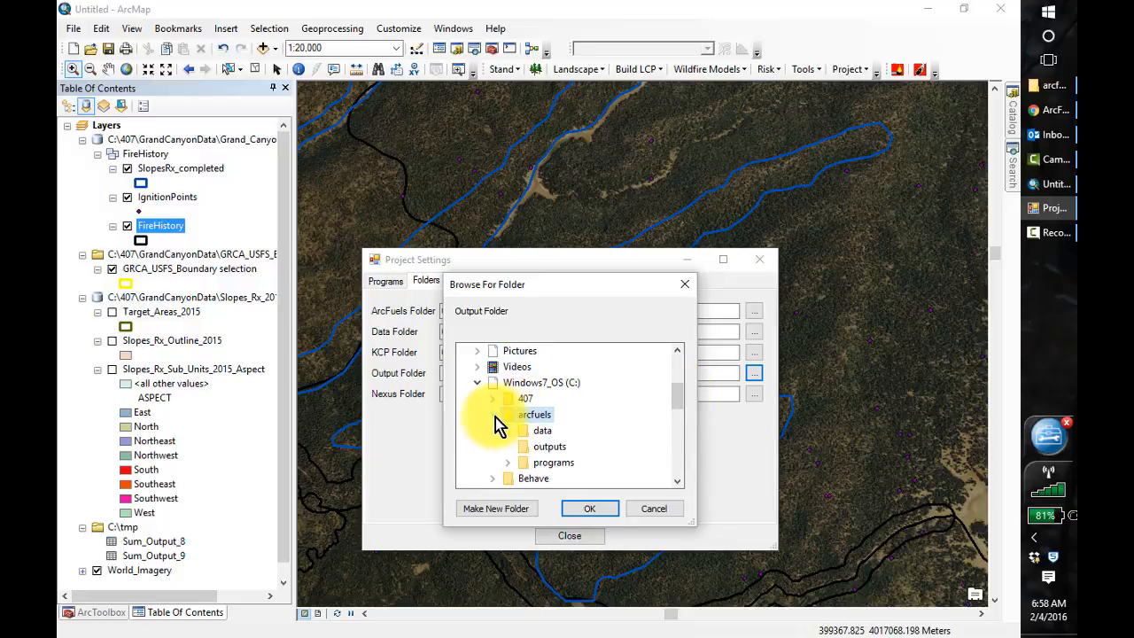
pyautogui.click(545, 447)
pyautogui.click(594, 512)
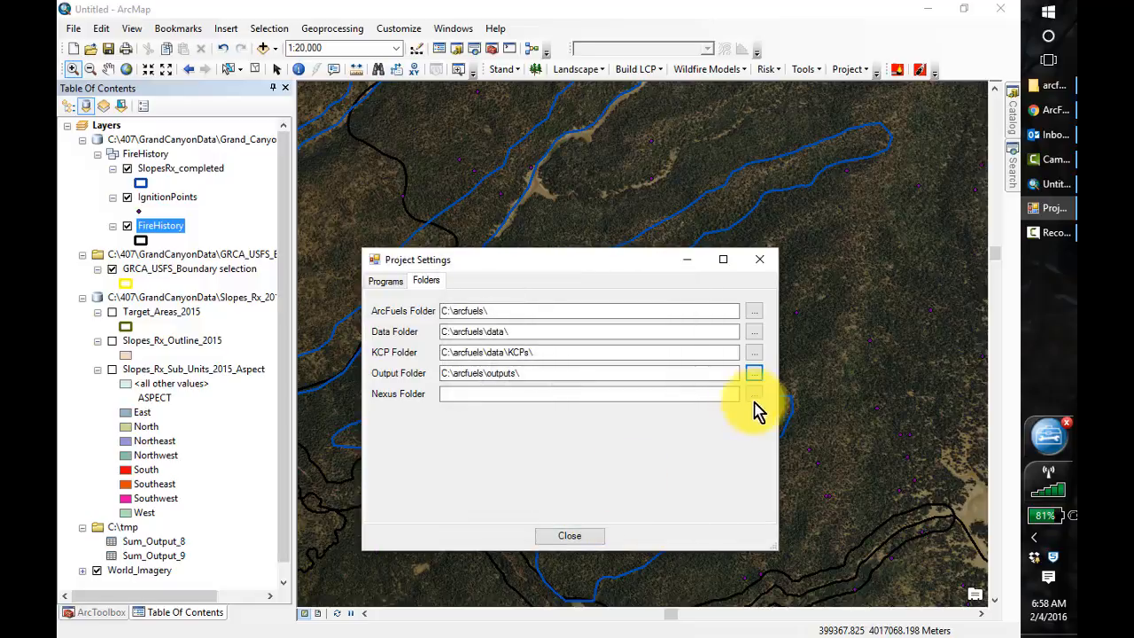
# Step: Set the Nexus Folder to C:\arcfuels\outputs\ and close the Project Settings
pyautogui.click(754, 394)
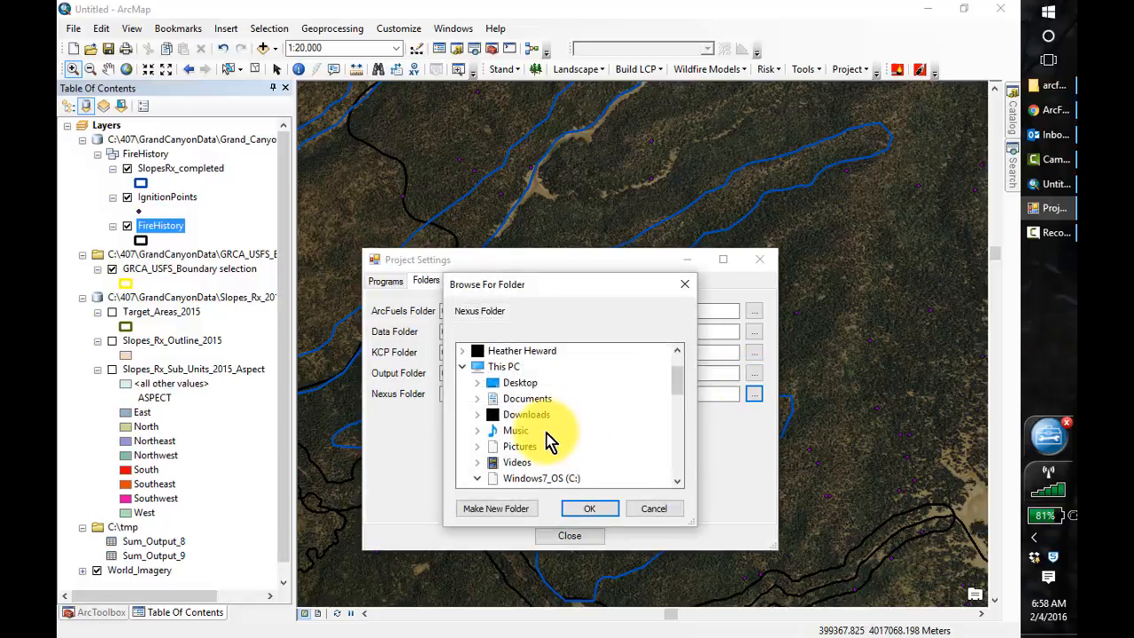
pyautogui.moveTo(679, 379); pyautogui.dragTo(680, 421)
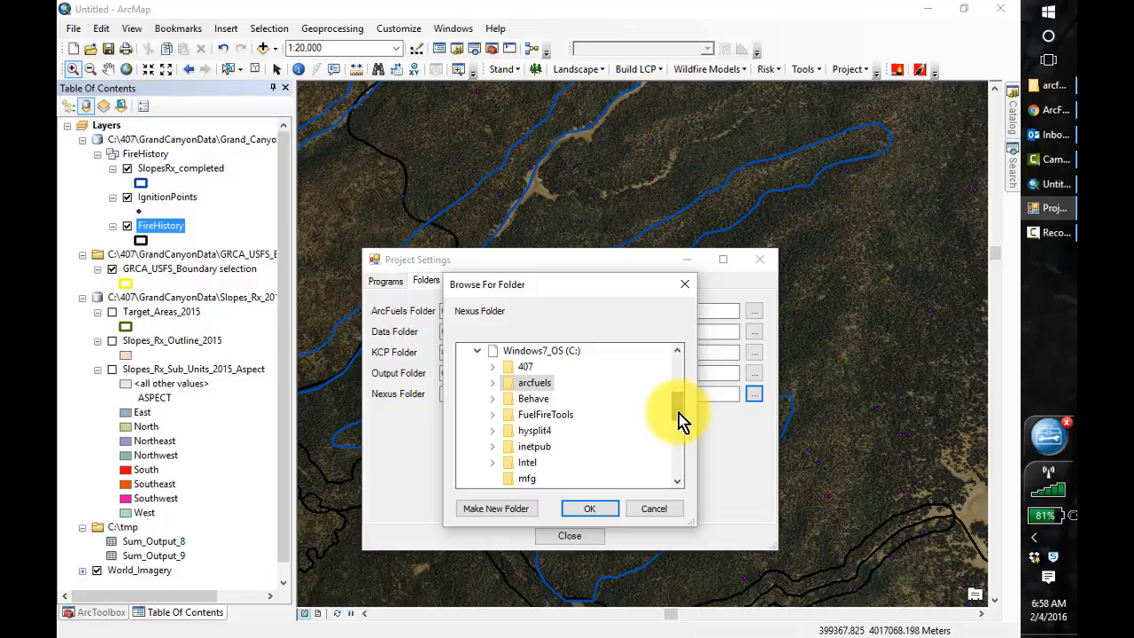
pyautogui.click(493, 383)
pyautogui.click(544, 417)
pyautogui.click(592, 513)
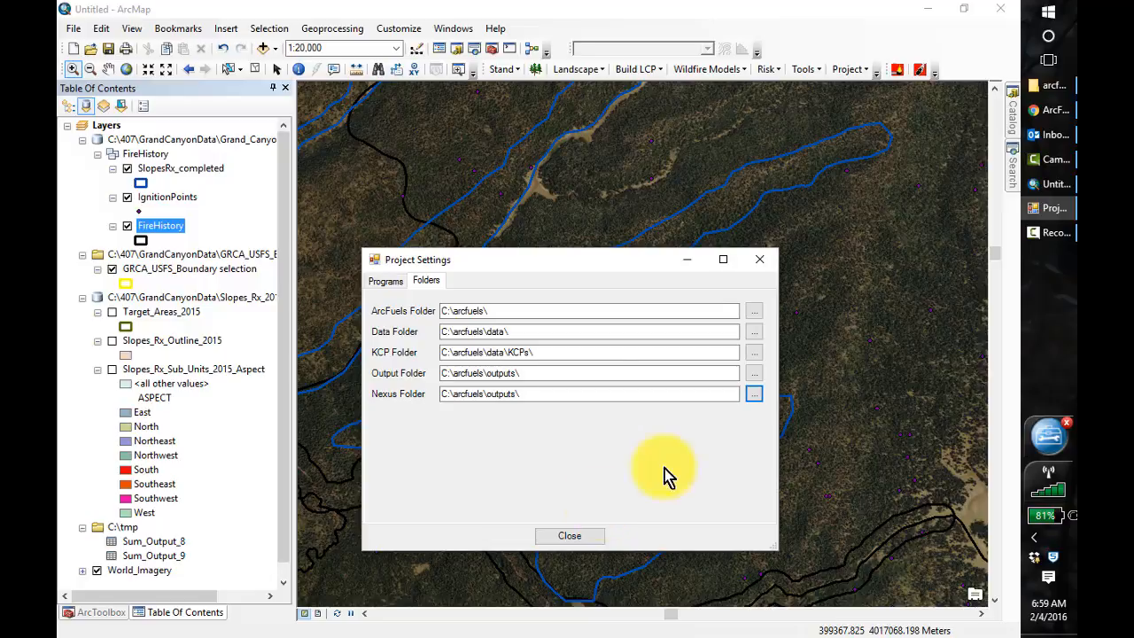
pyautogui.click(570, 536)
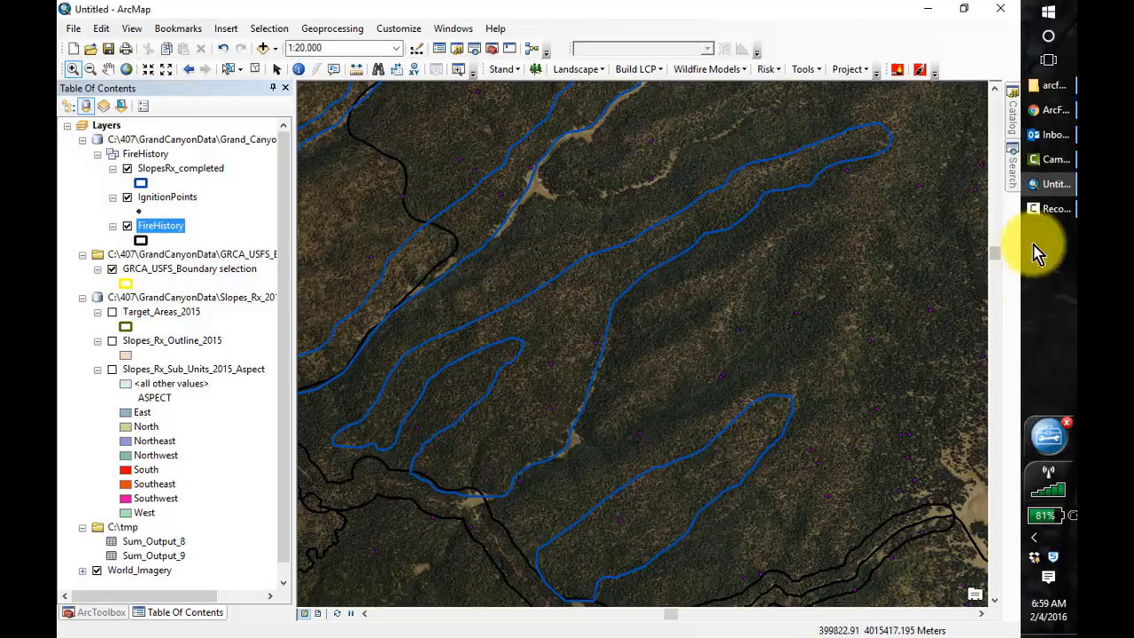
# Step: Read the help section on exporting settings, and export the ArcFuels project settings to C:\arcfuels as the text file GrandCanyonProjectSetting
pyautogui.click(1053, 114)
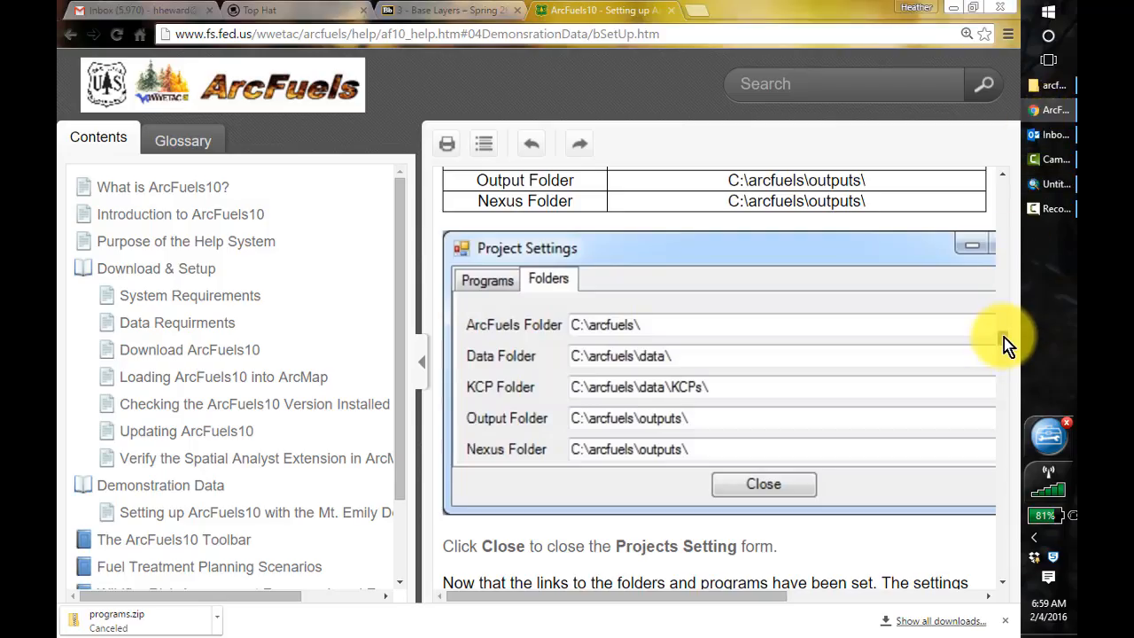
pyautogui.moveTo(1004, 339); pyautogui.dragTo(1004, 355)
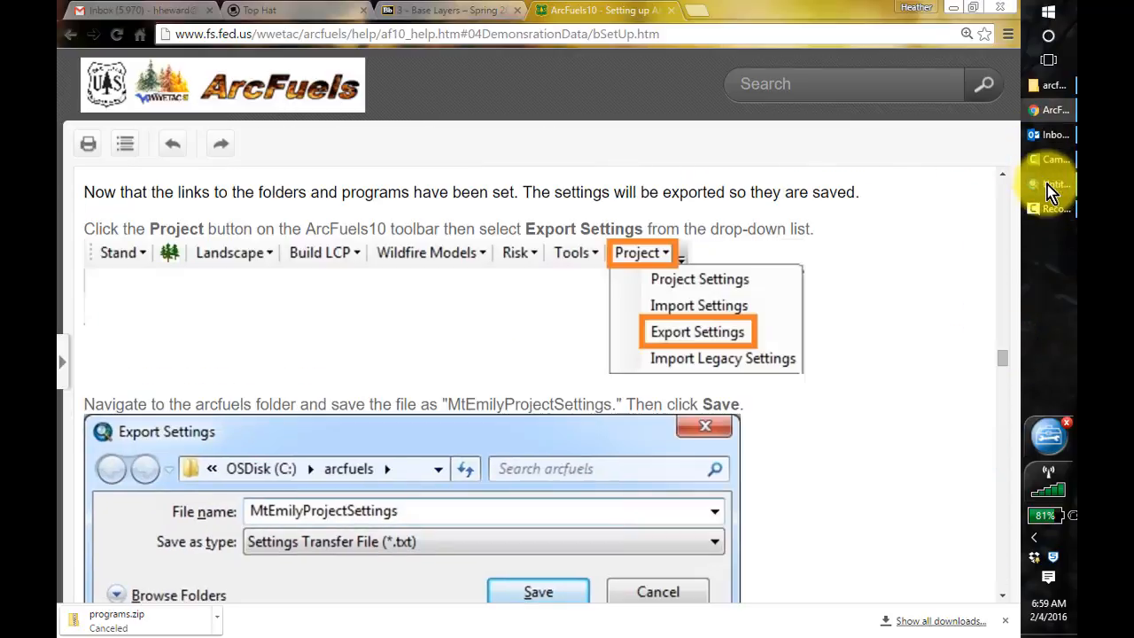
pyautogui.click(1048, 187)
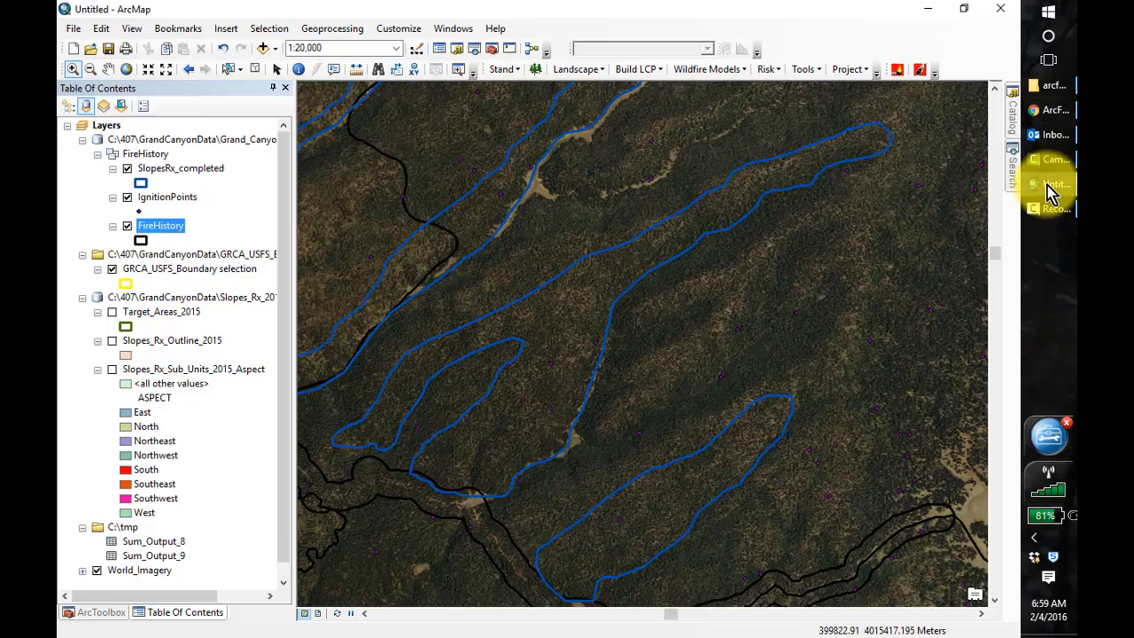
pyautogui.click(863, 74)
pyautogui.click(873, 124)
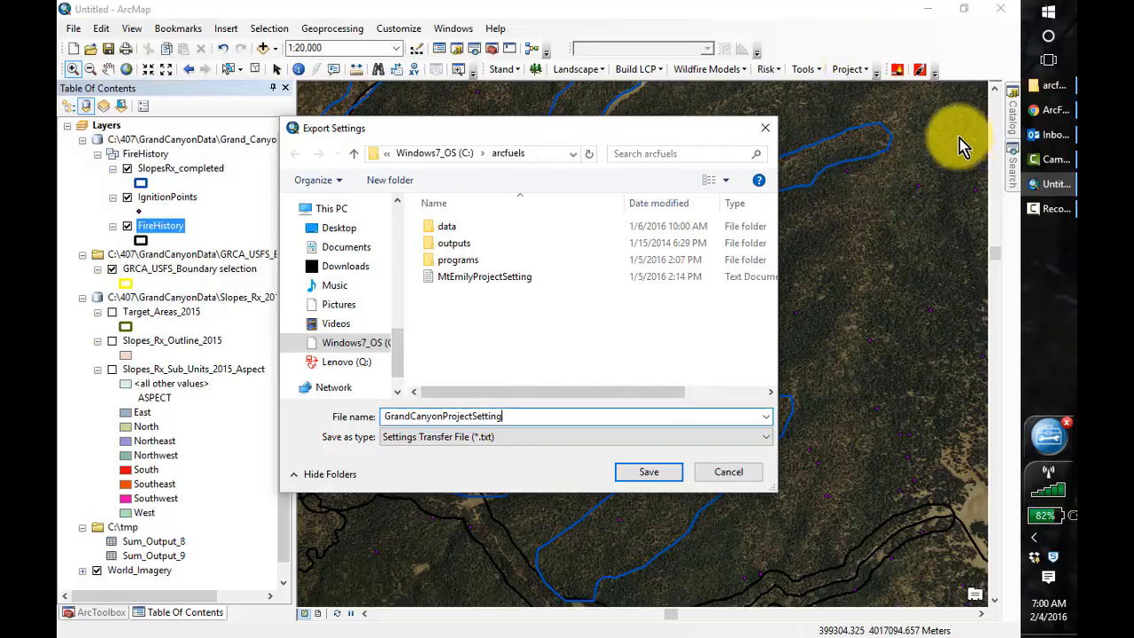
pyautogui.click(654, 470)
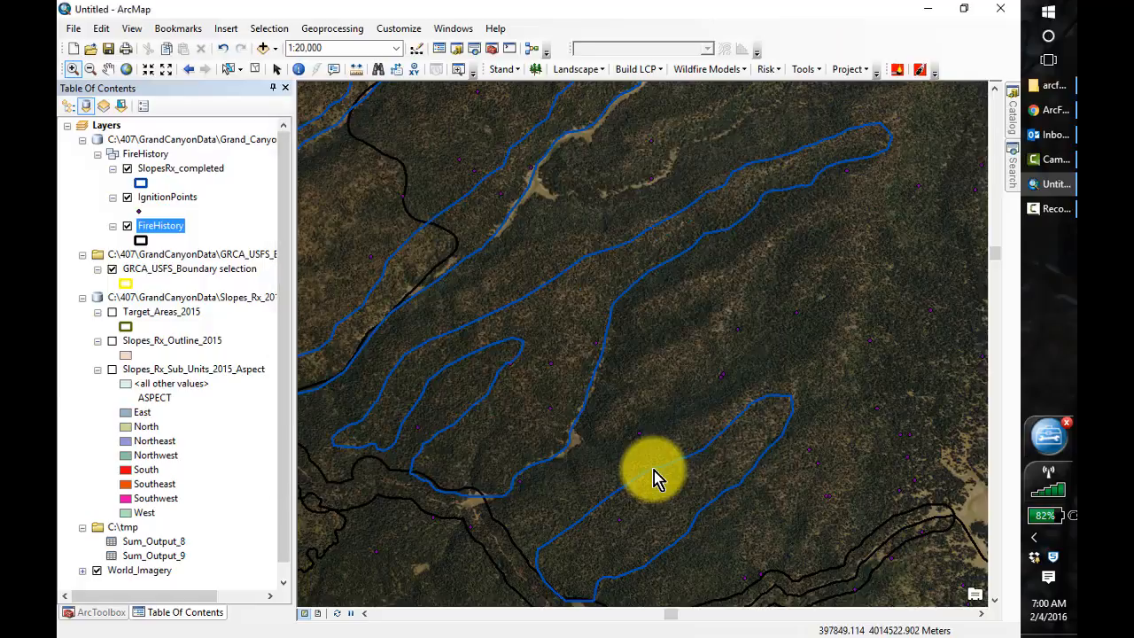